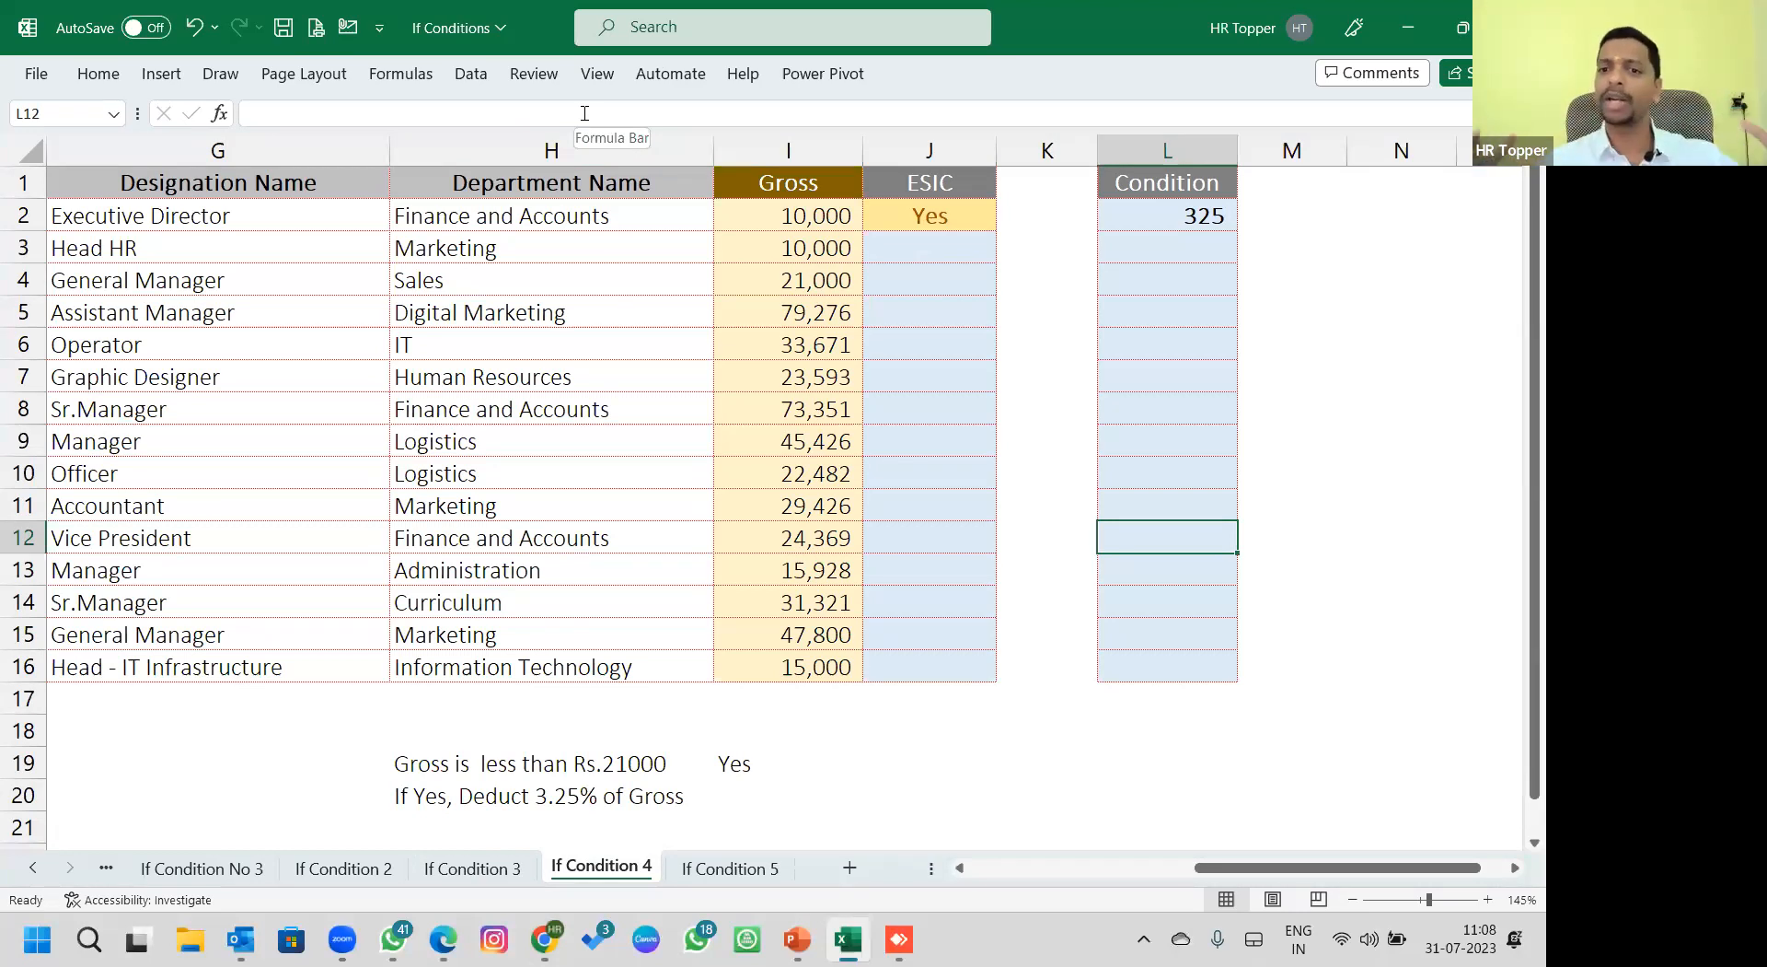
# Enter 21000 as a sample gross salary in cell J25 below the table.
pyautogui.click(954, 367)
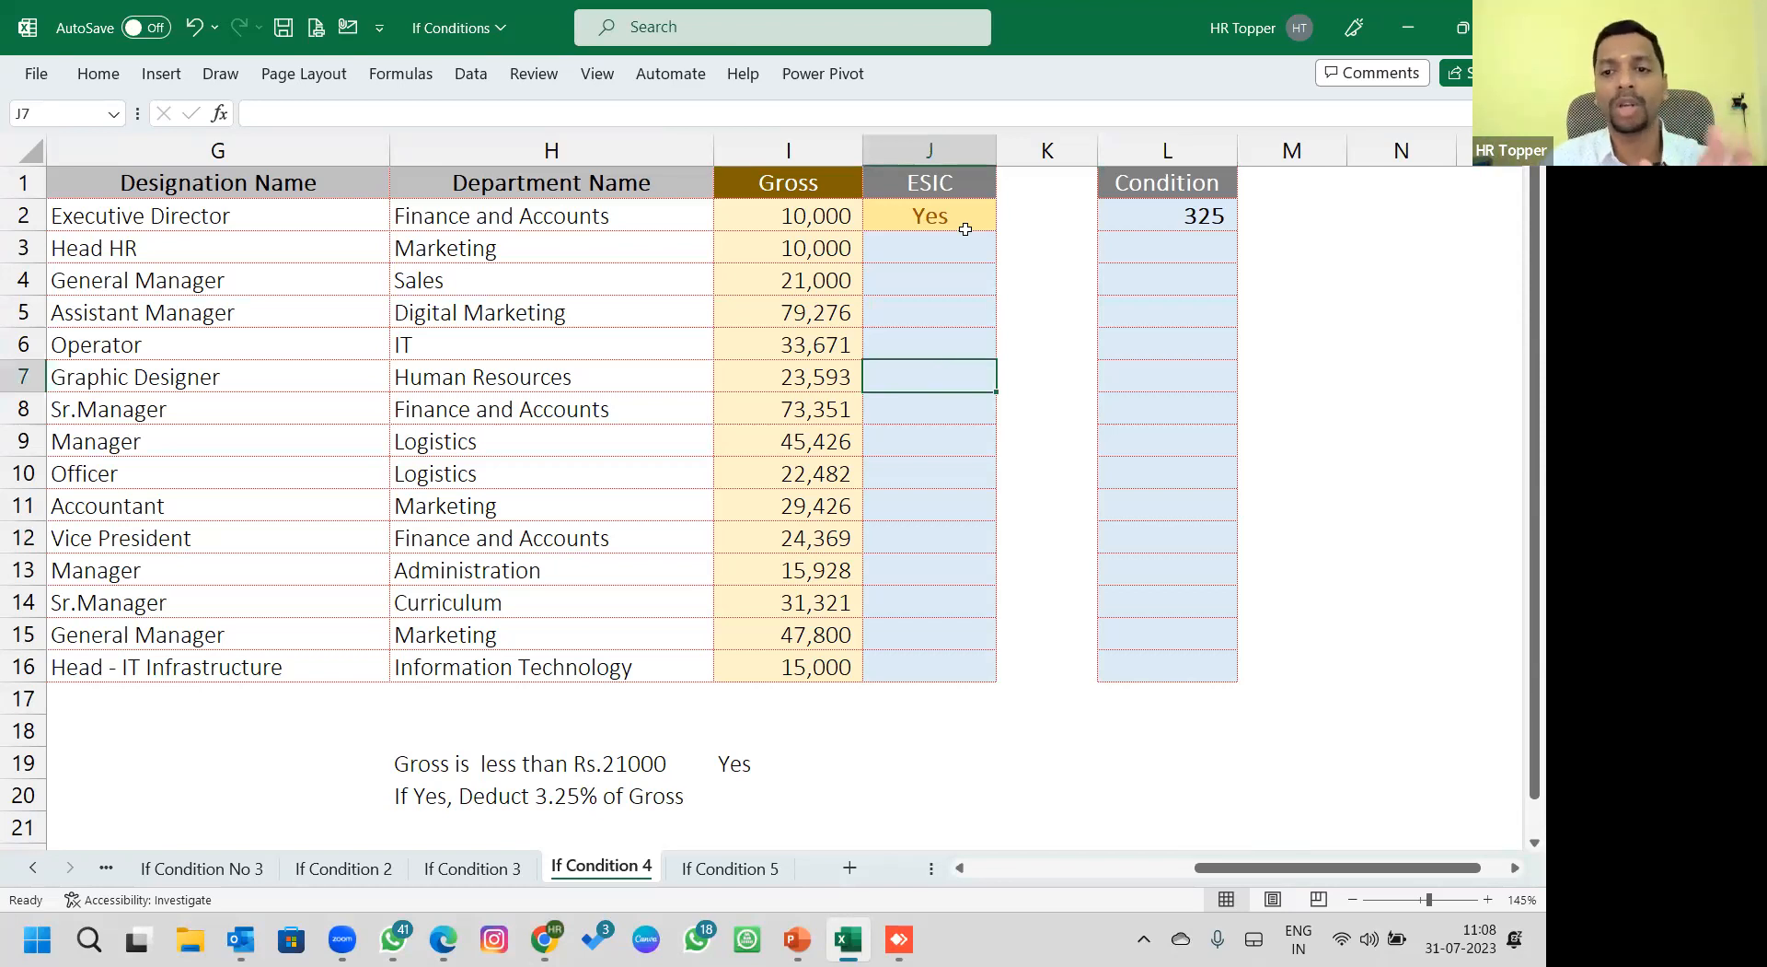
pyautogui.click(940, 261)
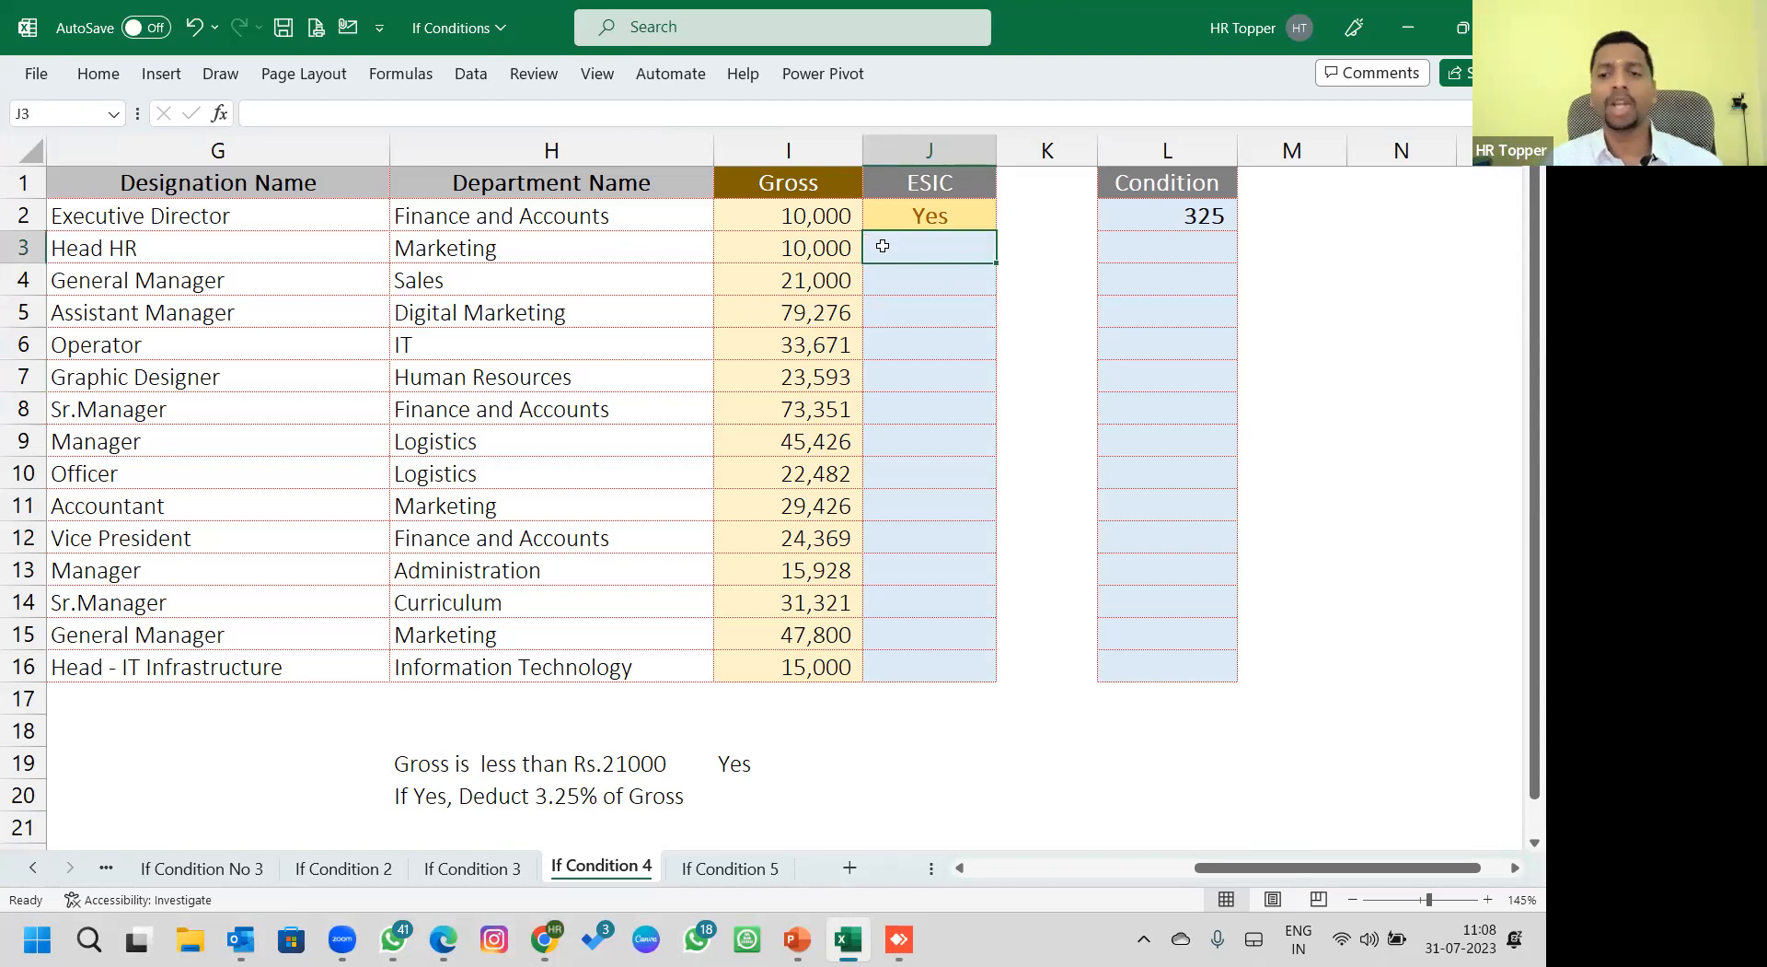
pyautogui.scroll(-4, 920, 276)
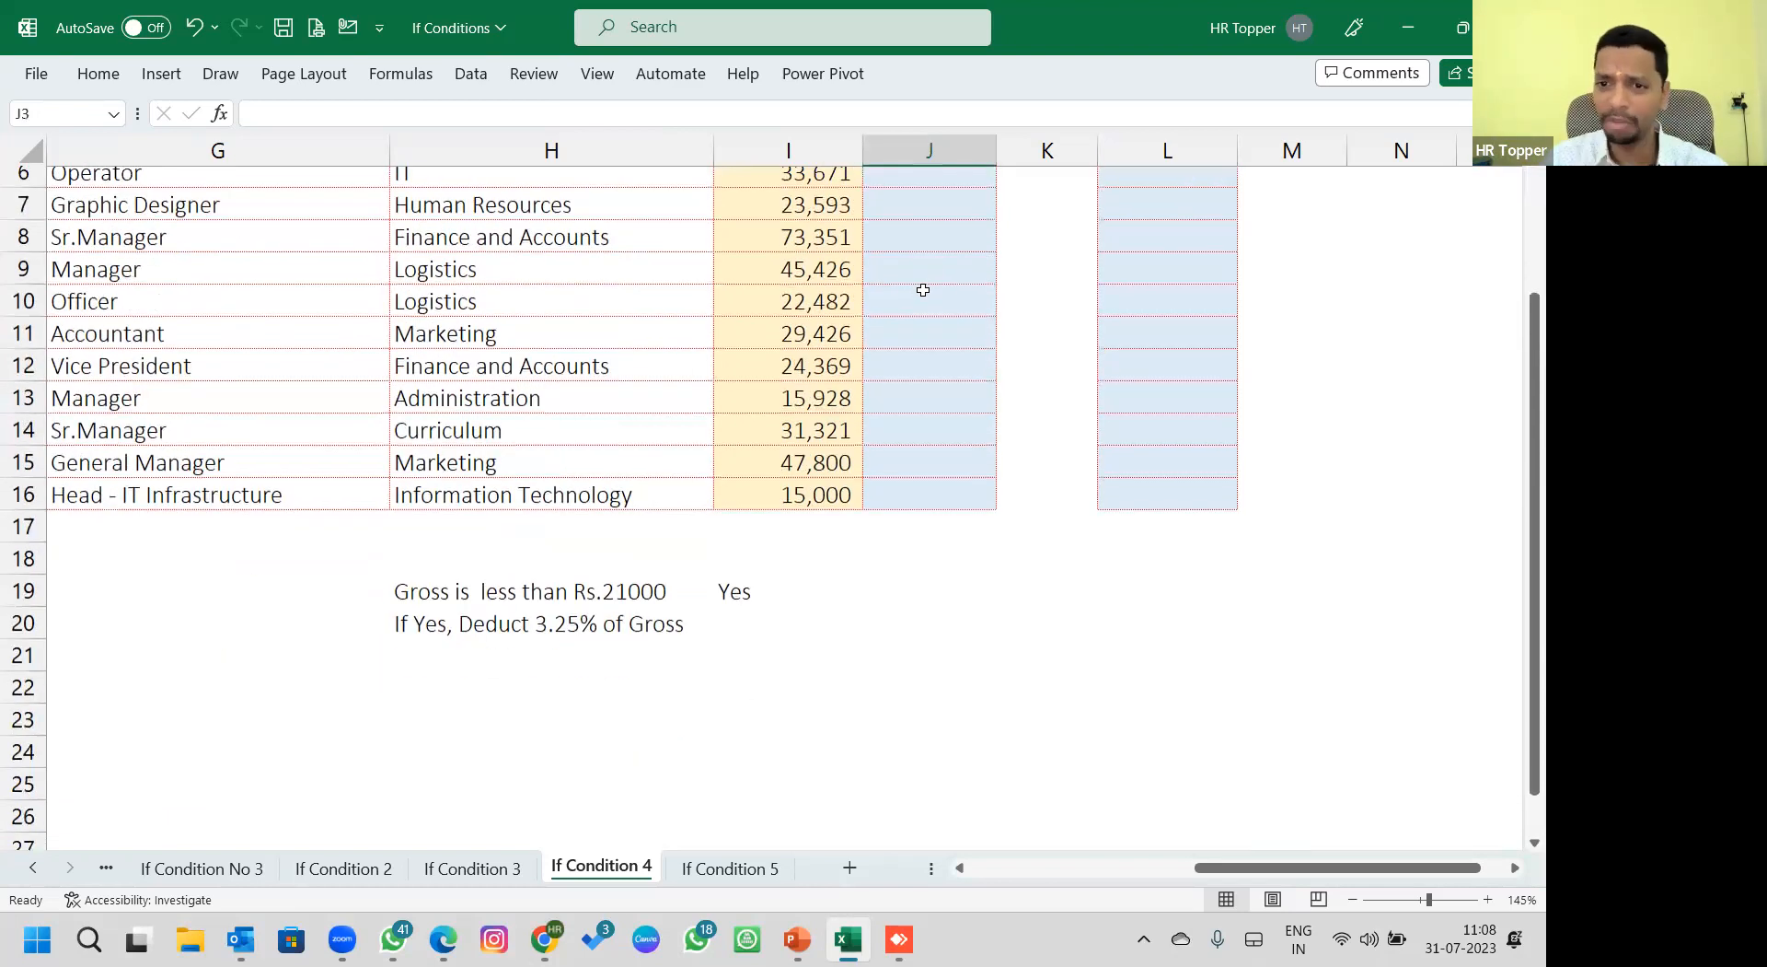
pyautogui.click(945, 573)
pyautogui.scroll(-2, 1077, 636)
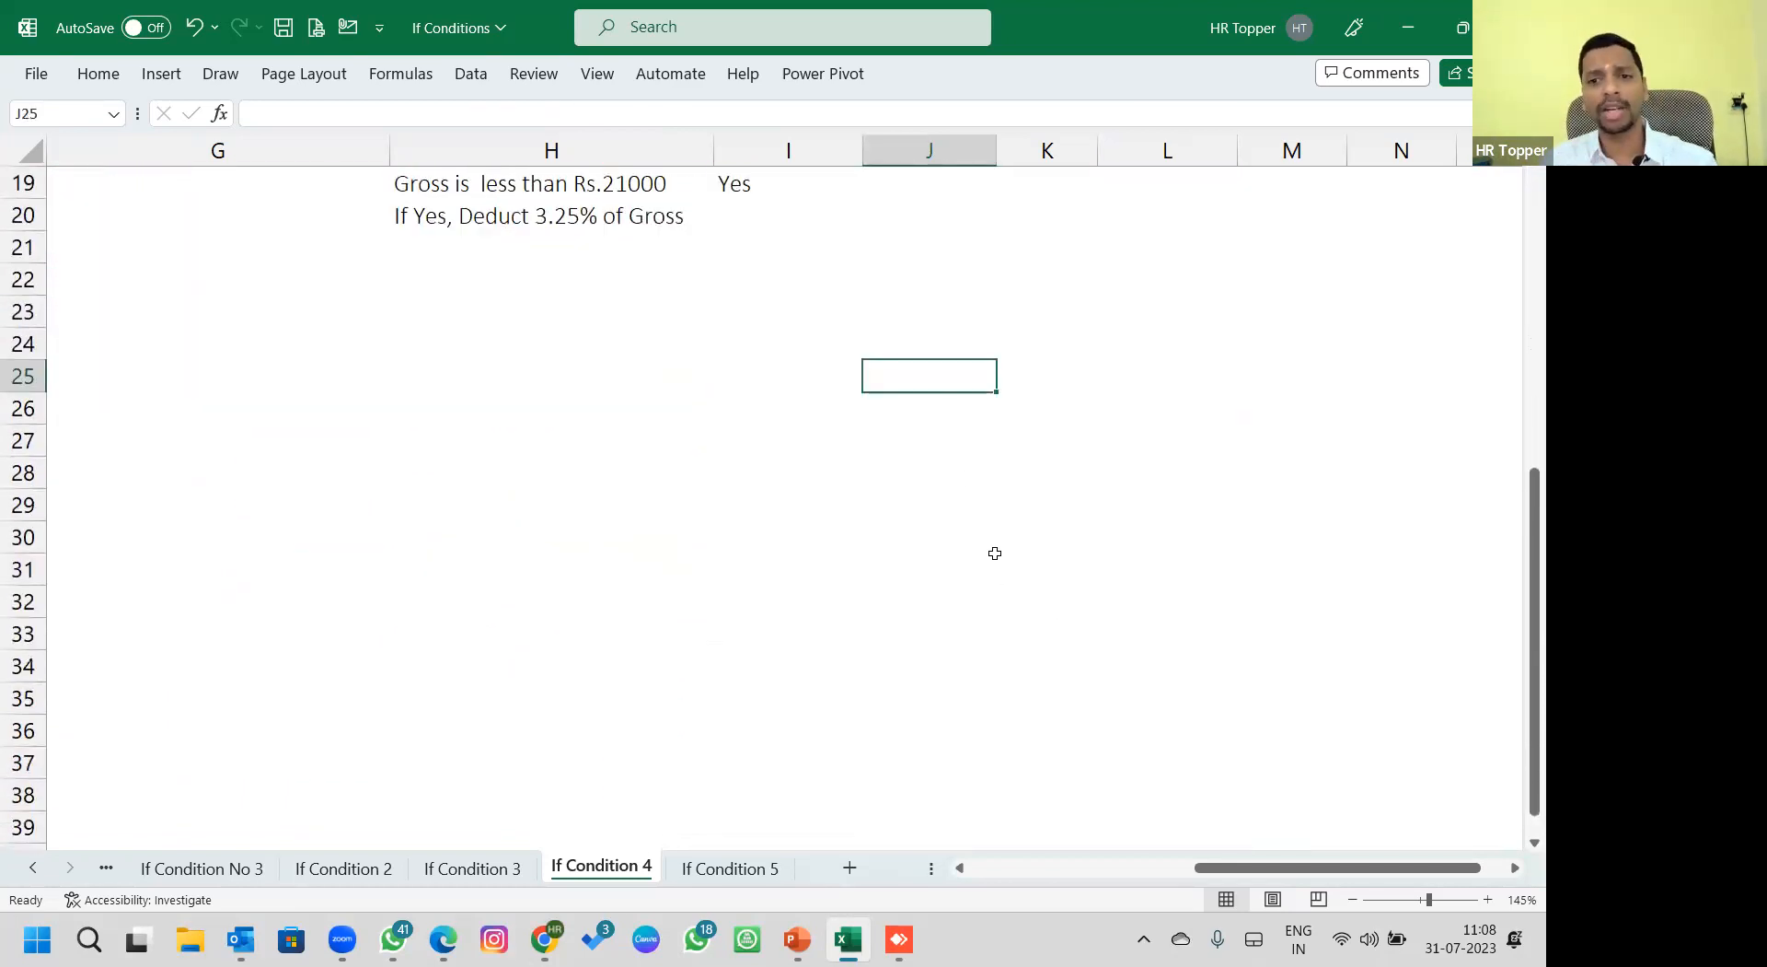
pyautogui.write('21000')
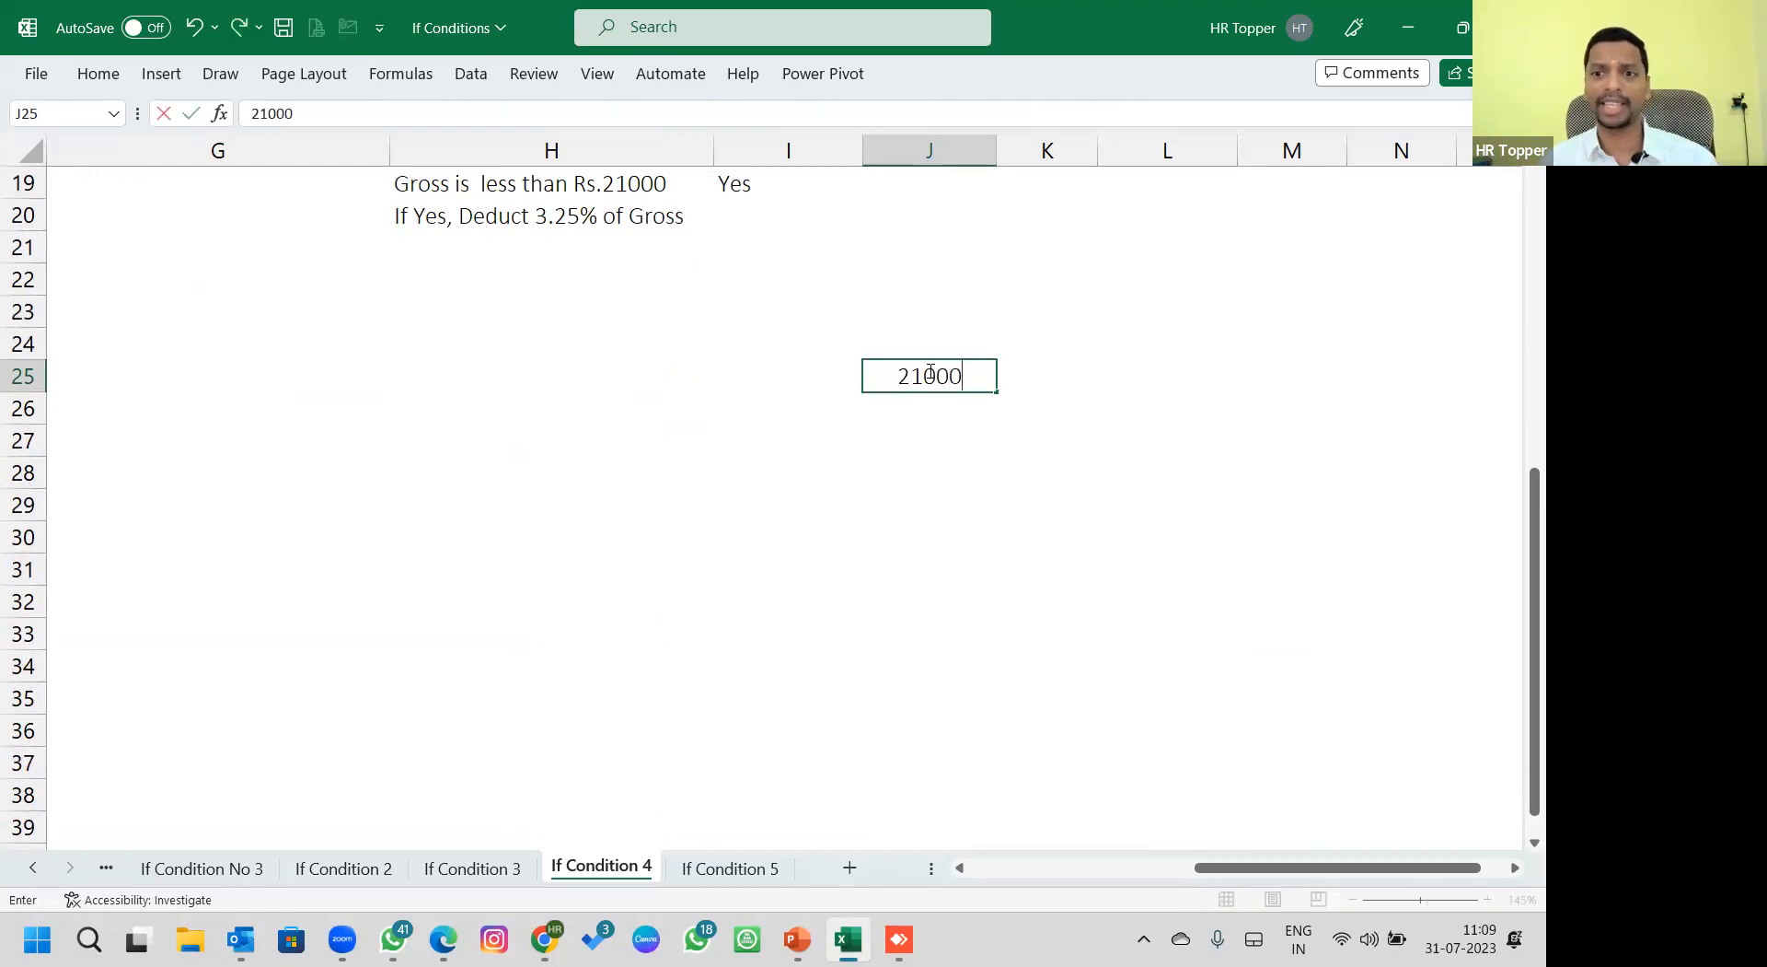
pyautogui.press('Return')
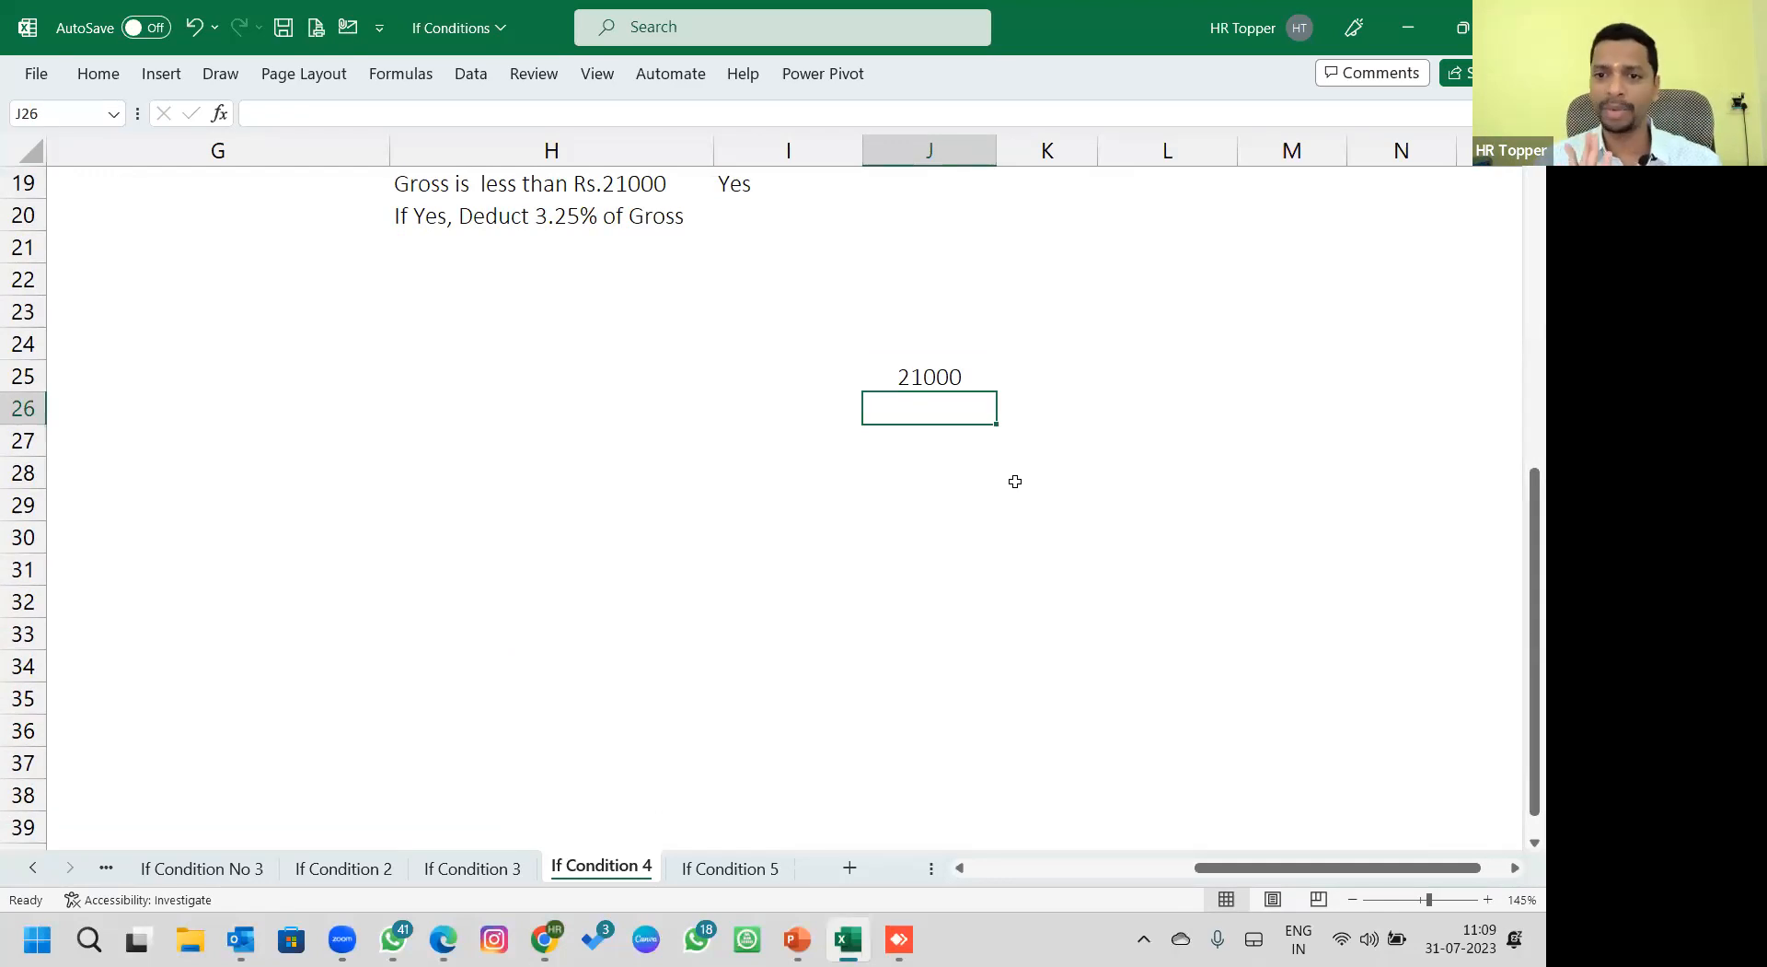
# Change the sample salary in J25 to 21001 and enter NA beside it in K25.
pyautogui.press('Up')
pyautogui.press('Right')
pyautogui.press('Left')
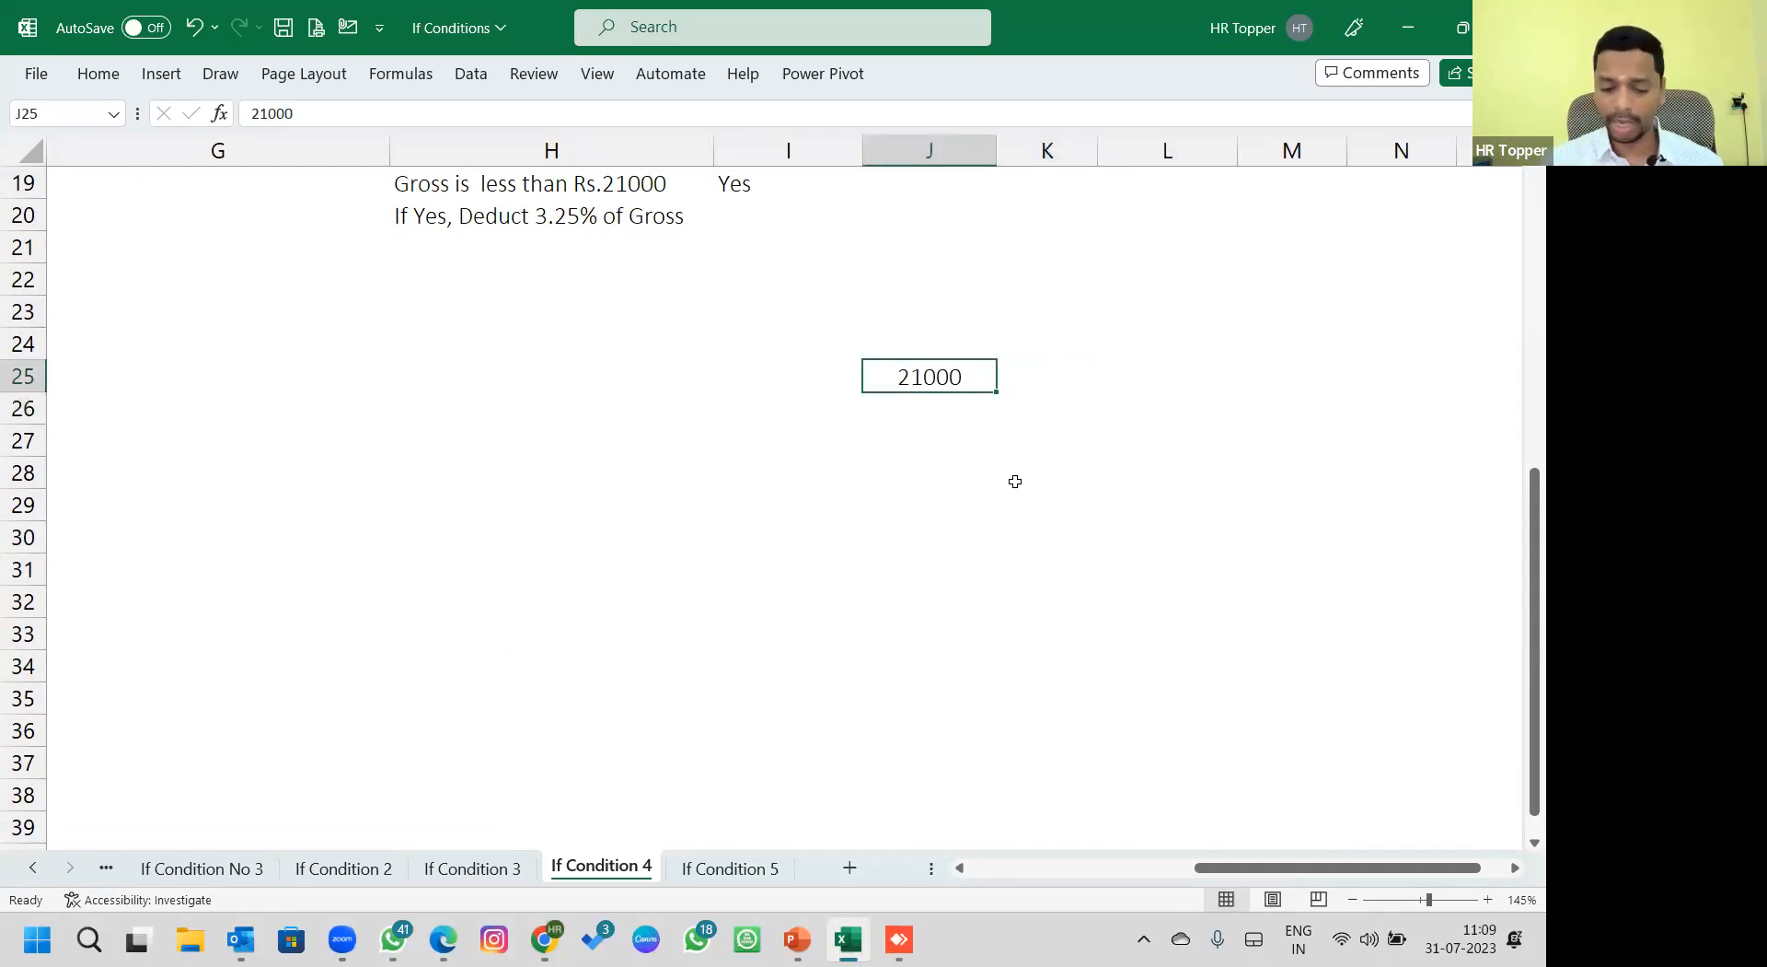
pyautogui.press('F2')
pyautogui.press('BackSpace')
pyautogui.write('1')
pyautogui.press('Tab')
pyautogui.write('NA')
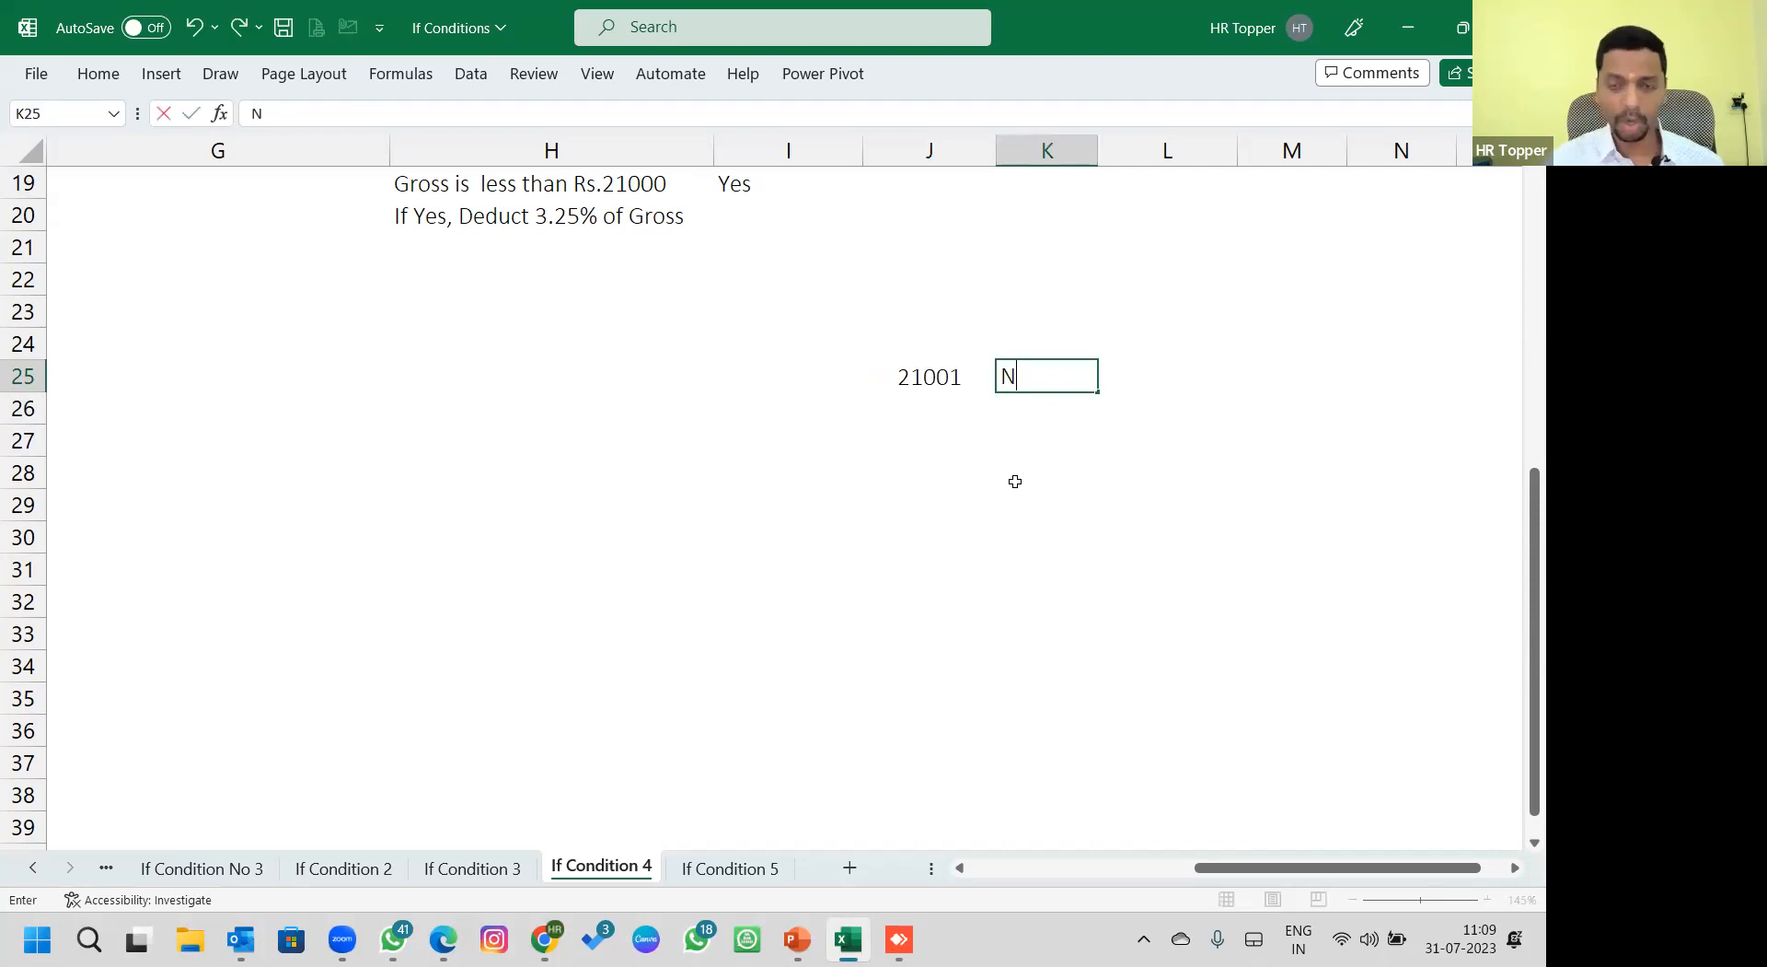
pyautogui.press('Return')
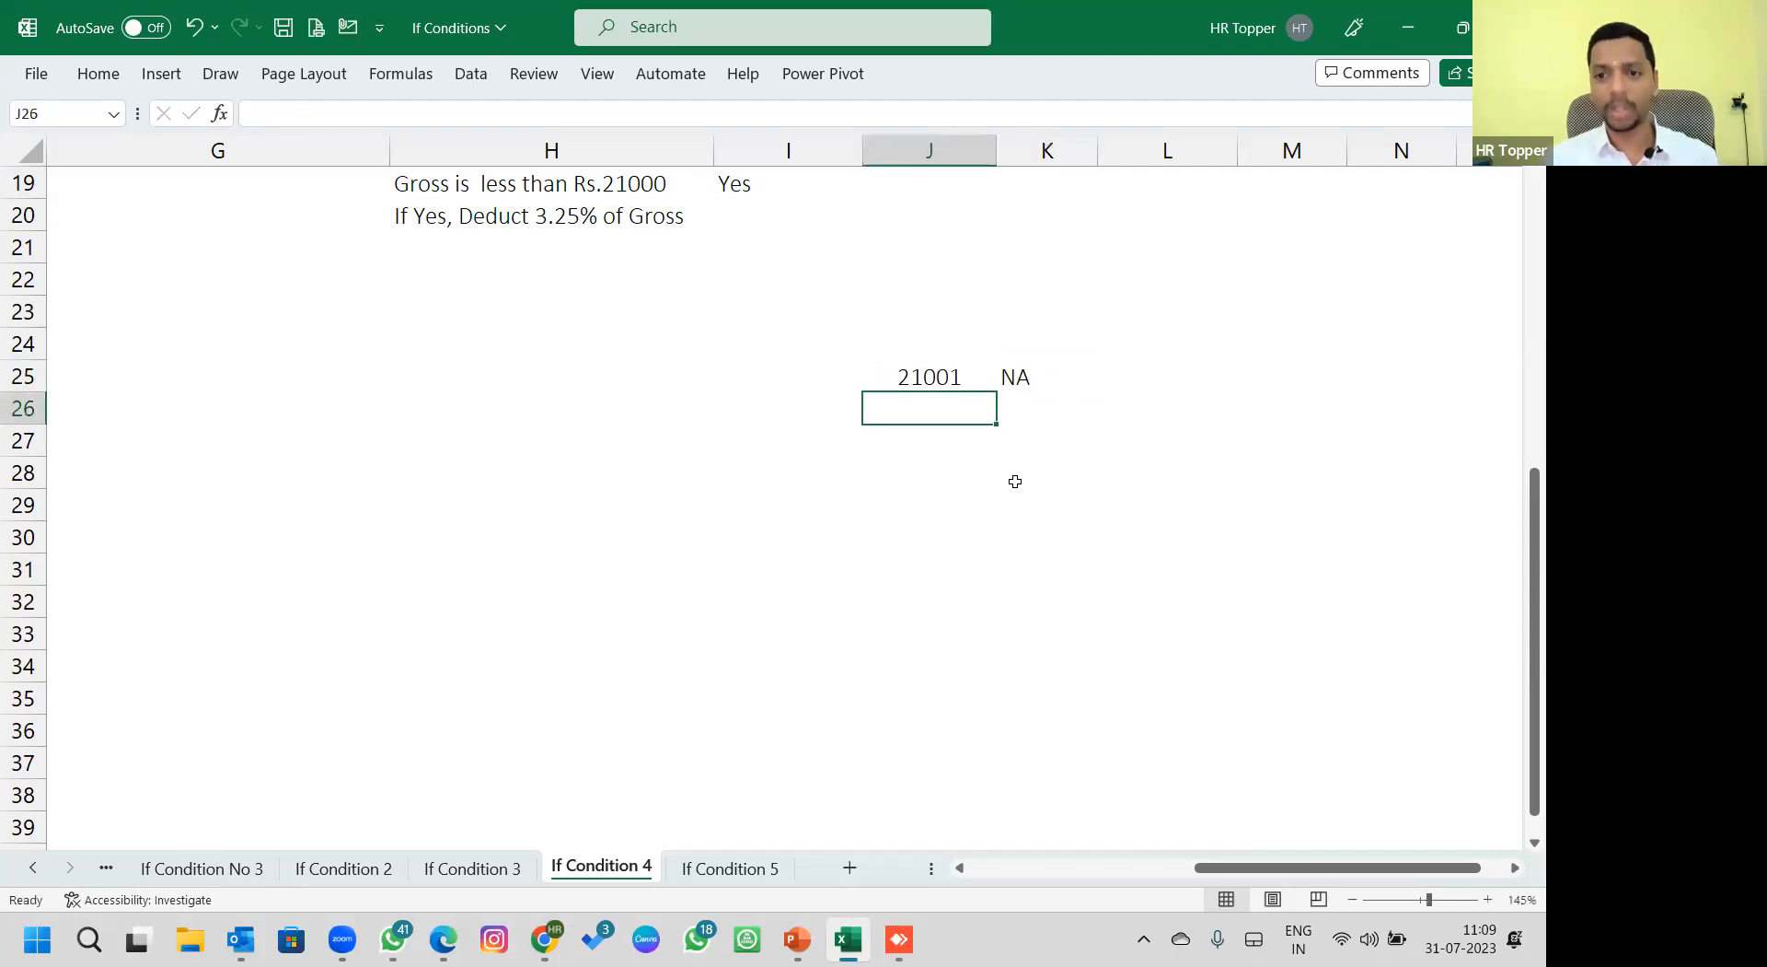
# Enter 25000 in I28 and calculate half of it in I29 with =I28/2, and select the scratch range I25:K30.
pyautogui.press('Left')
pyautogui.press('Down')
pyautogui.press('Down')
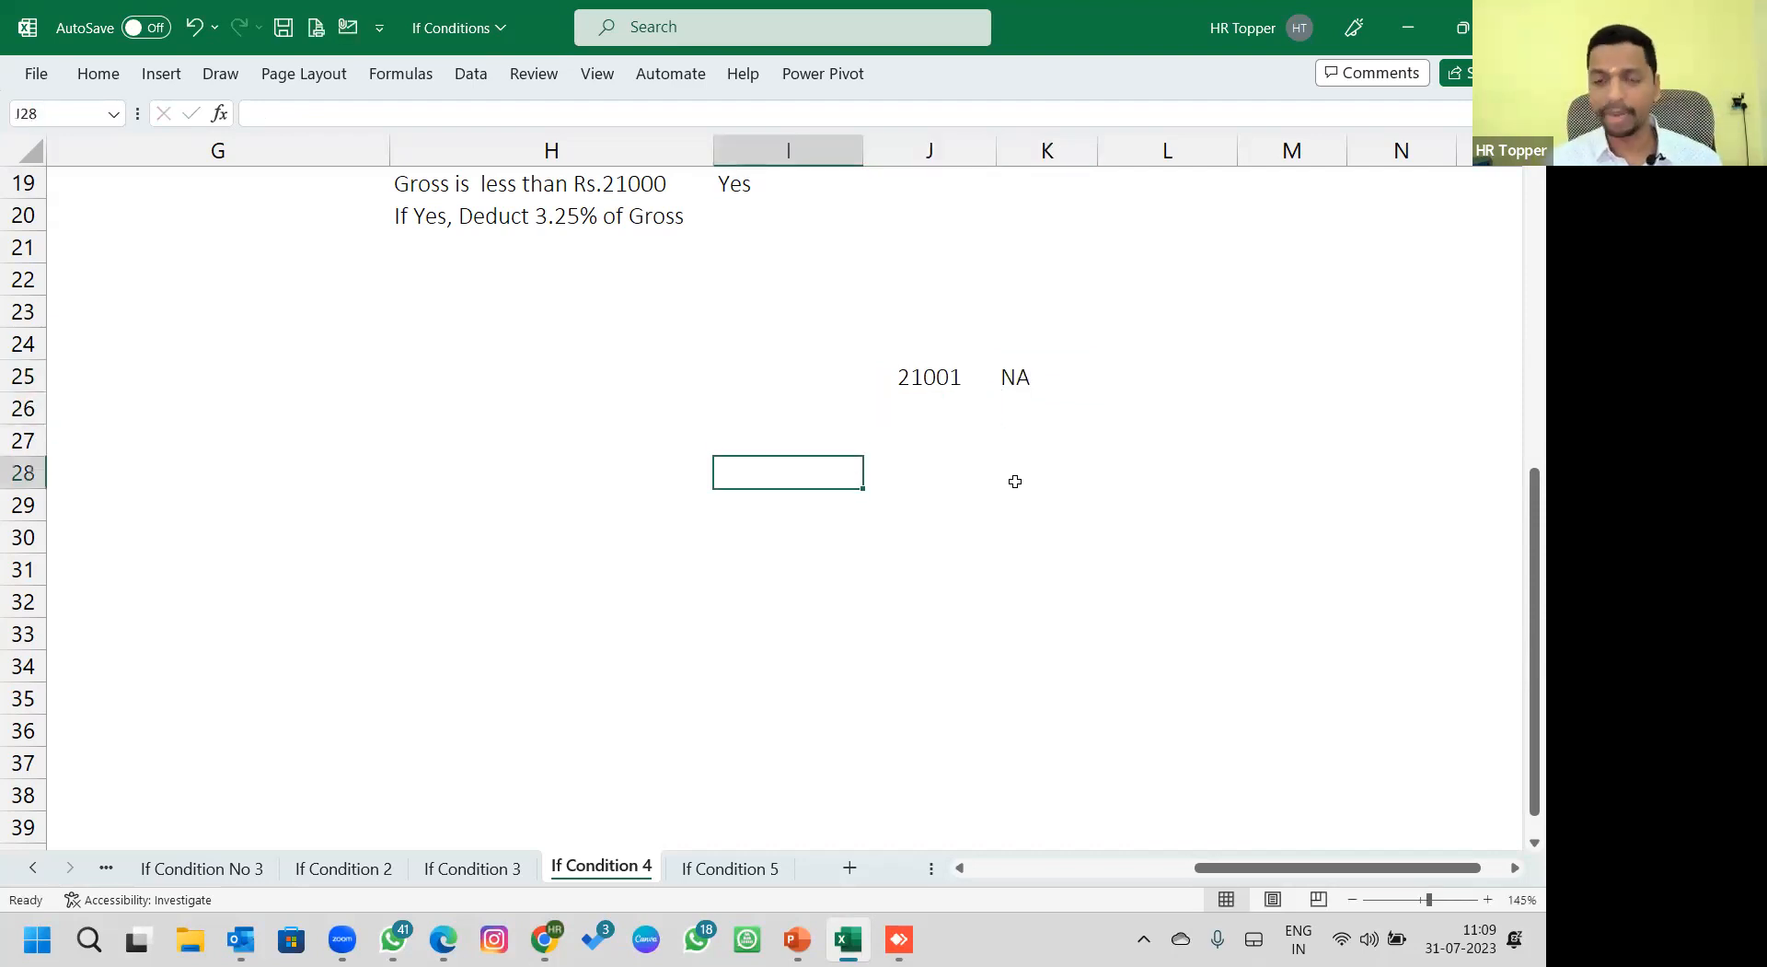
pyautogui.write('25000')
pyautogui.press('Return')
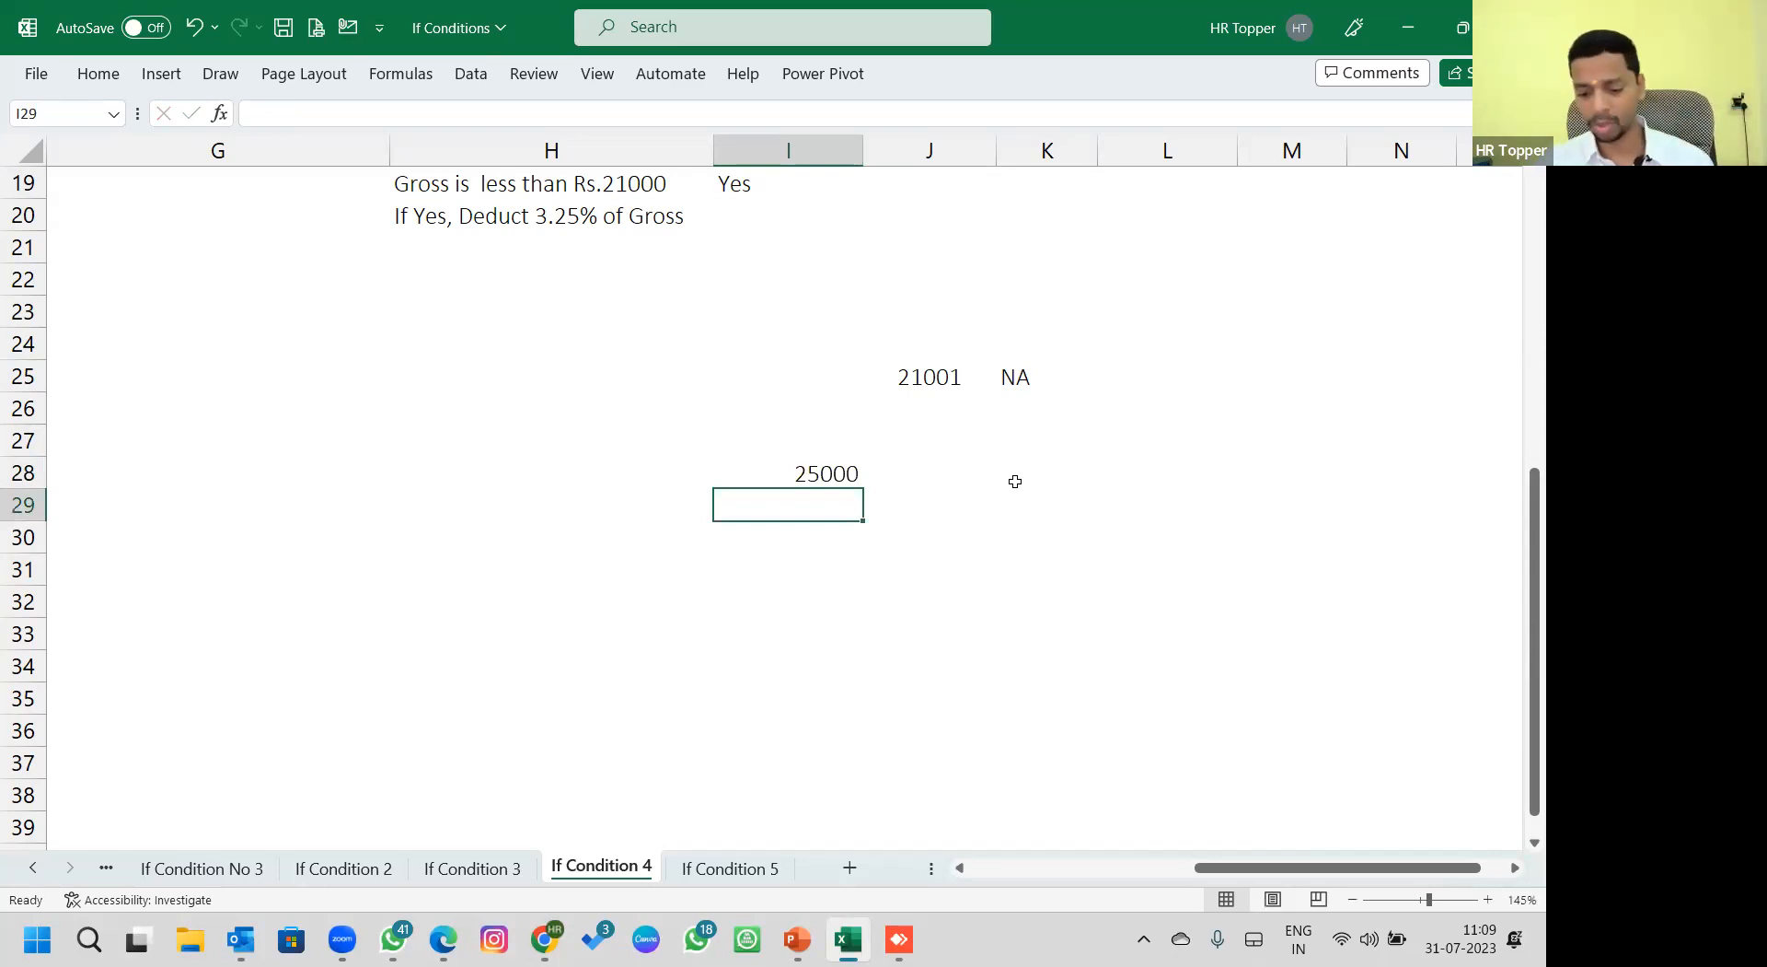
pyautogui.write('=')
pyautogui.press('Up')
pyautogui.write('/2')
pyautogui.press('Return')
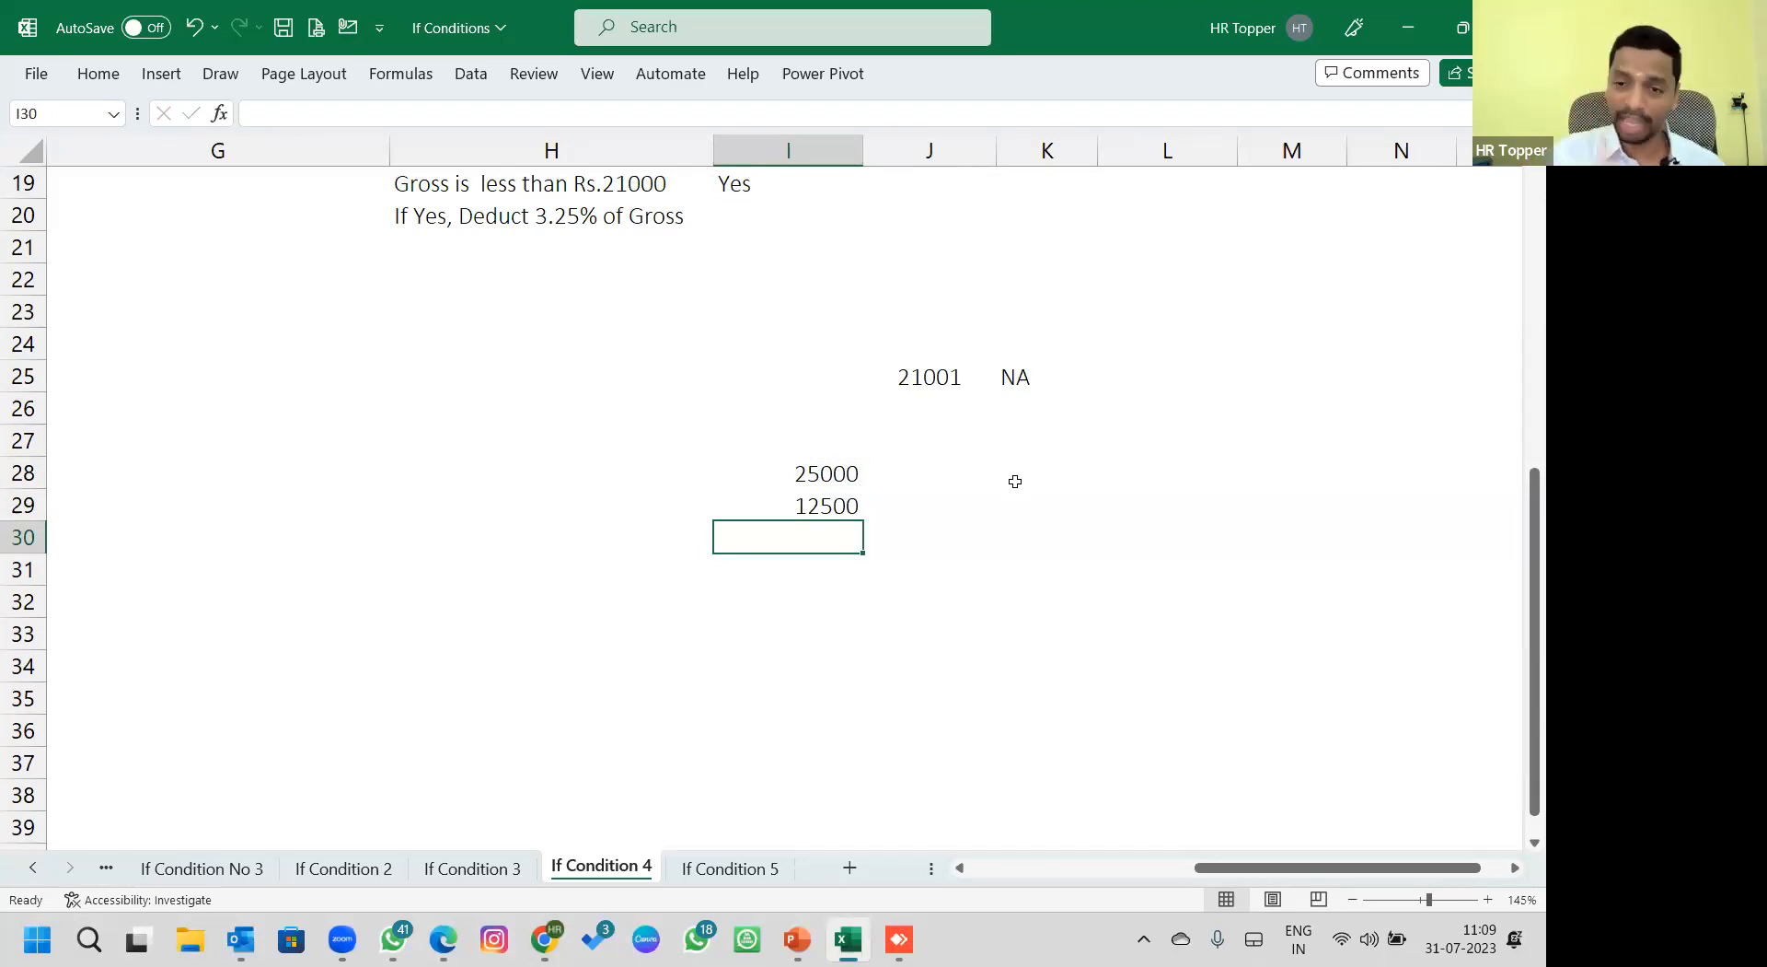
pyautogui.moveTo(792, 378); pyautogui.dragTo(1098, 545)
# Clear the ESIC entry for the first employee in cell J2.
pyautogui.scroll(6, 1099, 545)
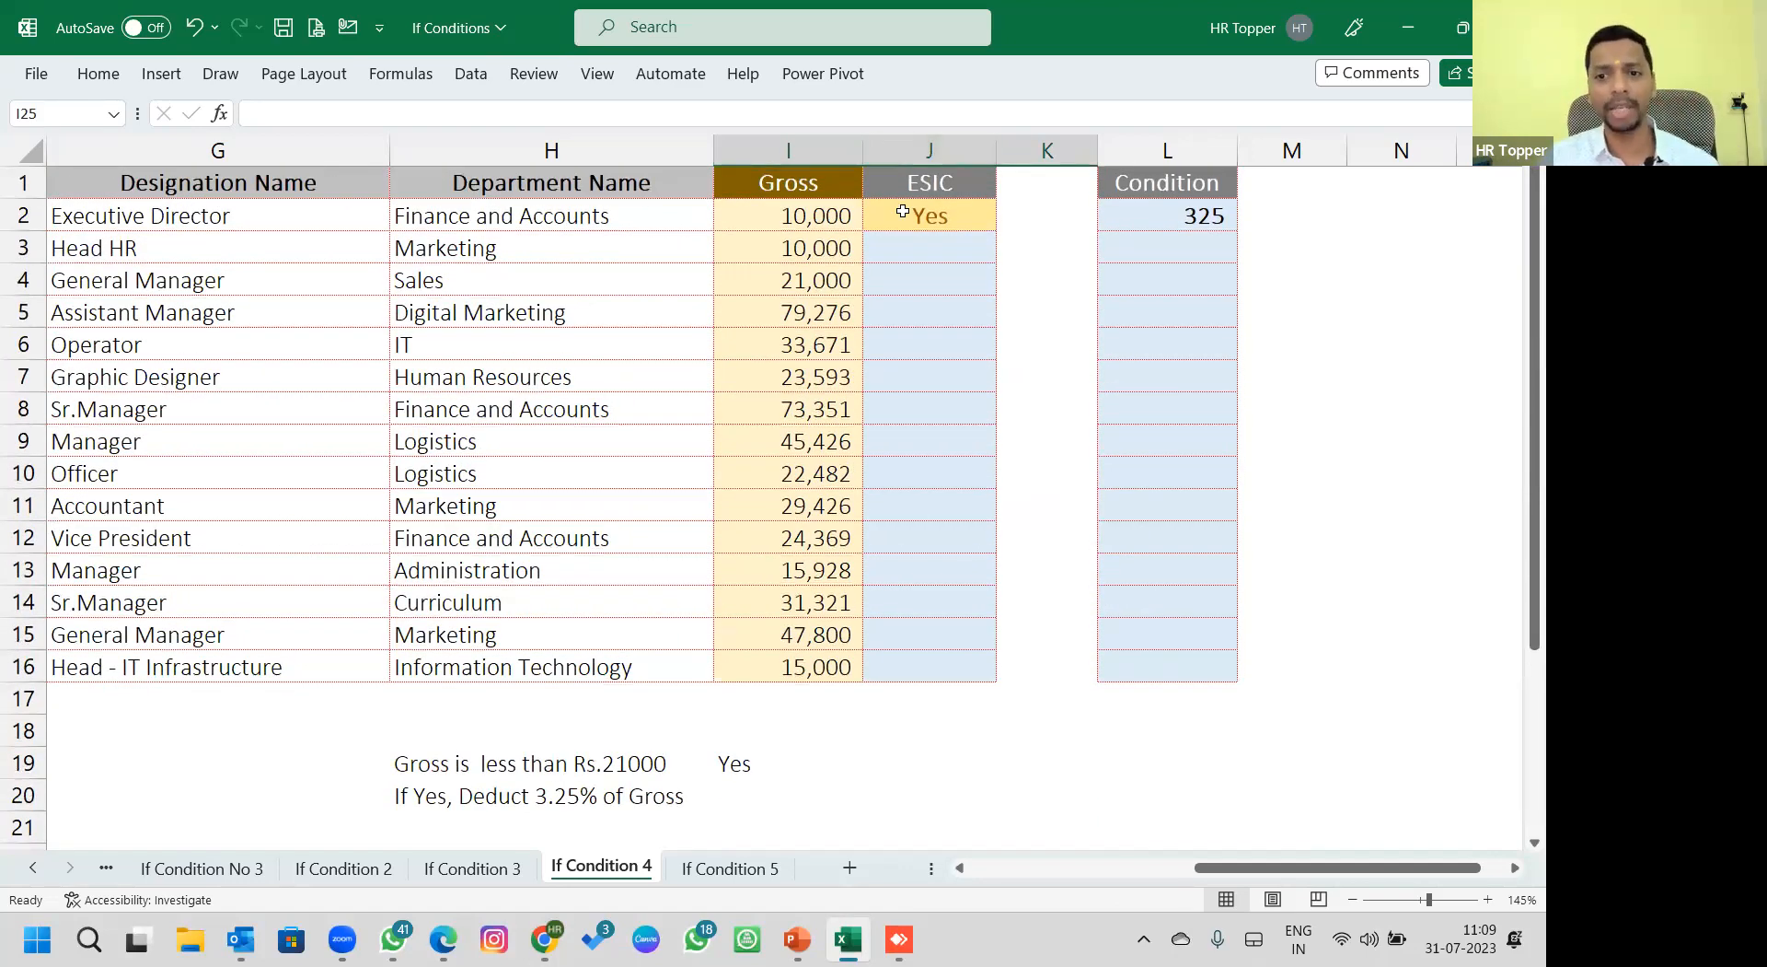
pyautogui.click(921, 241)
pyautogui.click(939, 216)
pyautogui.press('Delete')
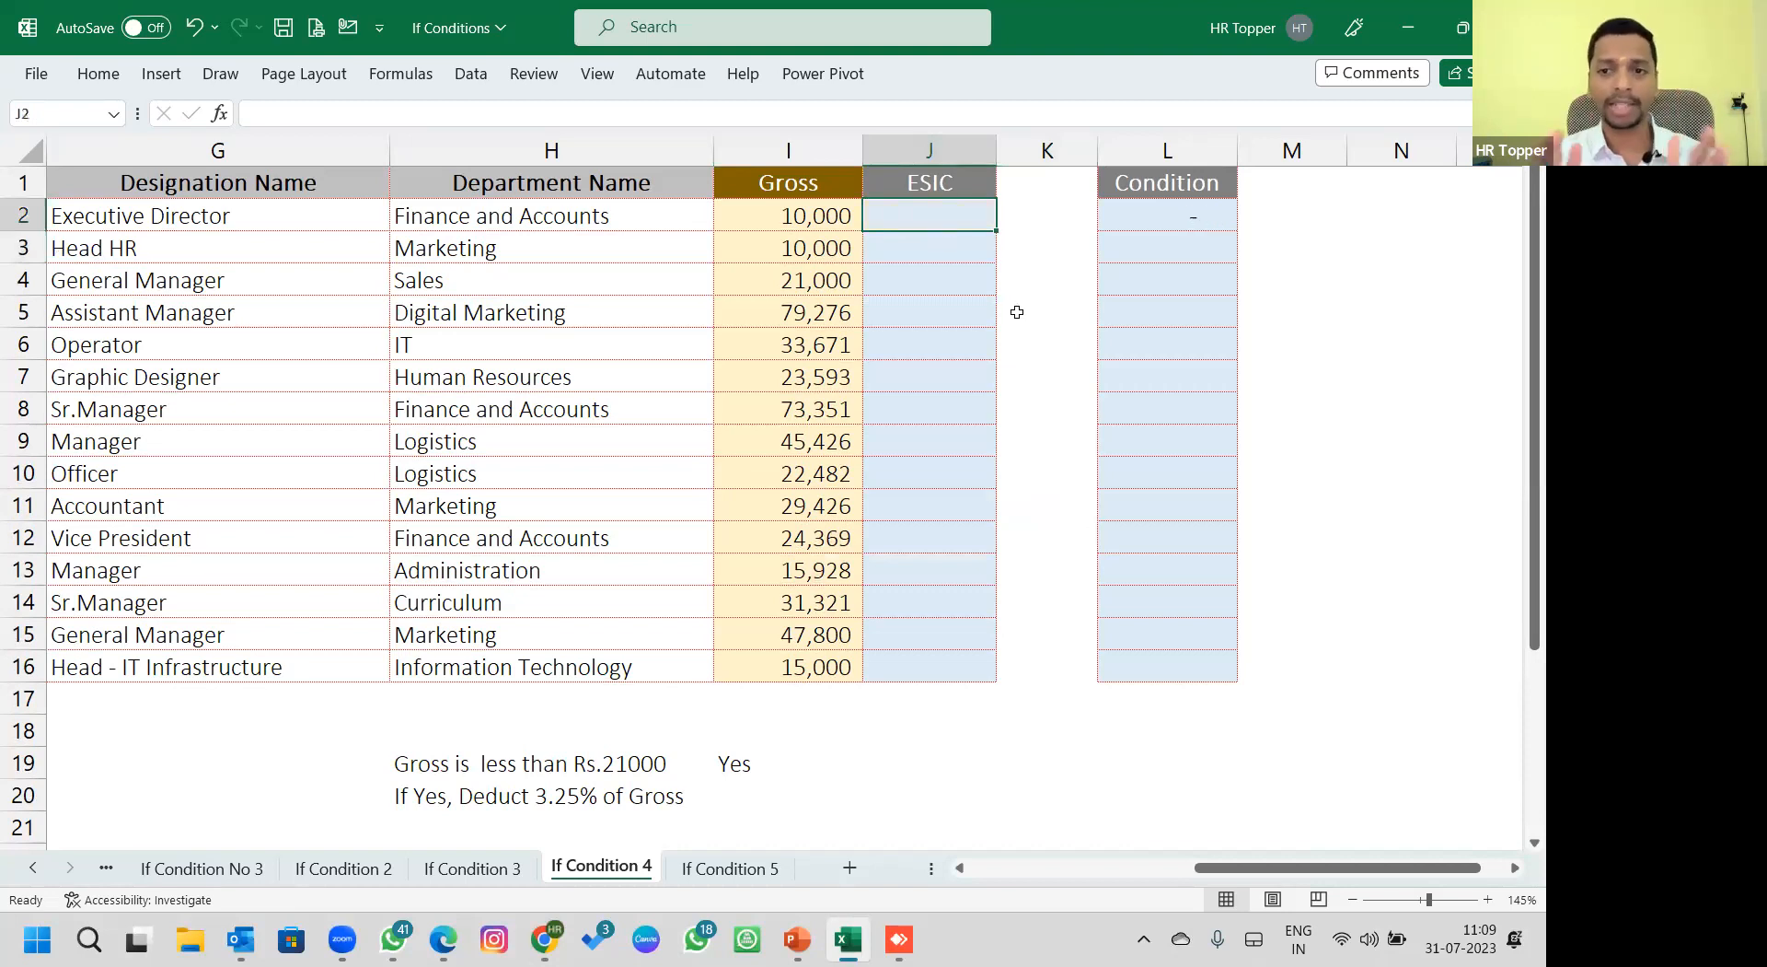
# Enter the formula =IF(I2>21000,"NA", "Yes") in J2 to determine ESIC eligibility from the gross salary.
pyautogui.write('=if(')
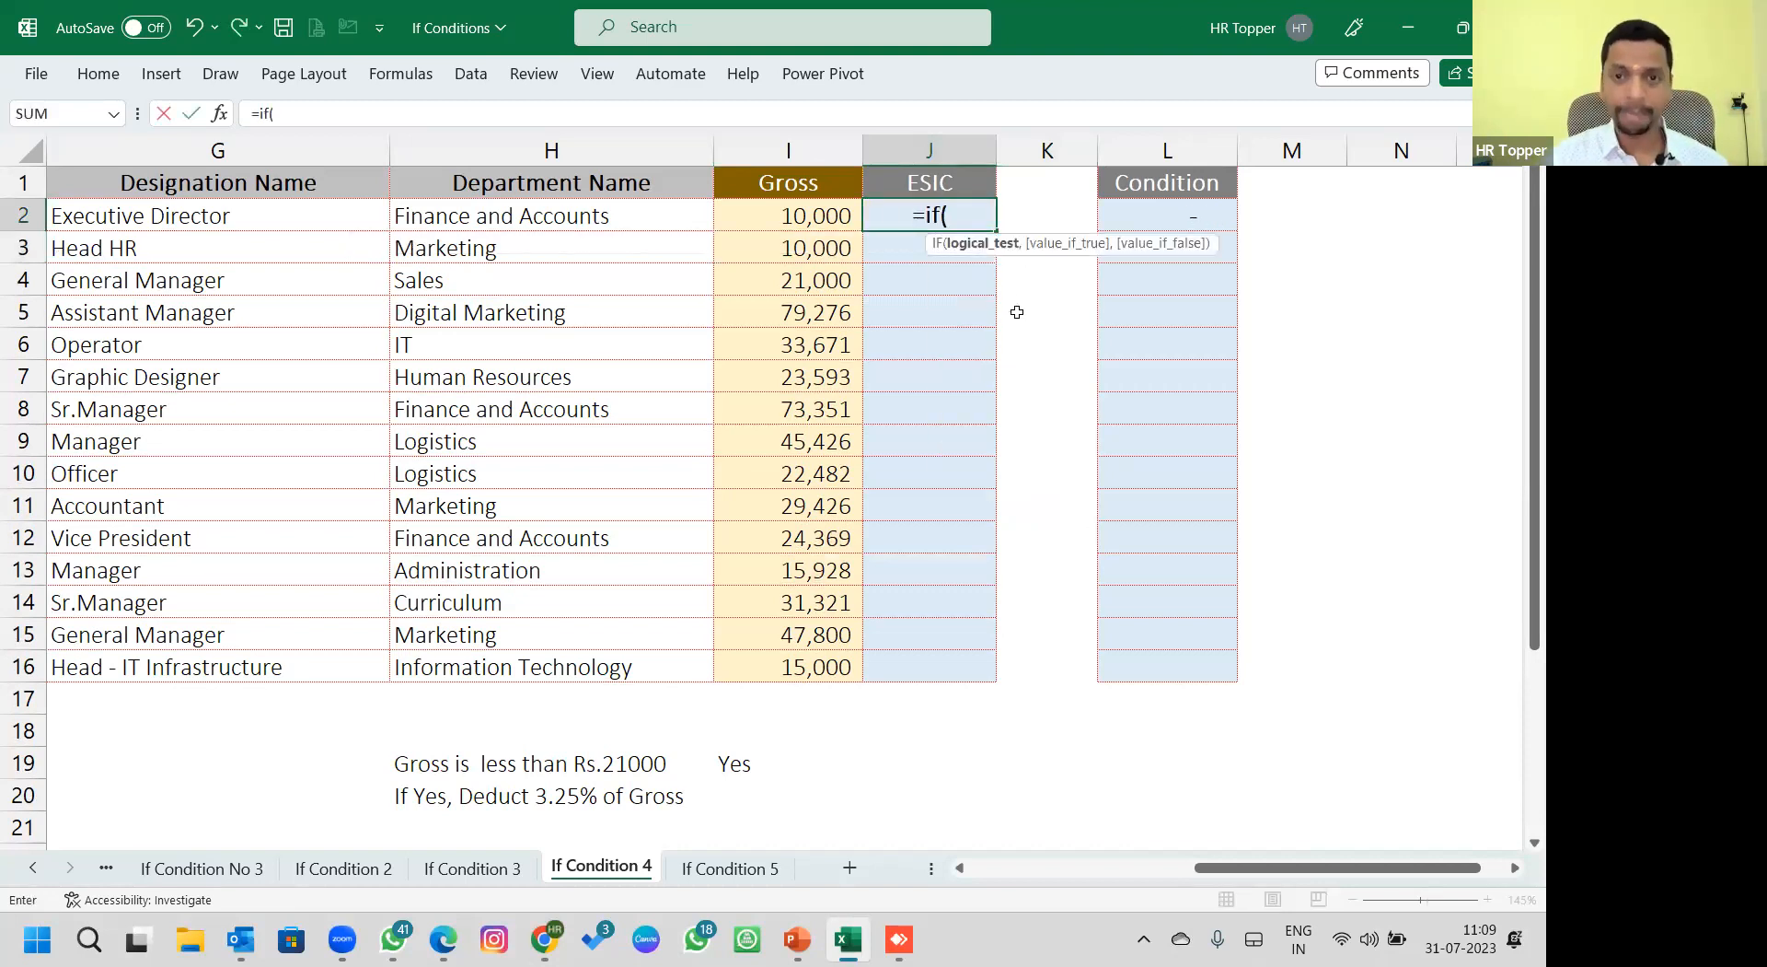
pyautogui.click(827, 219)
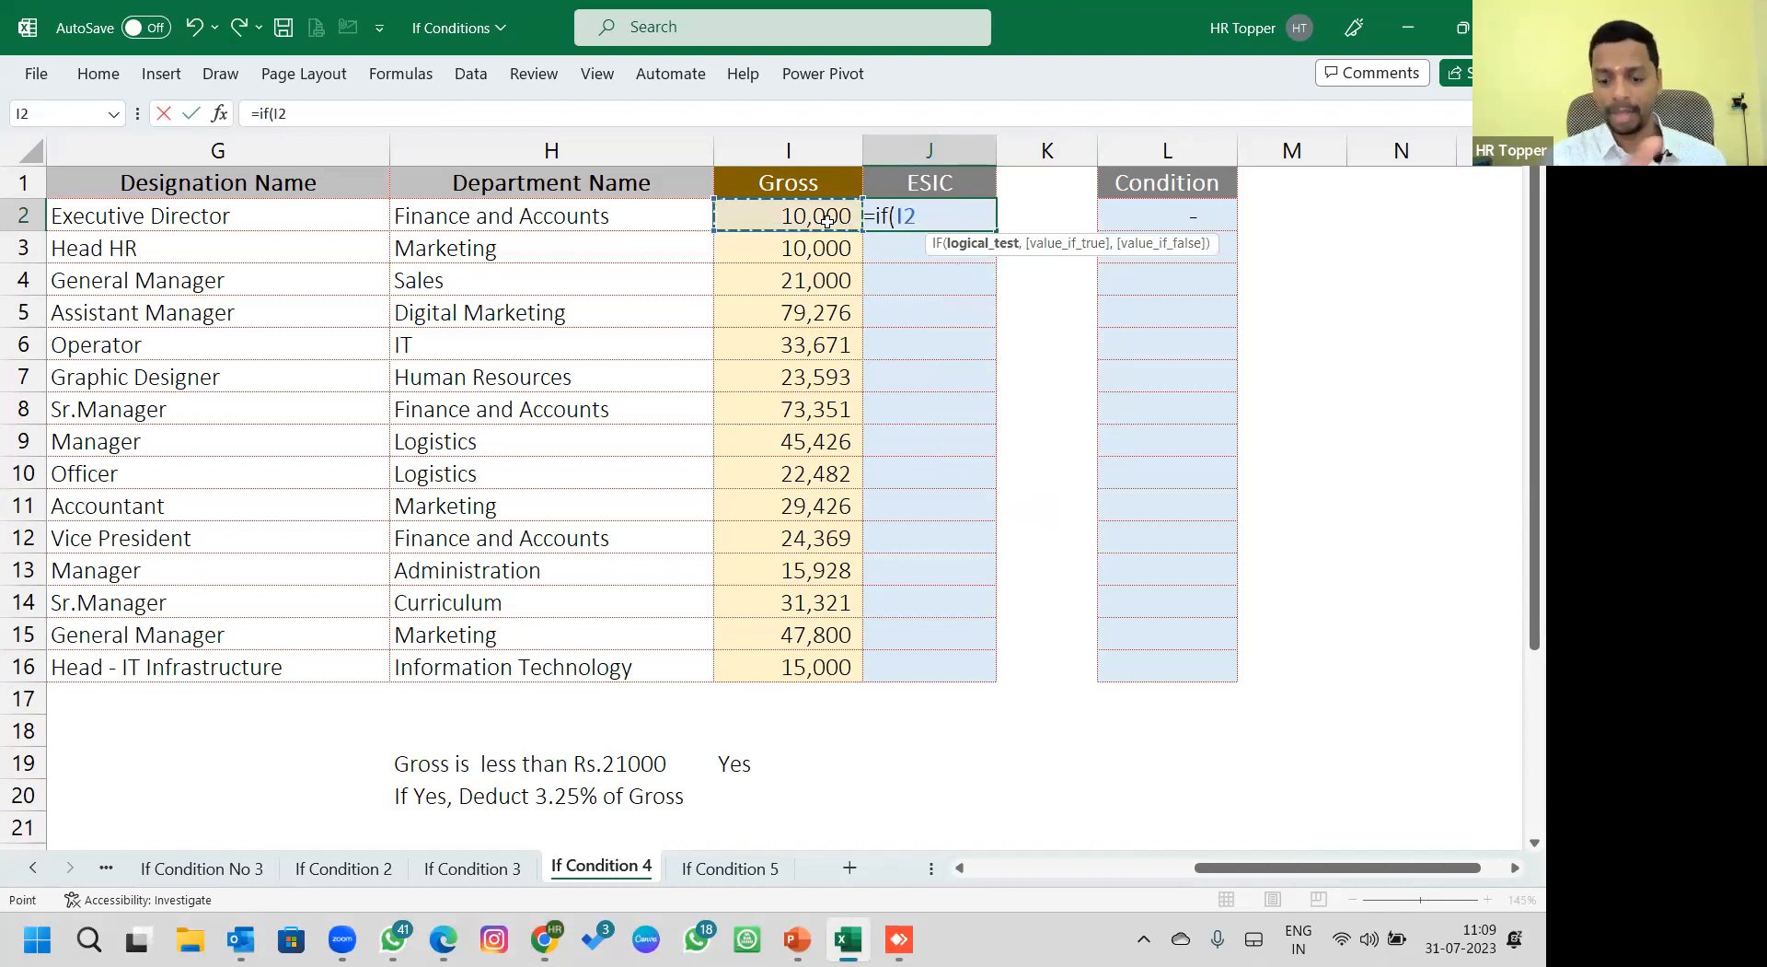
pyautogui.write('>')
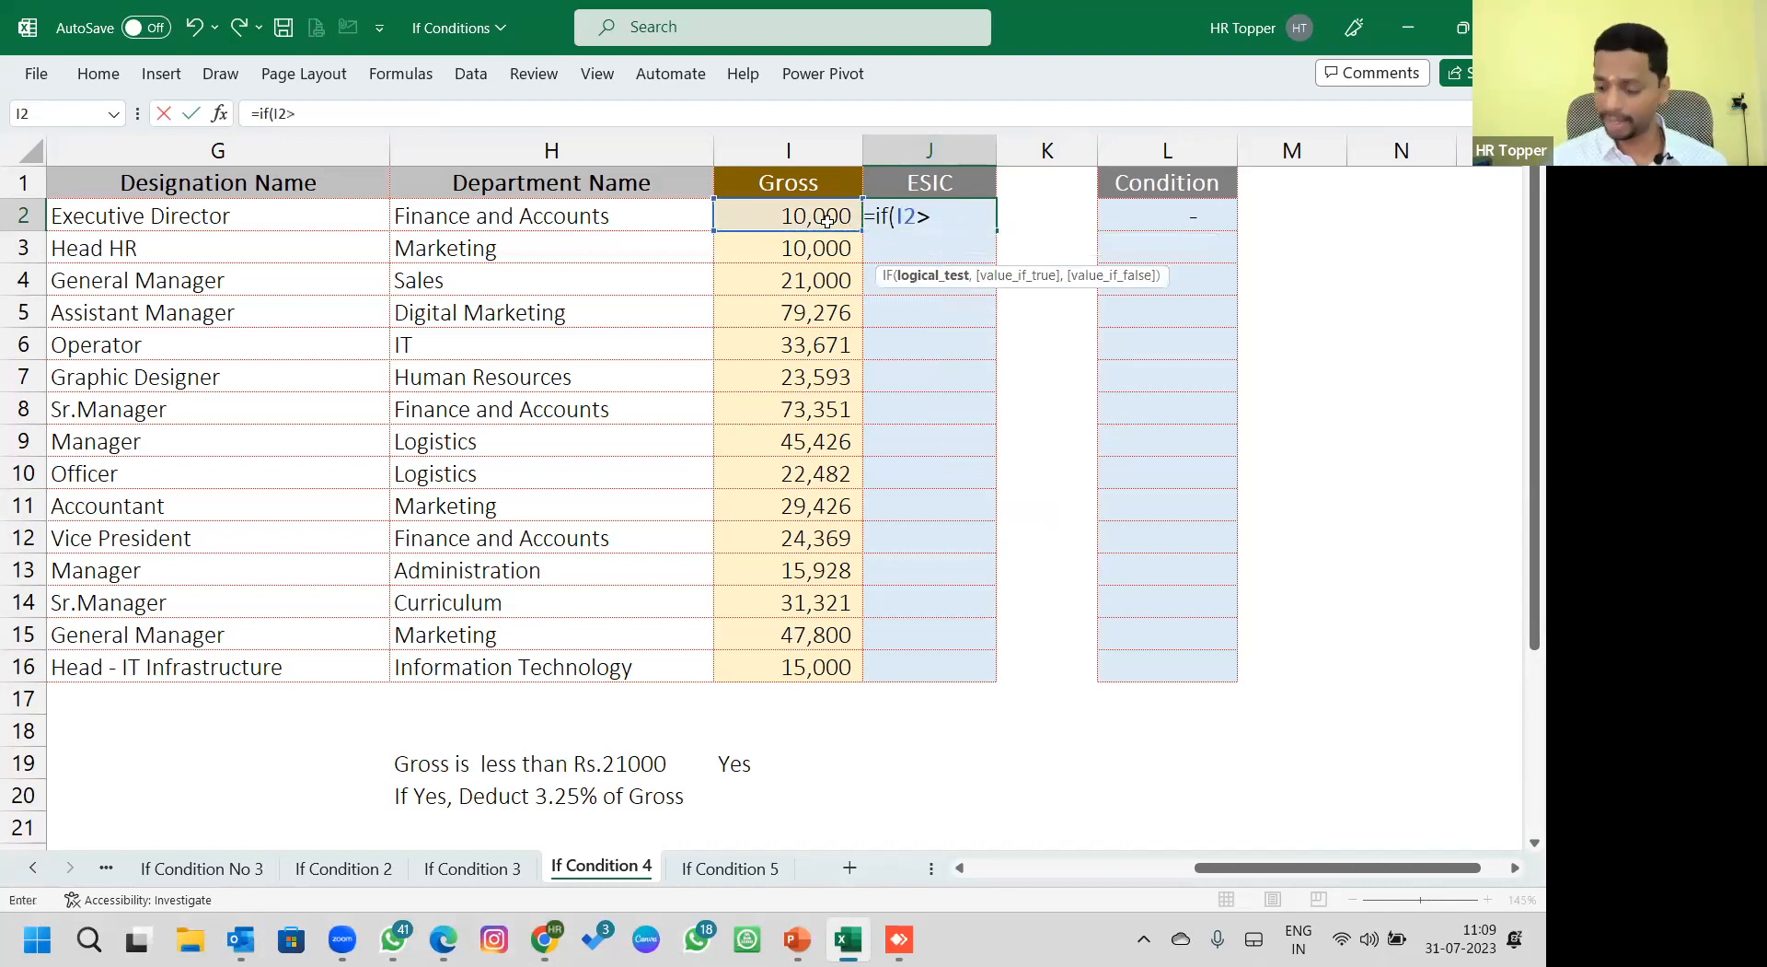
pyautogui.write('21000,0')
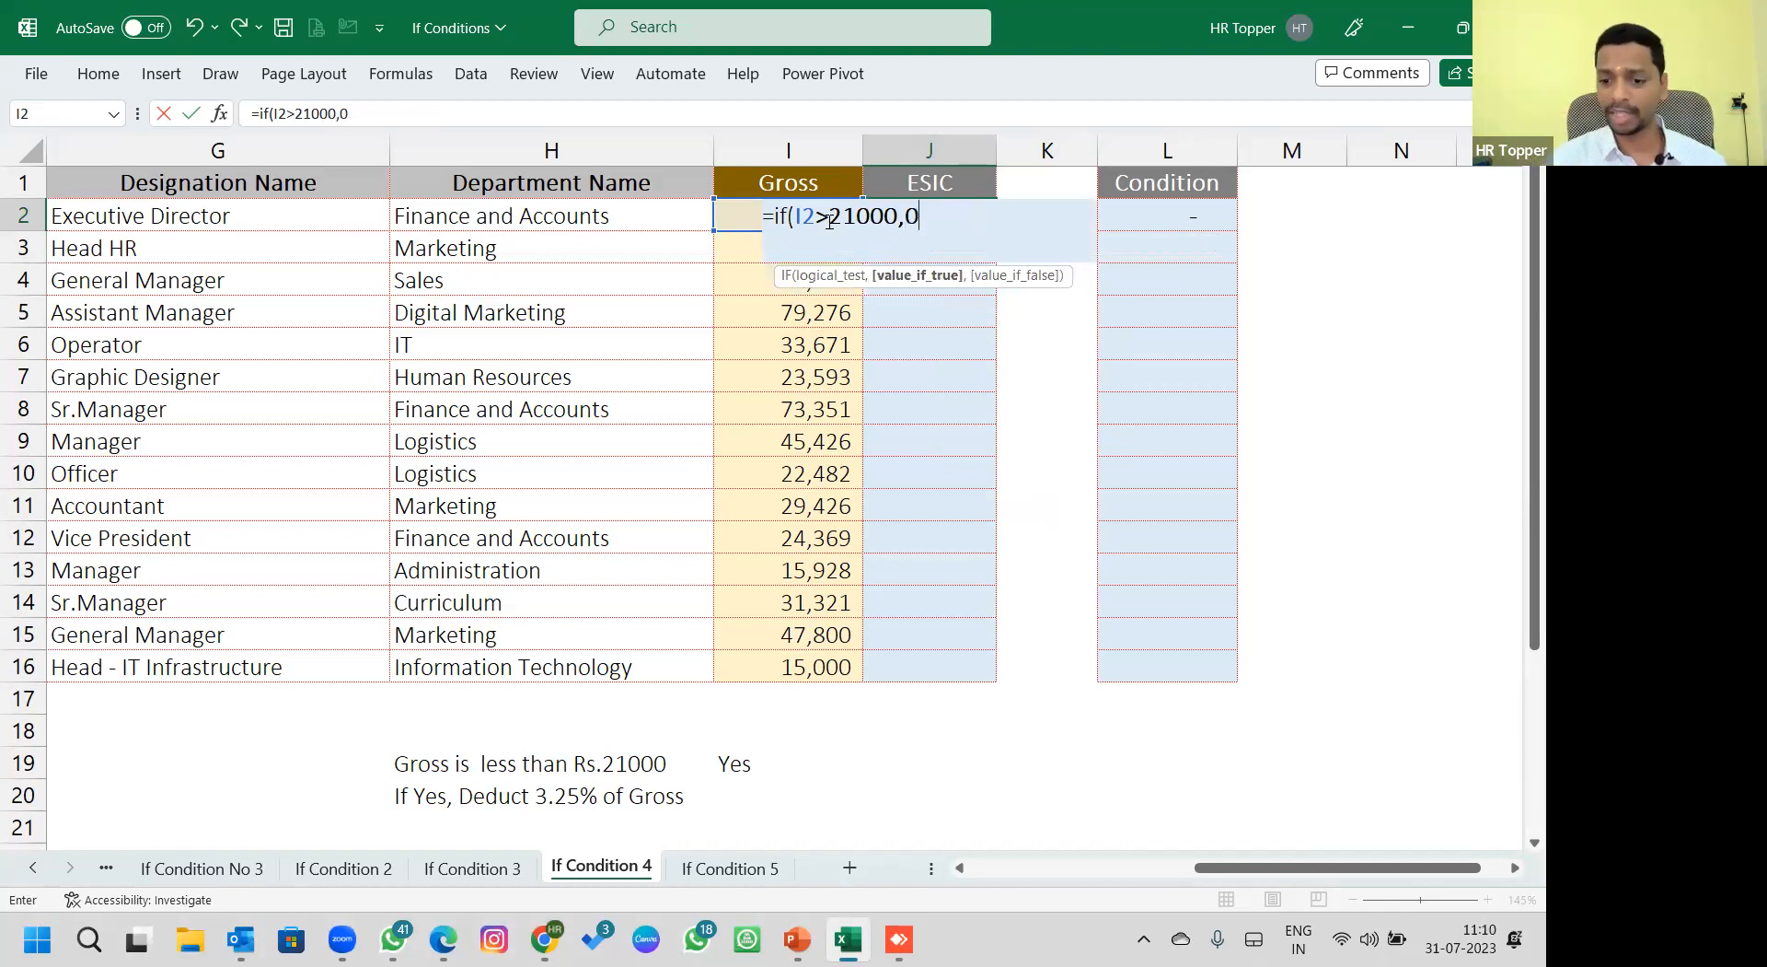
pyautogui.press('BackSpace')
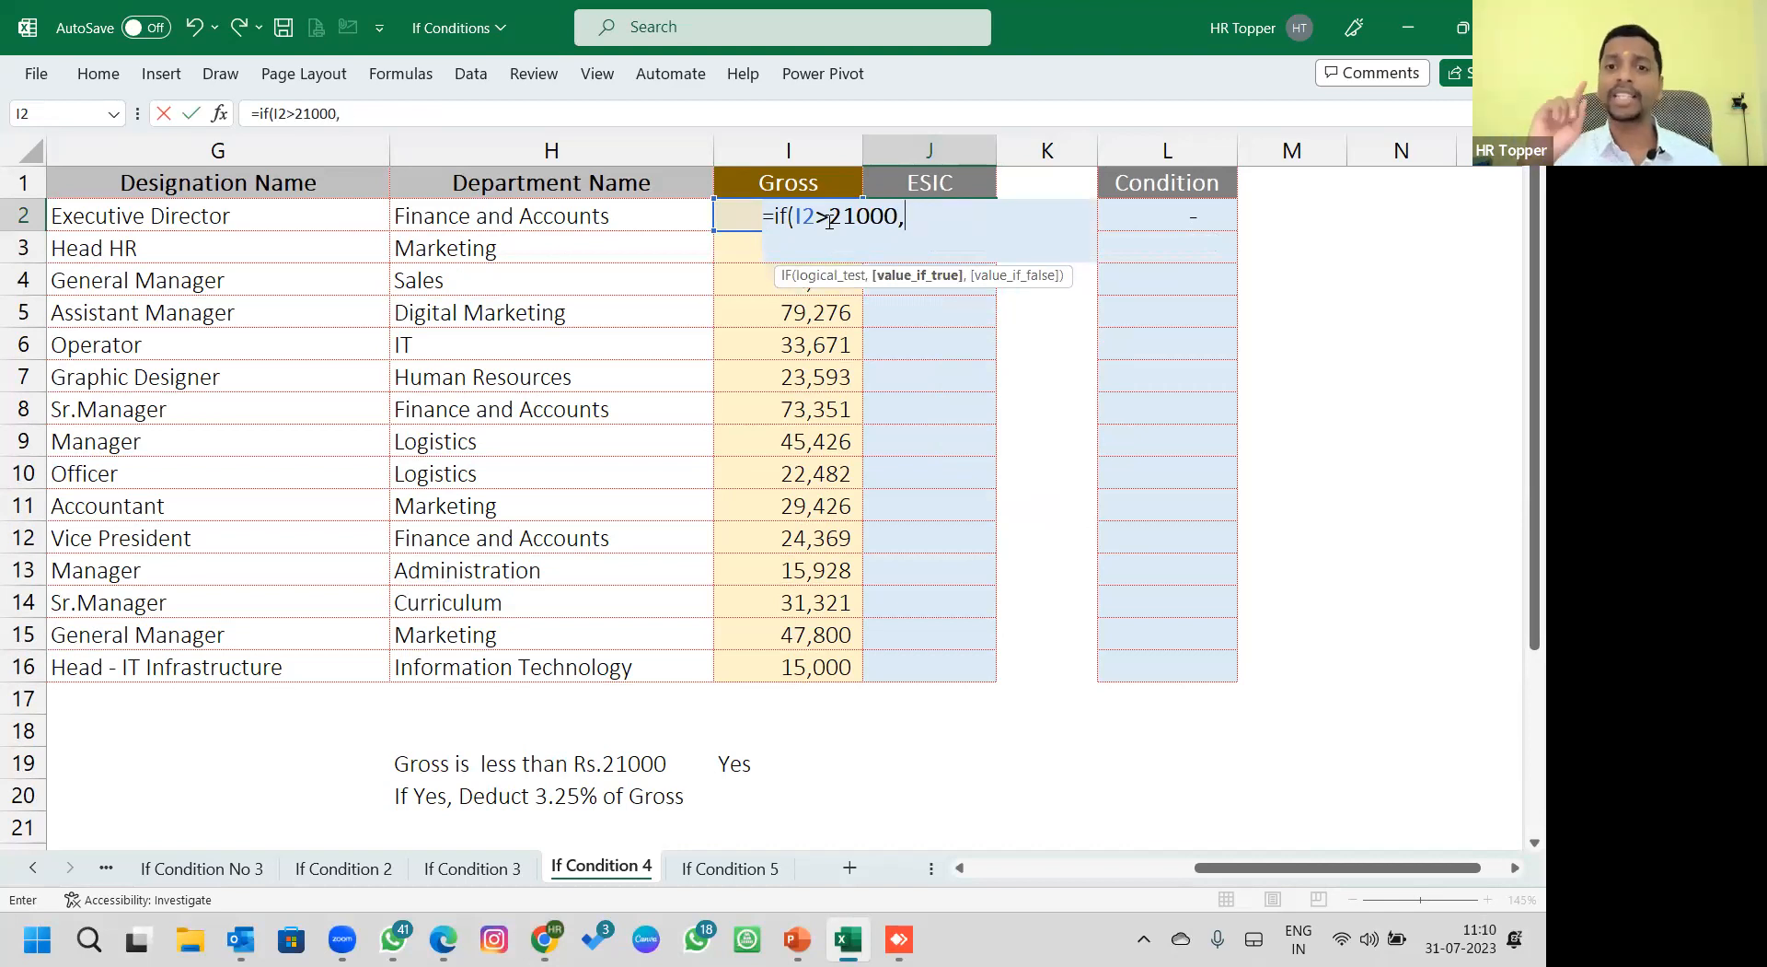
pyautogui.write('"NA"')
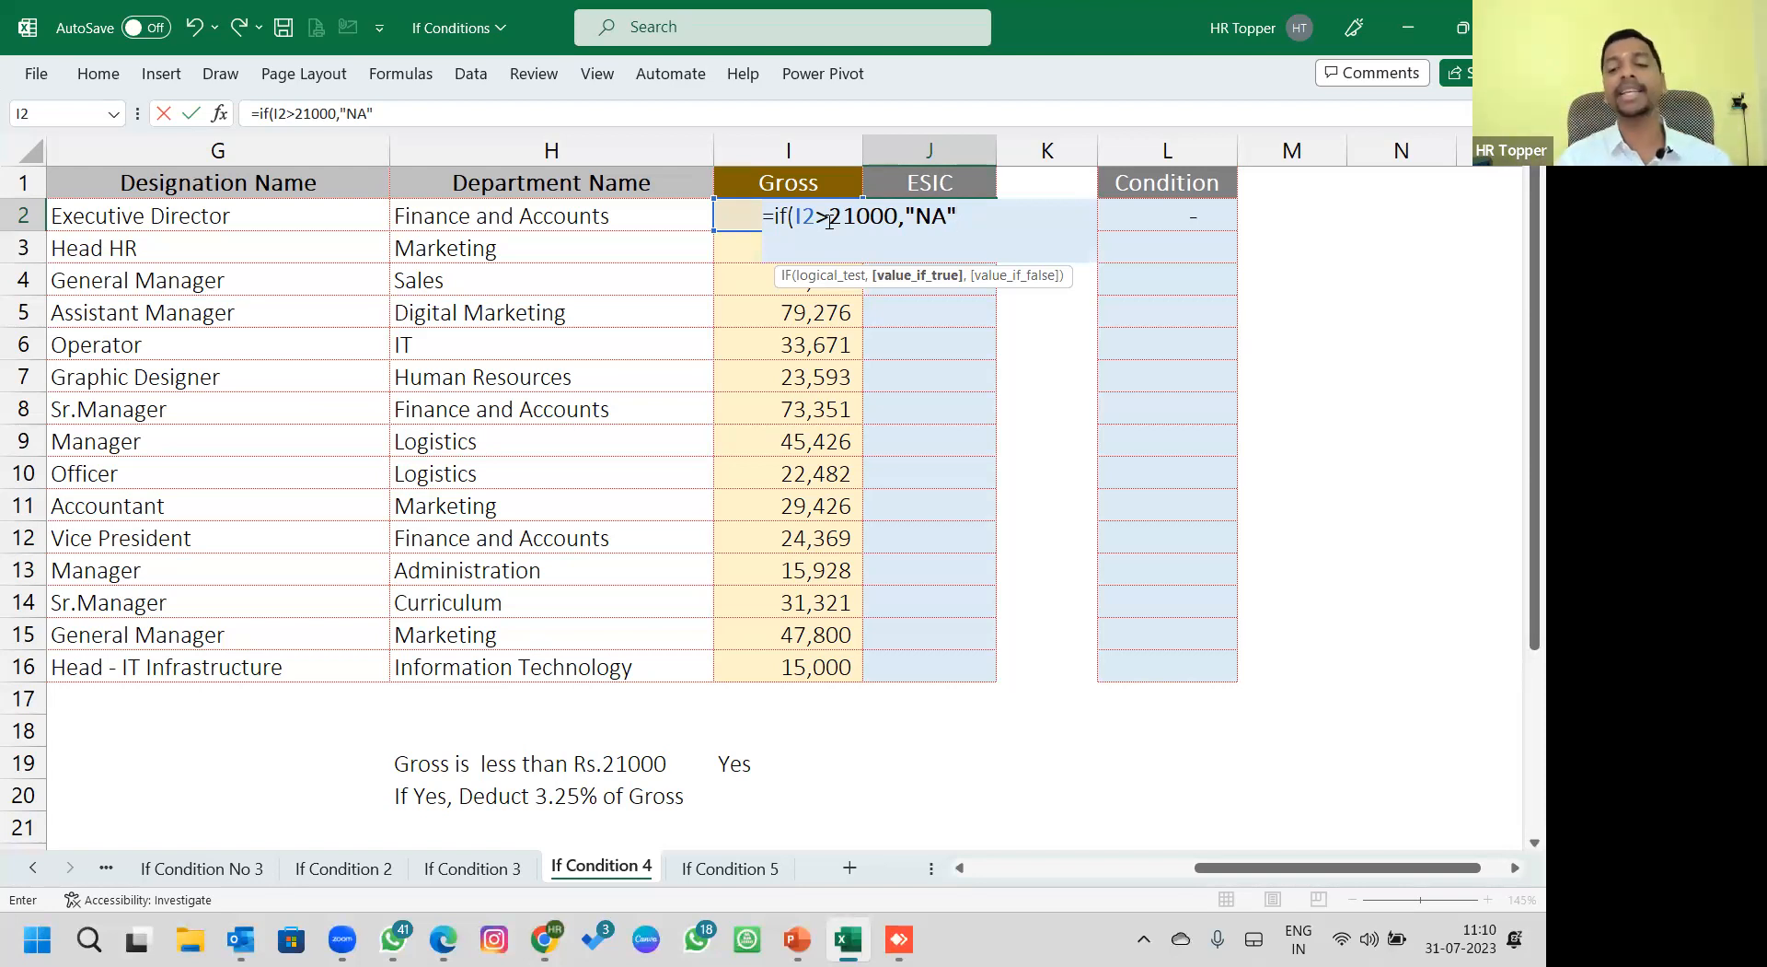
pyautogui.write(', "')
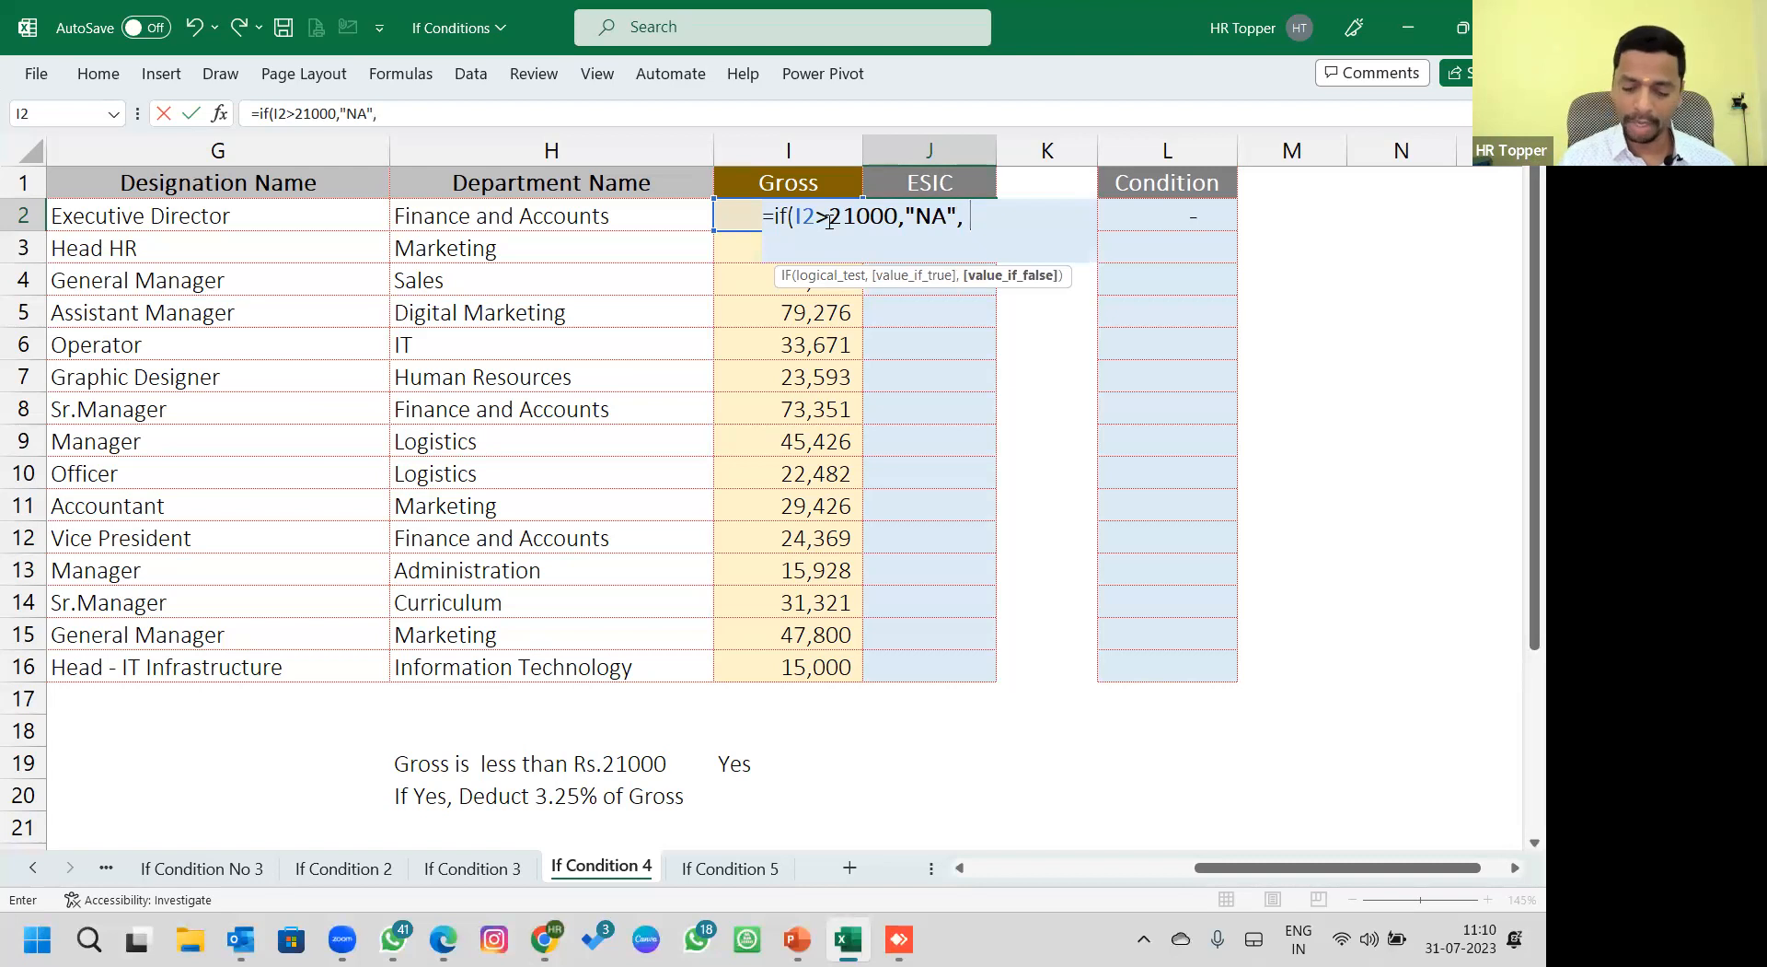
pyautogui.write('Yes')
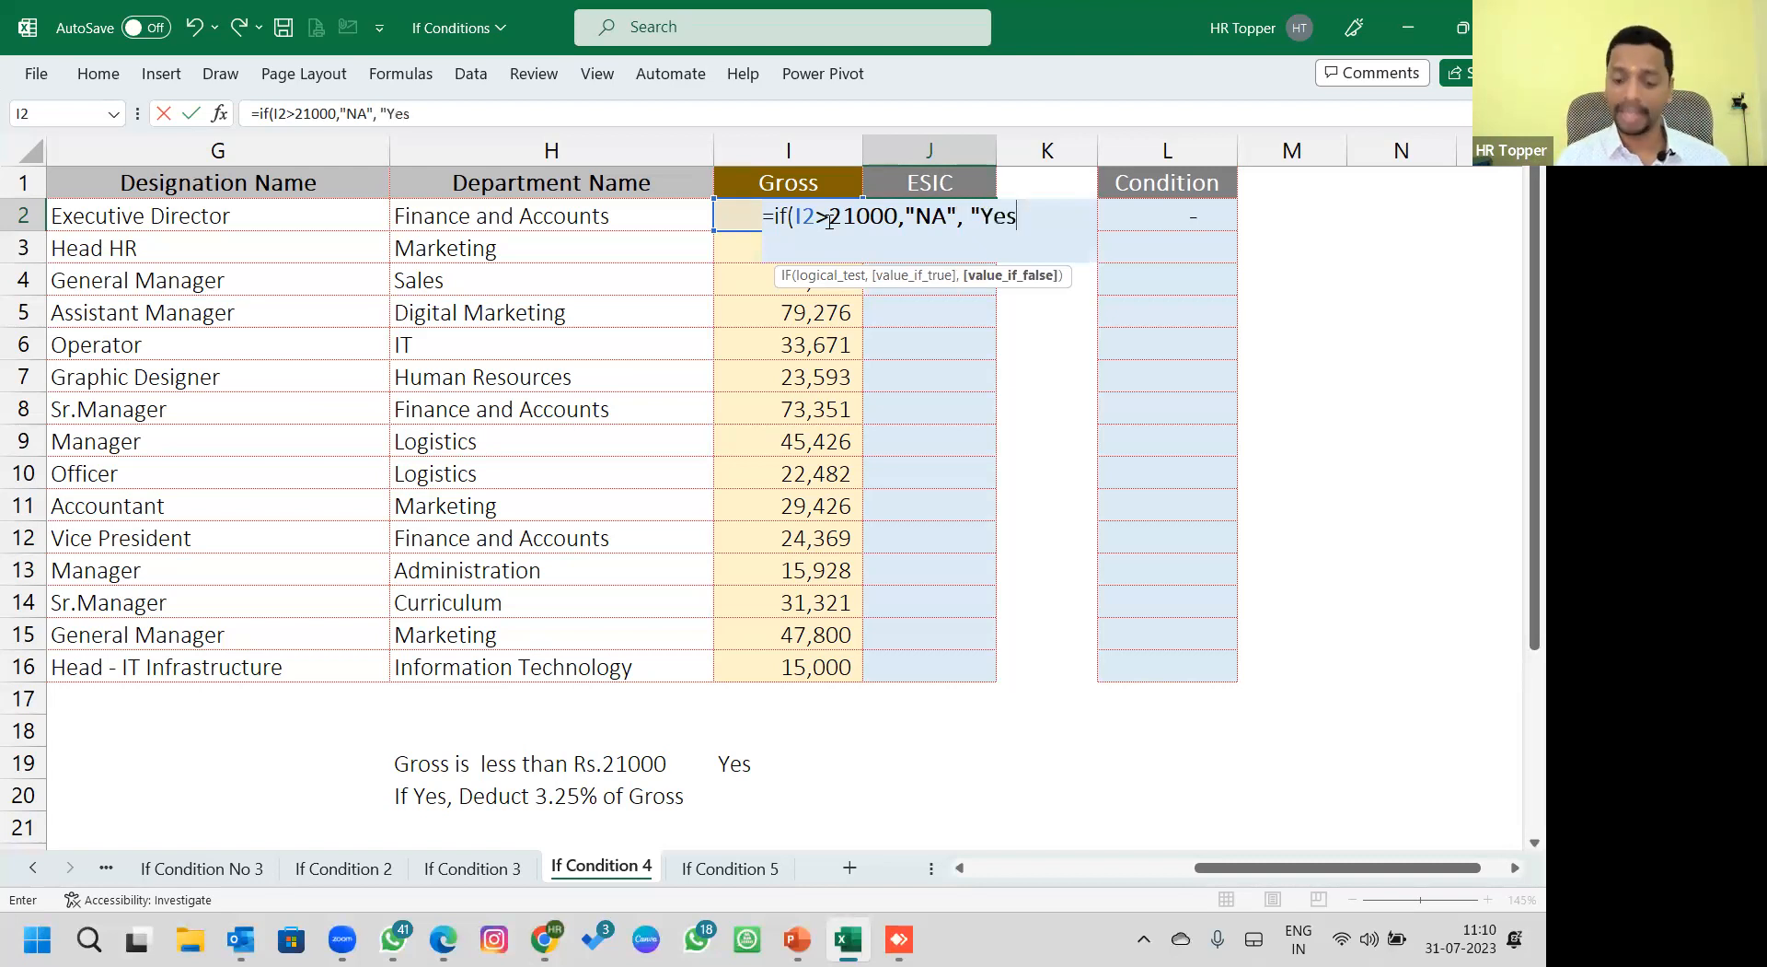
pyautogui.write('")')
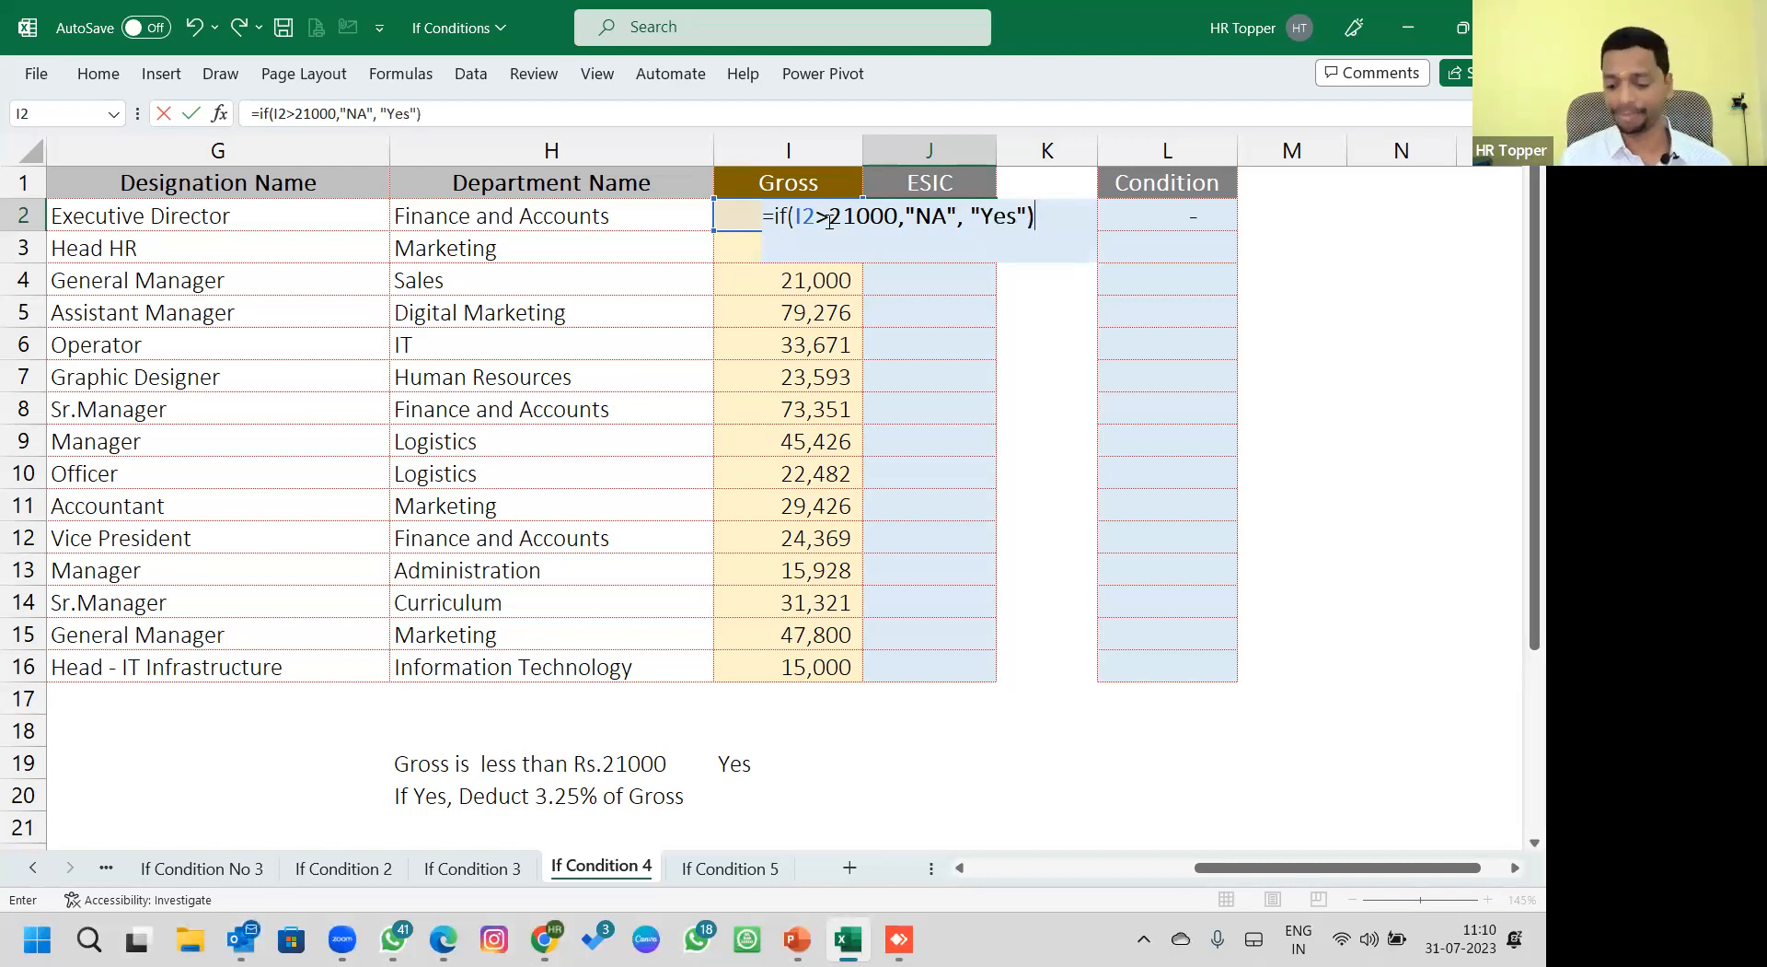
pyautogui.press('Return')
# Copy the J2 formula down the ESIC column to J16 and review the column against the gross salaries.
pyautogui.click(964, 215)
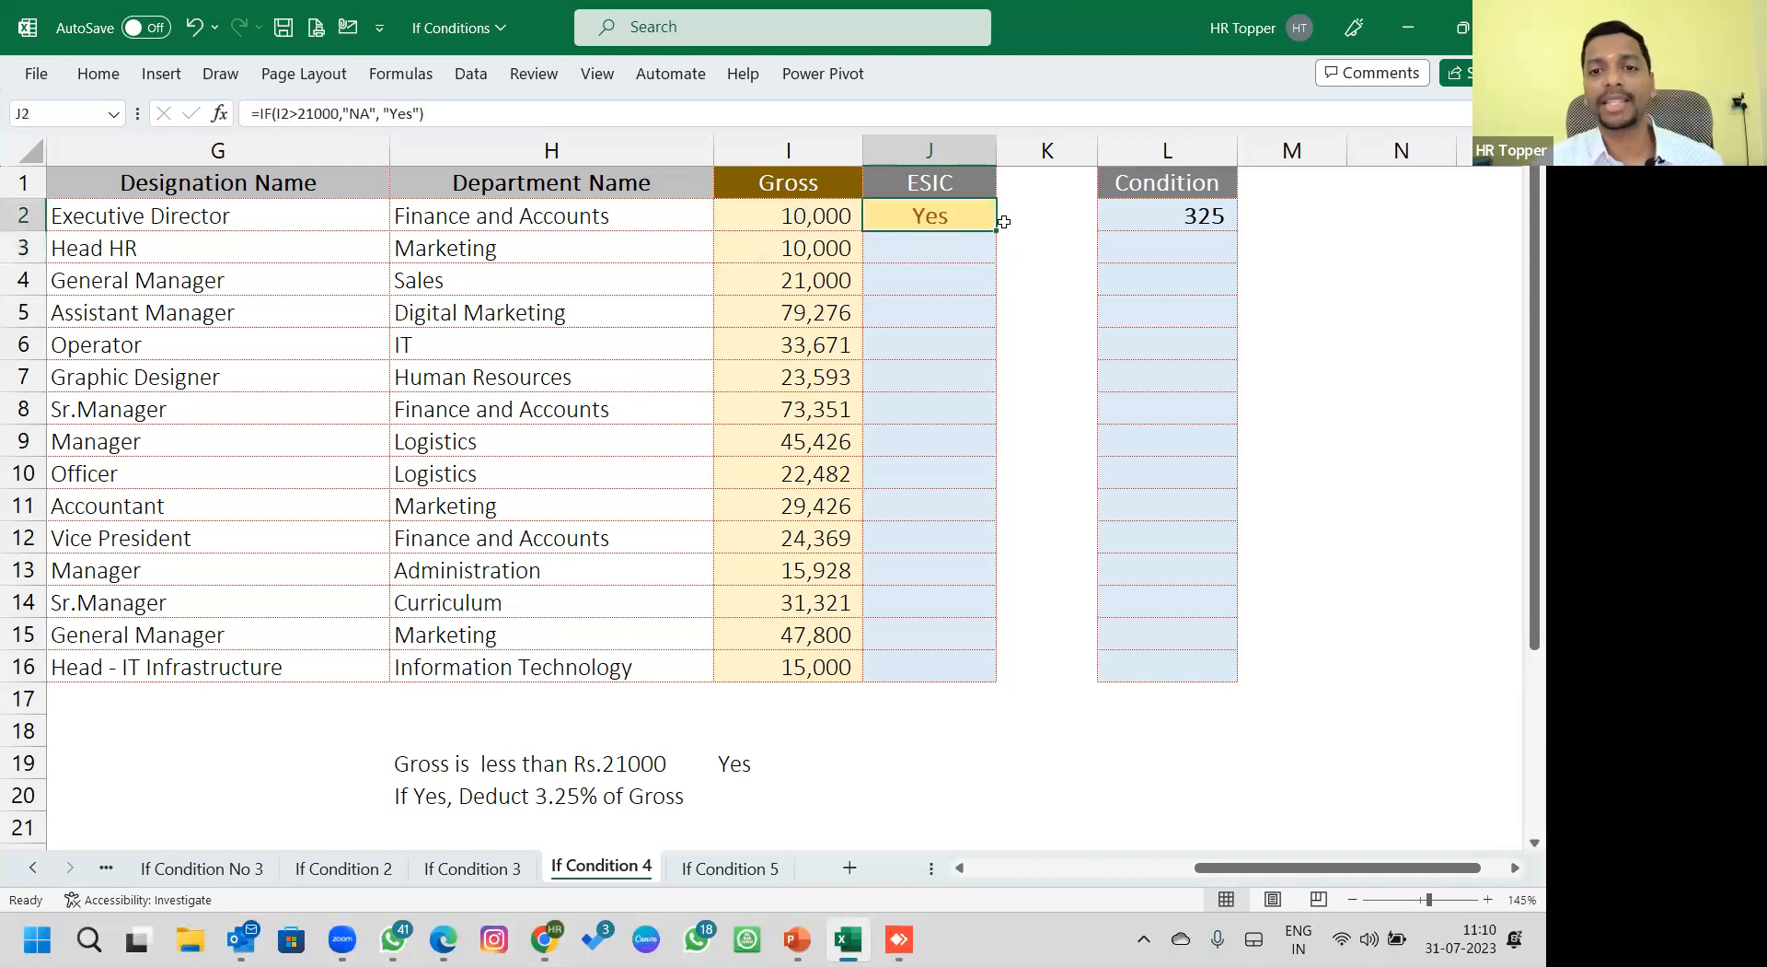
pyautogui.moveTo(995, 231); pyautogui.dragTo(985, 679)
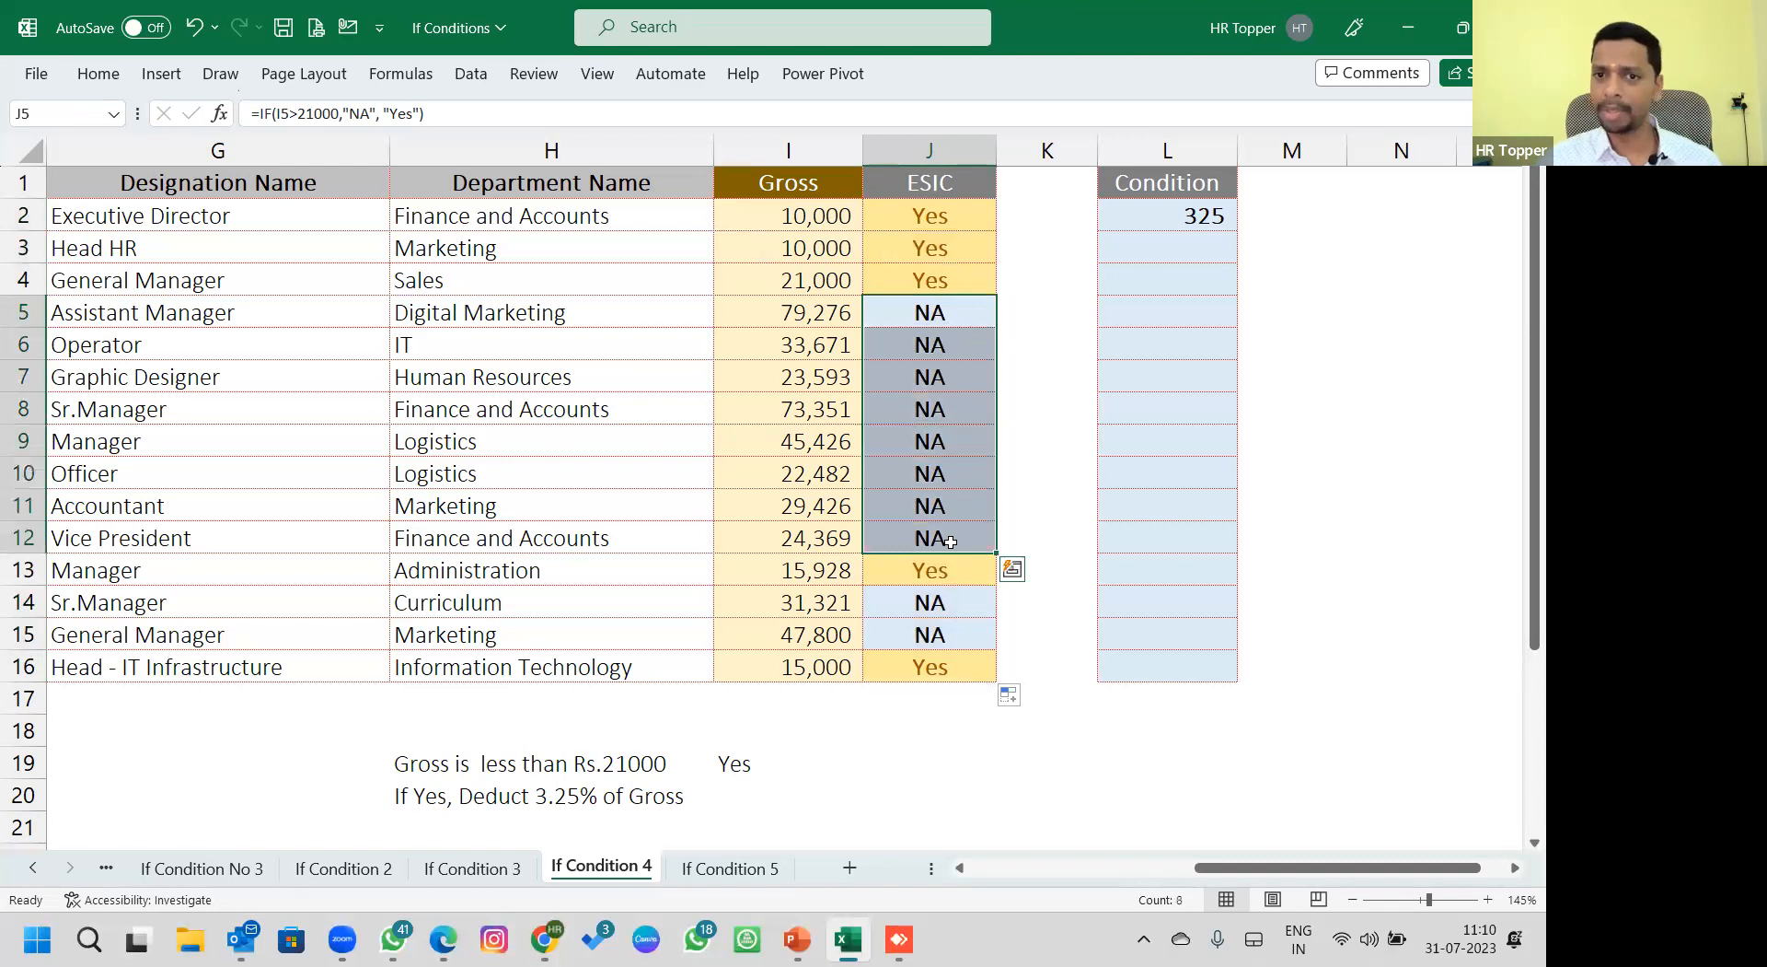
pyautogui.click(810, 320)
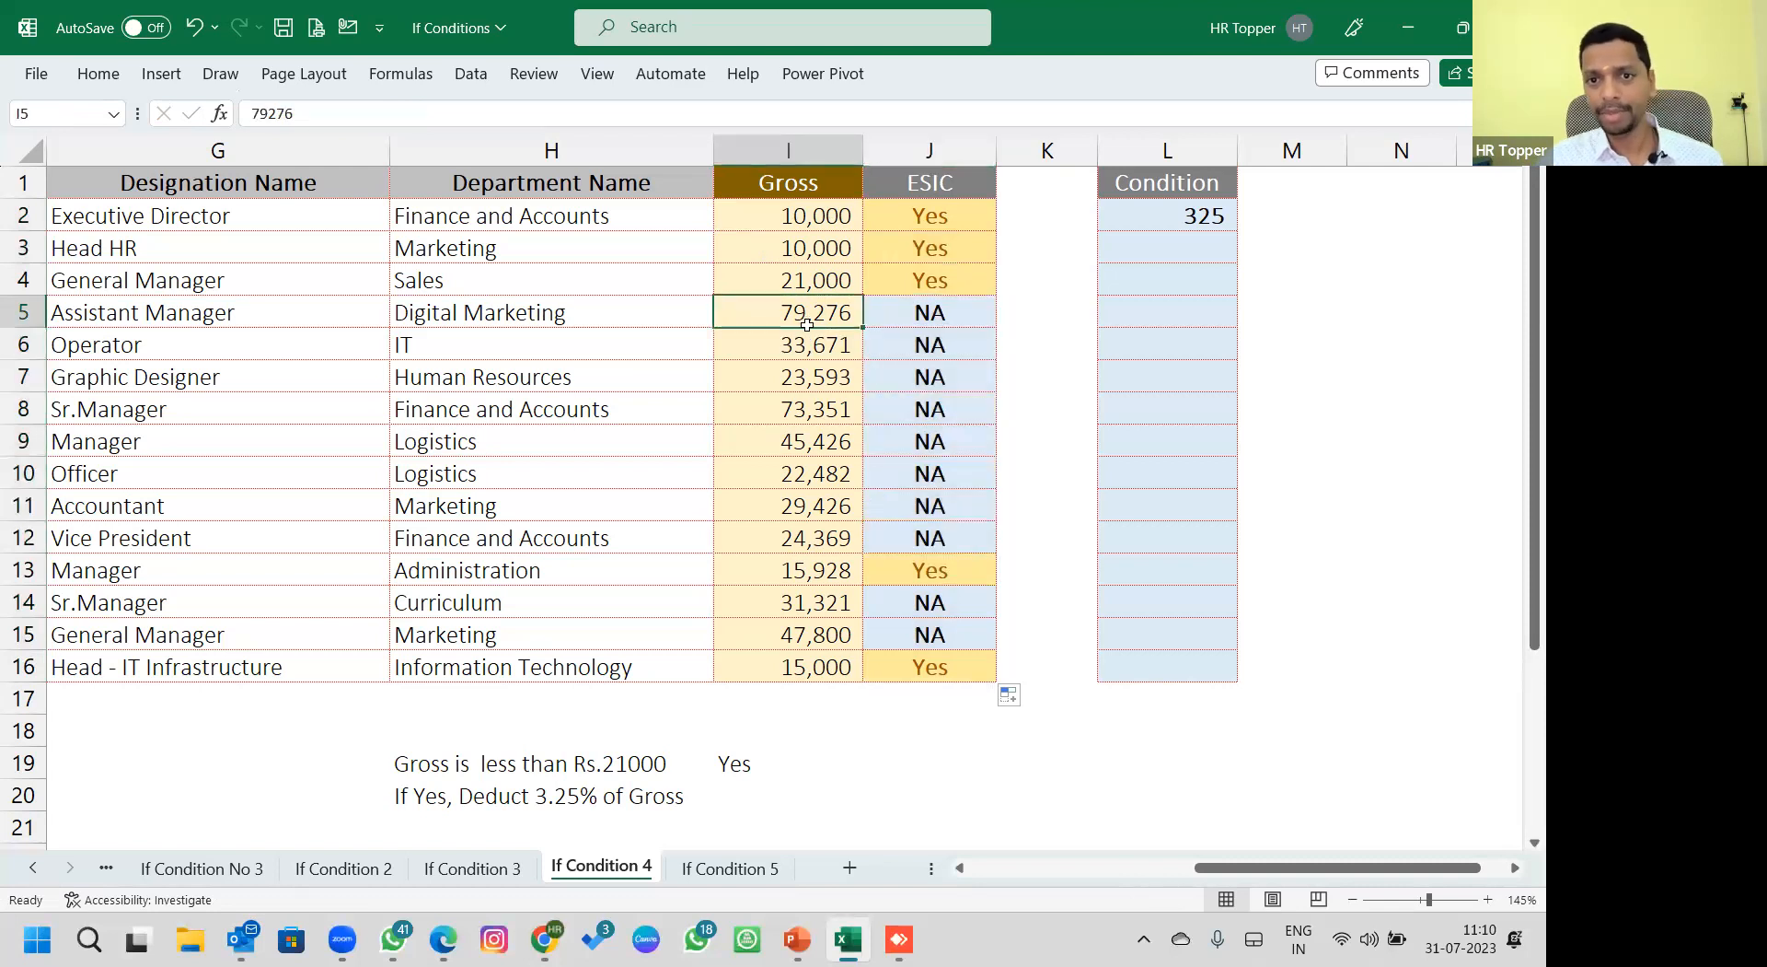
pyautogui.moveTo(965, 221); pyautogui.dragTo(949, 663)
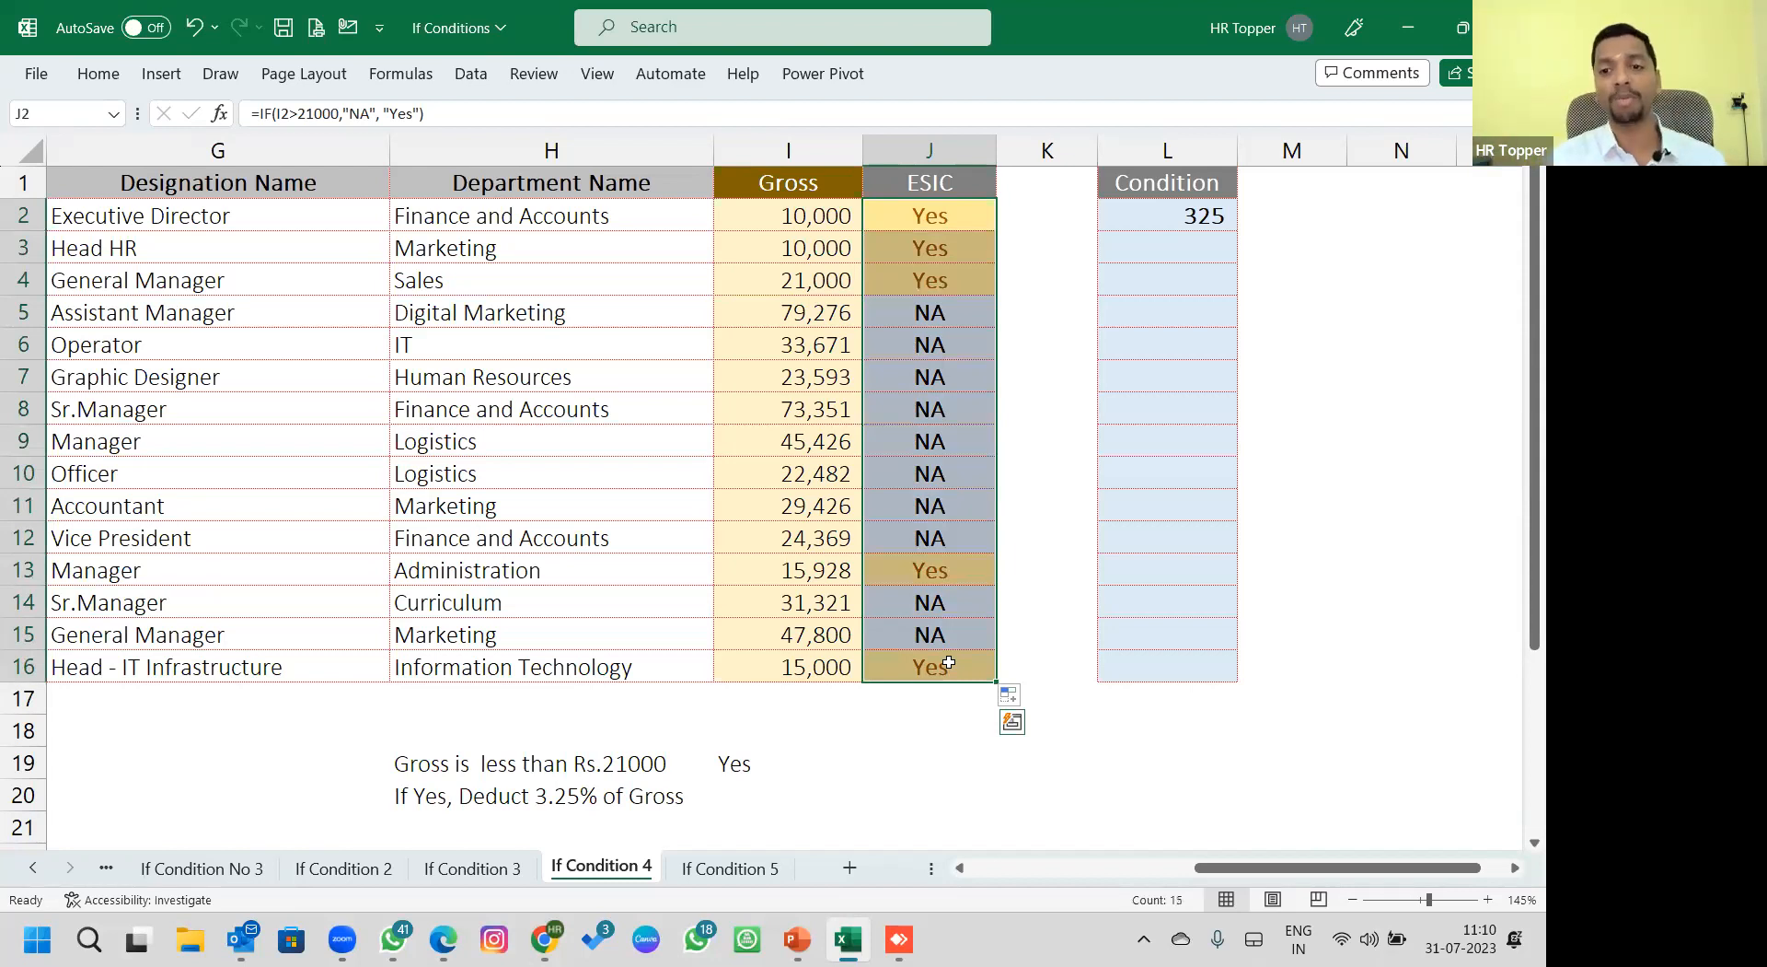
pyautogui.click(955, 136)
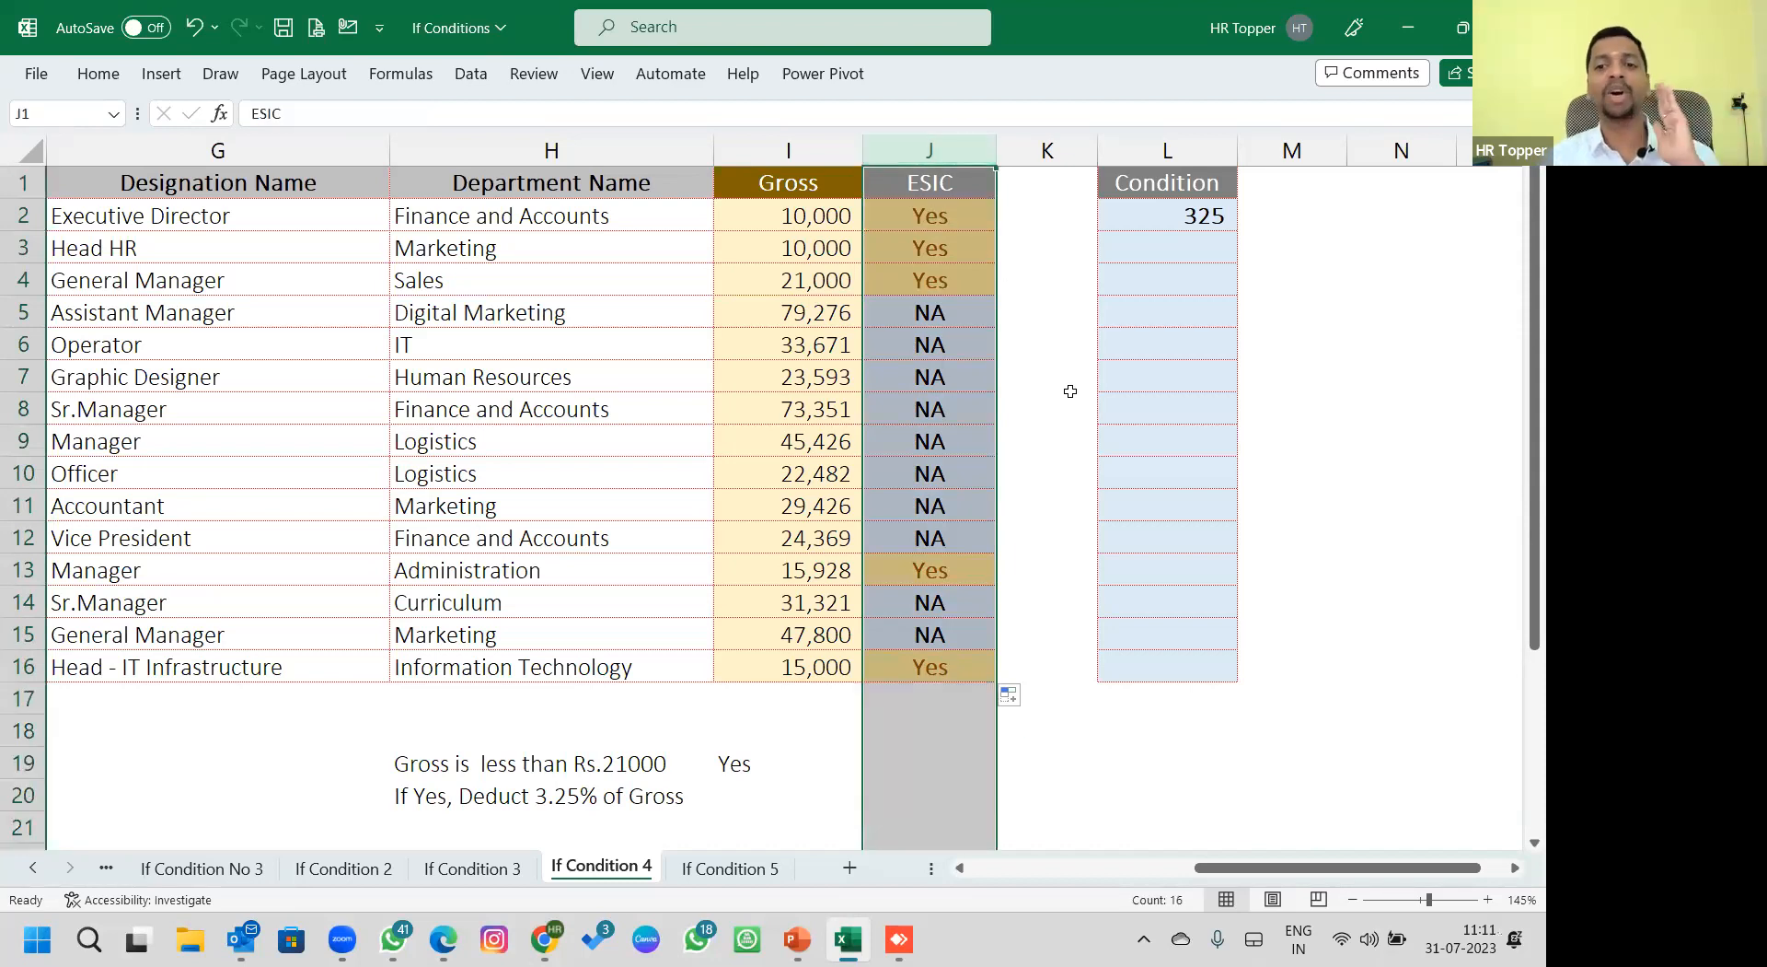
# Replace the entry in L2 with the deduction formula =IF(J2="Yes",(I2*3.25%),0) and copy it down the Condition column to L16.
pyautogui.click(1215, 206)
pyautogui.press('Delete')
pyautogui.write('=if(')
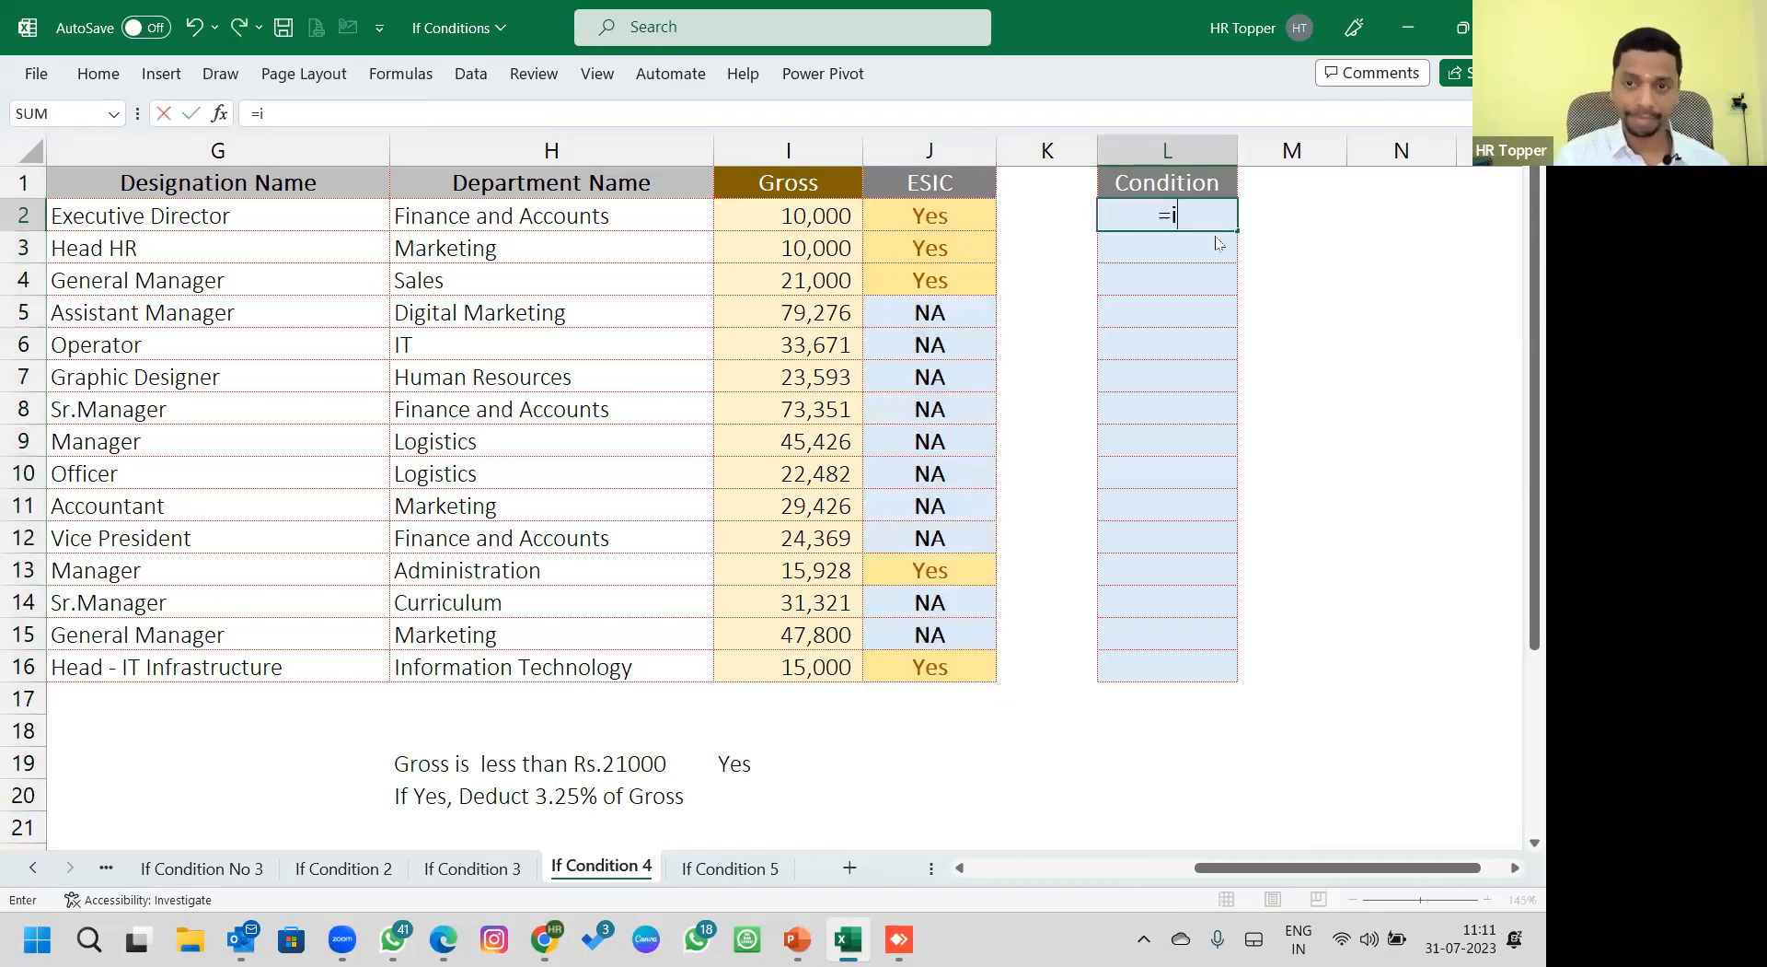
pyautogui.click(951, 221)
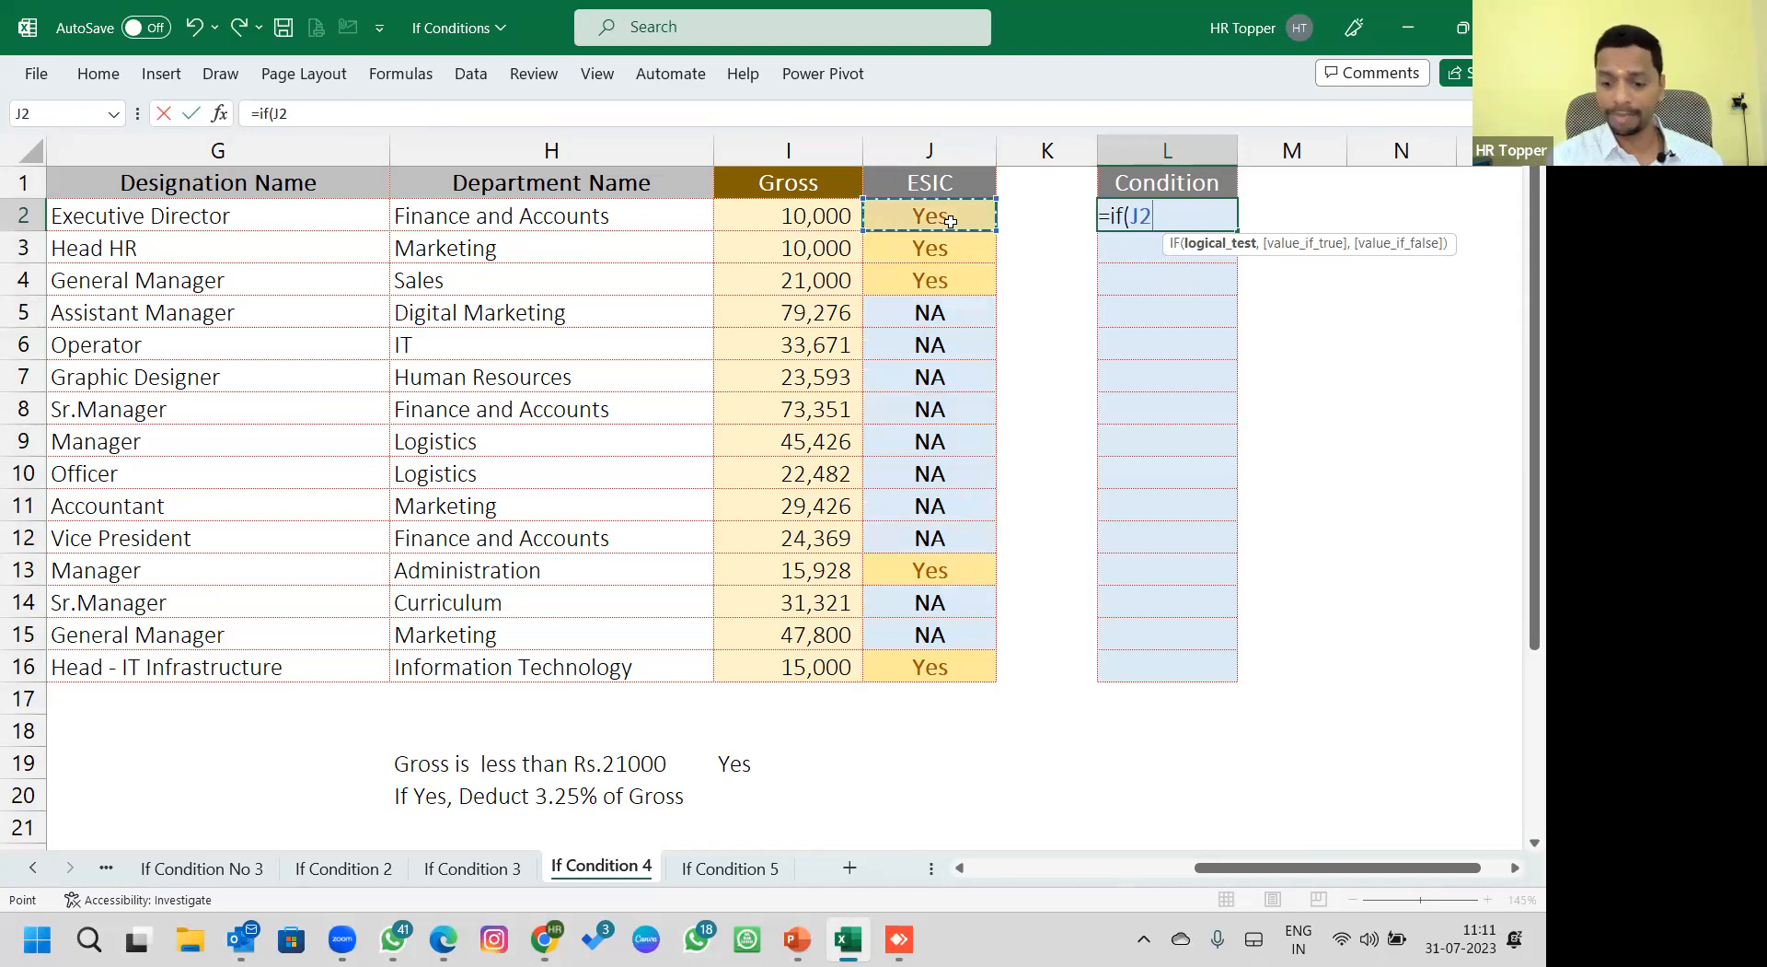
pyautogui.write('="Yes')
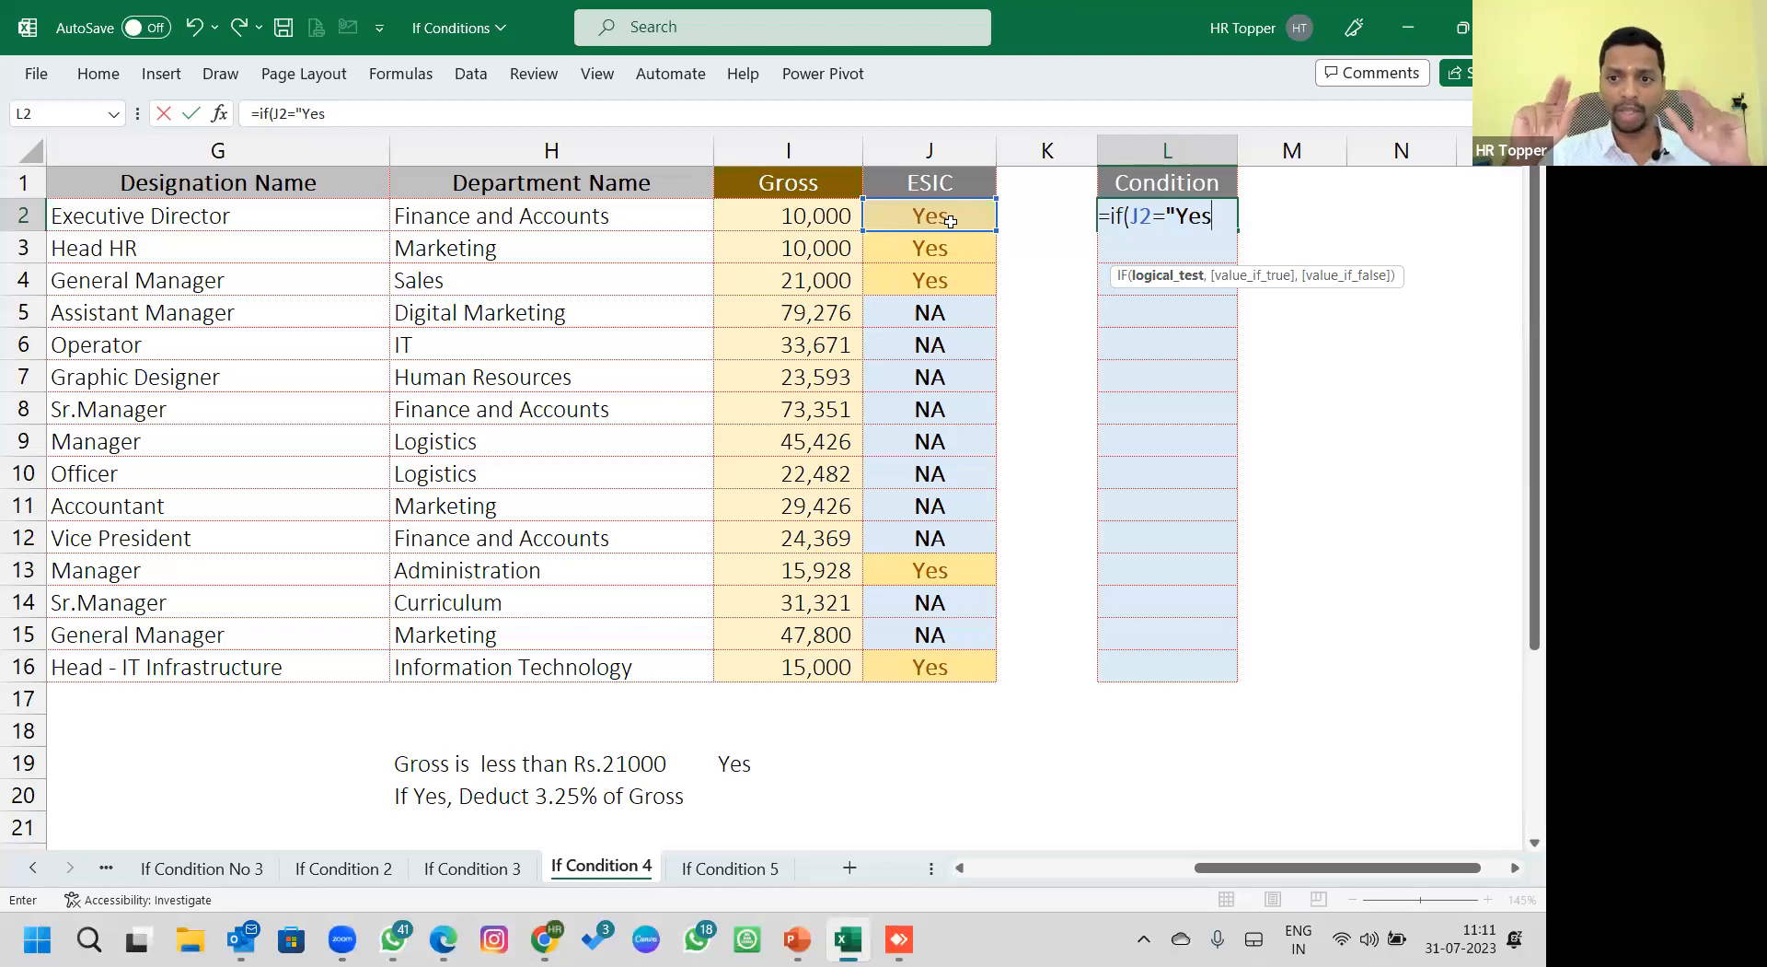
pyautogui.write('",')
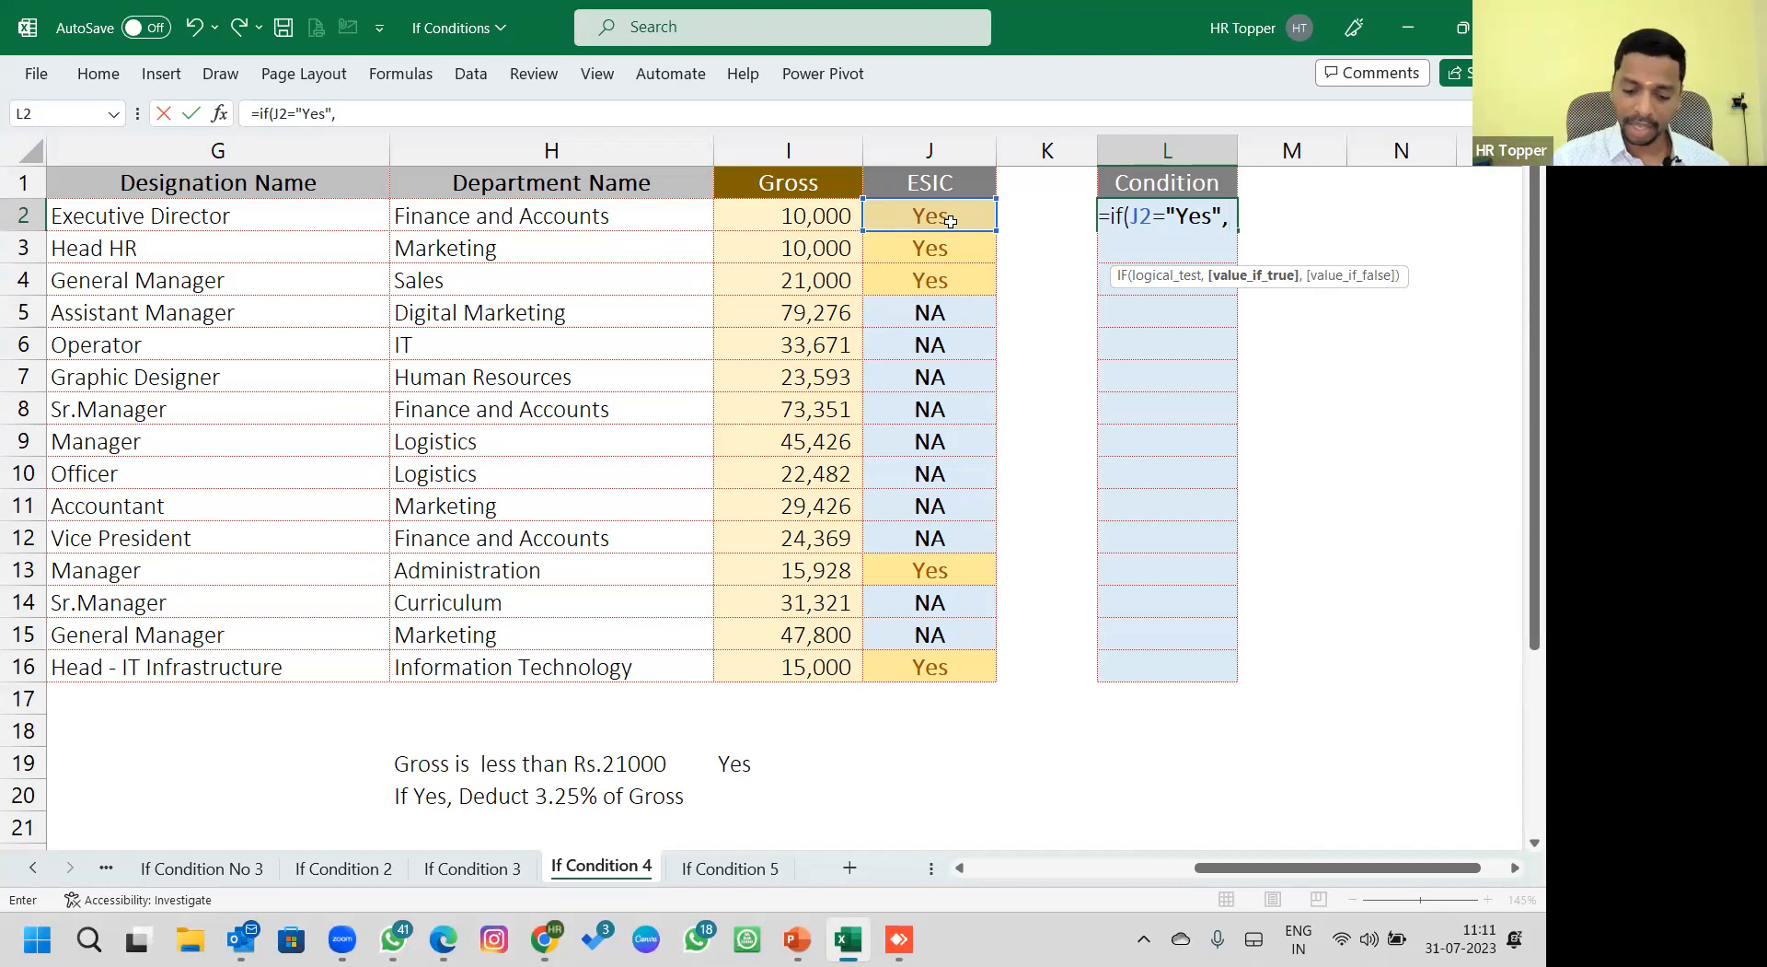
pyautogui.write('(')
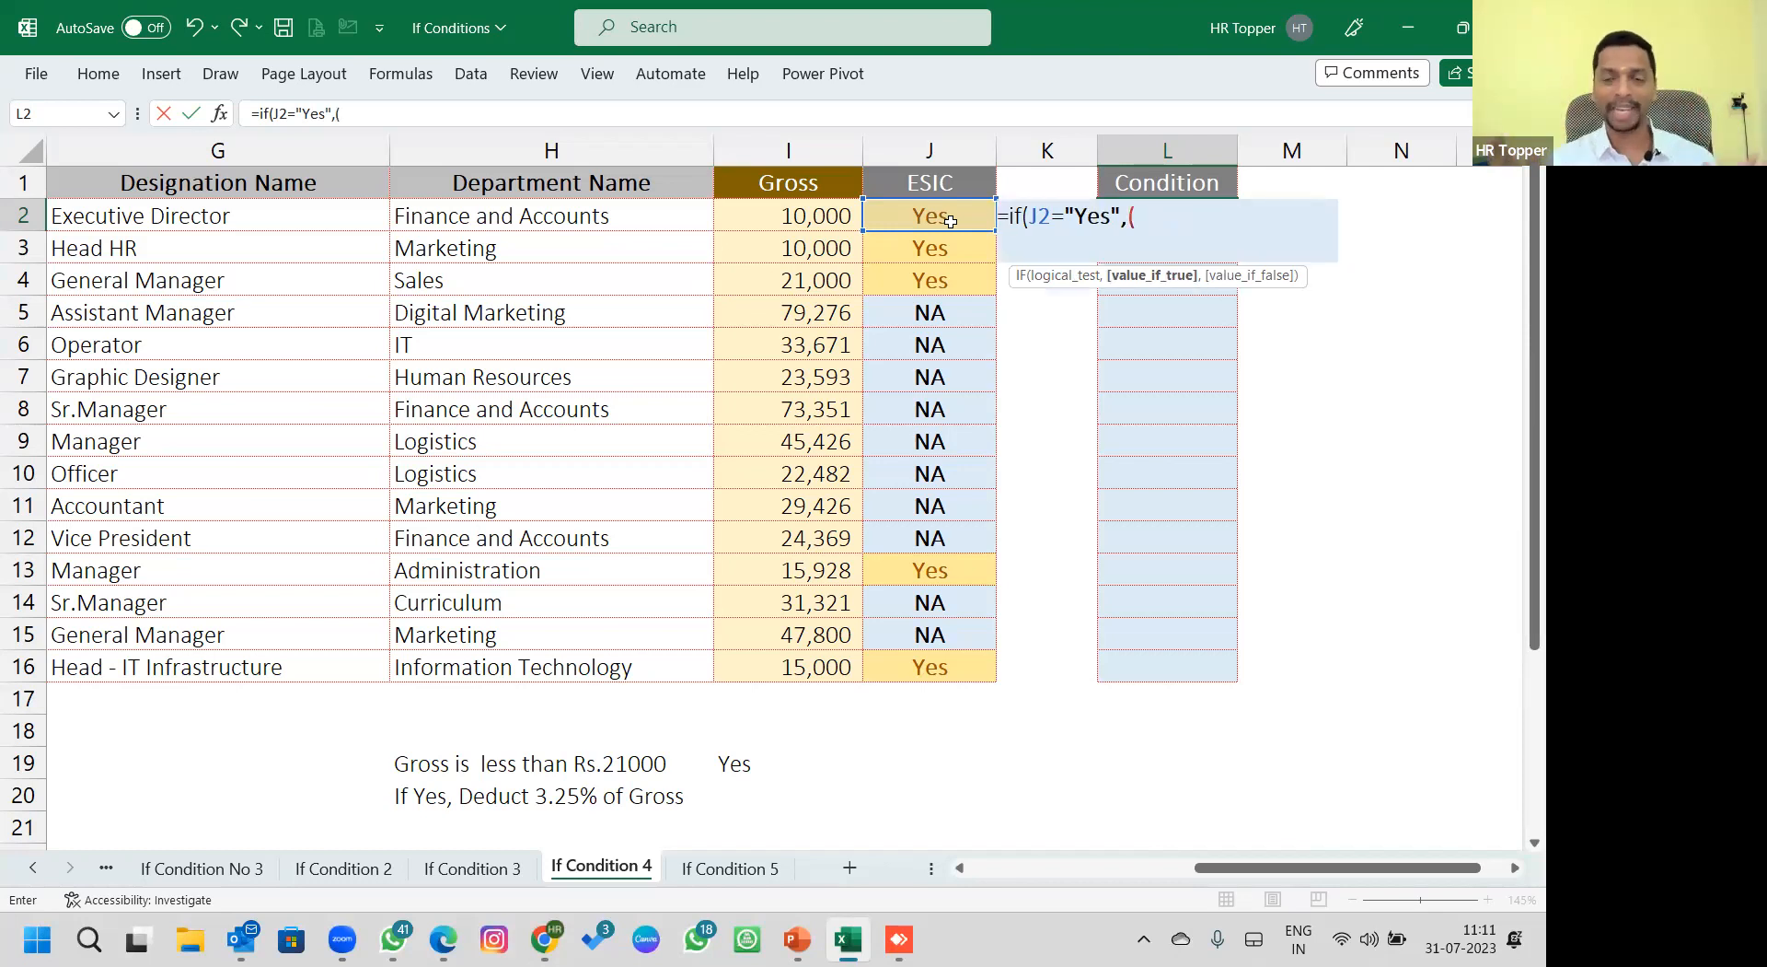
pyautogui.click(785, 217)
pyautogui.write('*3.25%)')
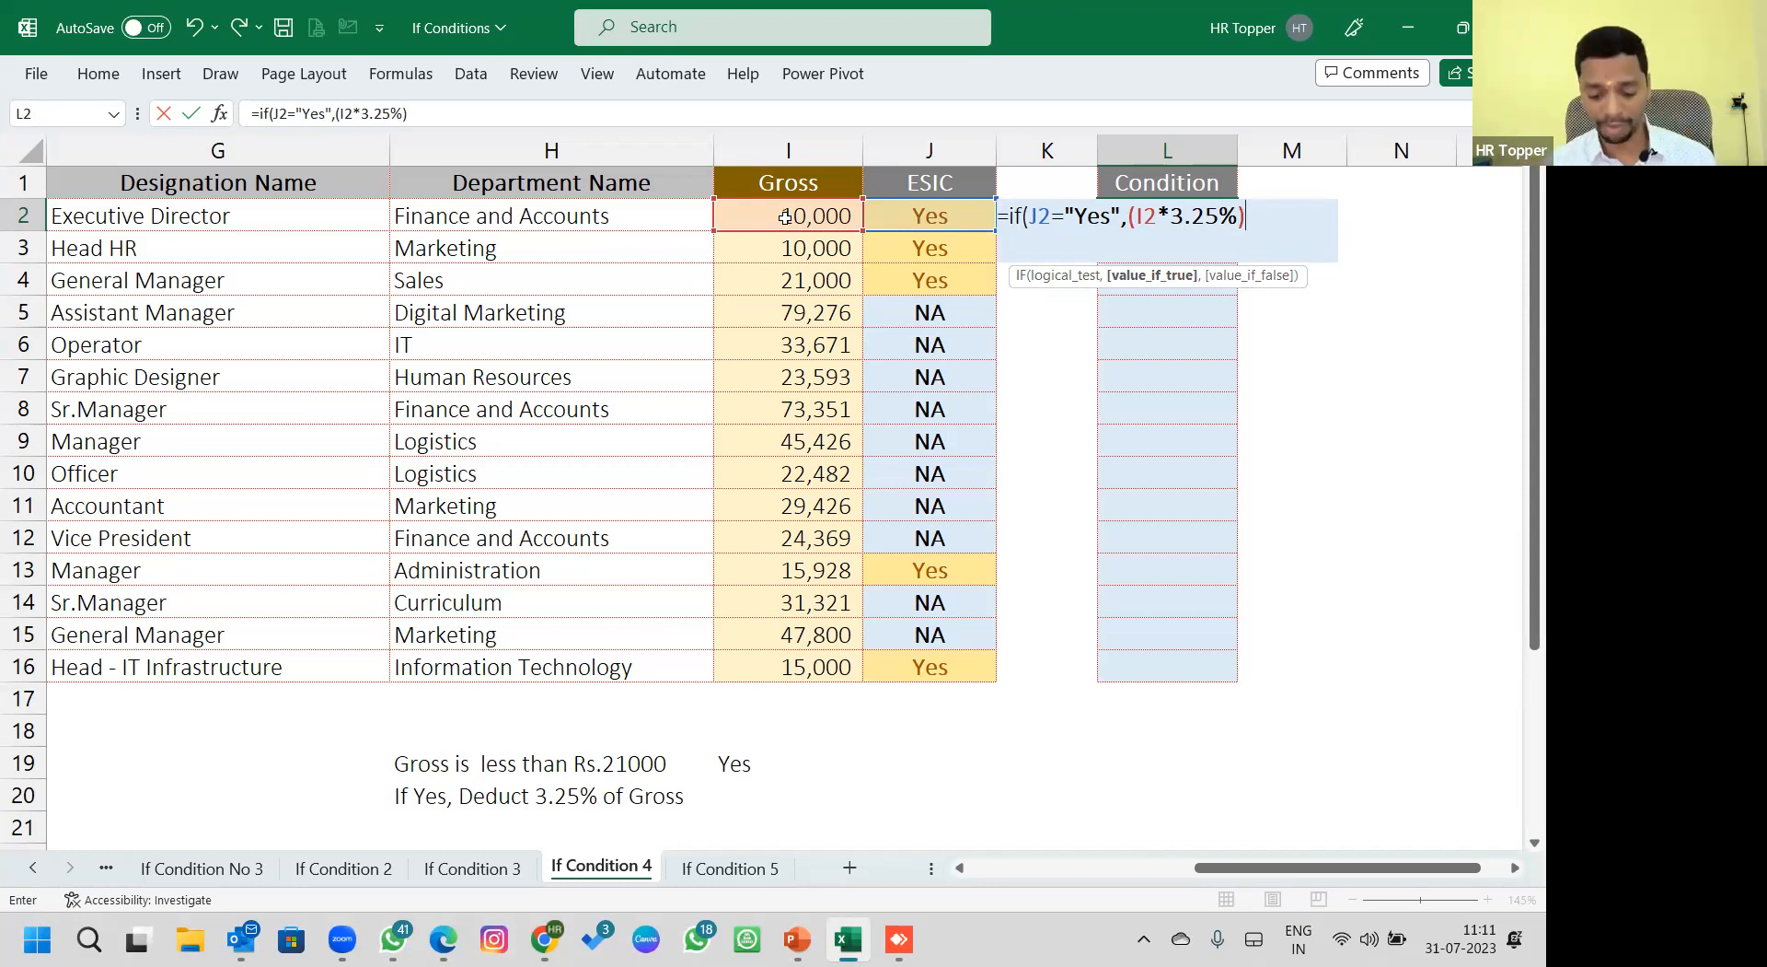
pyautogui.write(',')
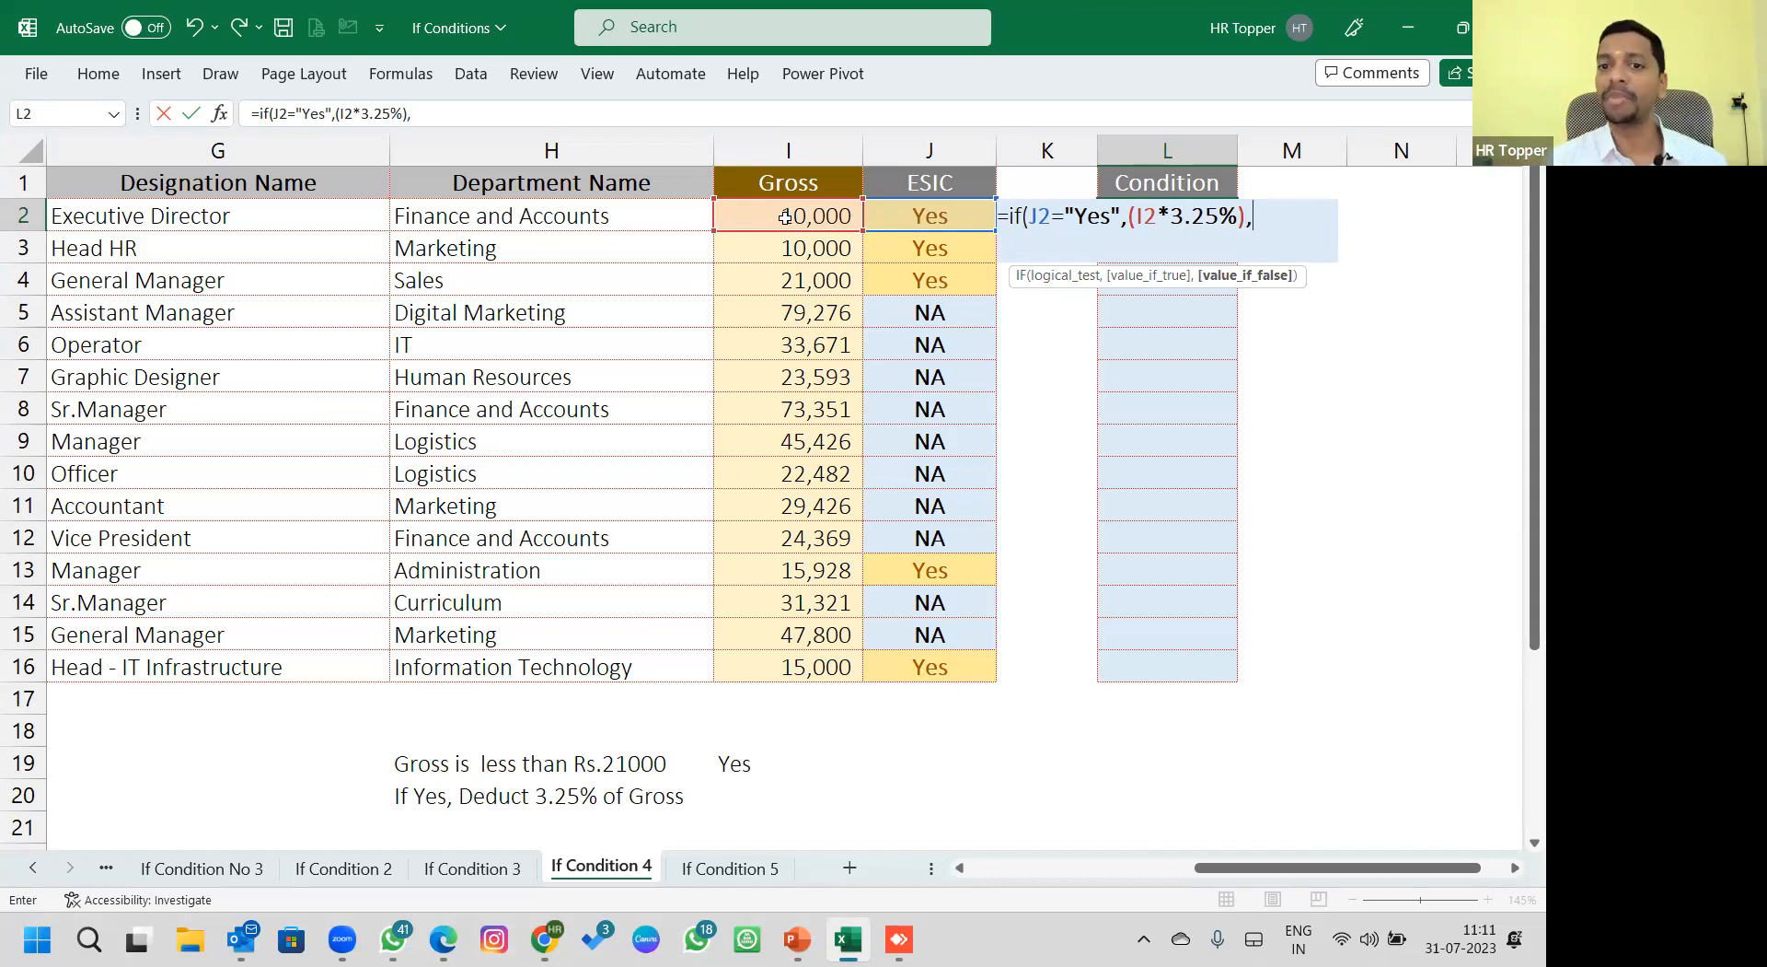
pyautogui.write('0)')
pyautogui.press('Return')
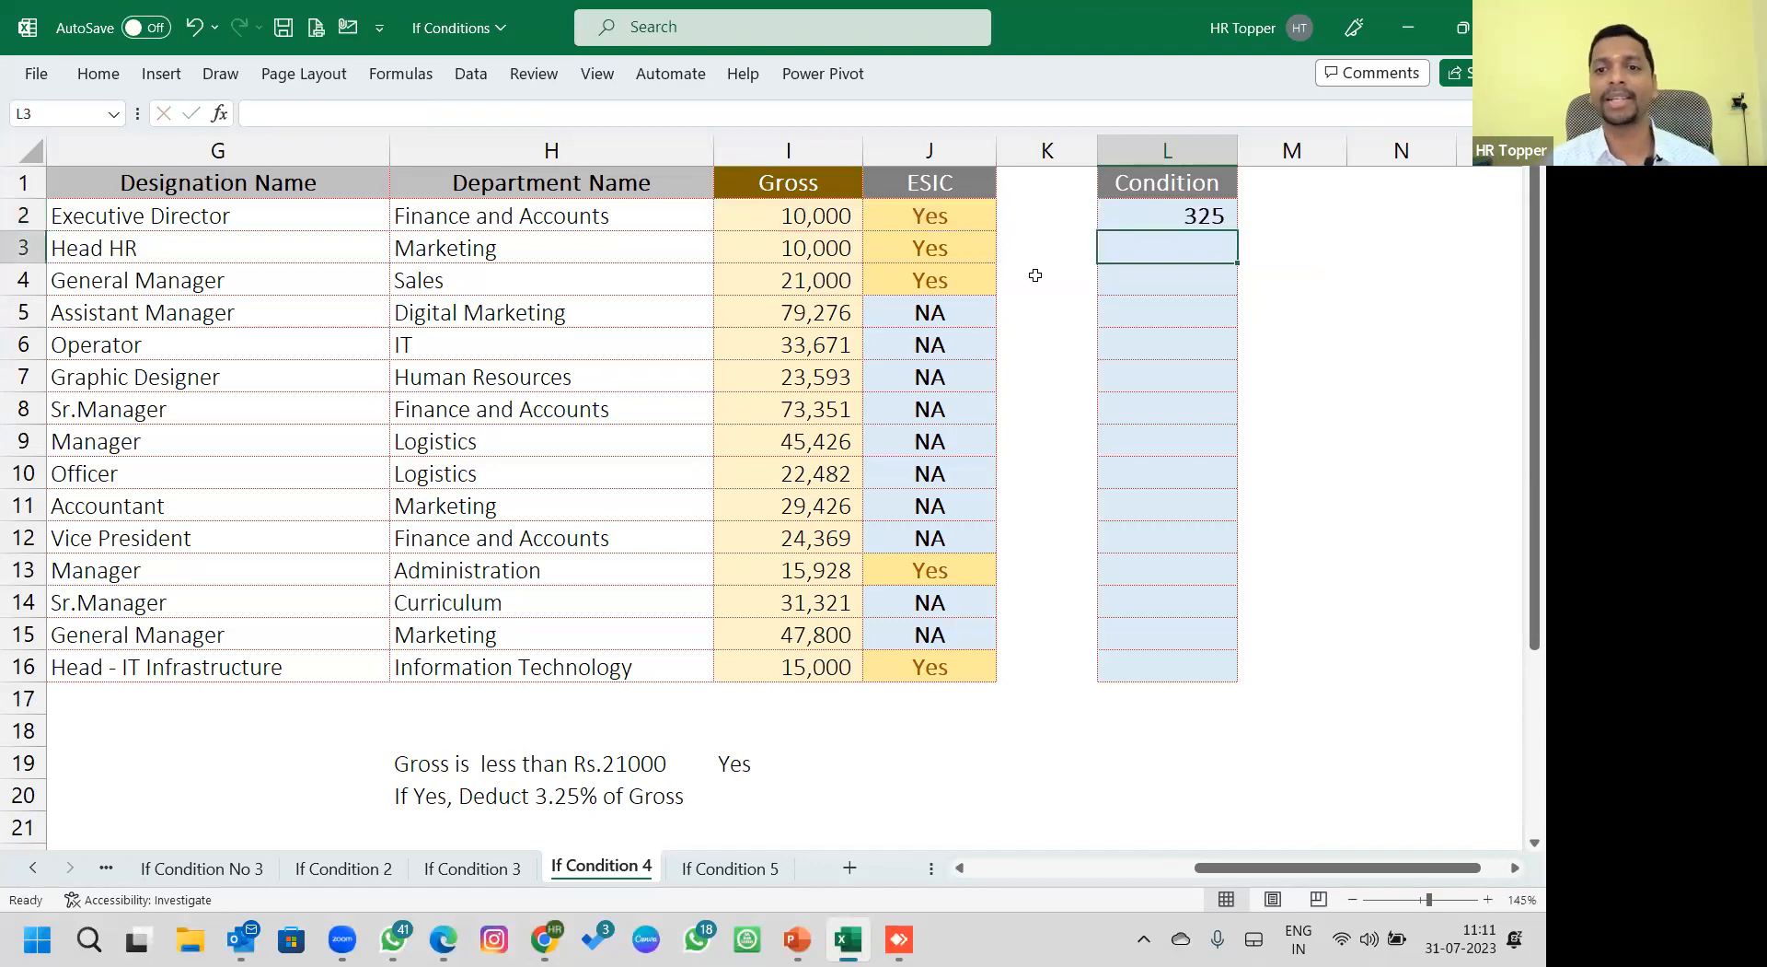
pyautogui.moveTo(1162, 217); pyautogui.dragTo(1139, 664)
pyautogui.hotkey('ctrl', 'd')
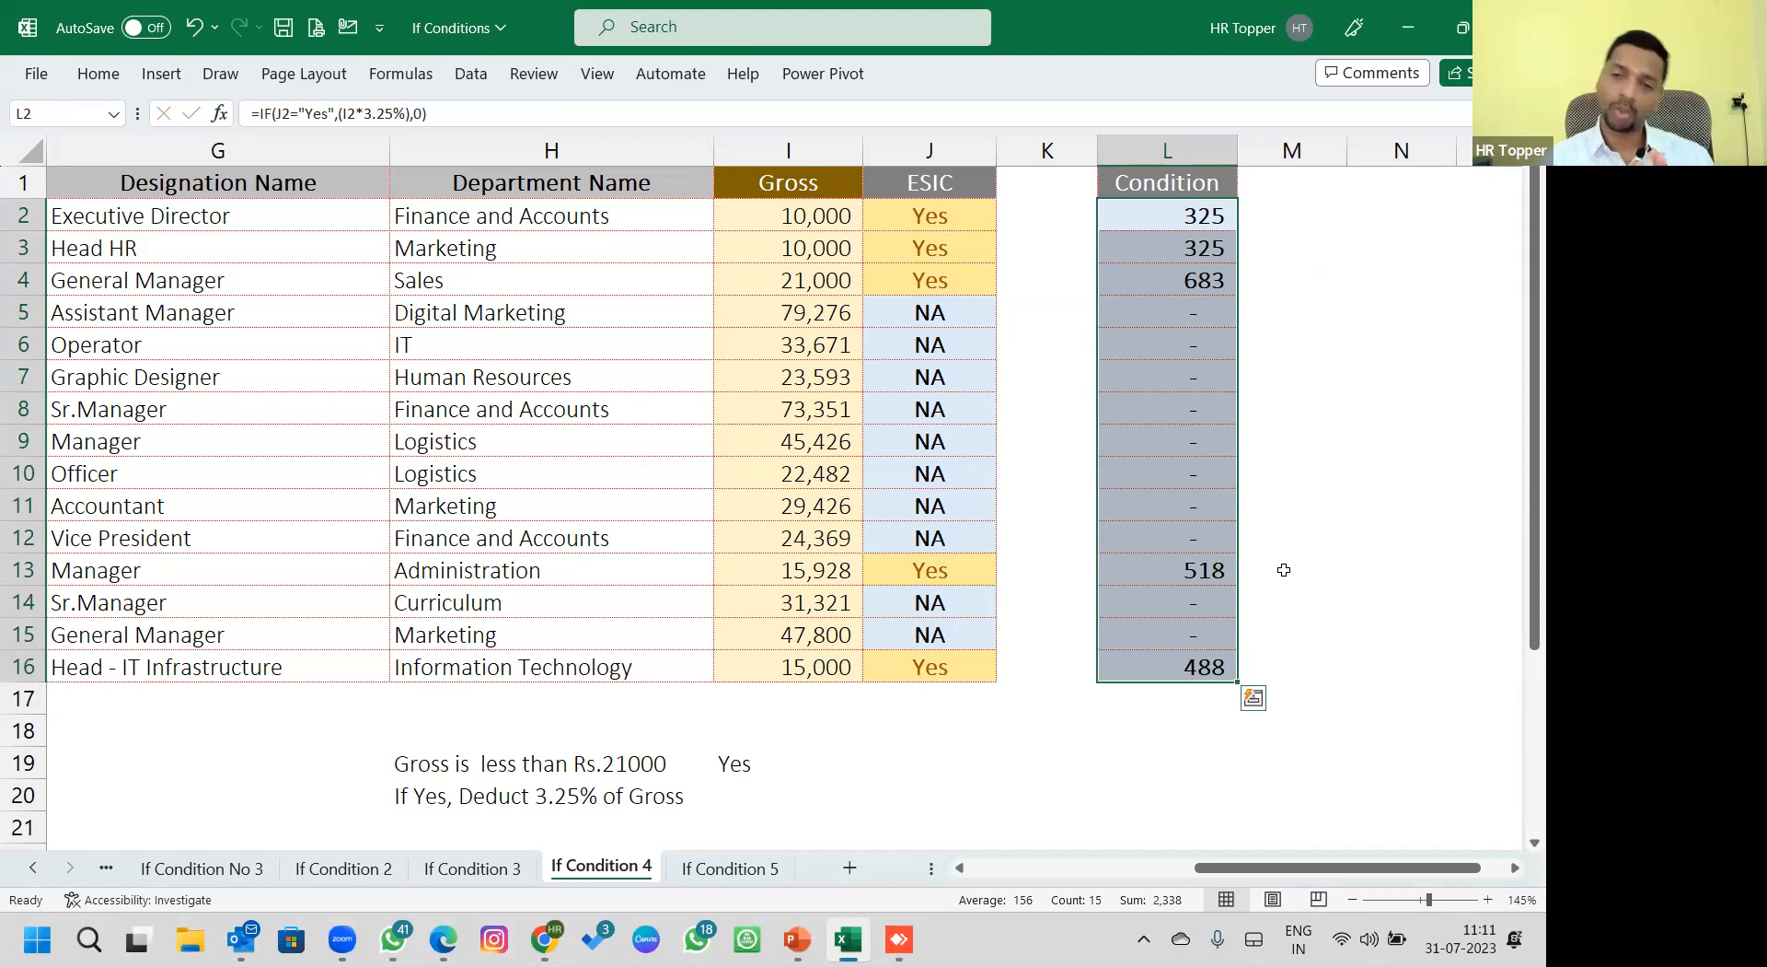
# Test the deduction formula by overwriting the Assistant Manager's ESIC entry in J5 with Yes, and undo the change.
pyautogui.click(879, 313)
pyautogui.write('Yes')
pyautogui.press('Return')
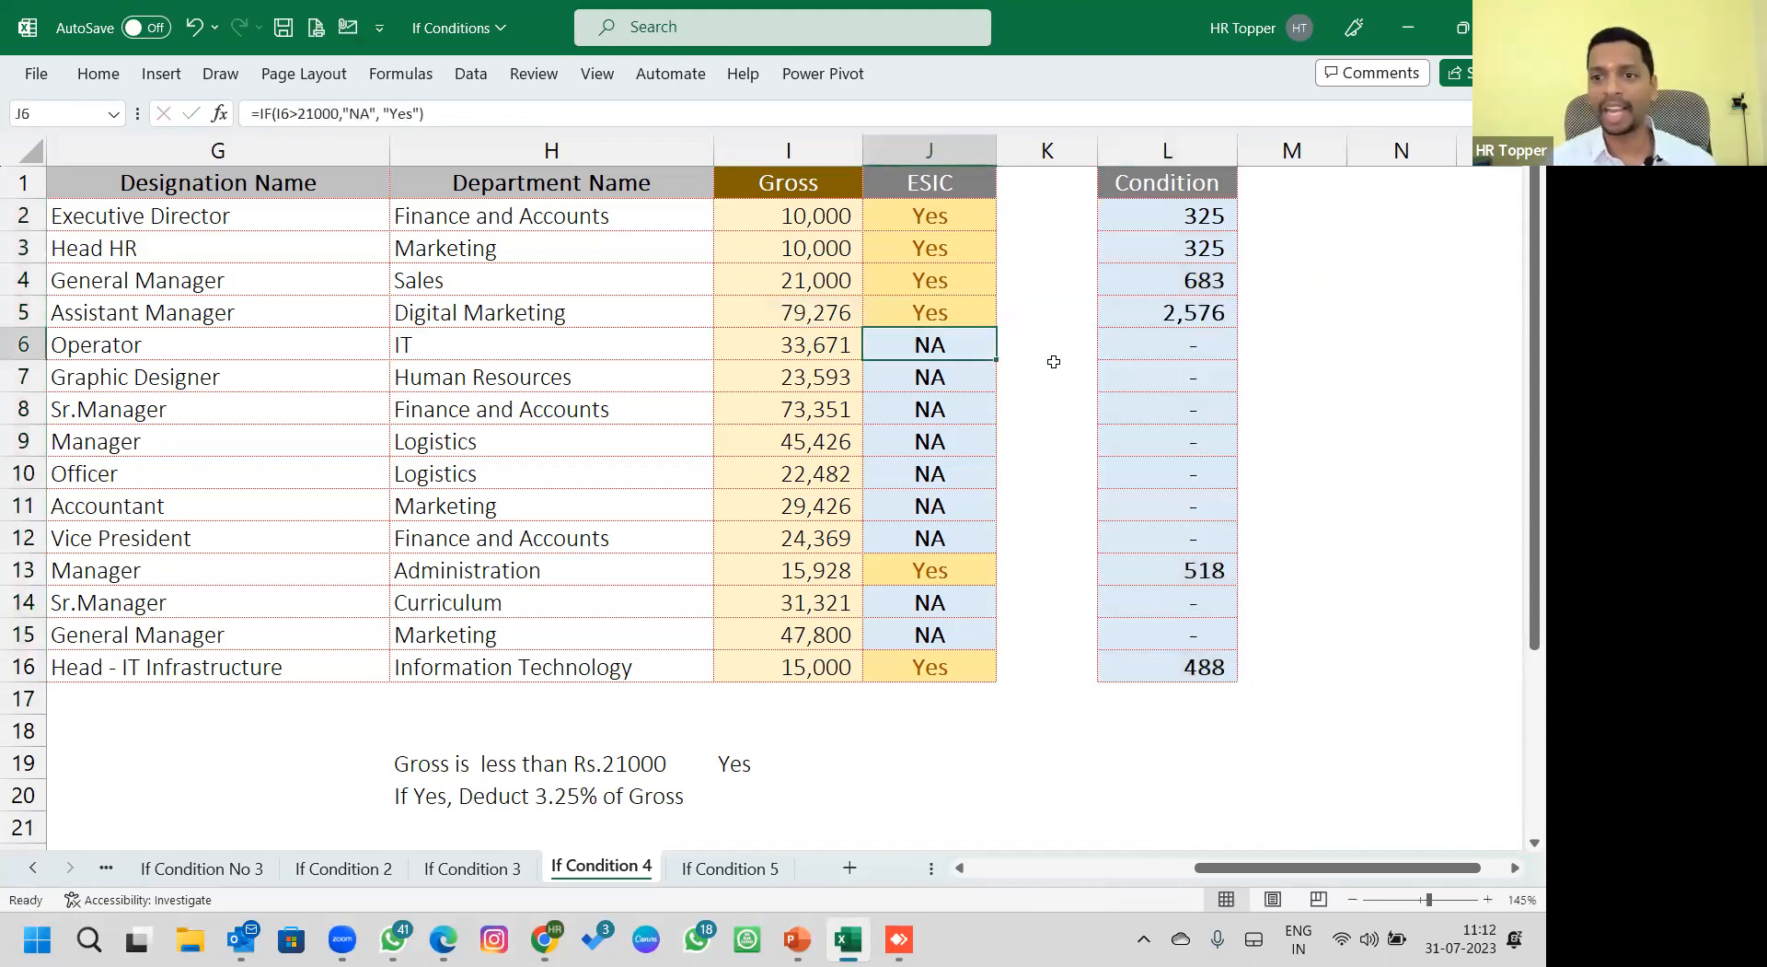
pyautogui.write('z')
pyautogui.press('Escape')
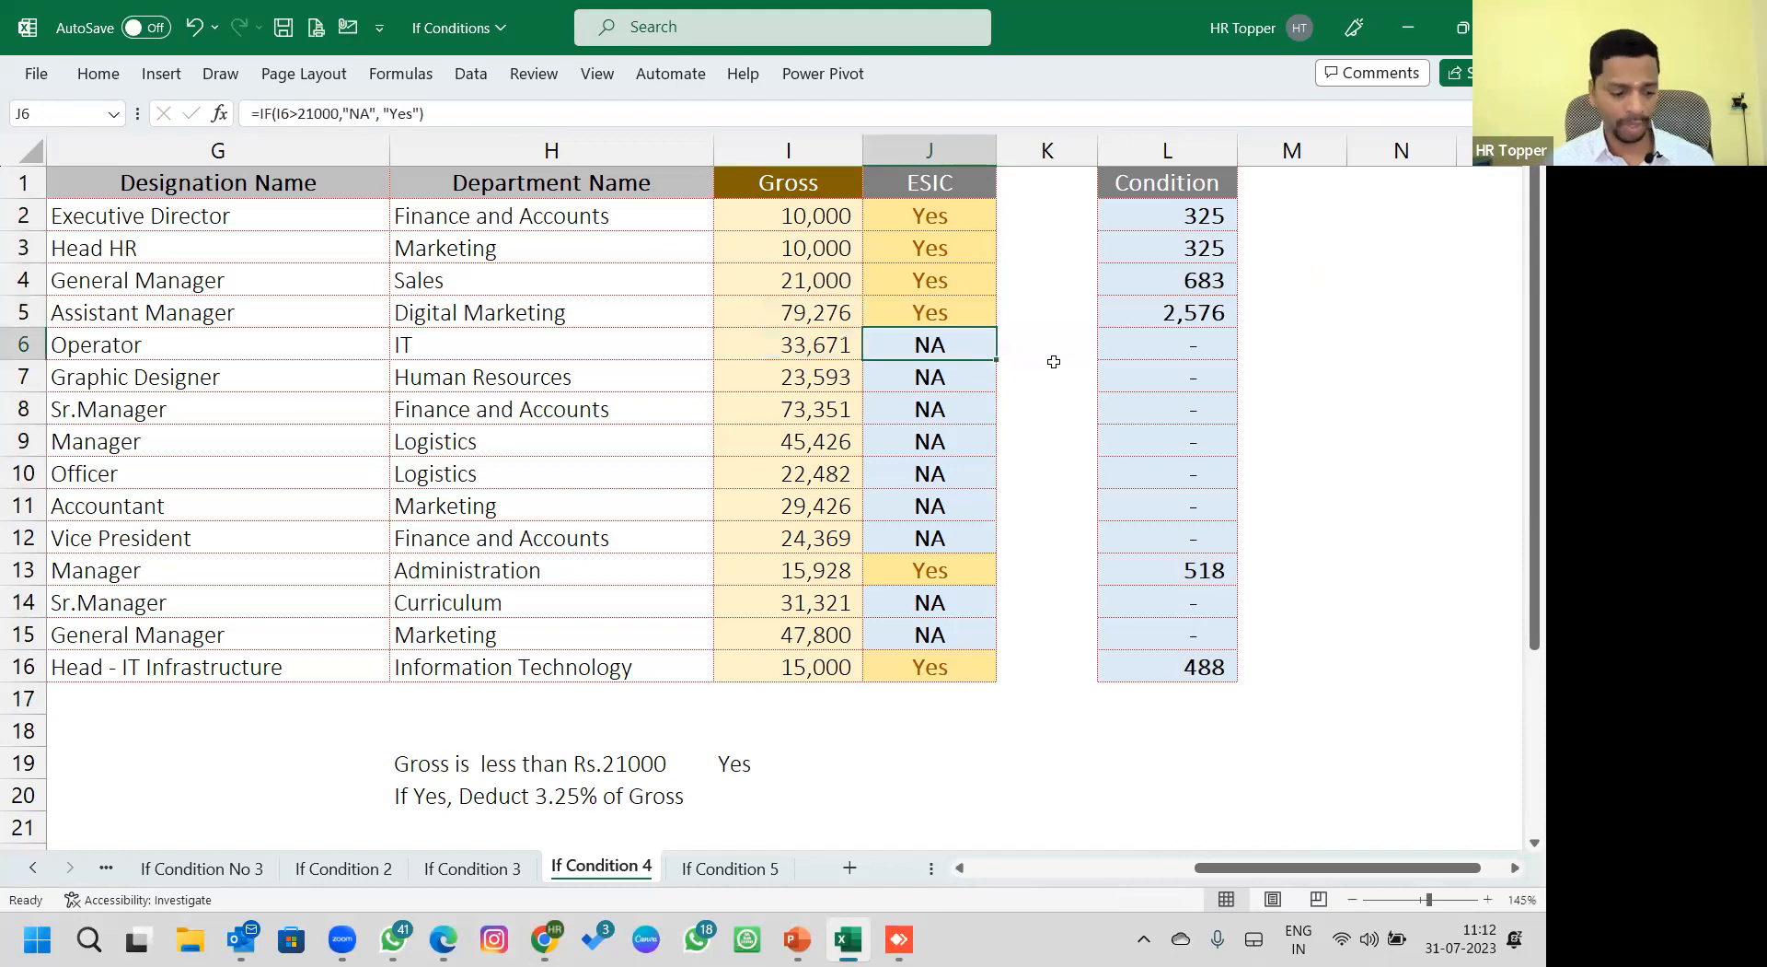
pyautogui.hotkey('ctrl', 'z')
# Test the ESIC and deduction formulas by setting the gross salary in I5 to 10,000, and undo the change.
pyautogui.press('Left')
pyautogui.write('10,000')
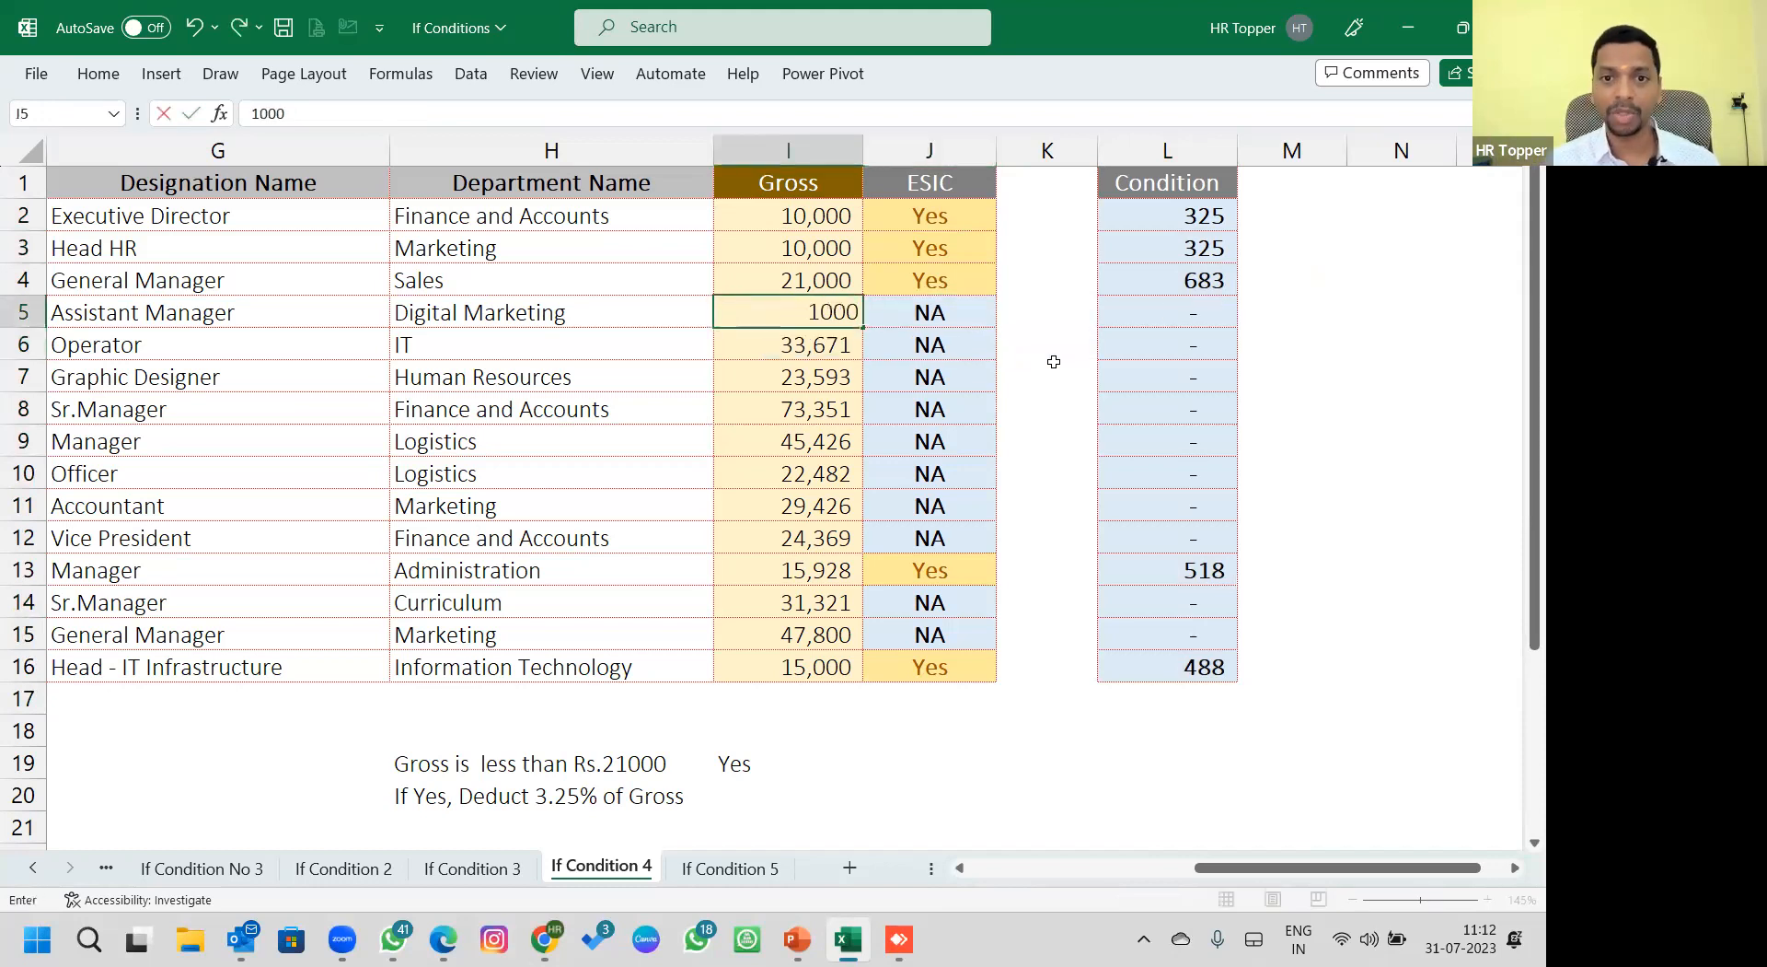
pyautogui.press('Return')
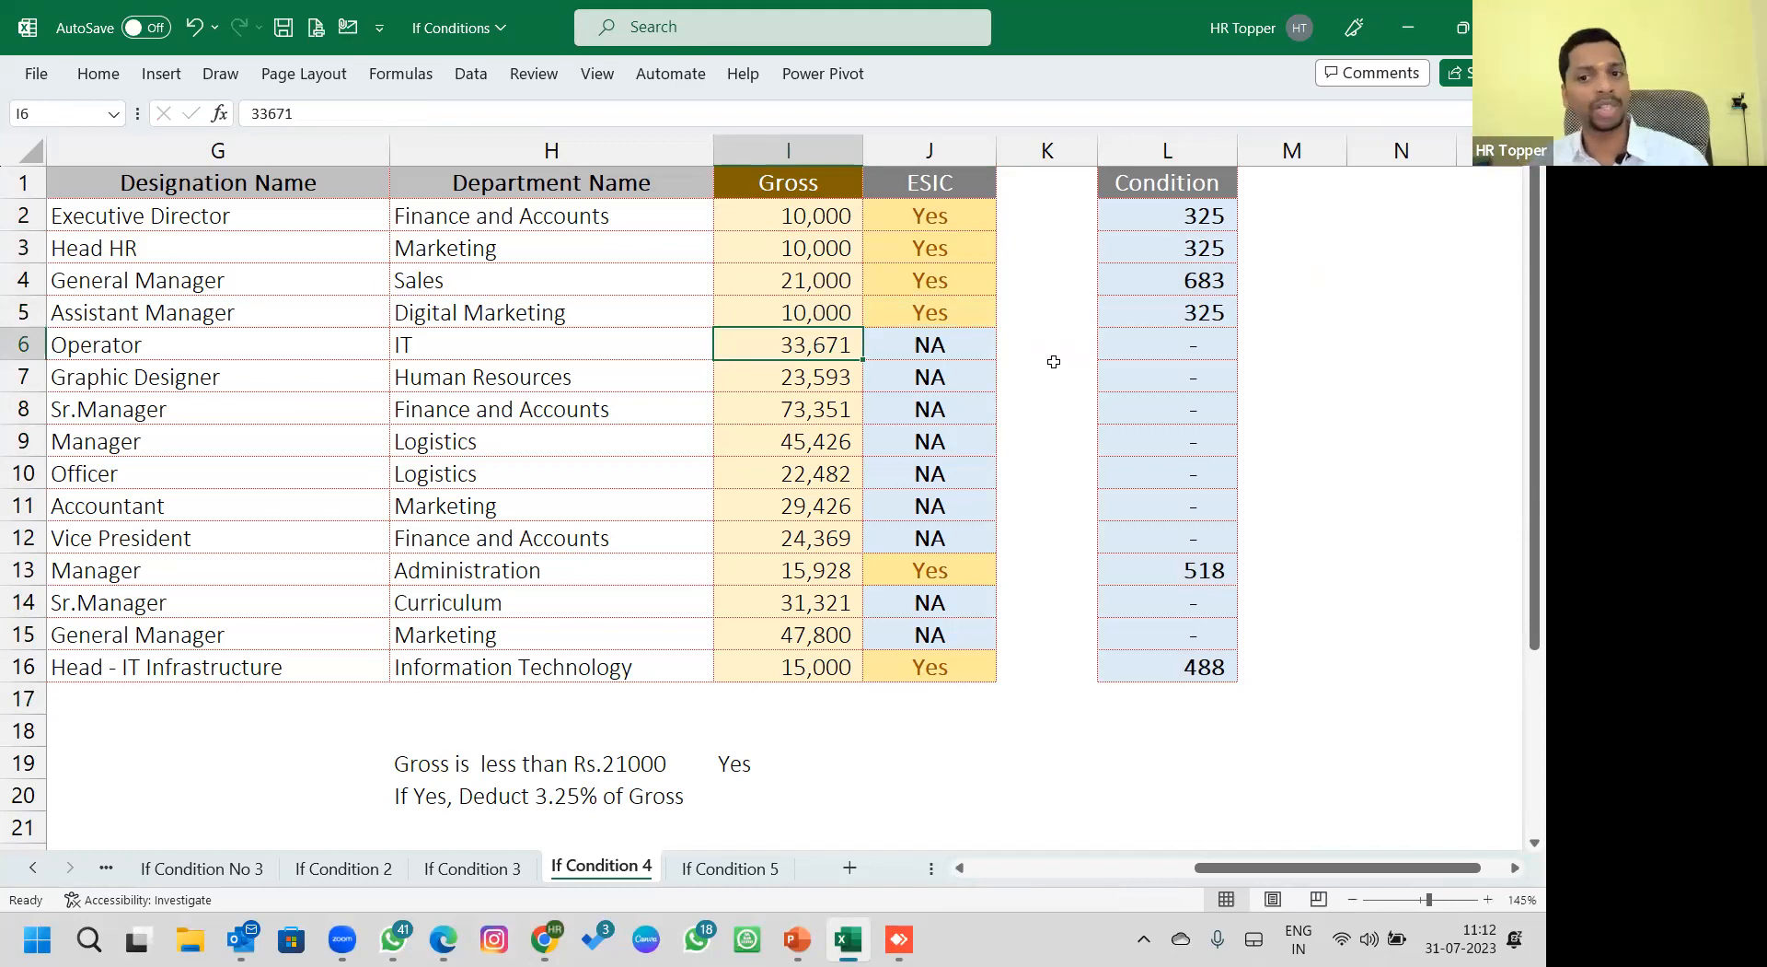
pyautogui.hotkey('ctrl', 'z')
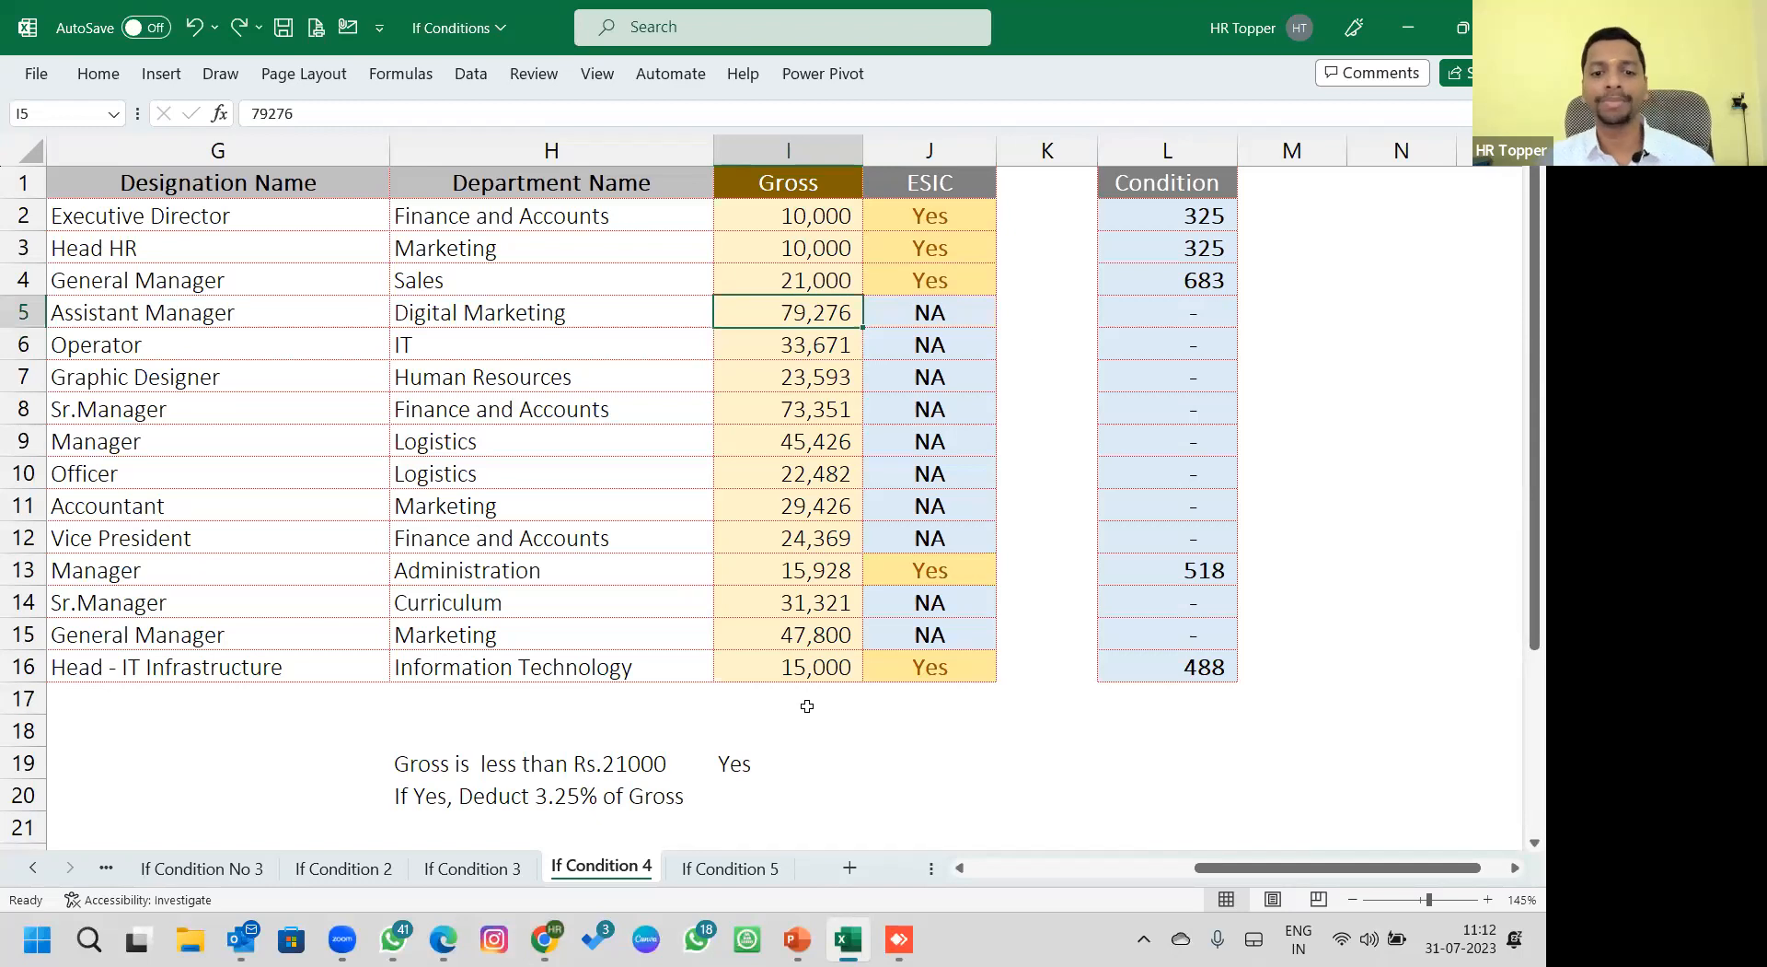
# Open the If Condition 5 sheet and clear the Karnataka P. Tax result in F4.
pyautogui.click(732, 867)
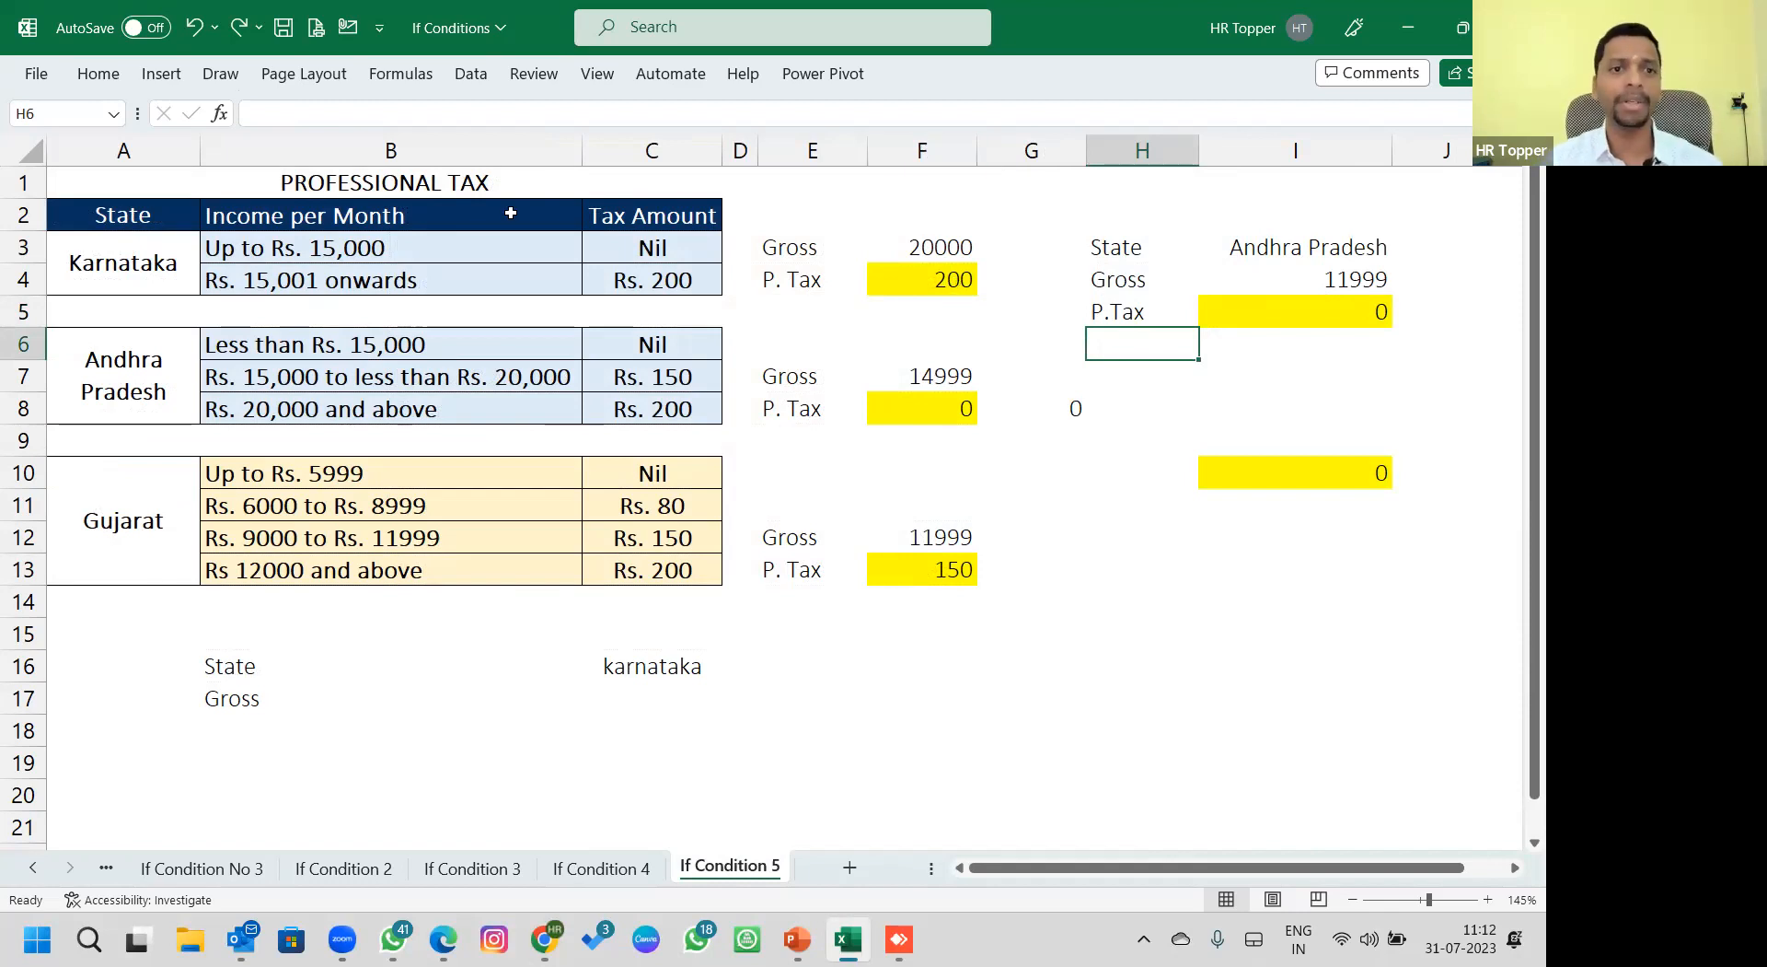
pyautogui.click(920, 245)
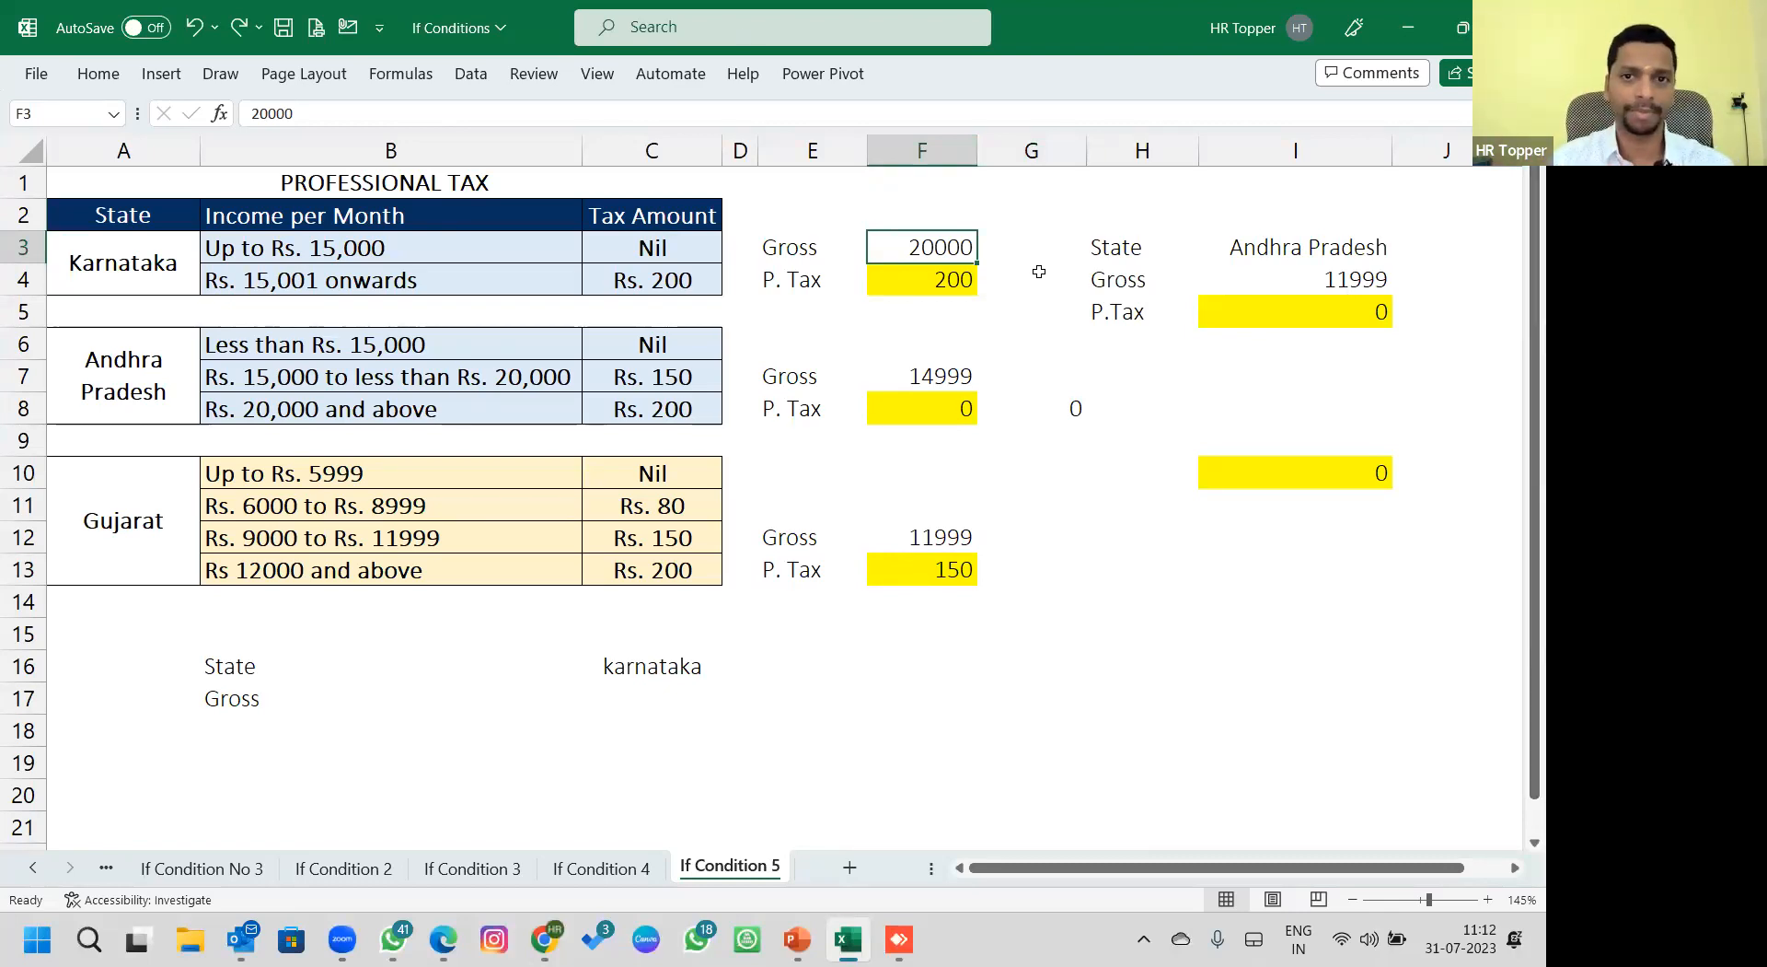
pyautogui.click(948, 284)
pyautogui.press('Delete')
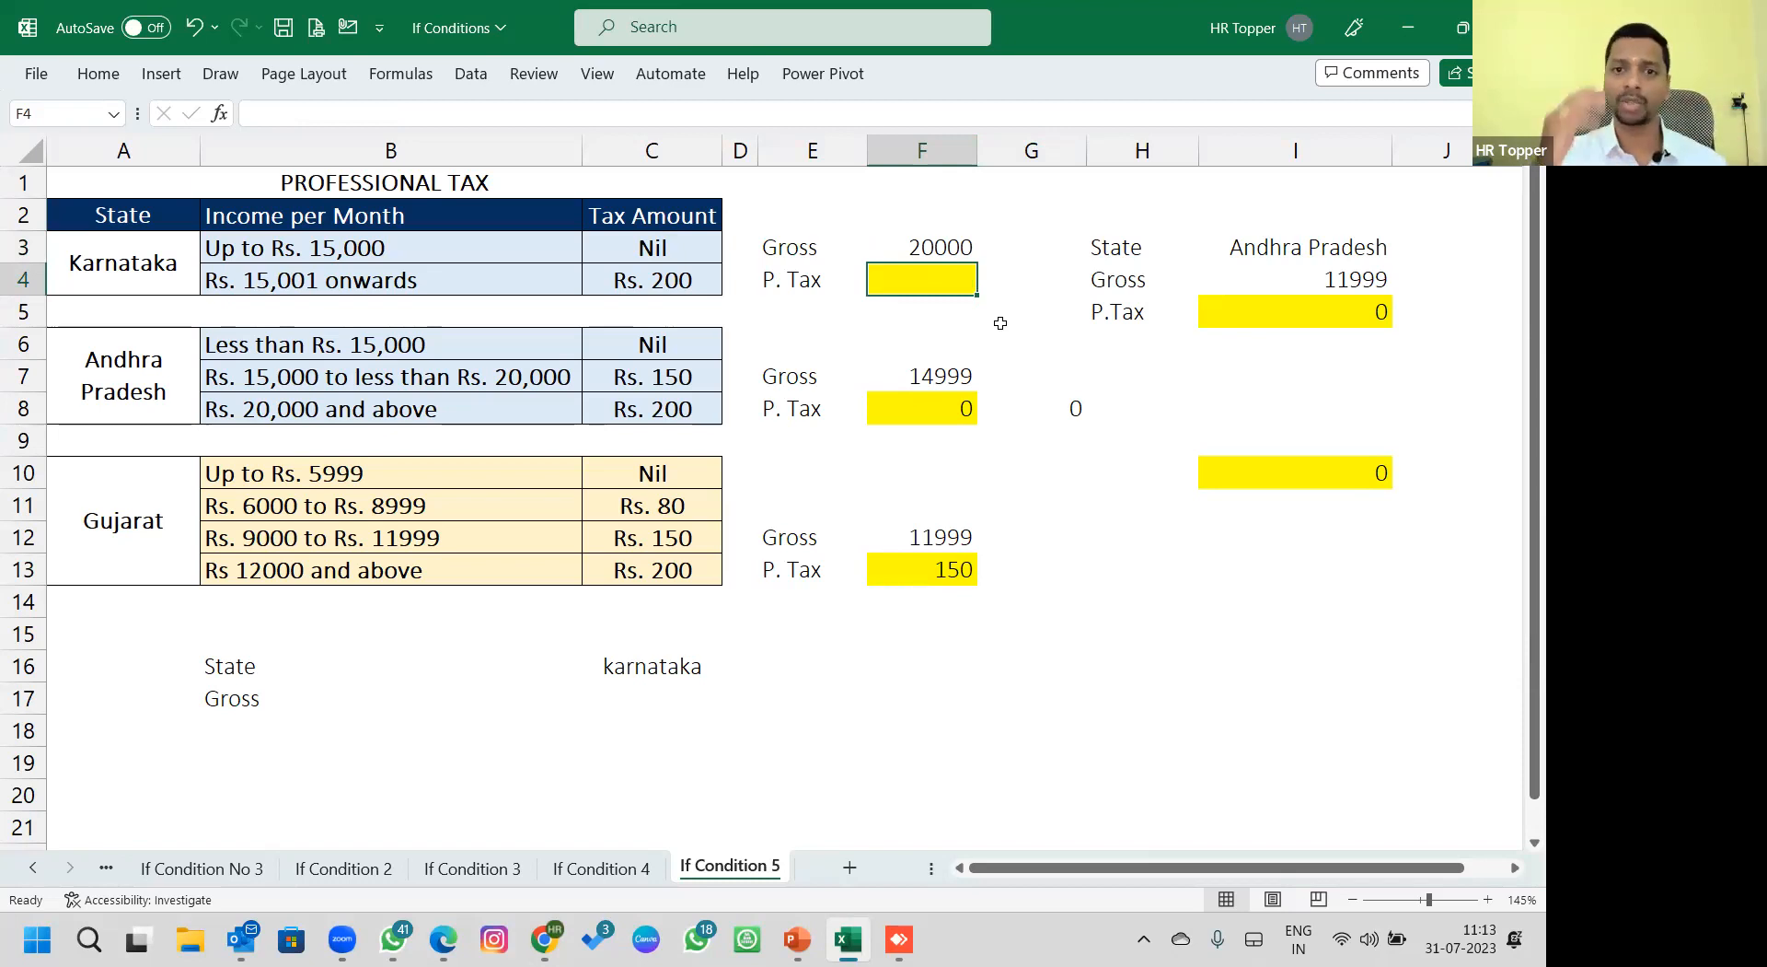
# Enter the professional tax formula =IF(F3>15000,200,0) in F4 for the Karnataka gross.
pyautogui.write('=if(')
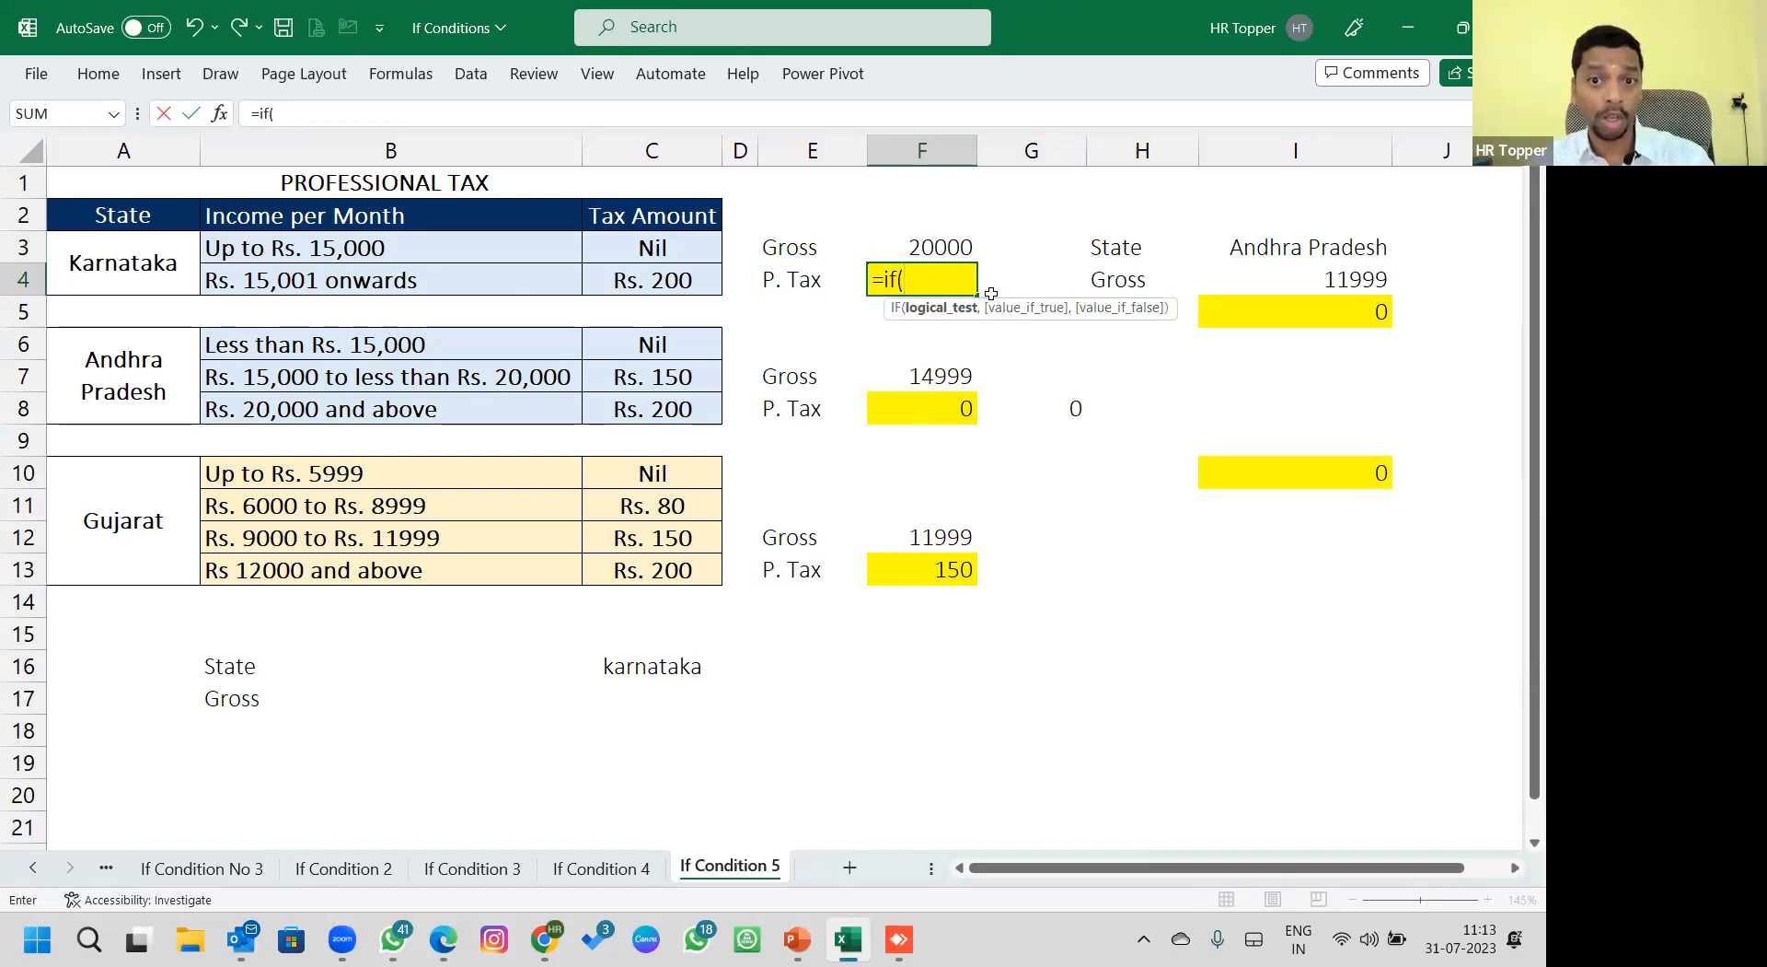
pyautogui.click(951, 247)
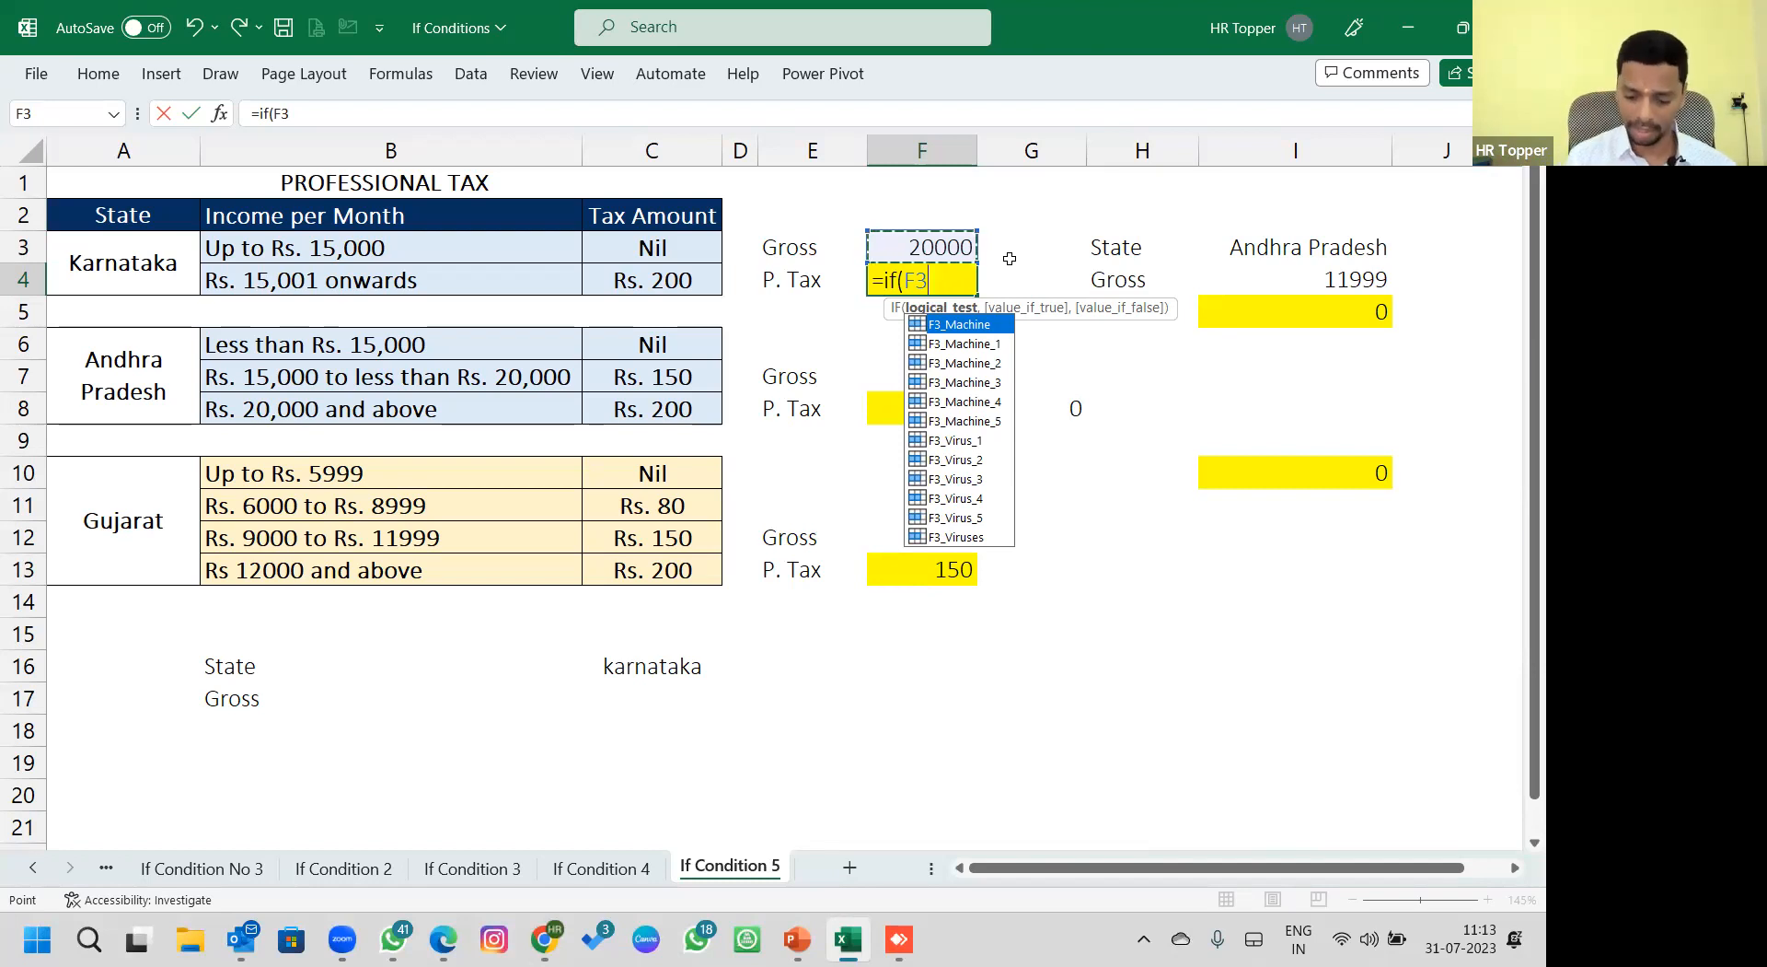
pyautogui.write('<')
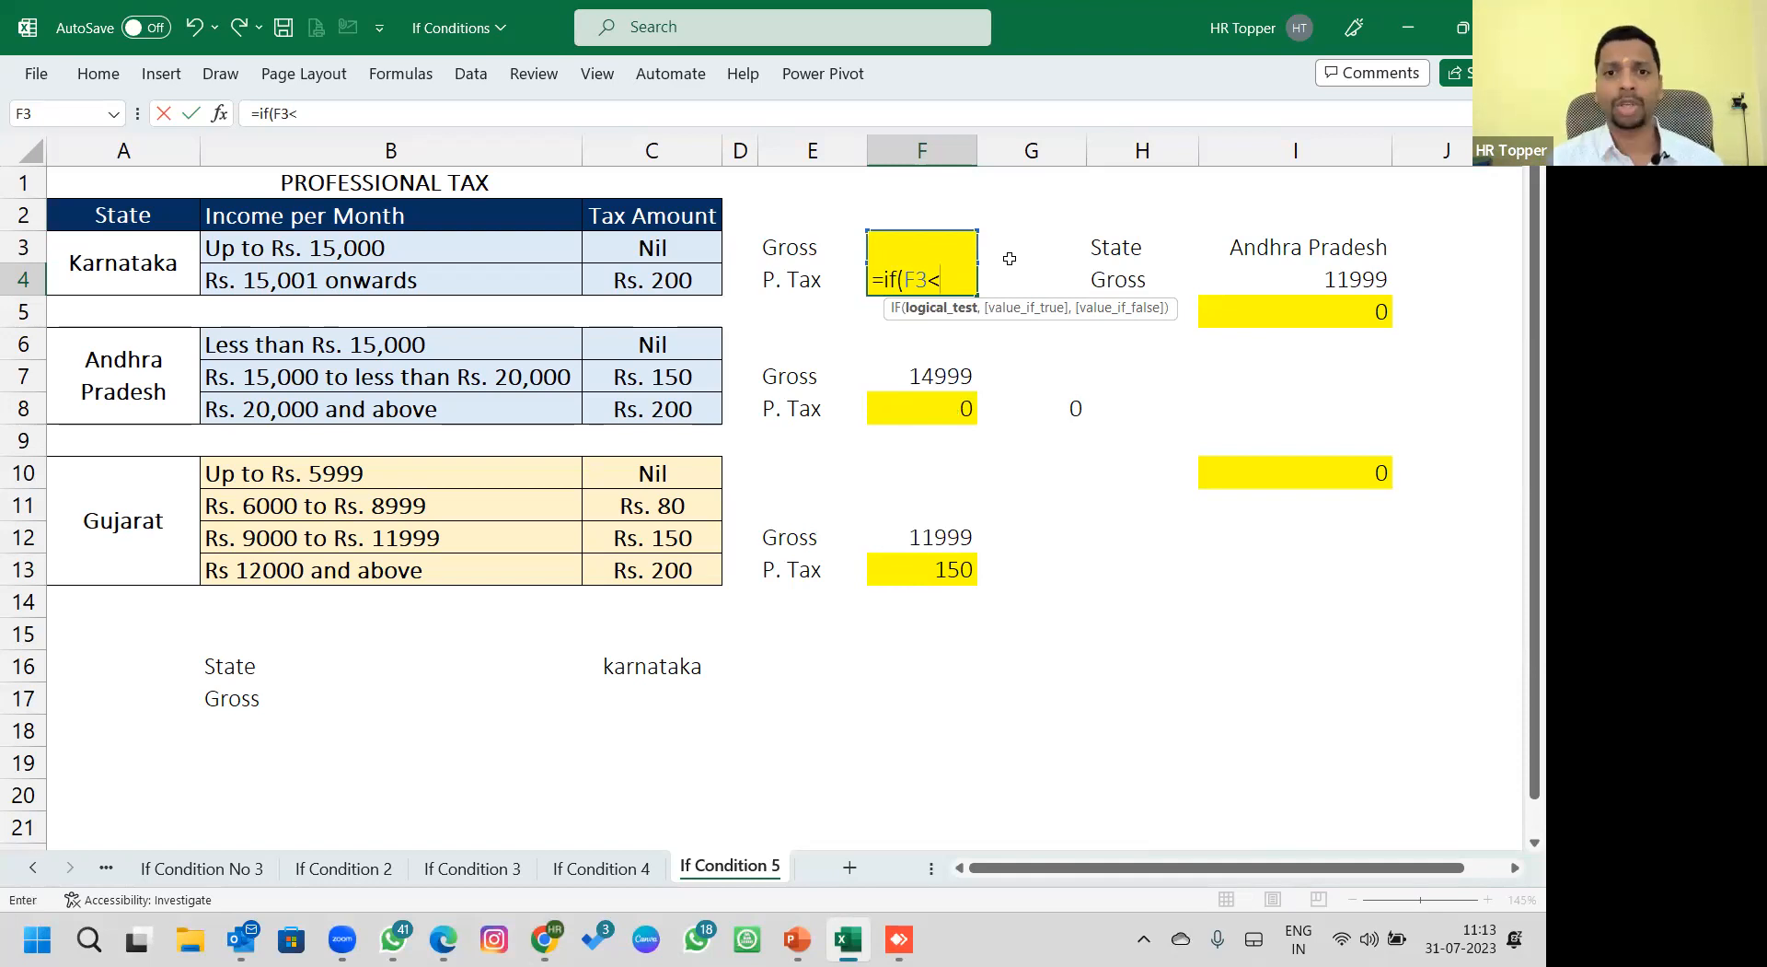
pyautogui.press('BackSpace')
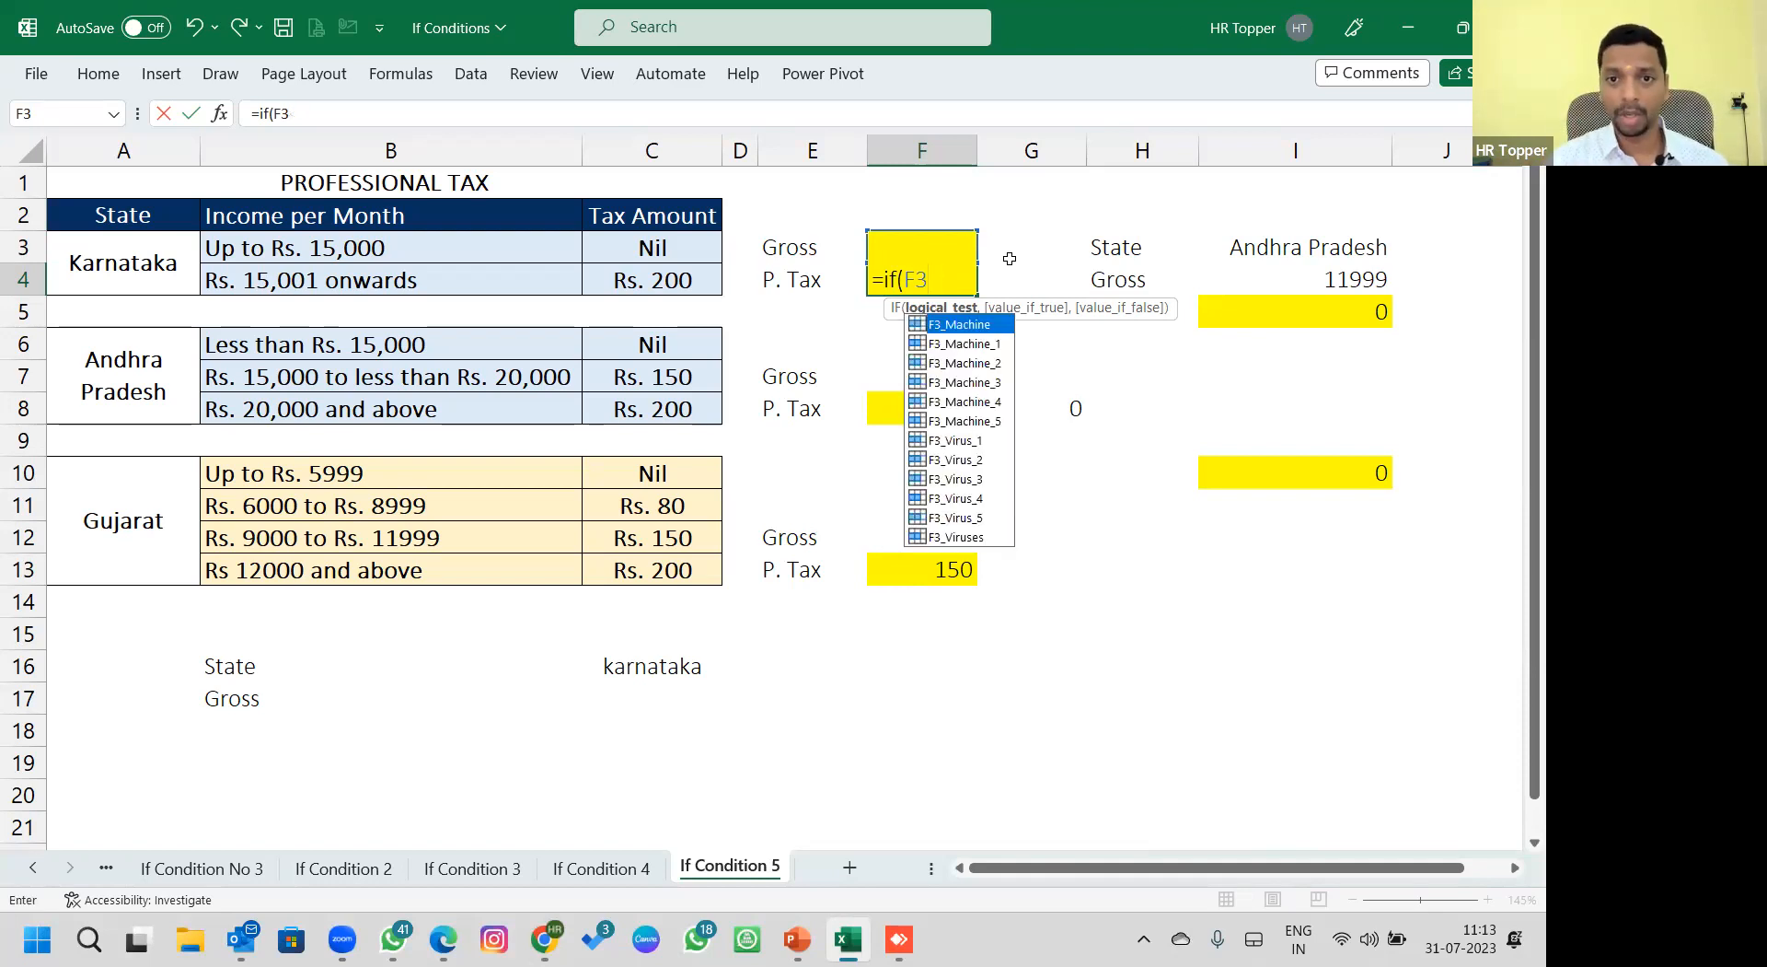
pyautogui.write('>')
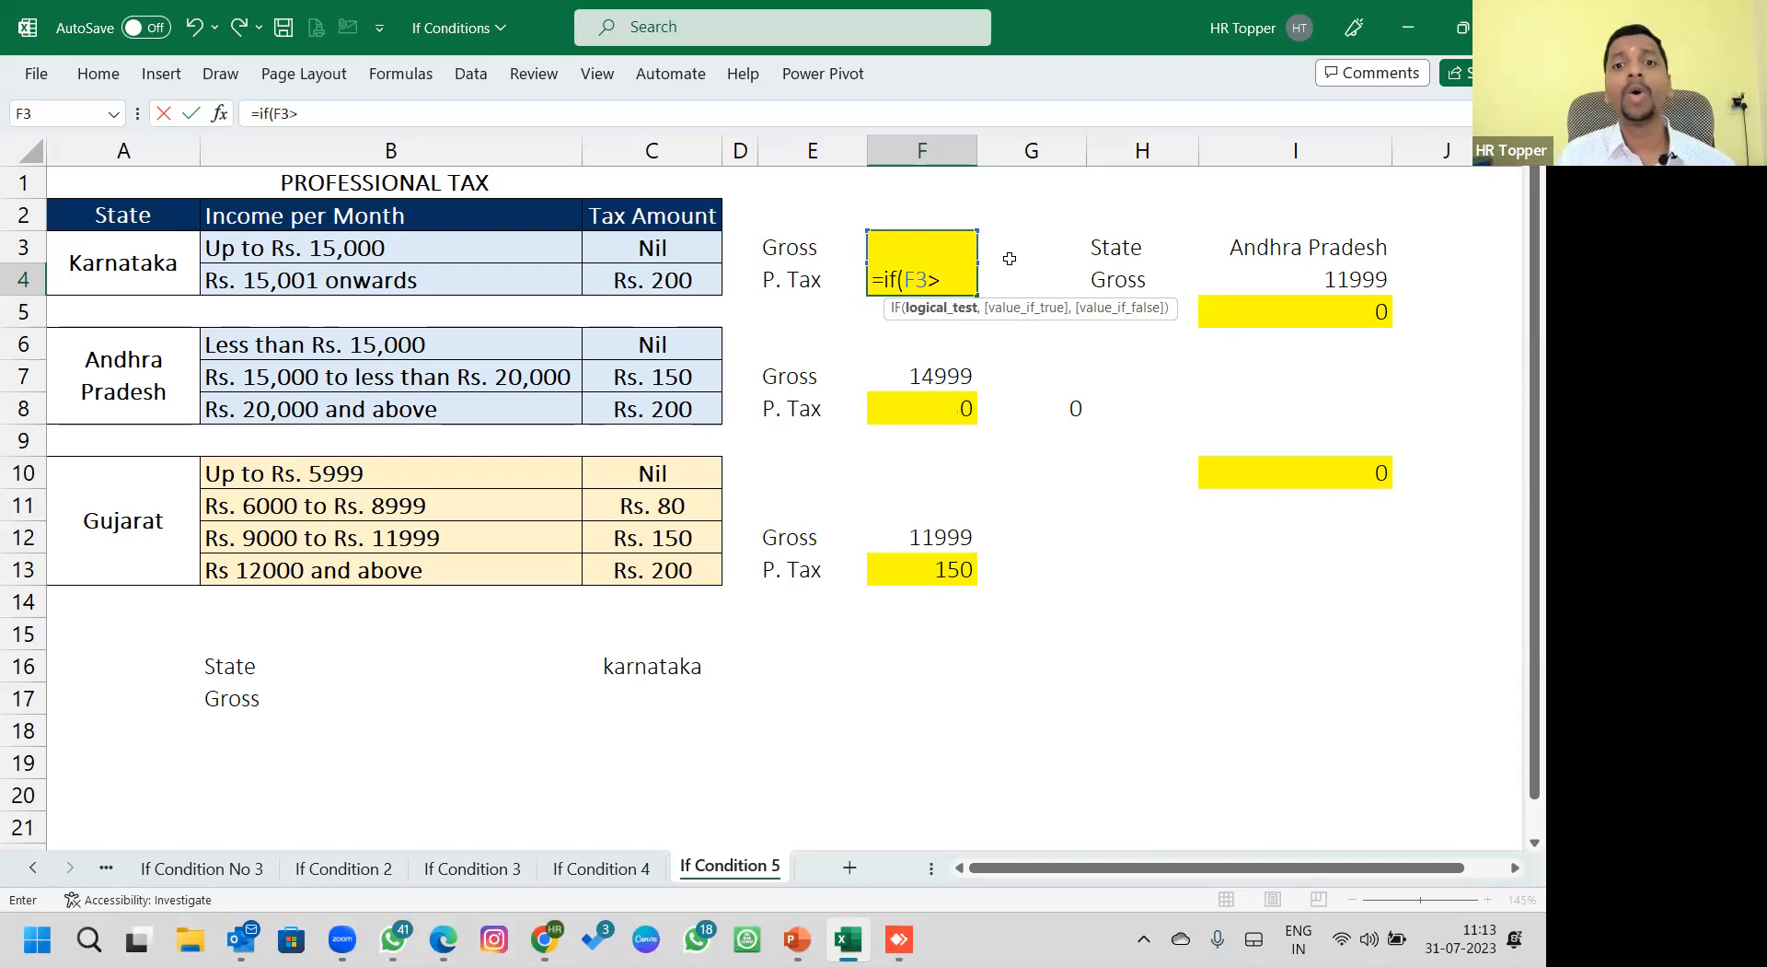
pyautogui.write('150')
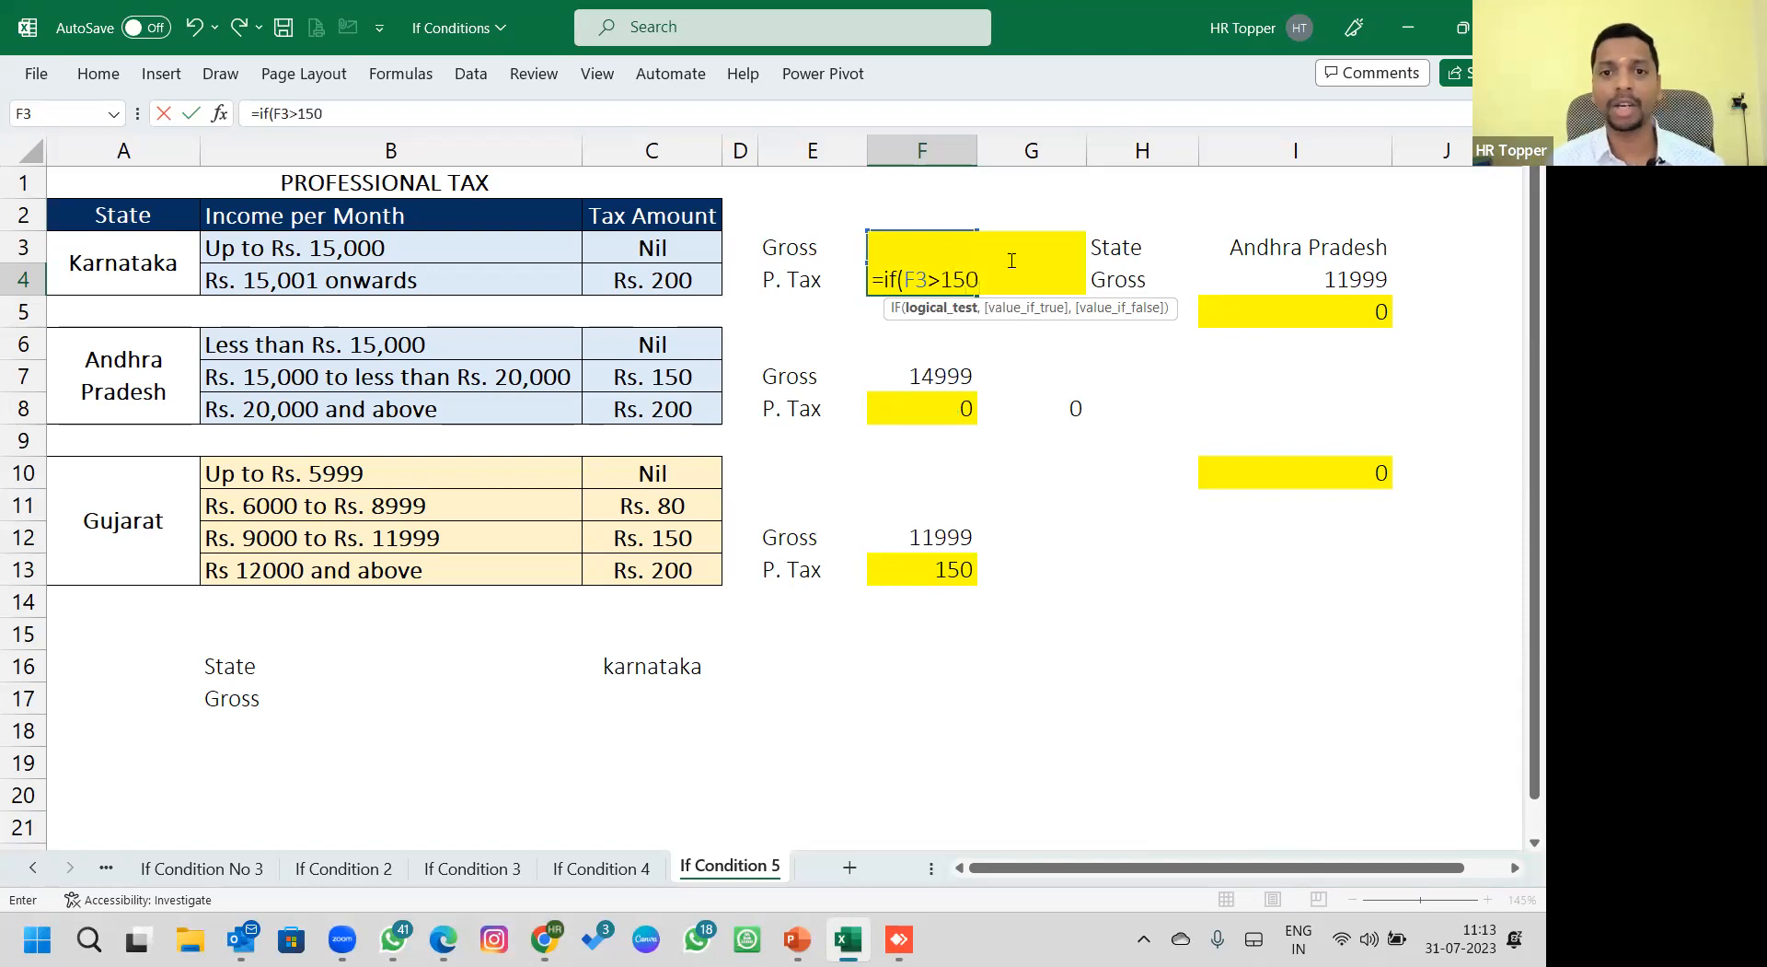
pyautogui.write('00,')
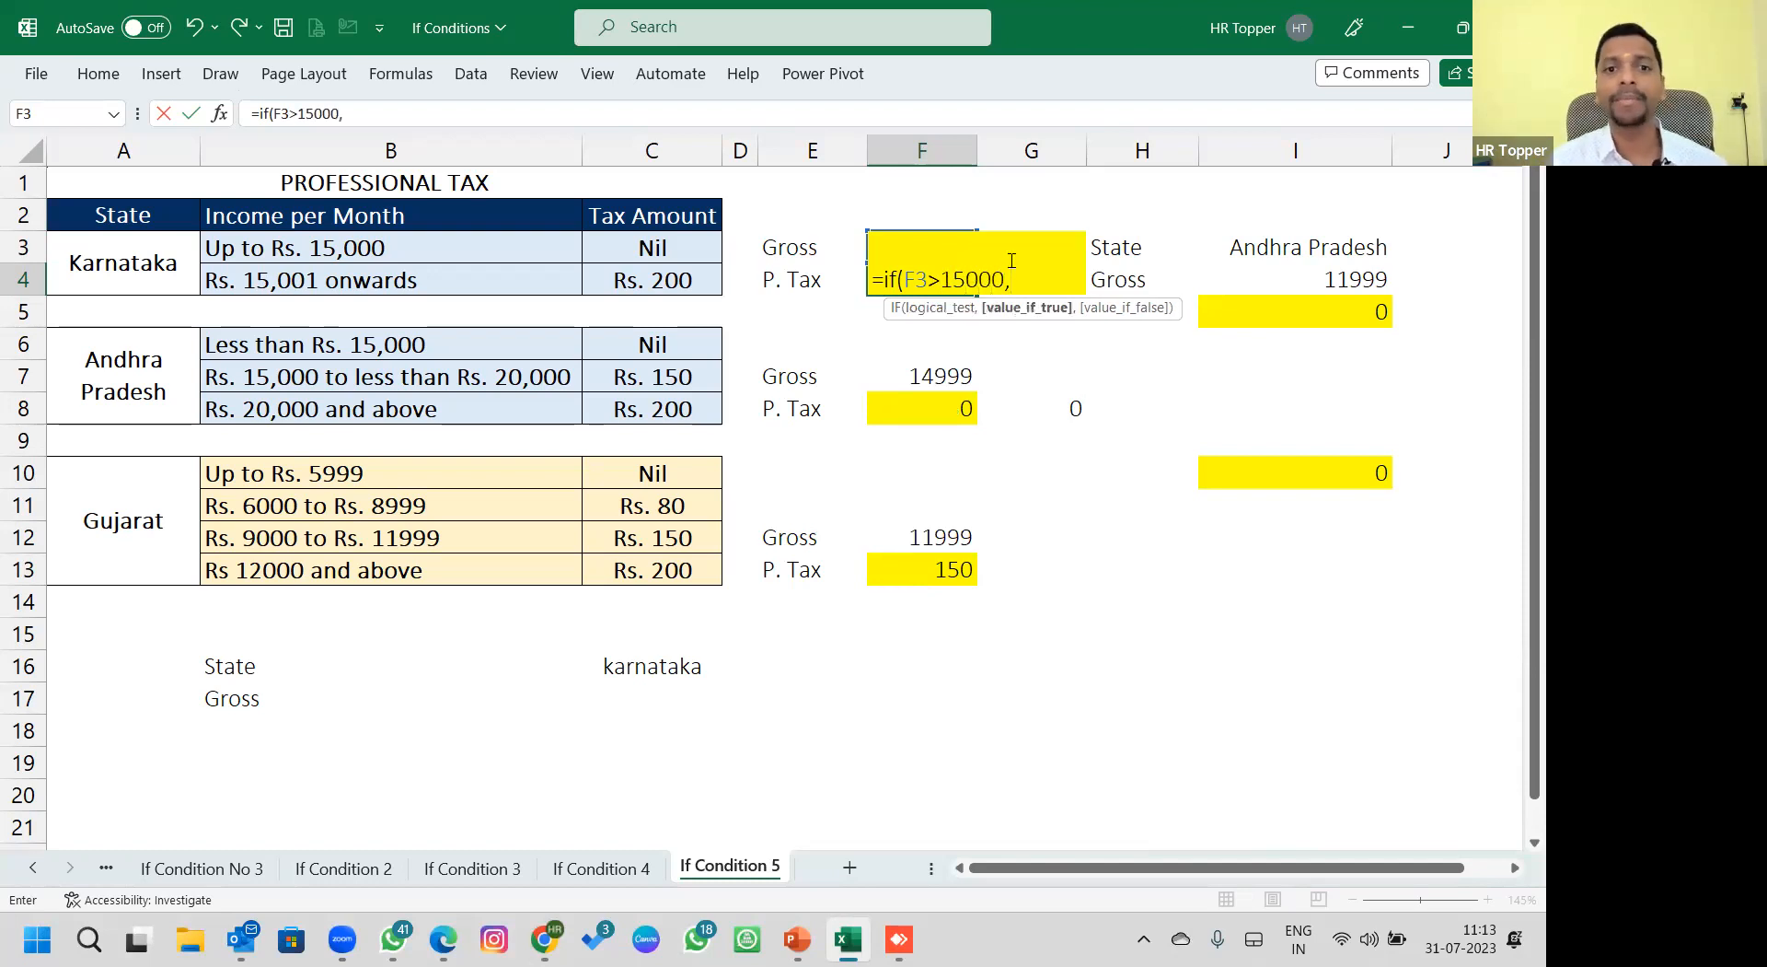
pyautogui.write('200')
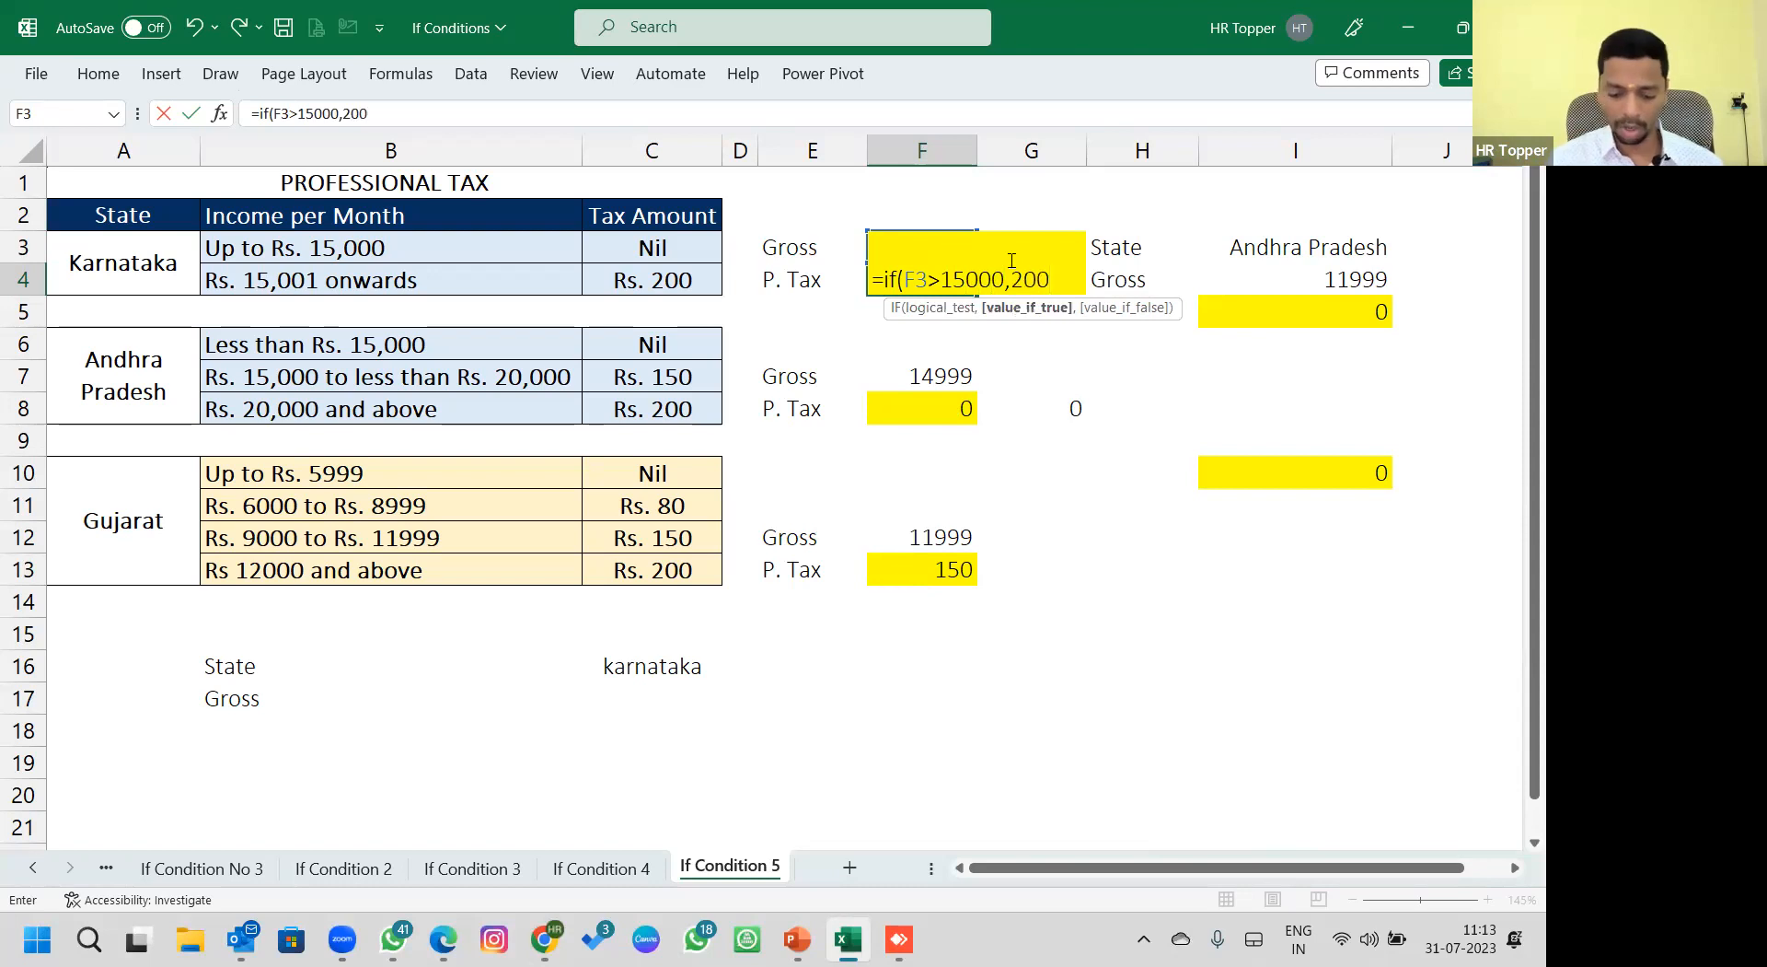
pyautogui.write('.')
pyautogui.press('BackSpace')
pyautogui.write(',0')
pyautogui.press('Return')
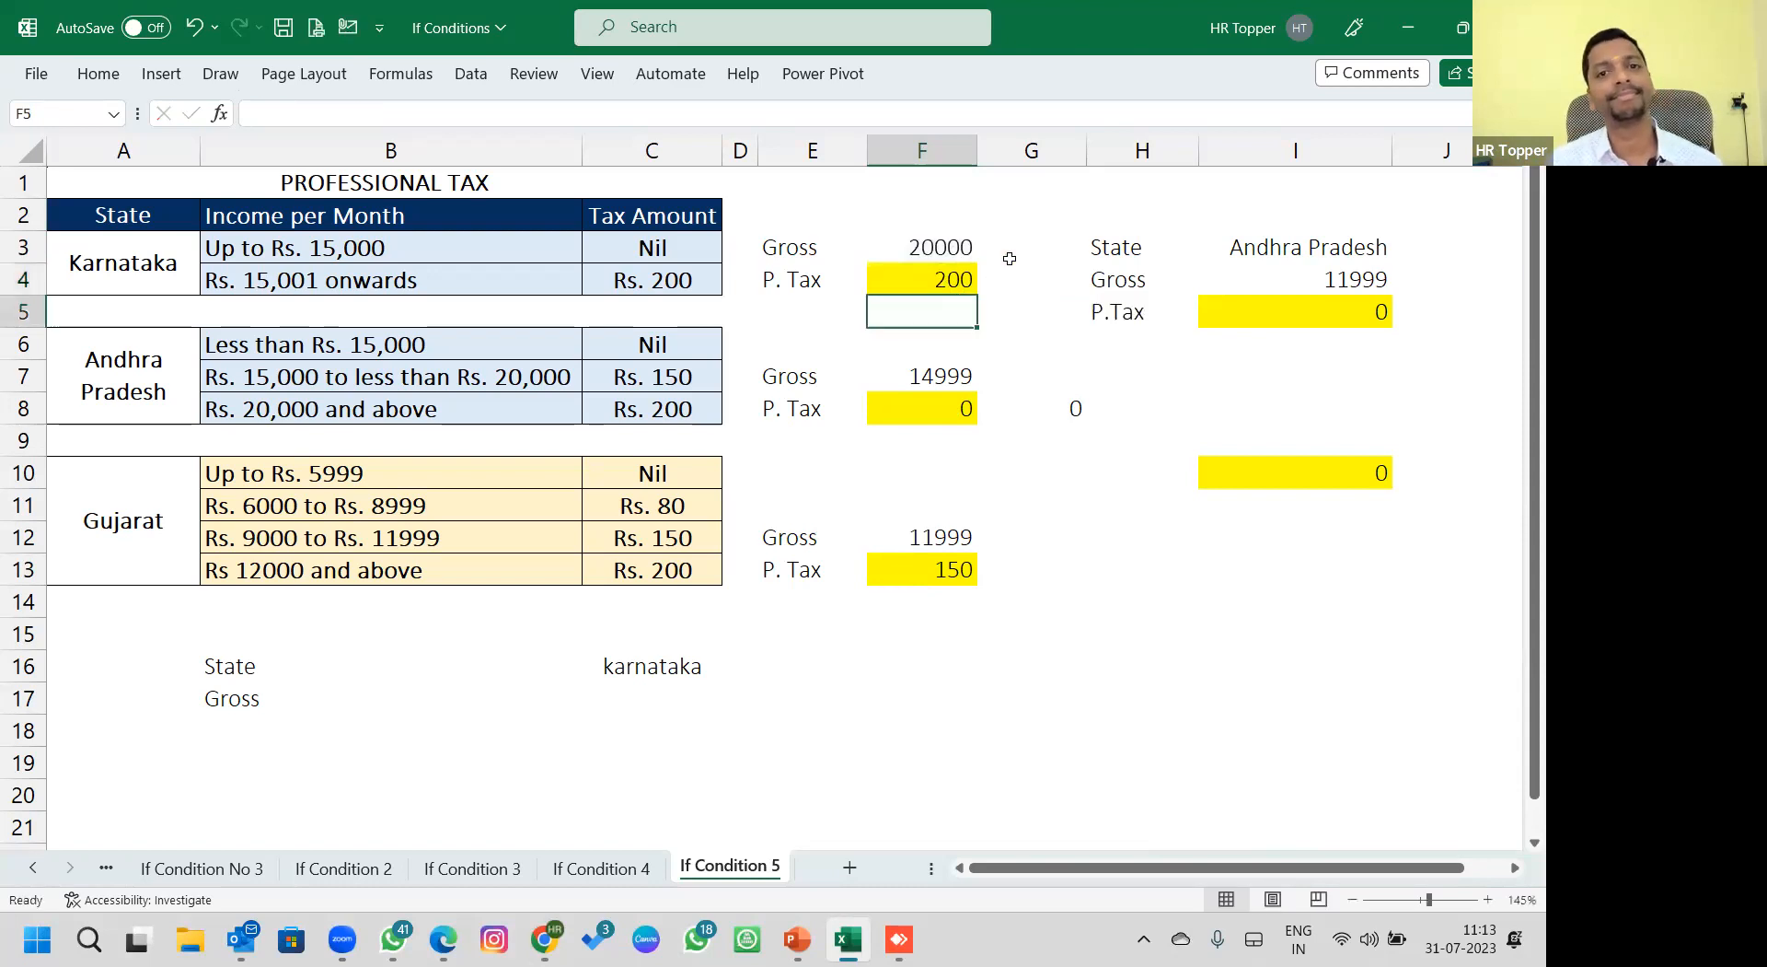
# Replace the Karnataka P. Tax formula in F4 with =IF(F3<=15000,0,200) and select the gross salary in F3.
pyautogui.press('Up')
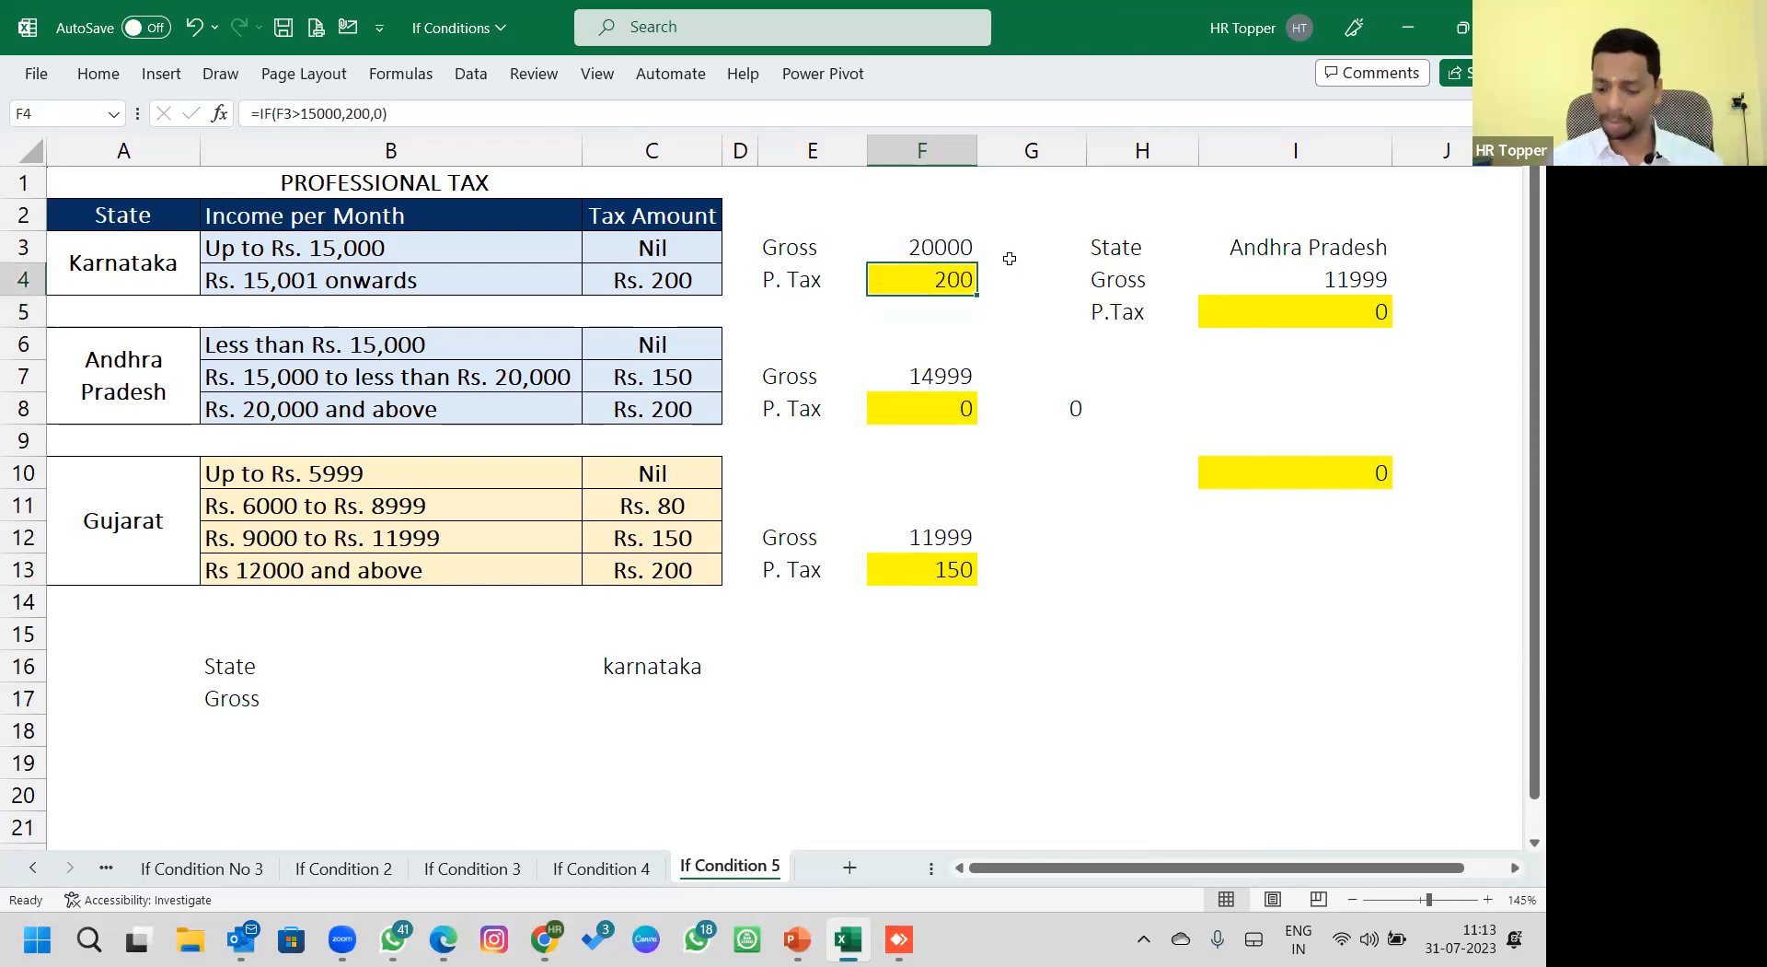
pyautogui.press('Delete')
pyautogui.write('=if(')
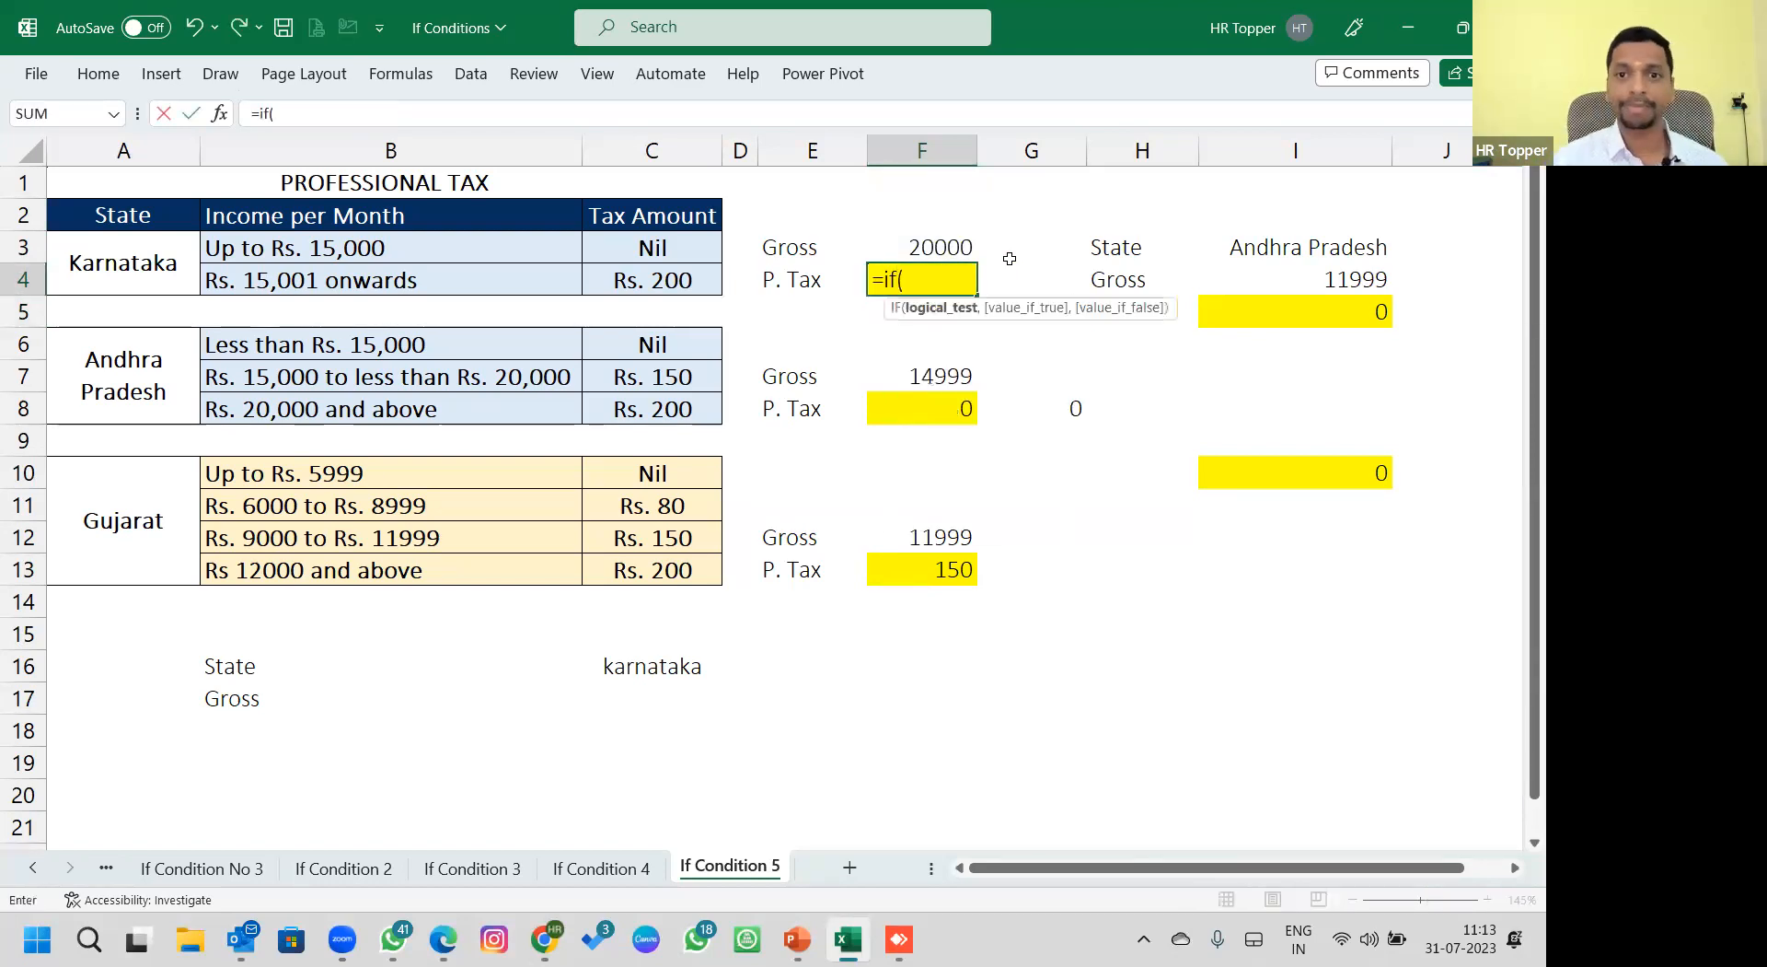
pyautogui.write('F3<')
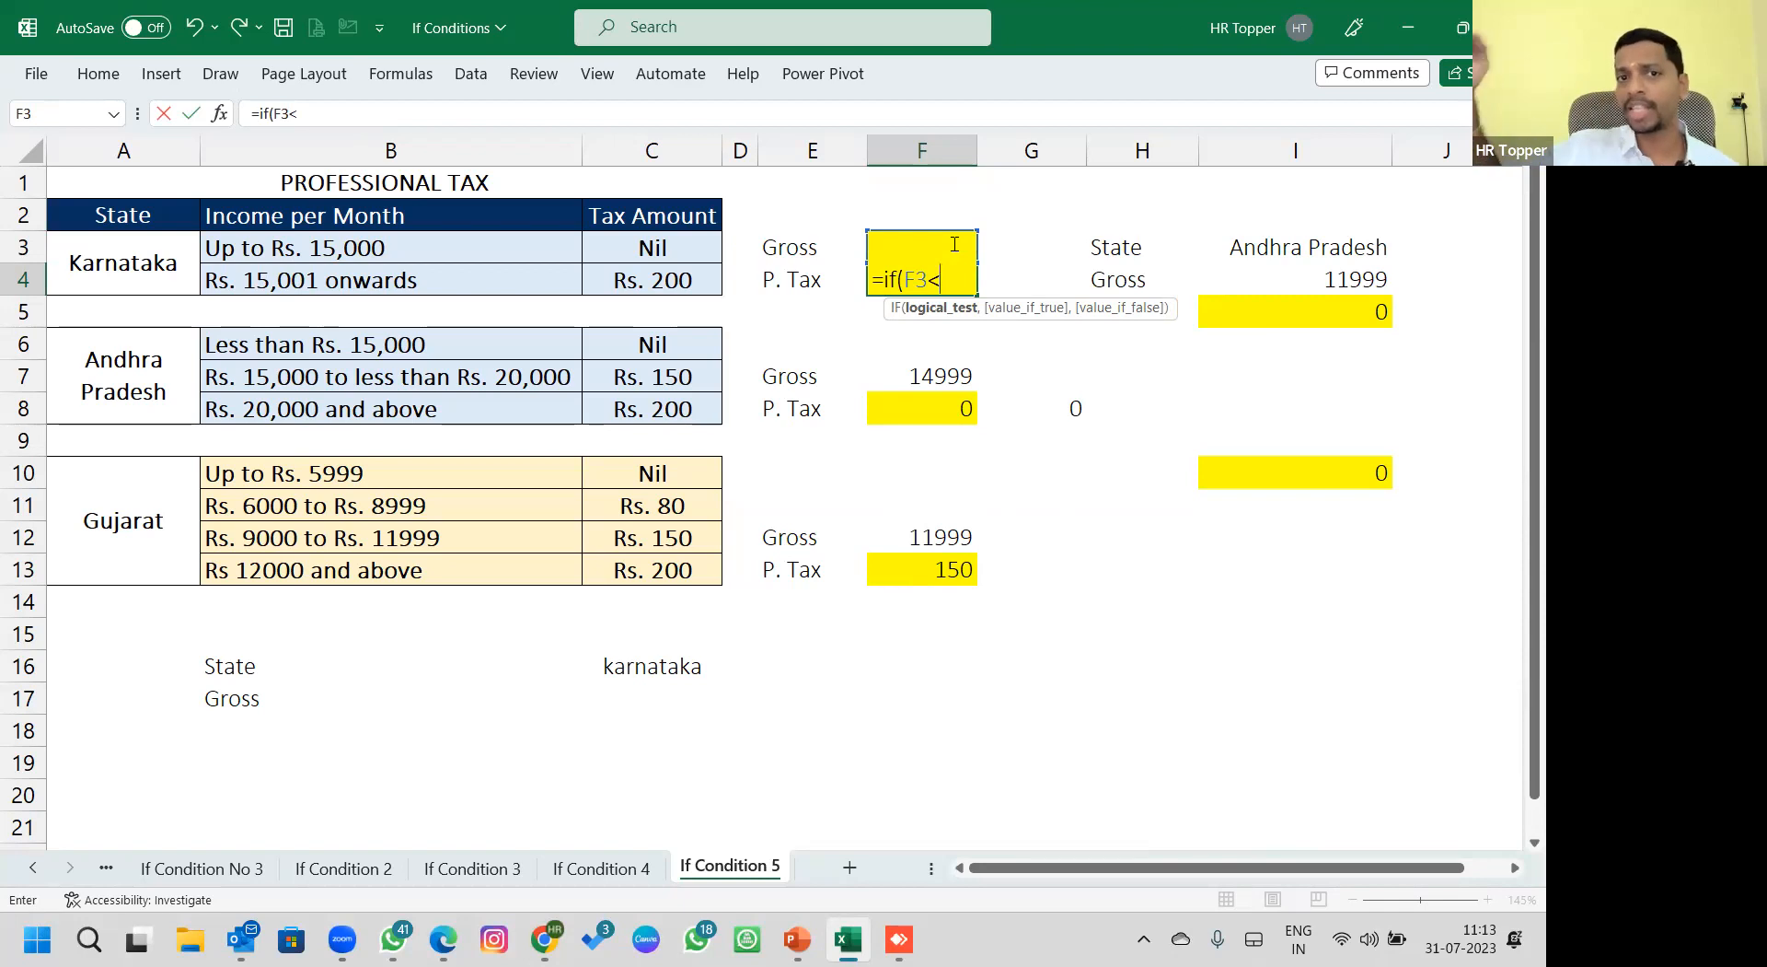
pyautogui.write('=')
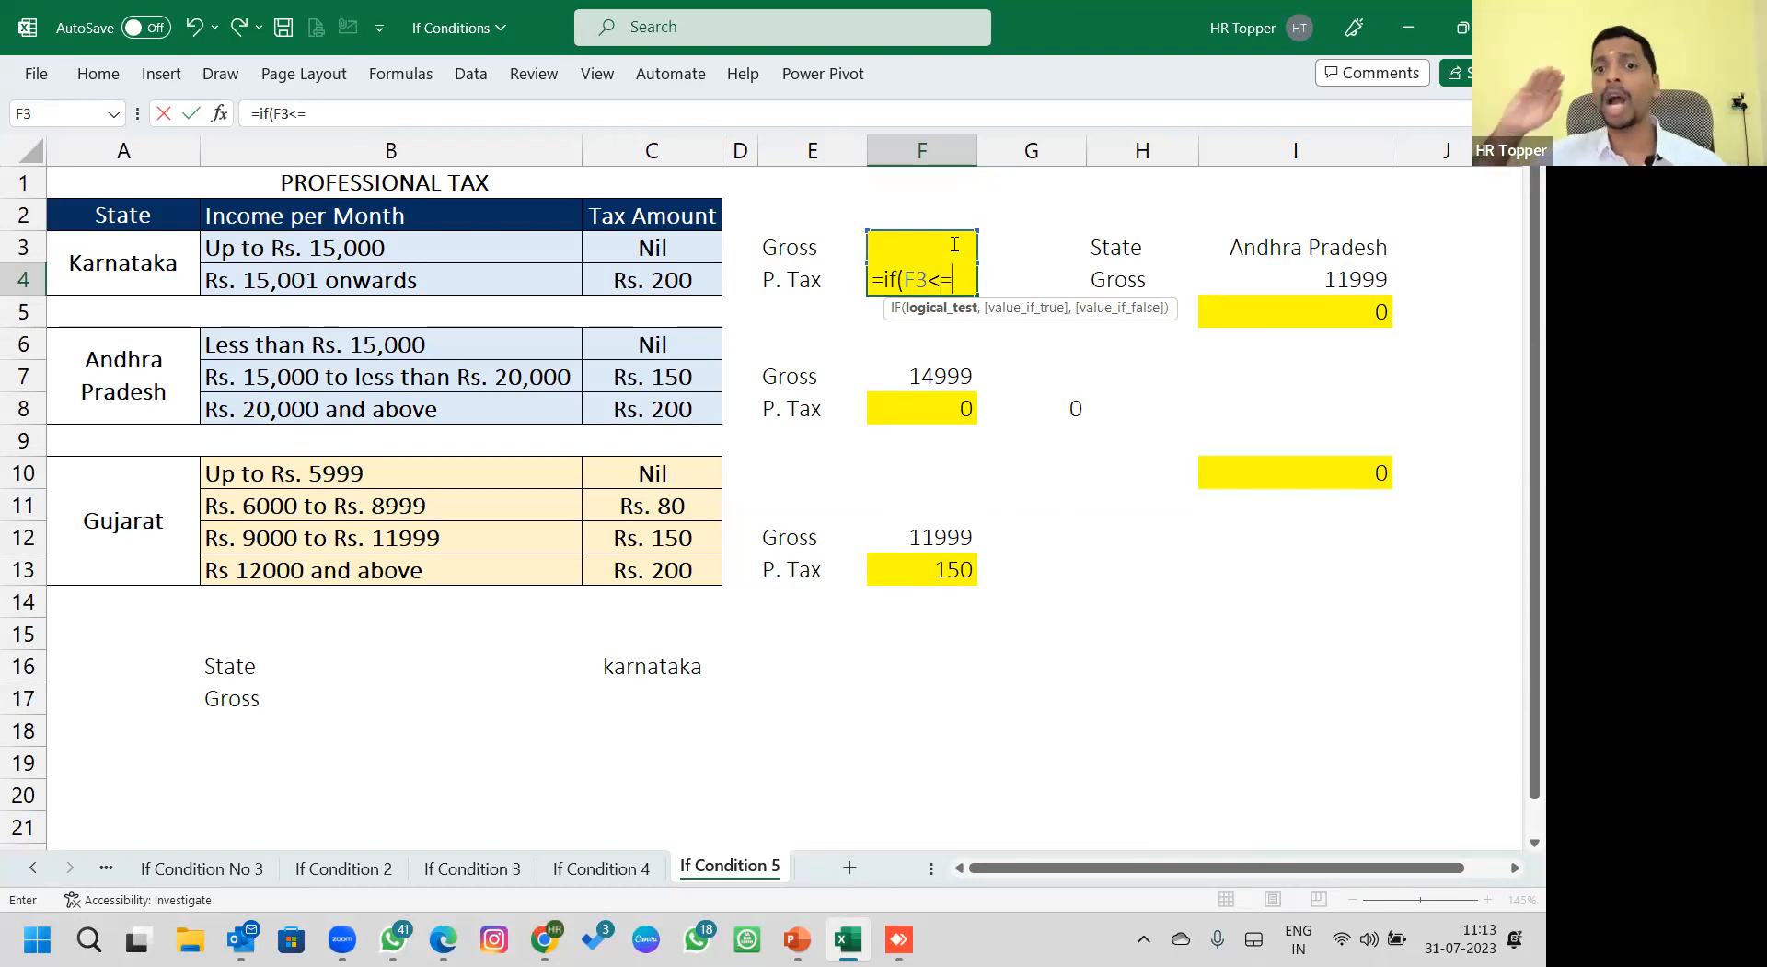
pyautogui.write('15000')
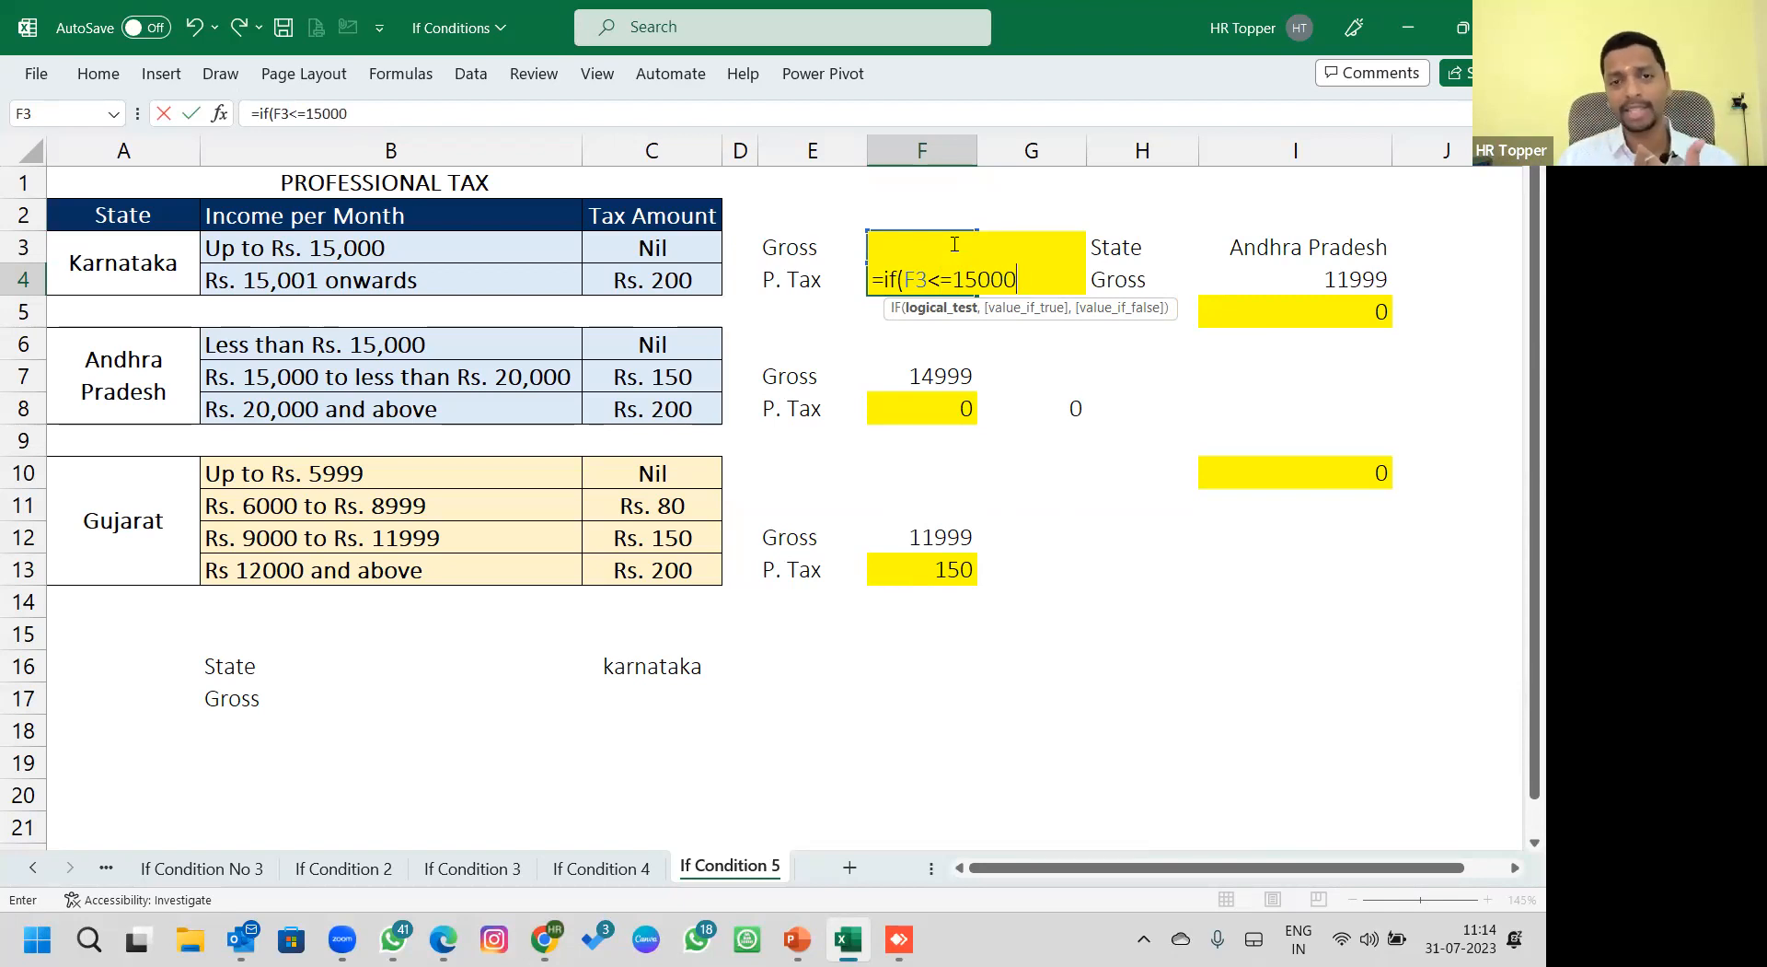
pyautogui.write(',0,')
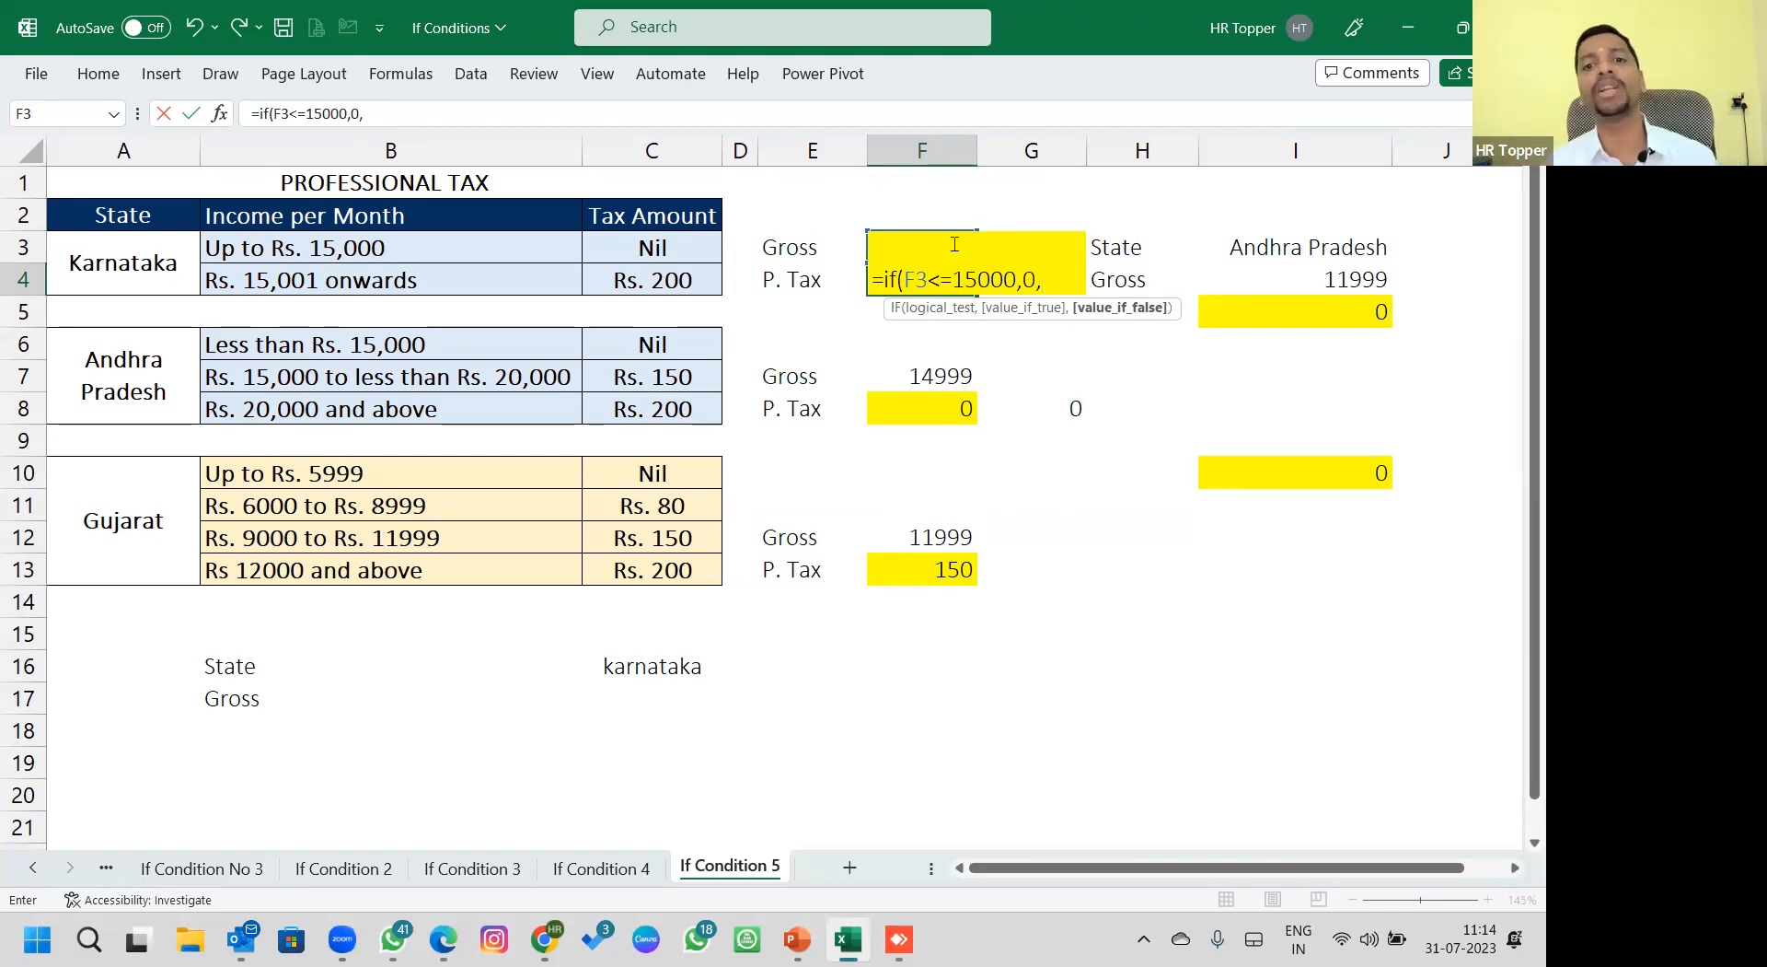
pyautogui.write('20')
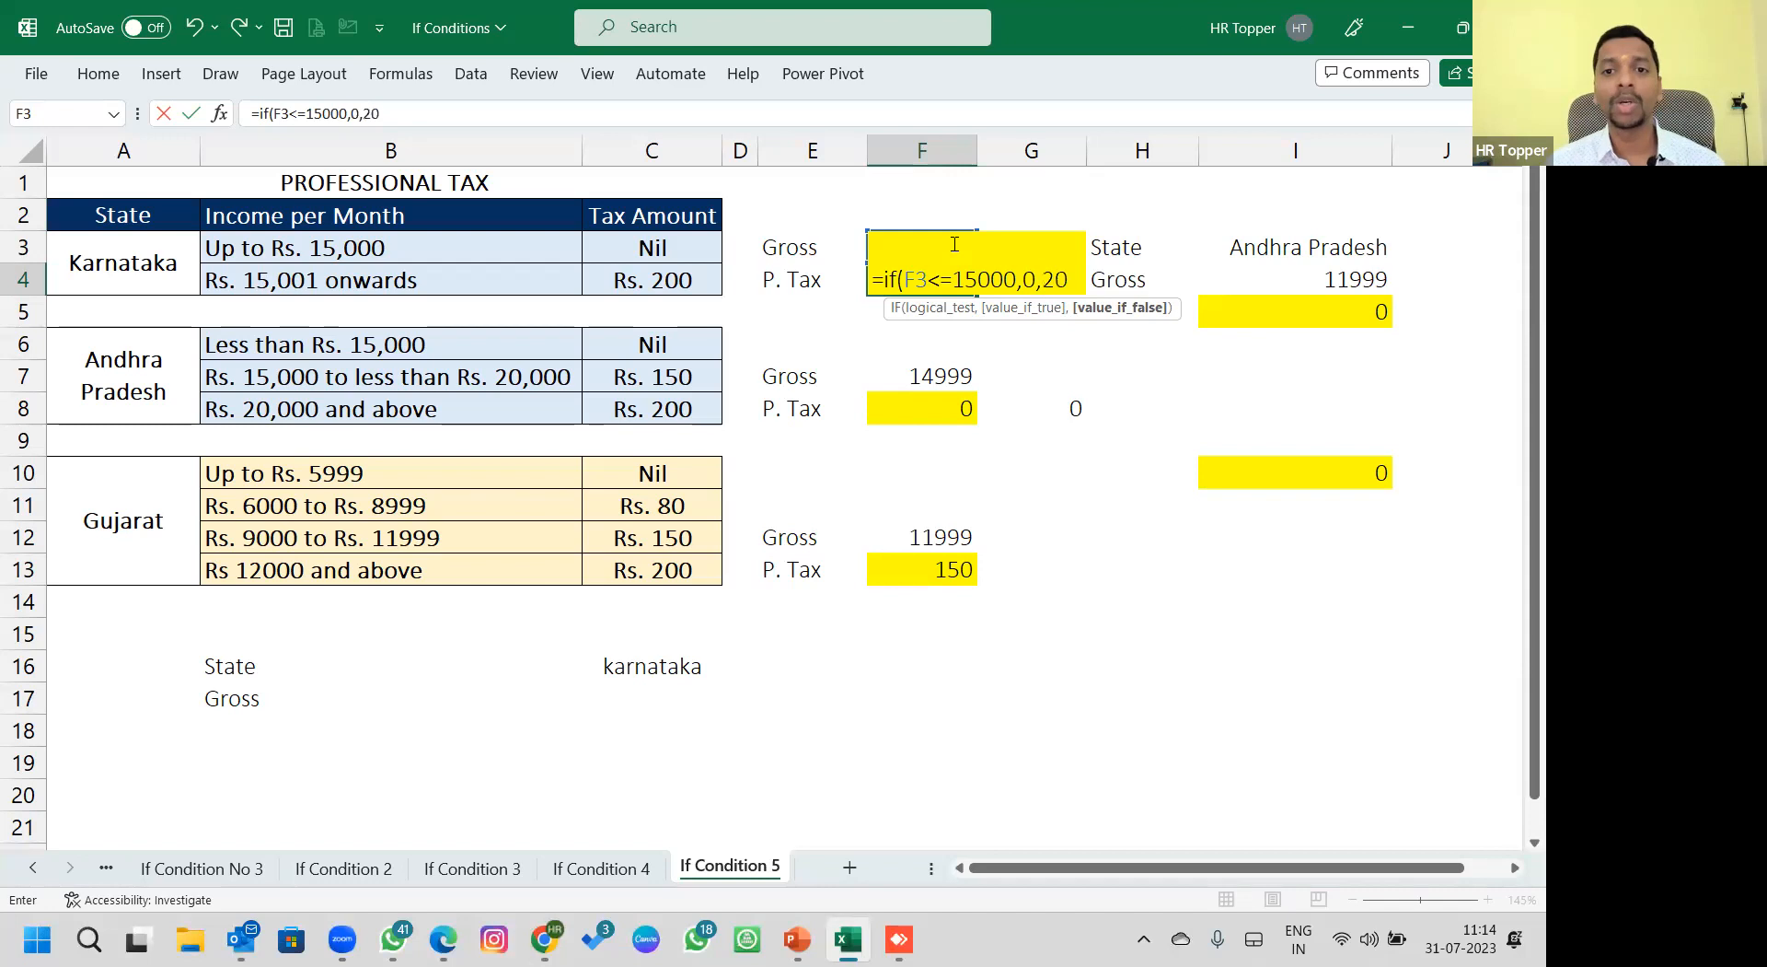
pyautogui.write('0)')
pyautogui.press('Return')
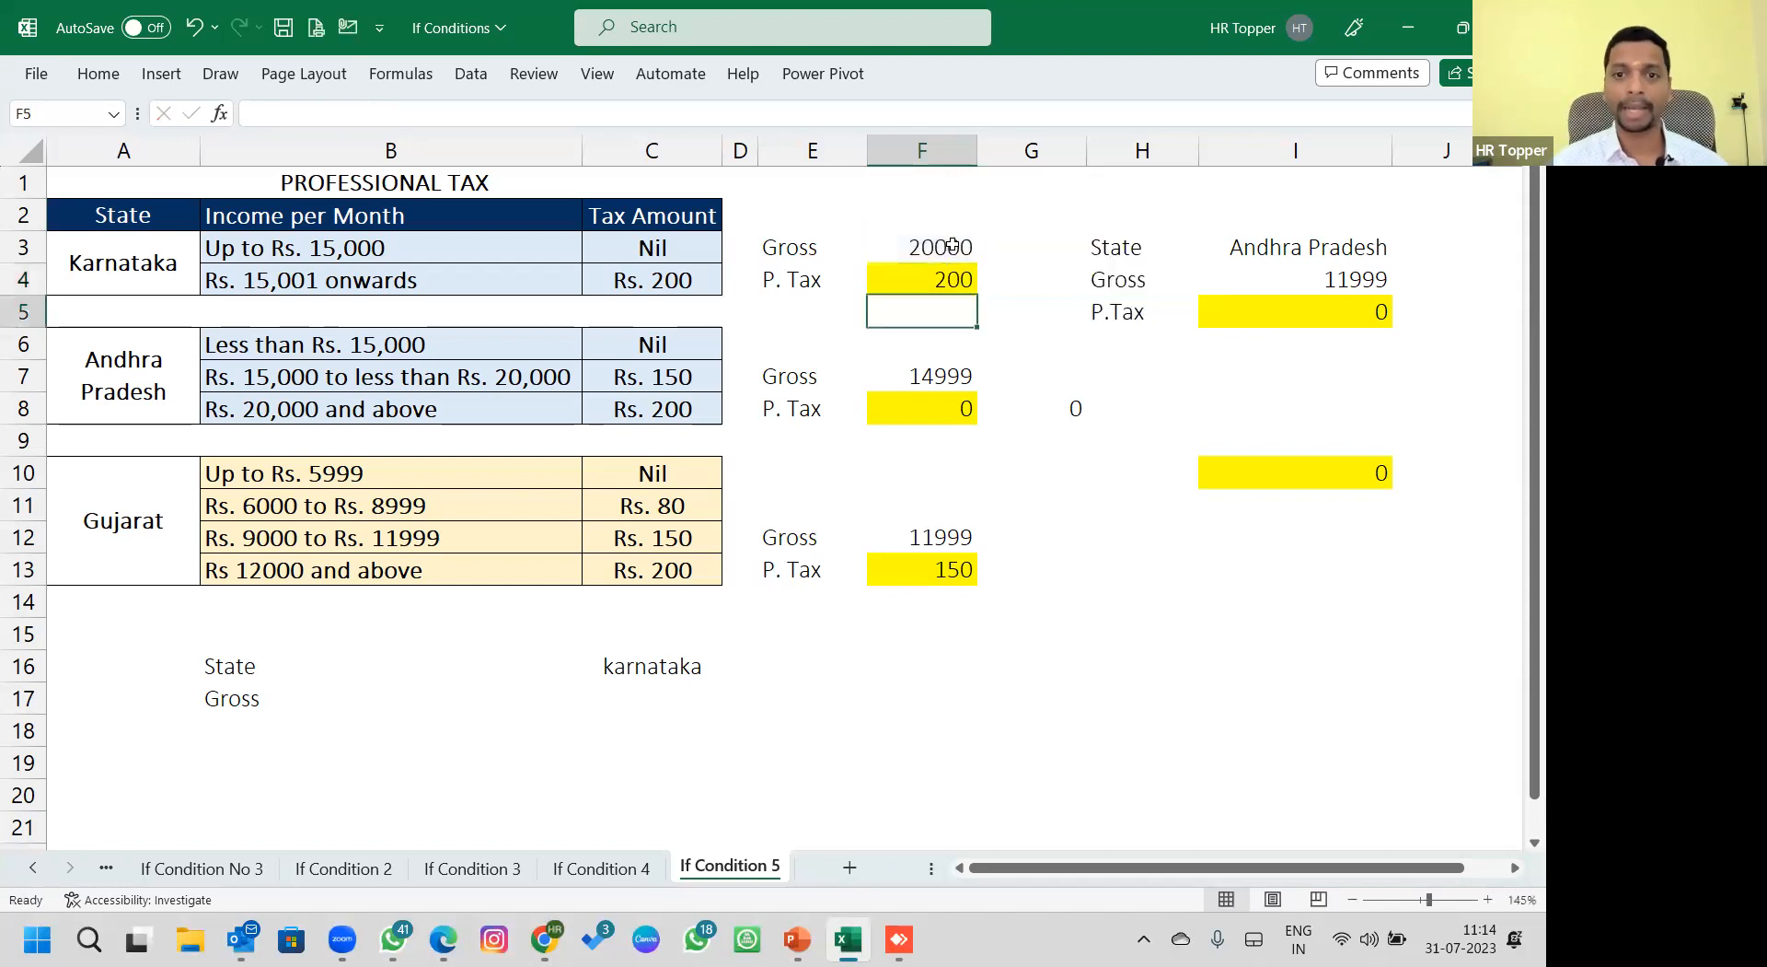
pyautogui.click(911, 239)
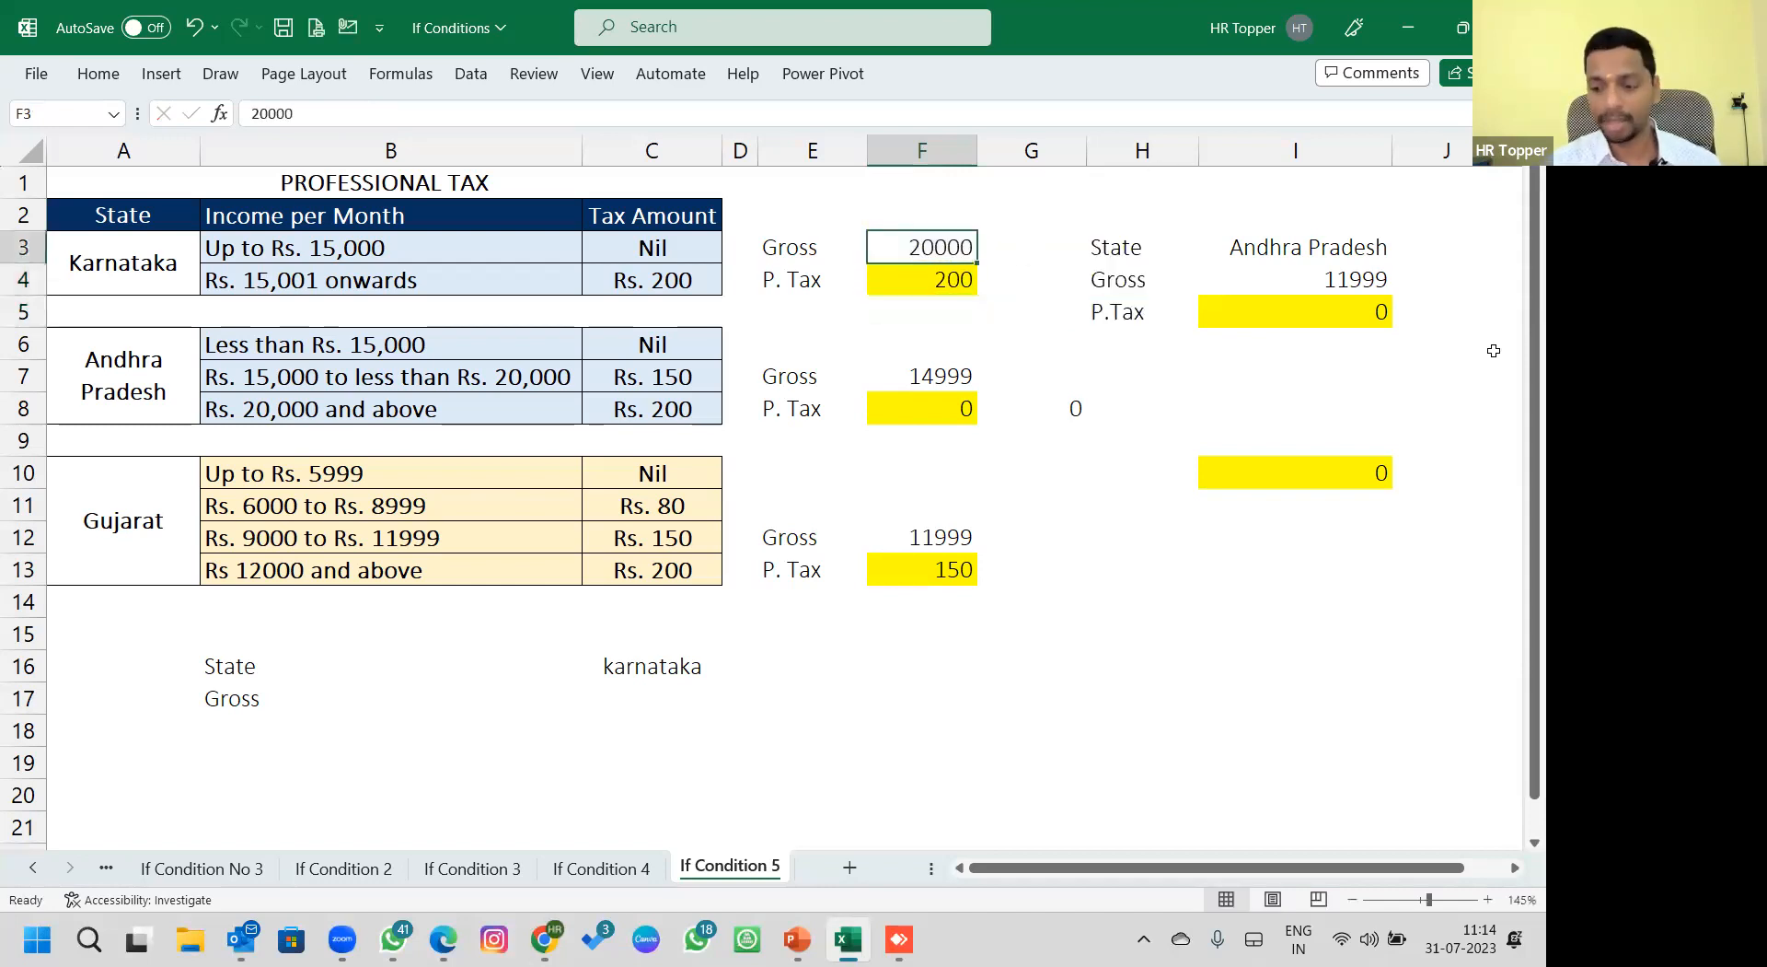
# Test the Karnataka P. Tax formula by setting the gross in F3 to 15000, and review the value-if-true argument in F4.
pyautogui.write('15000')
pyautogui.press('Return')
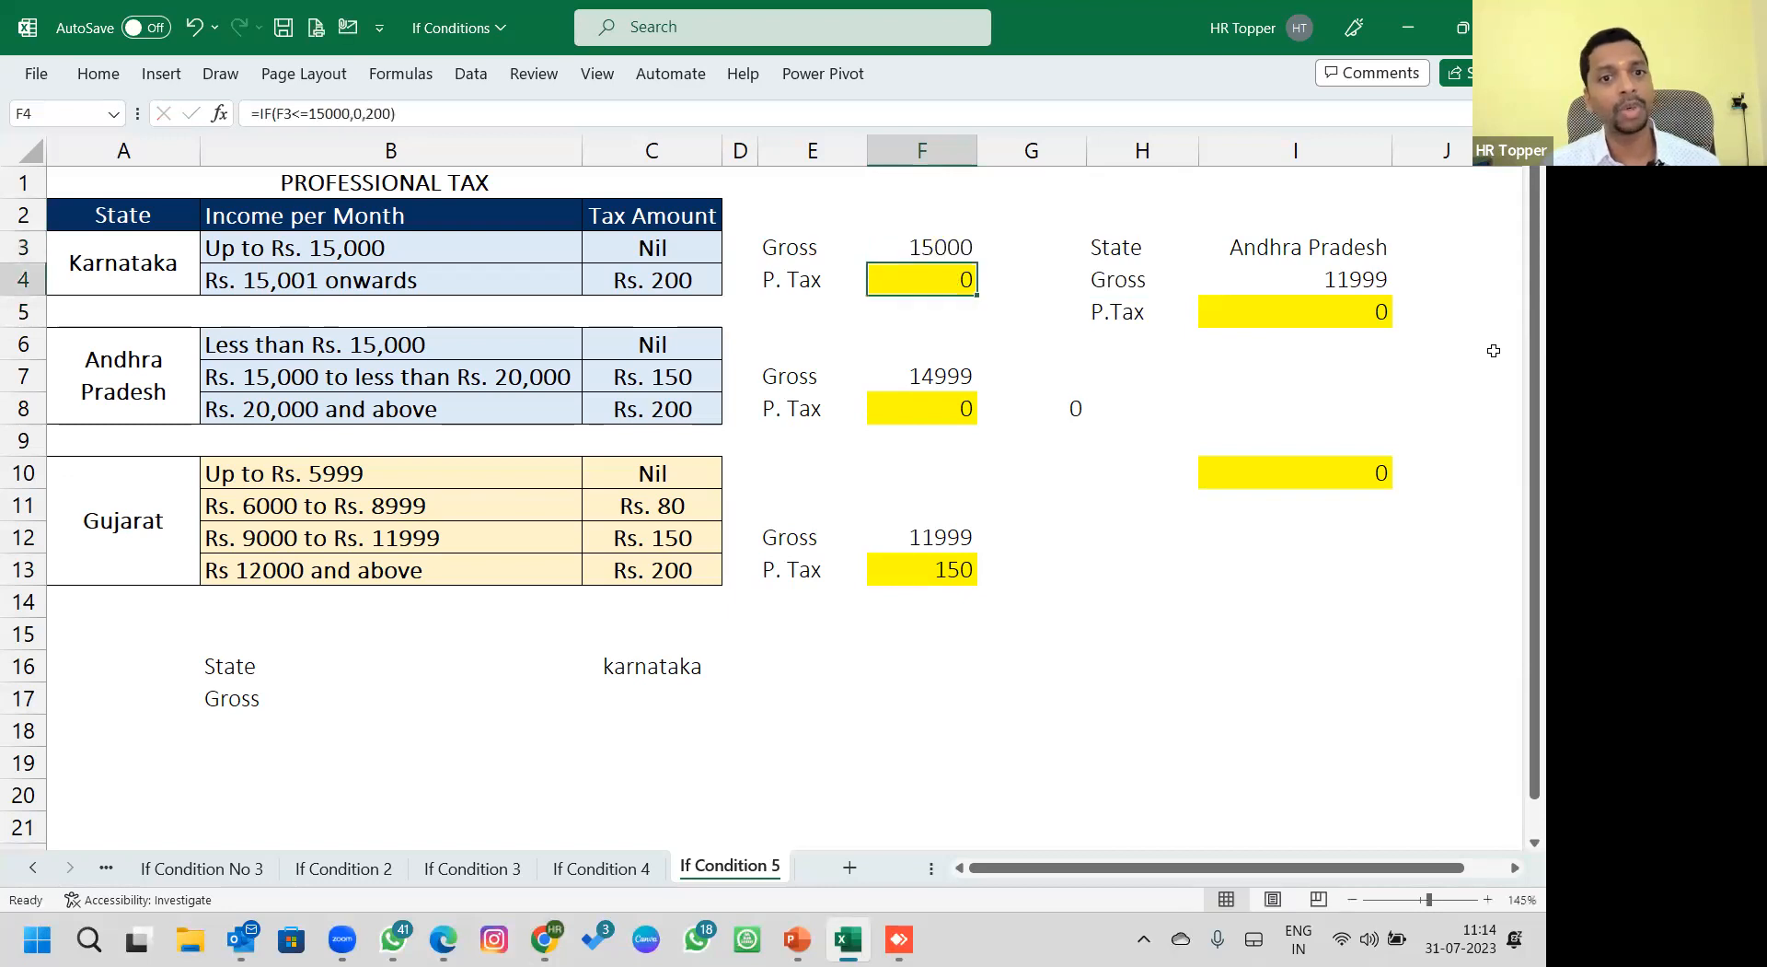
pyautogui.press('Up')
pyautogui.press('Down')
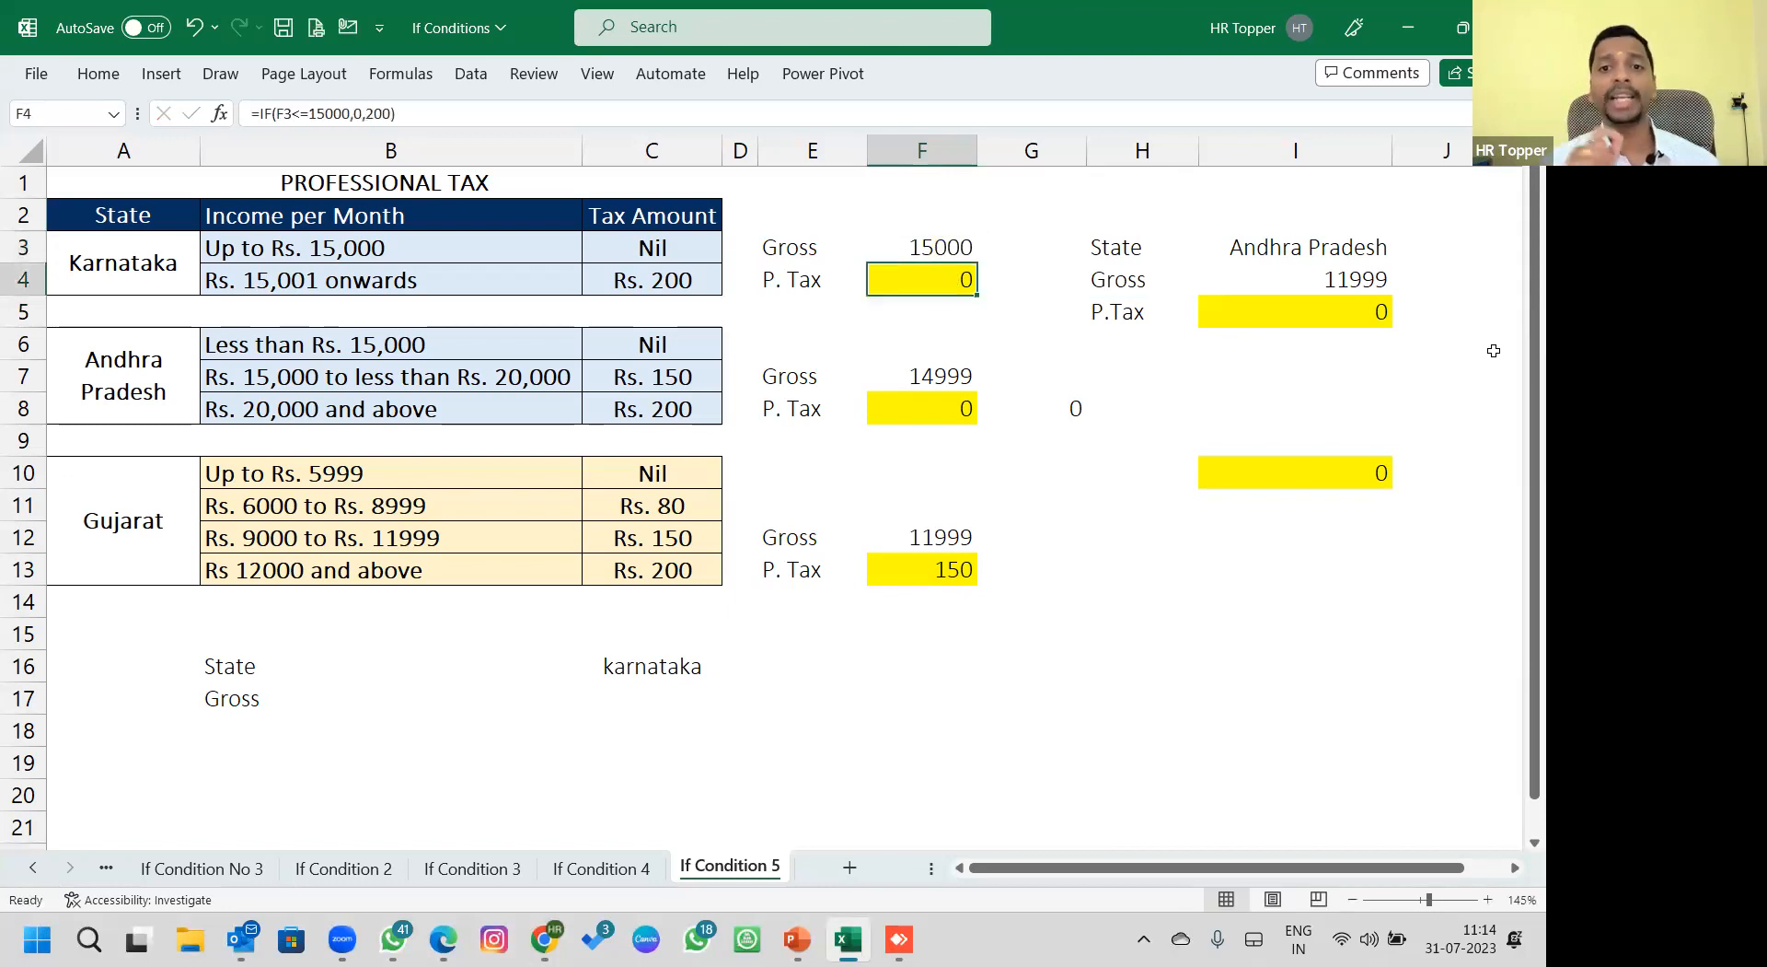
pyautogui.press('F2')
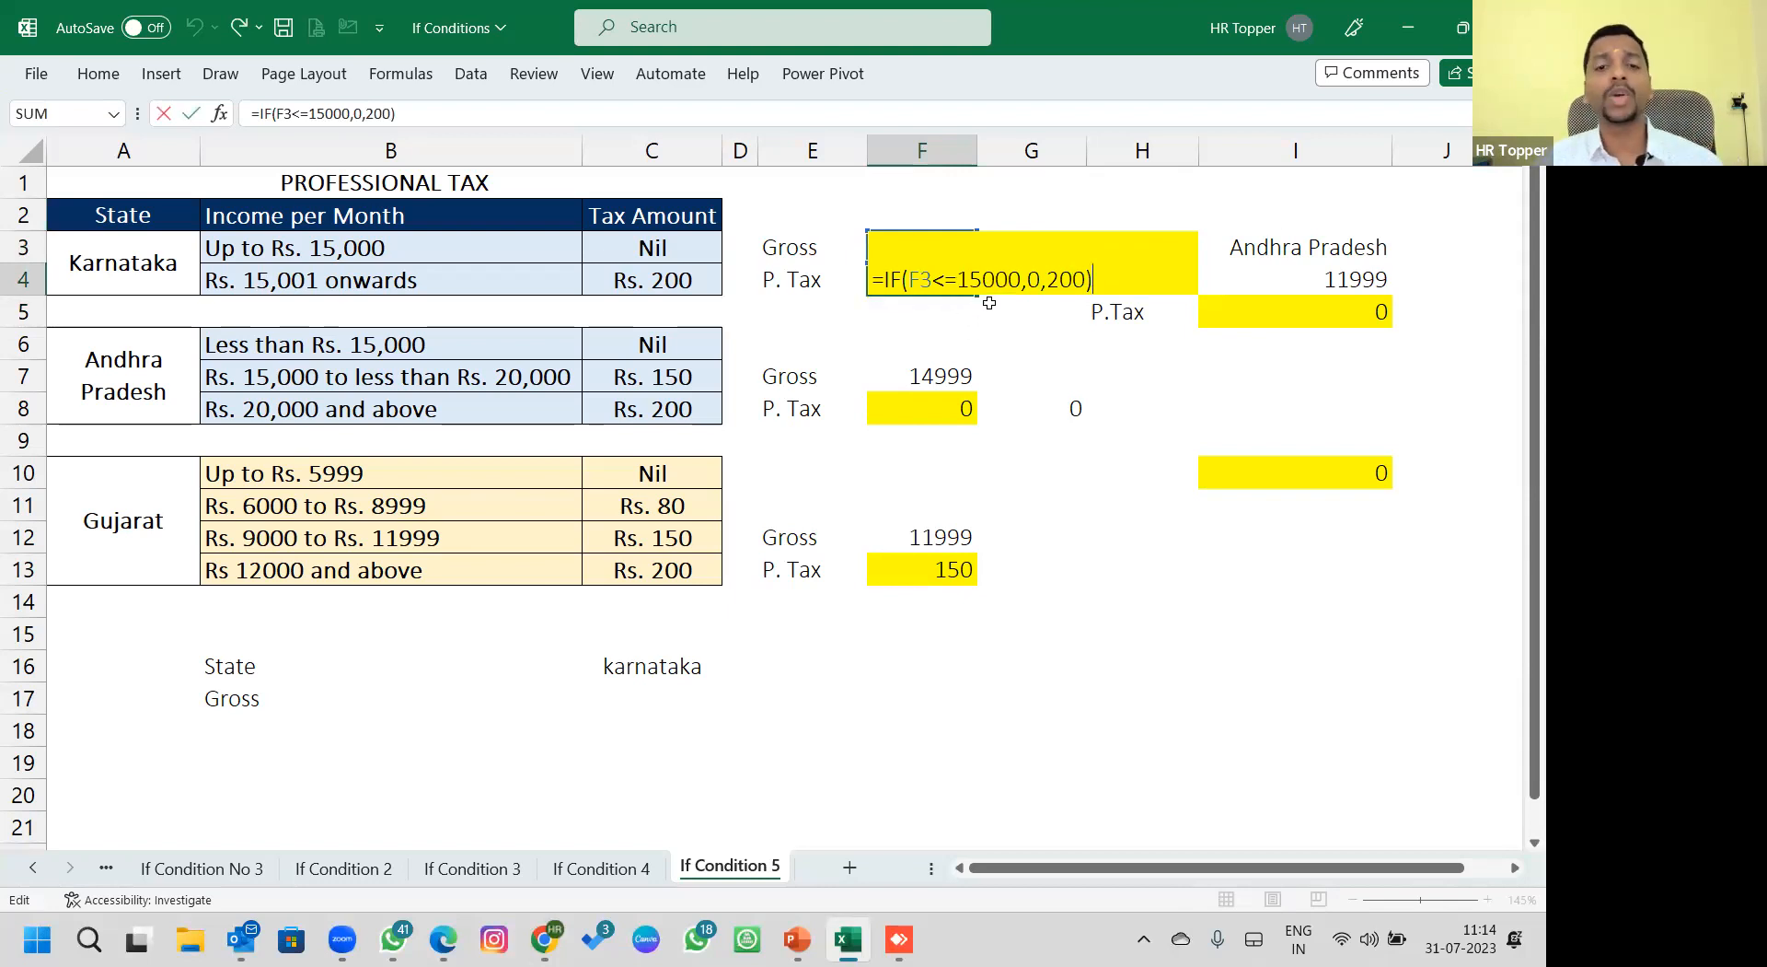
pyautogui.doubleClick(1034, 279)
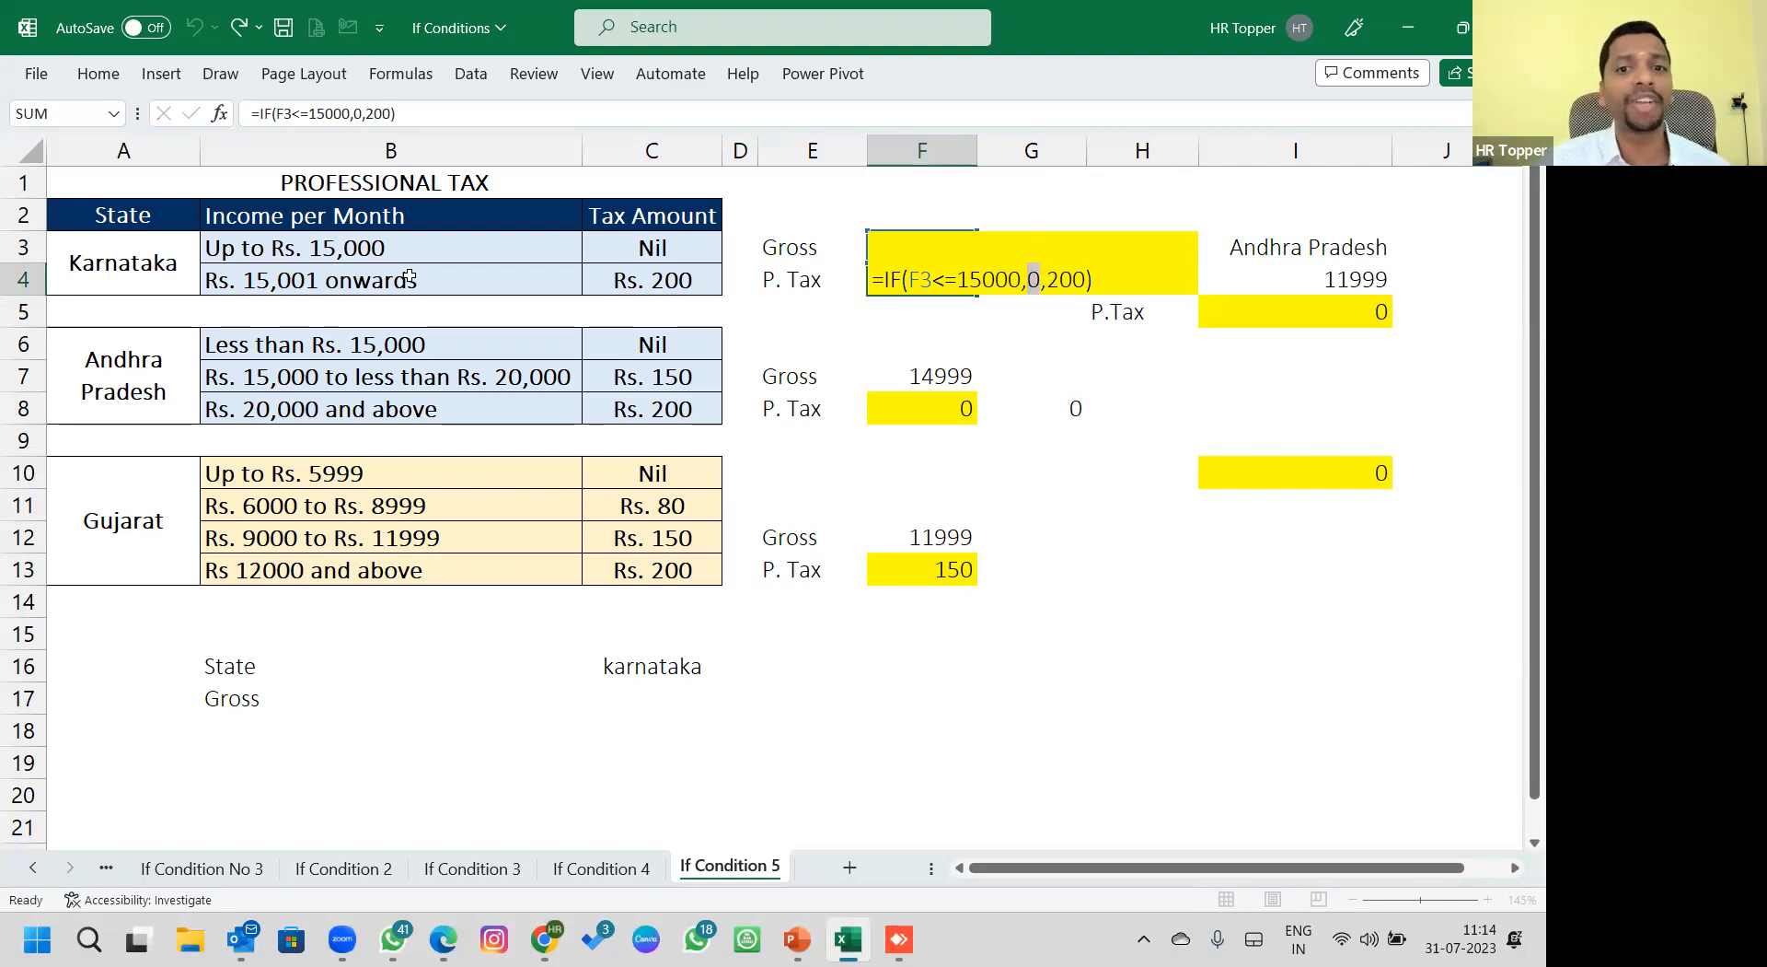
pyautogui.hotkey('ctrl', 'Return')
# Test the Karnataka P. Tax formula with gross salaries of 14999 and 15001 in F3.
pyautogui.press('Up')
pyautogui.write('14999')
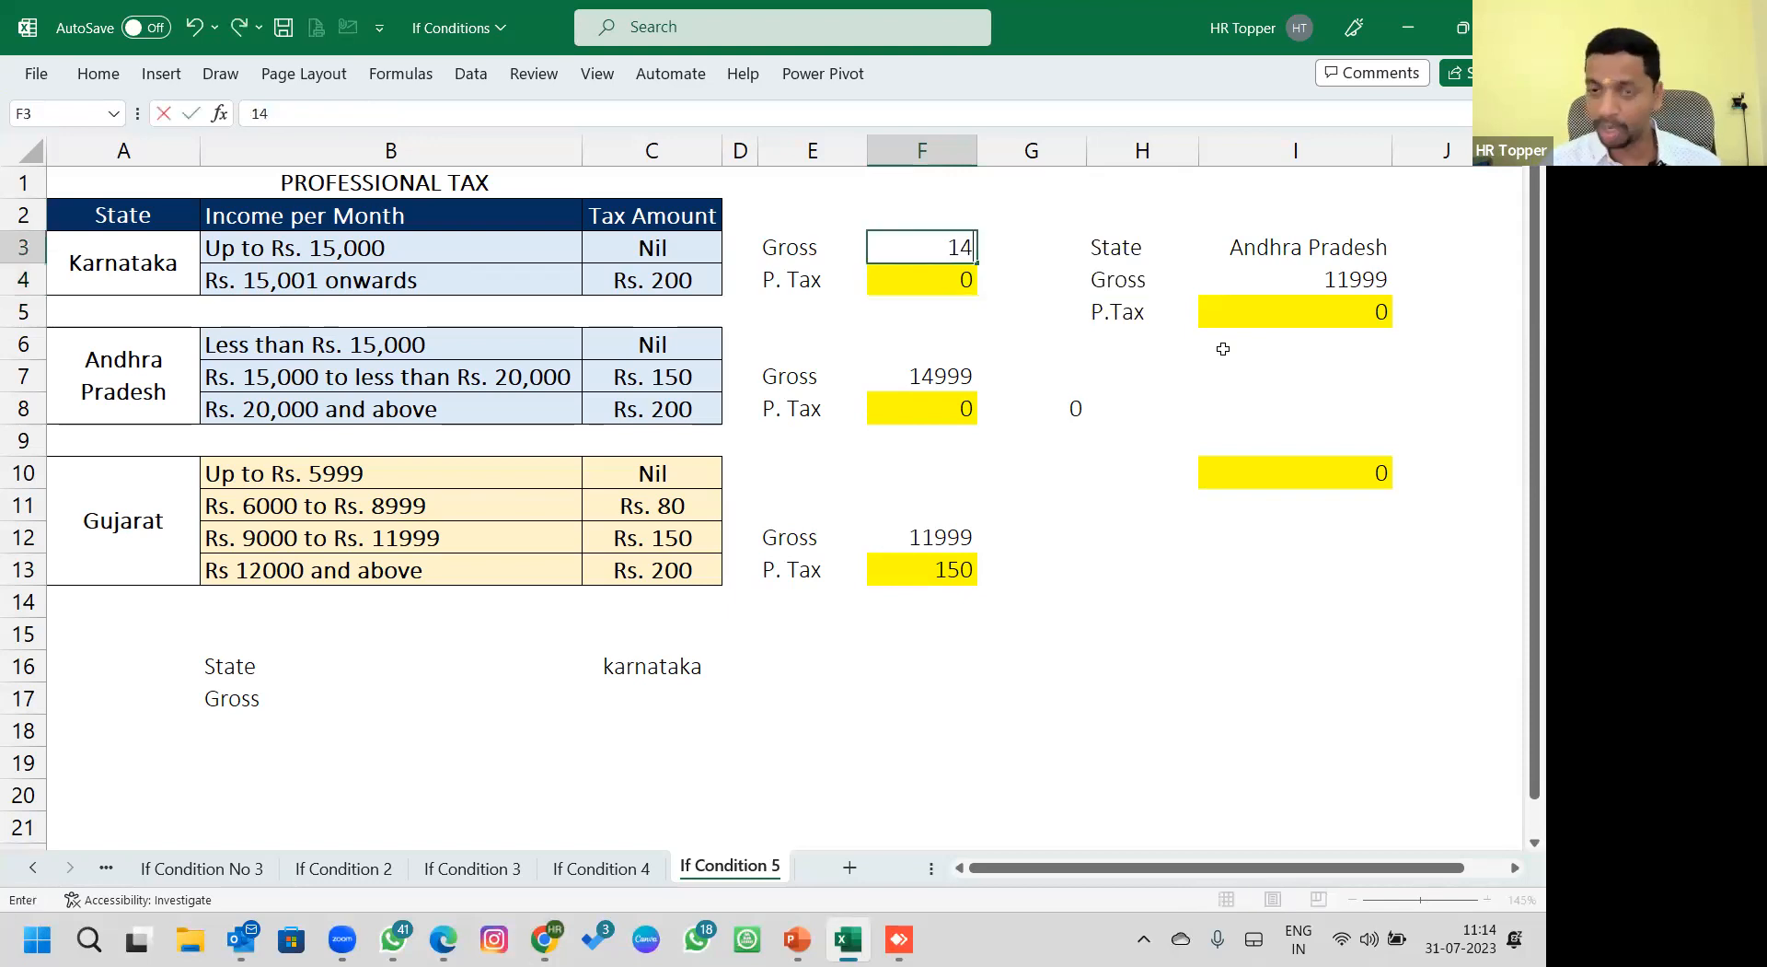
pyautogui.press('Return')
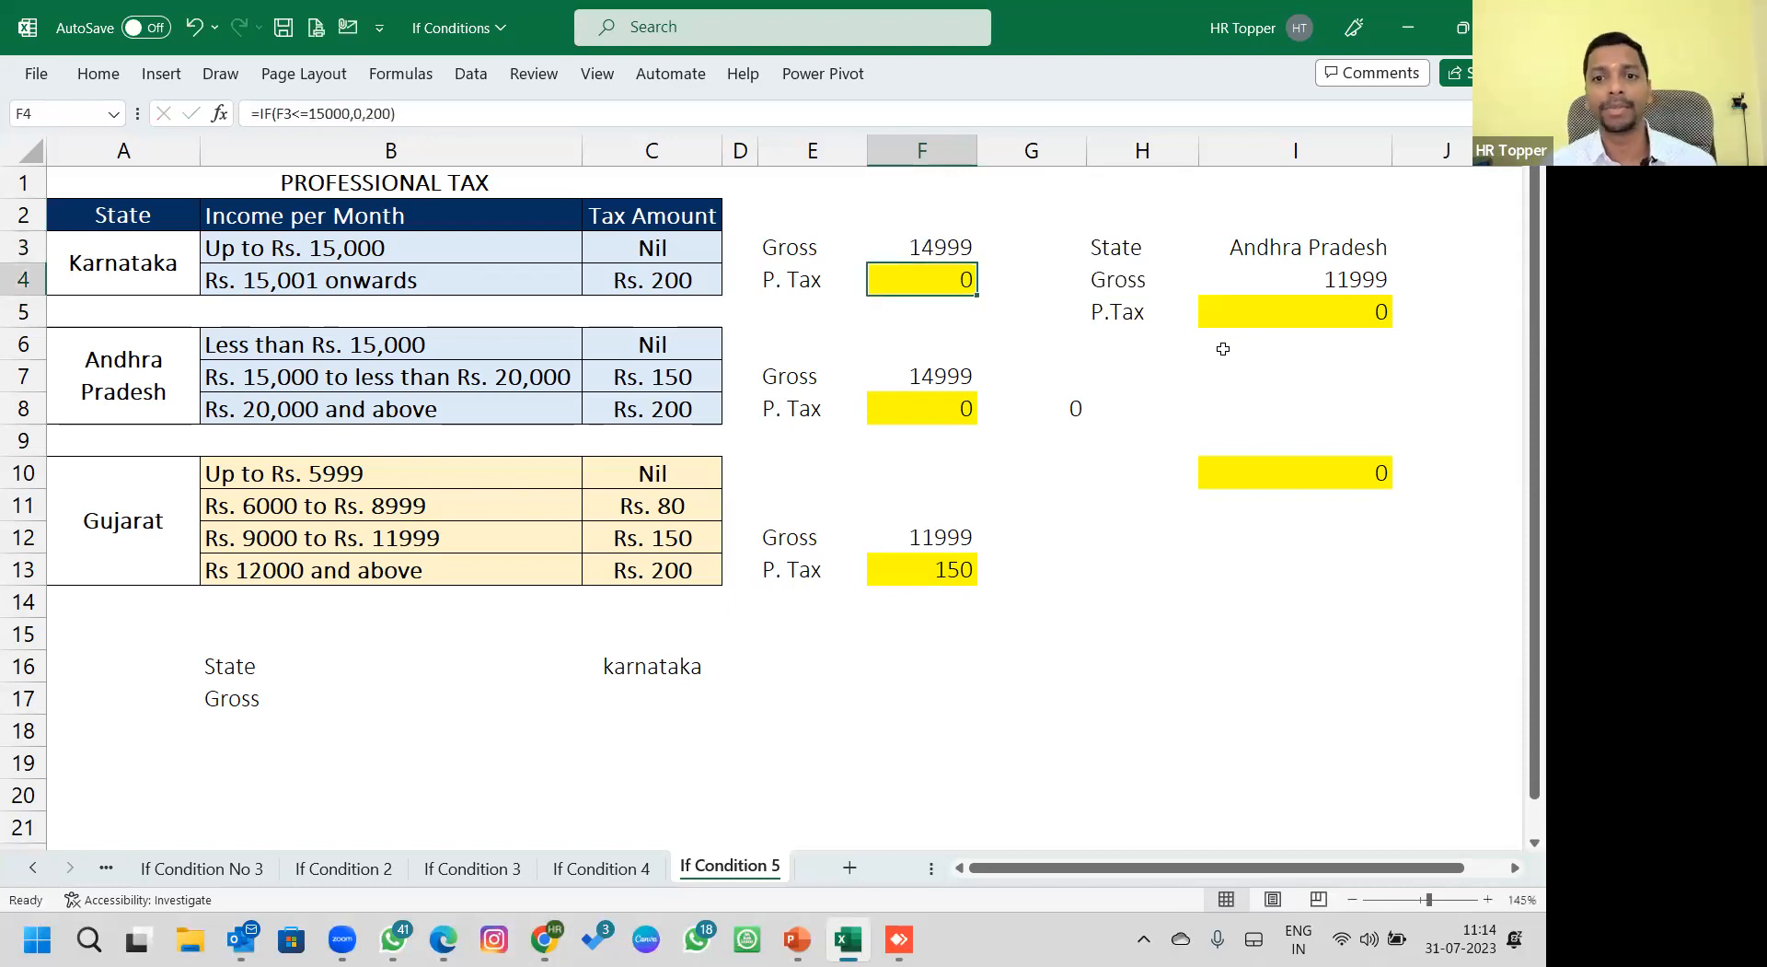
pyautogui.press('Up')
pyautogui.press('Down')
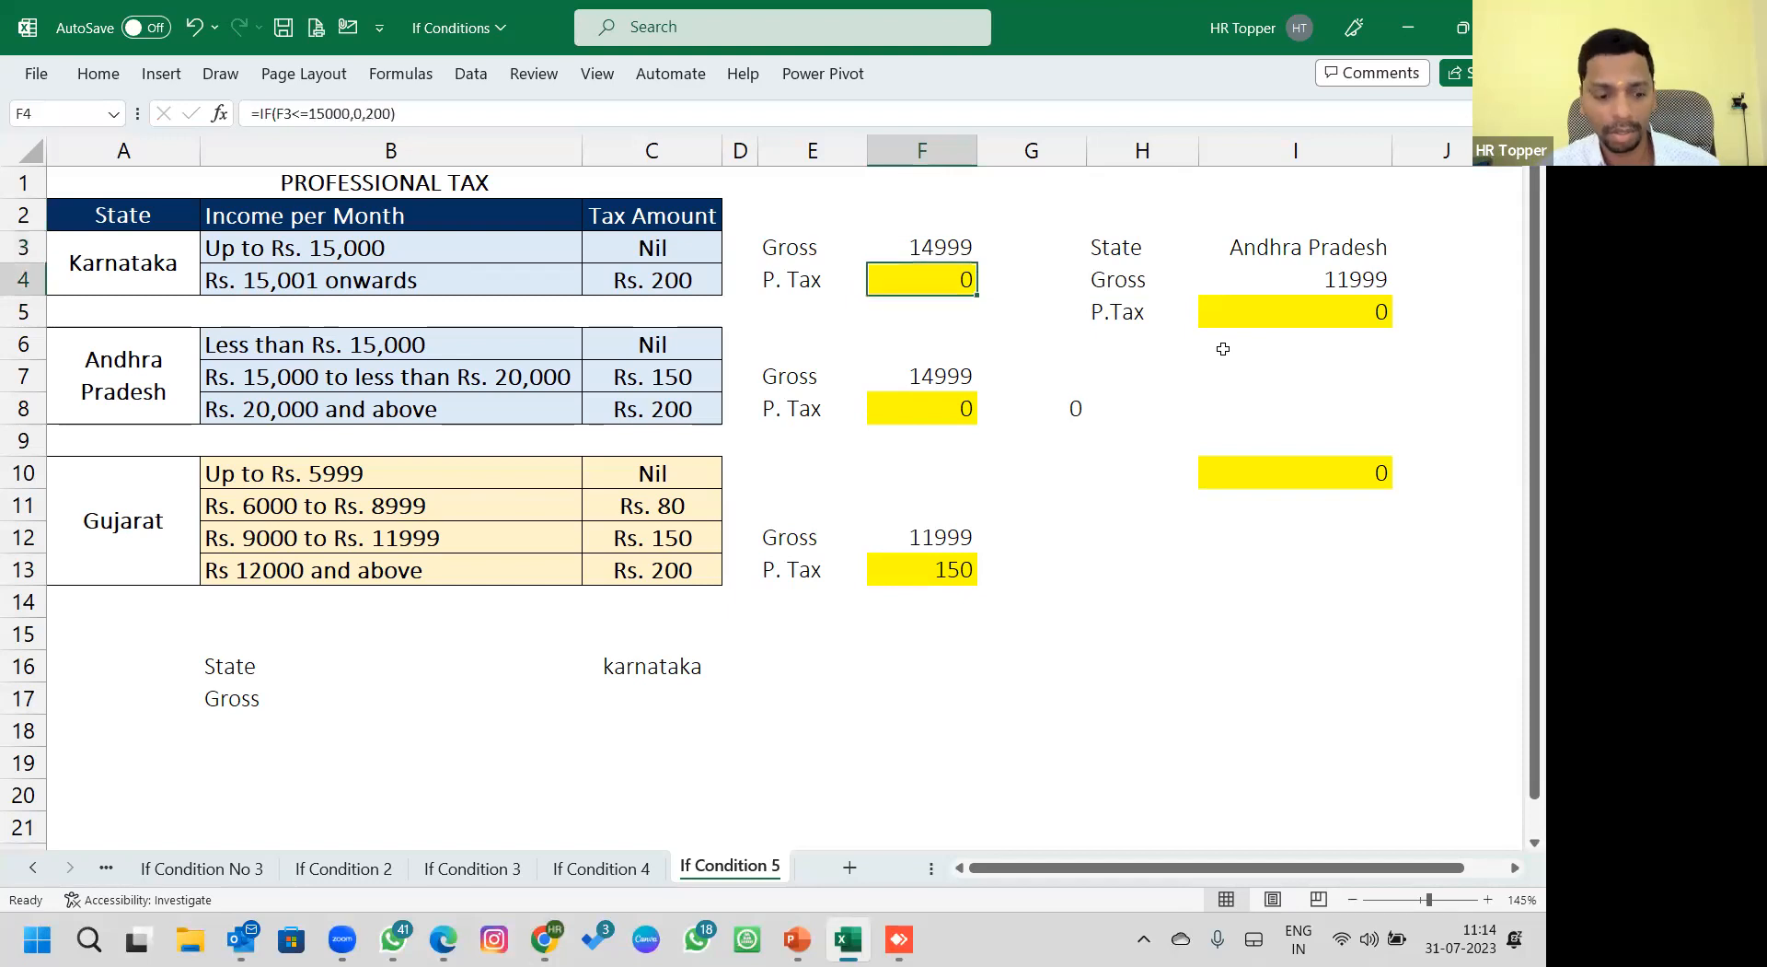
pyautogui.press('Up')
pyautogui.write('15001')
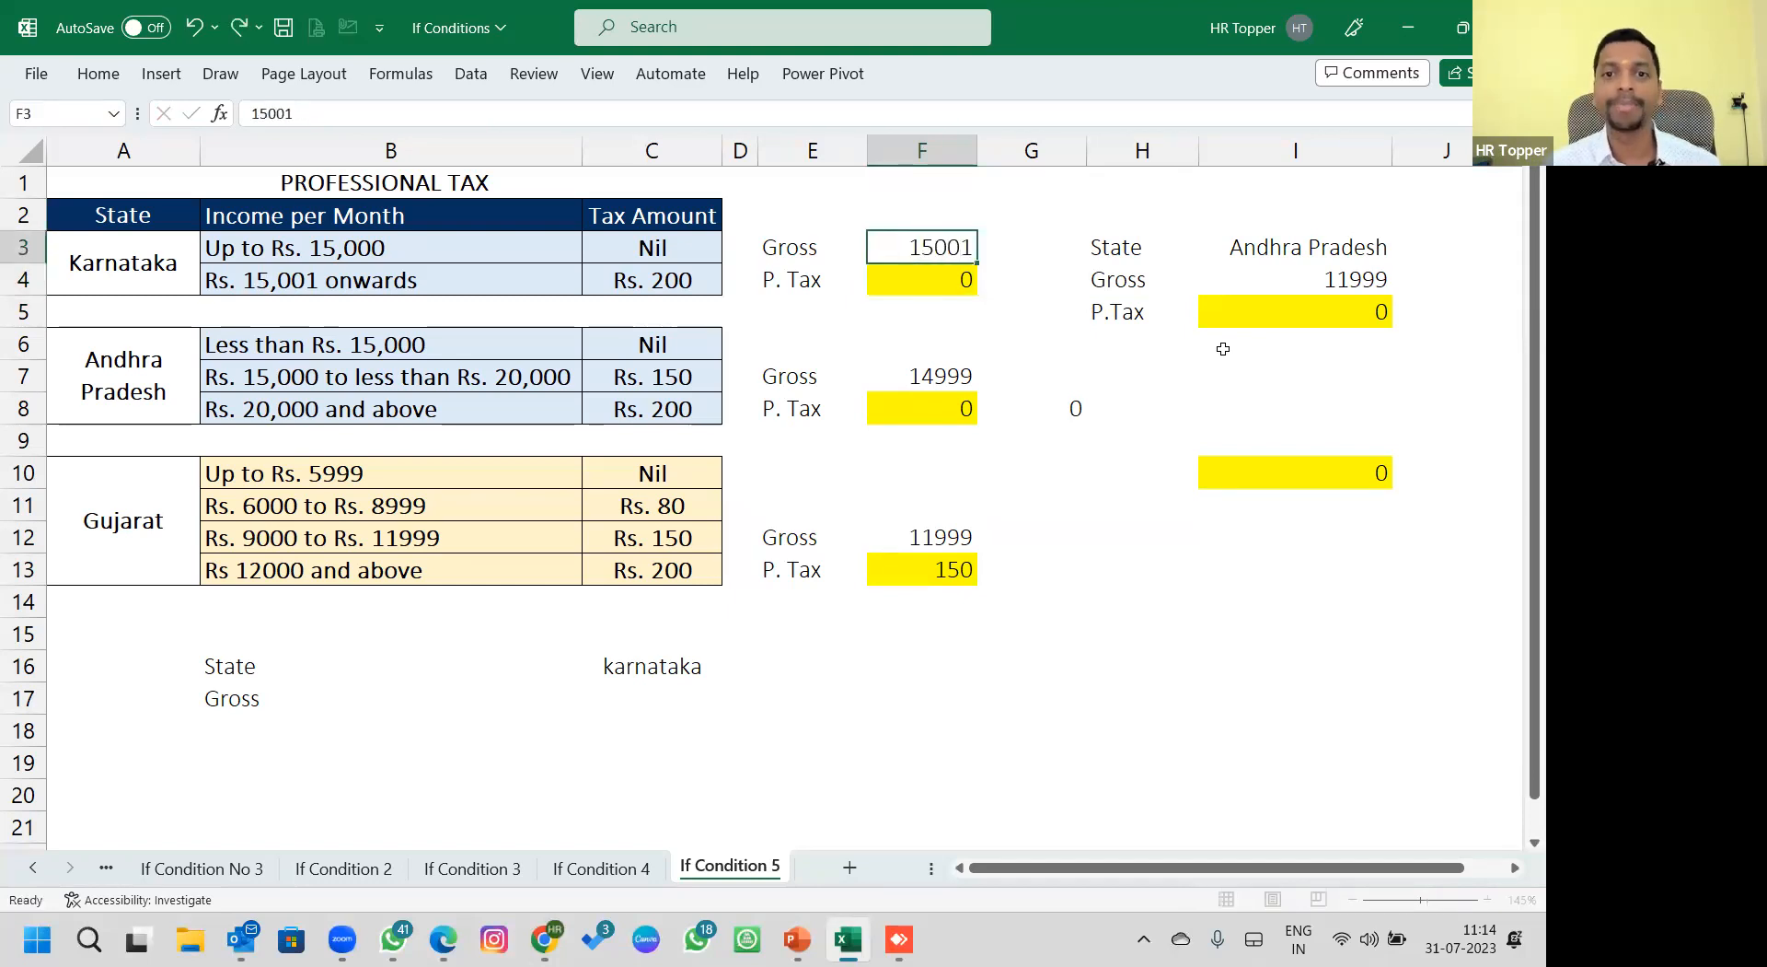
pyautogui.press('Return')
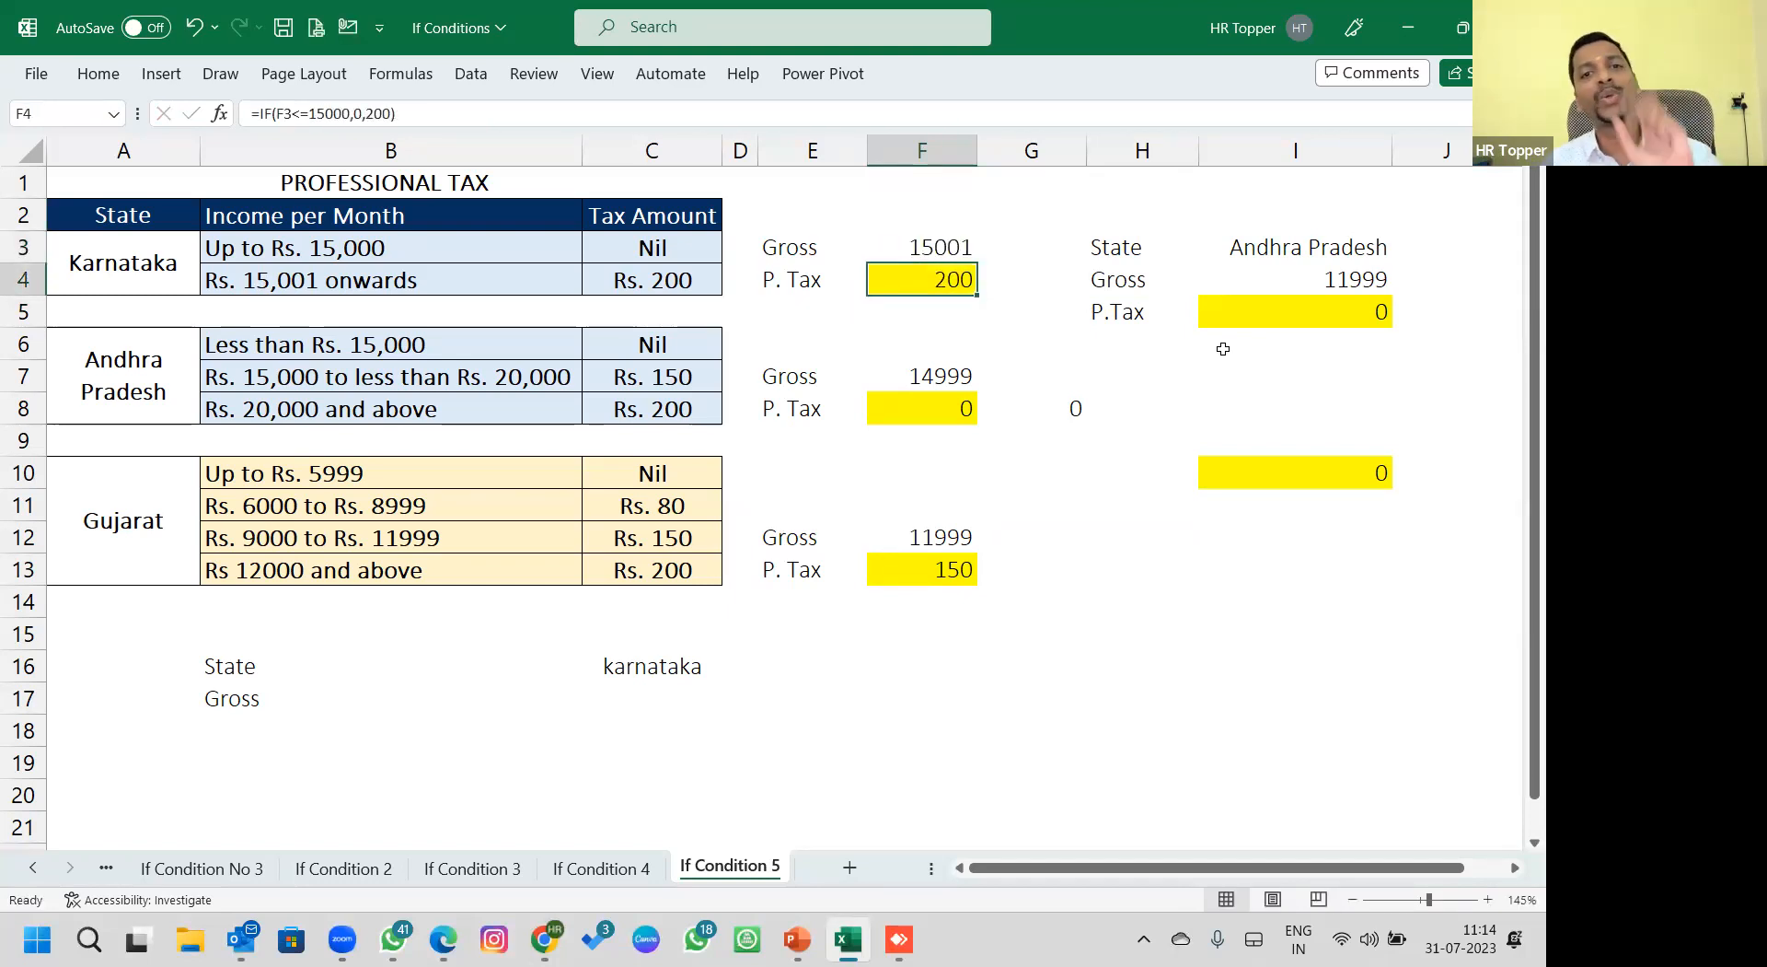
# Clear the Andhra Pradesh P. Tax result in F8 and begin the formula =IF(F7<15000,0, for the nil tax slab.
pyautogui.press('Down')
pyautogui.press('Down')
pyautogui.press('Down')
pyautogui.press('Down')
pyautogui.press('Delete')
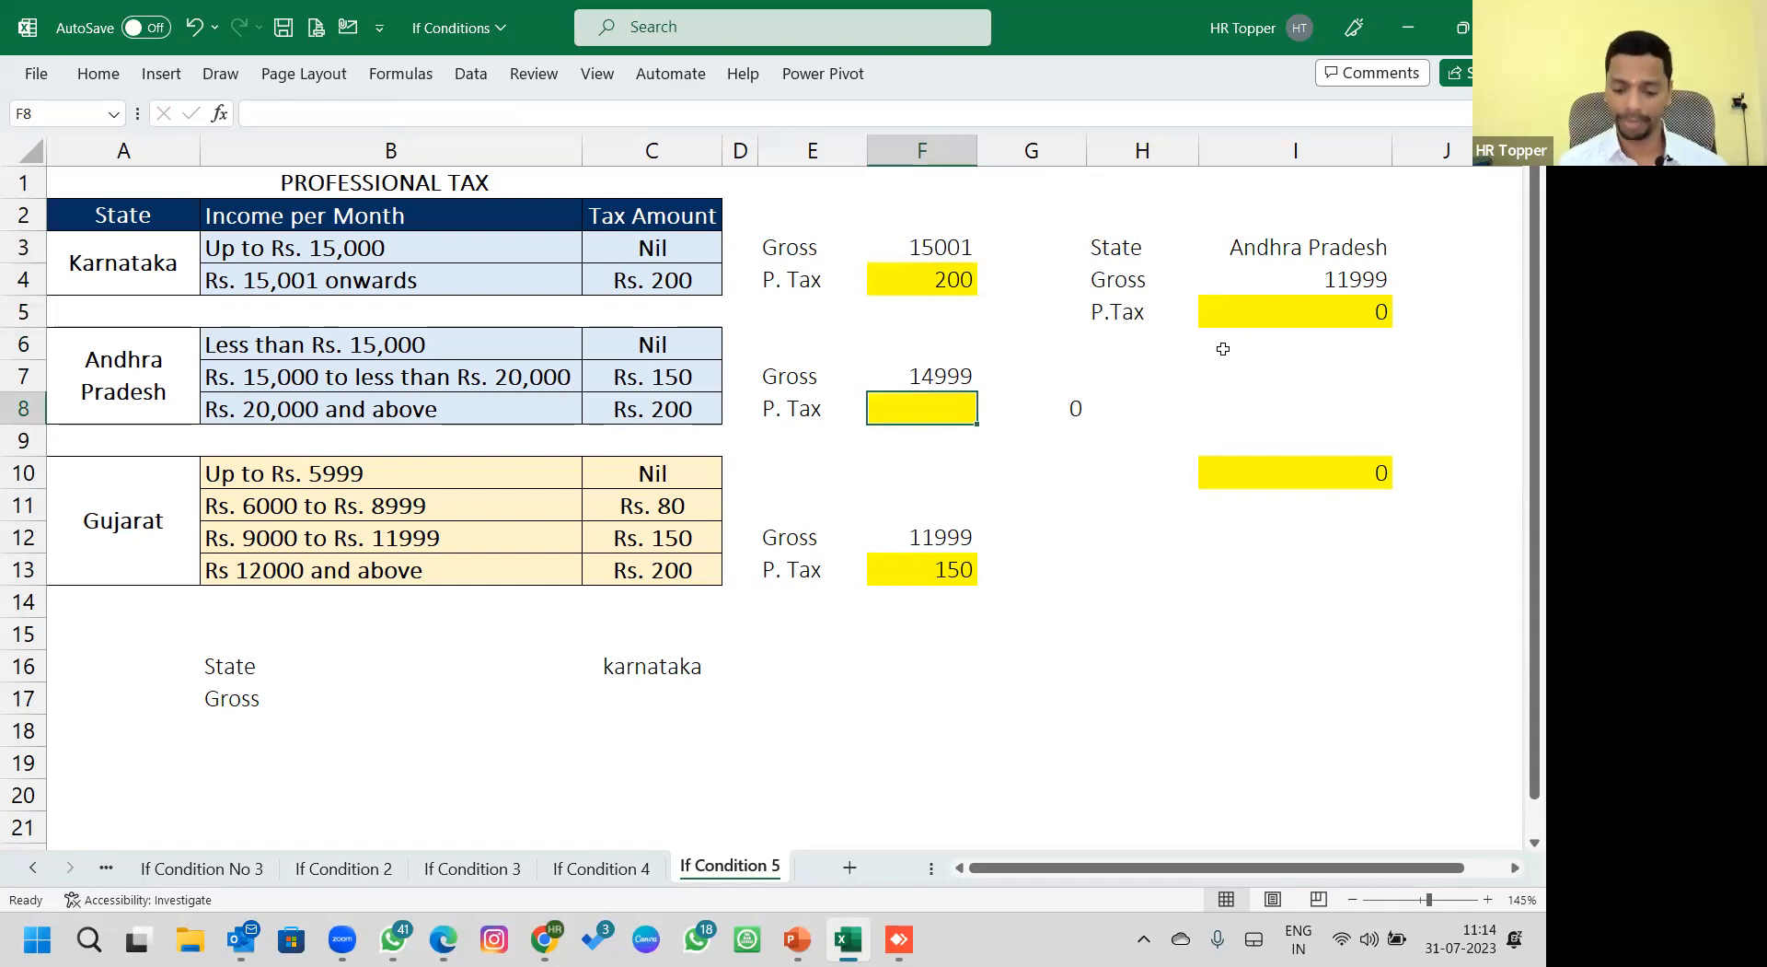
pyautogui.write('=if(')
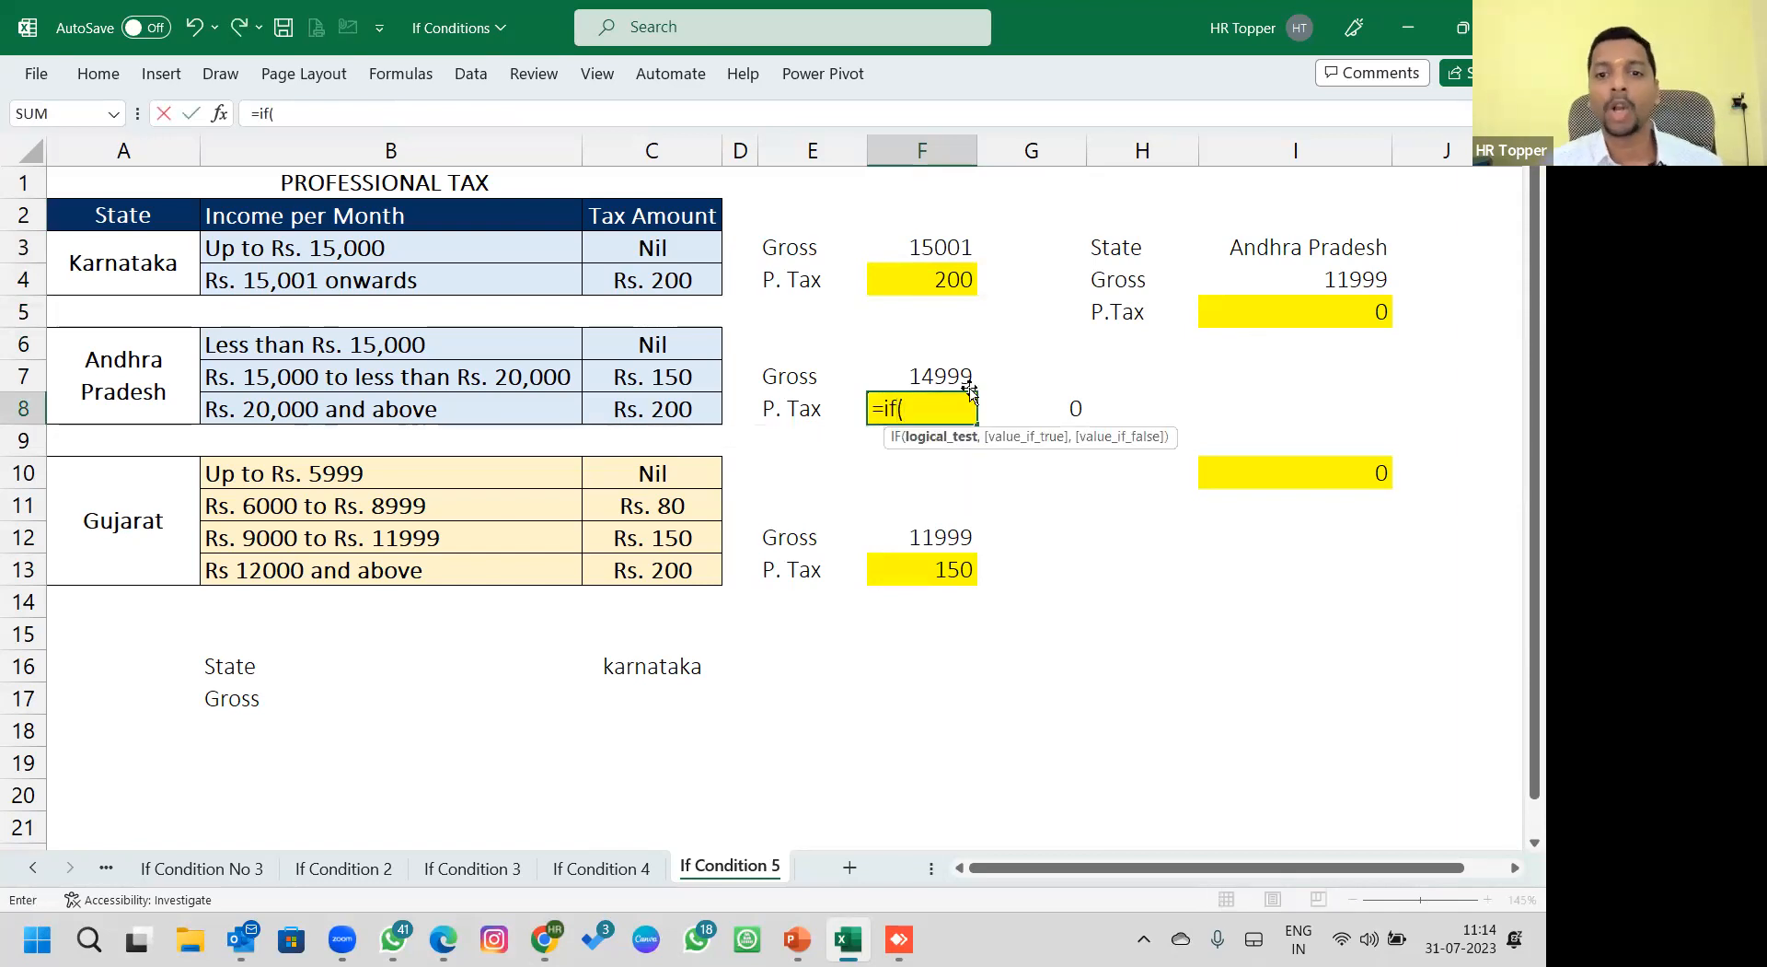
pyautogui.click(937, 377)
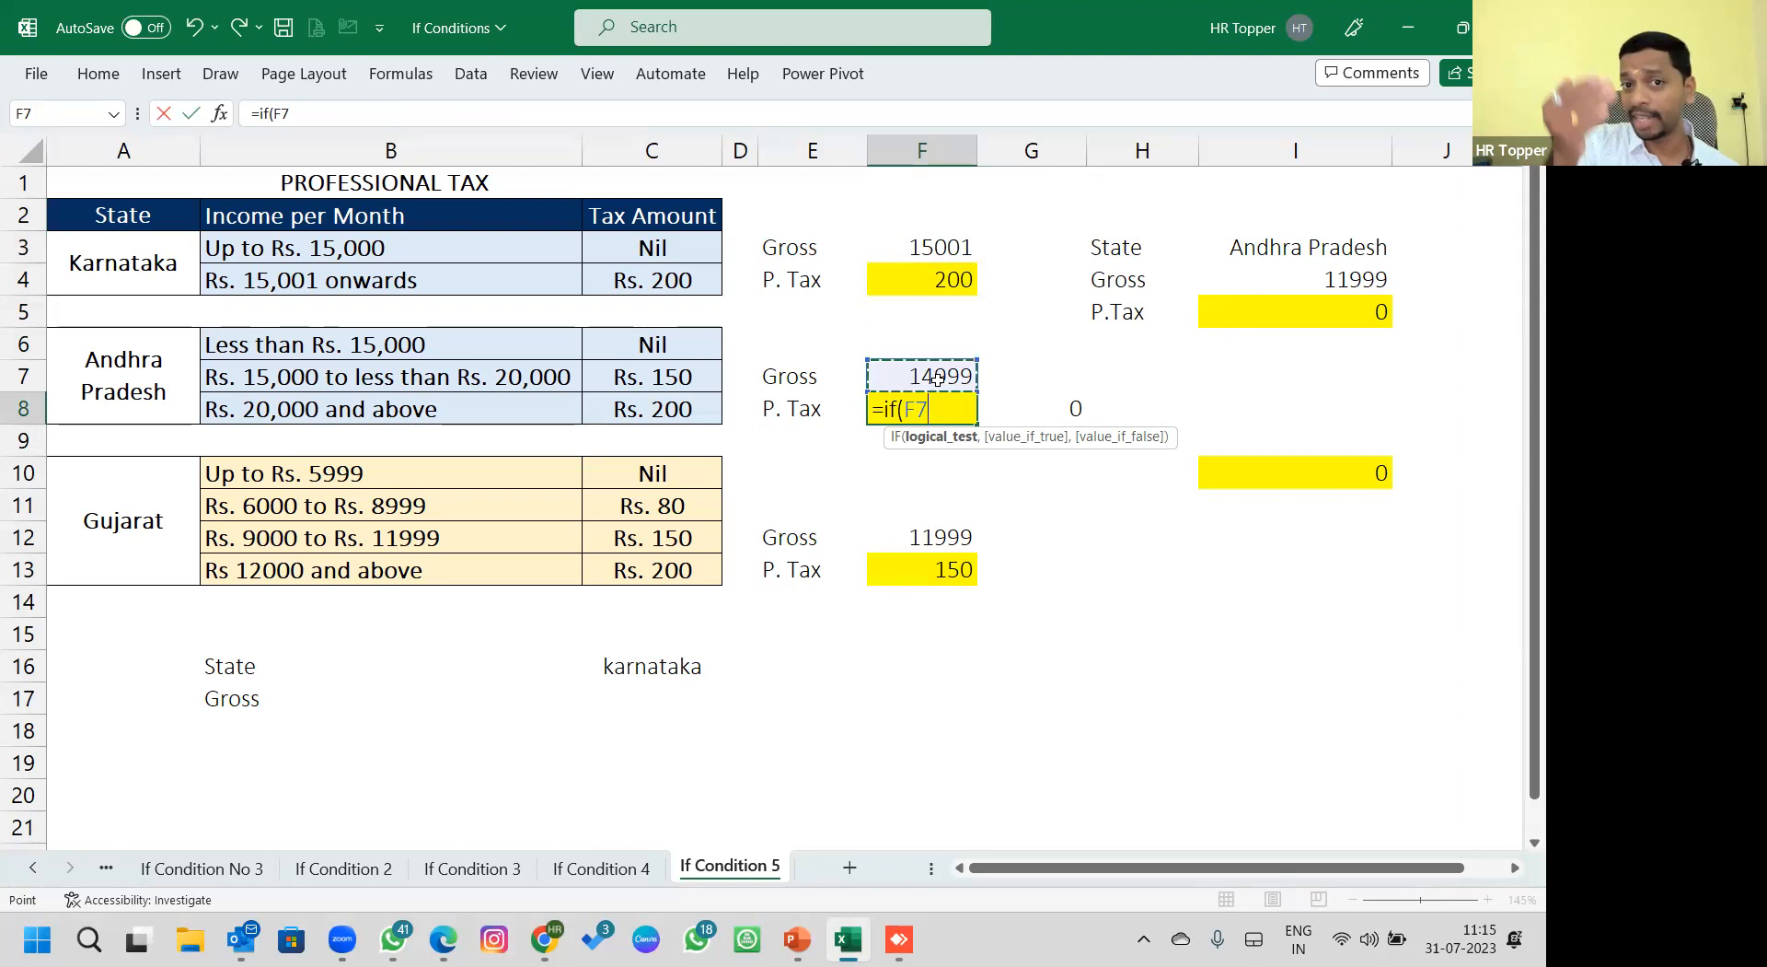
pyautogui.write('<')
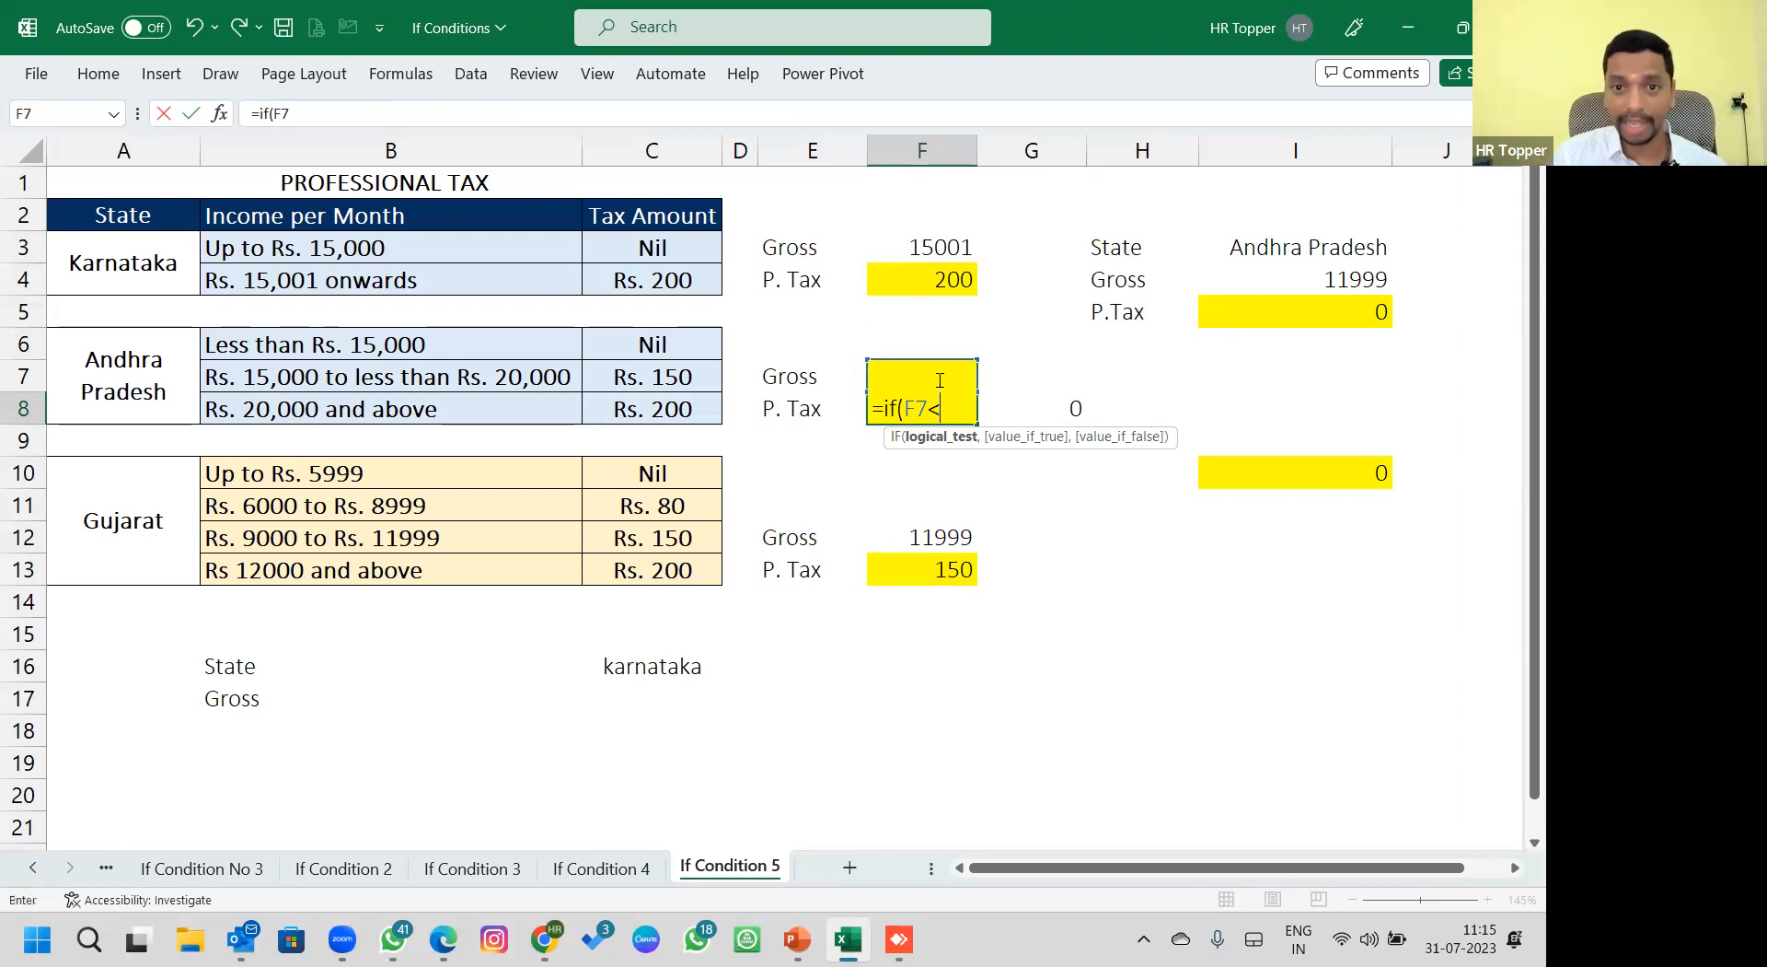
pyautogui.write('15000')
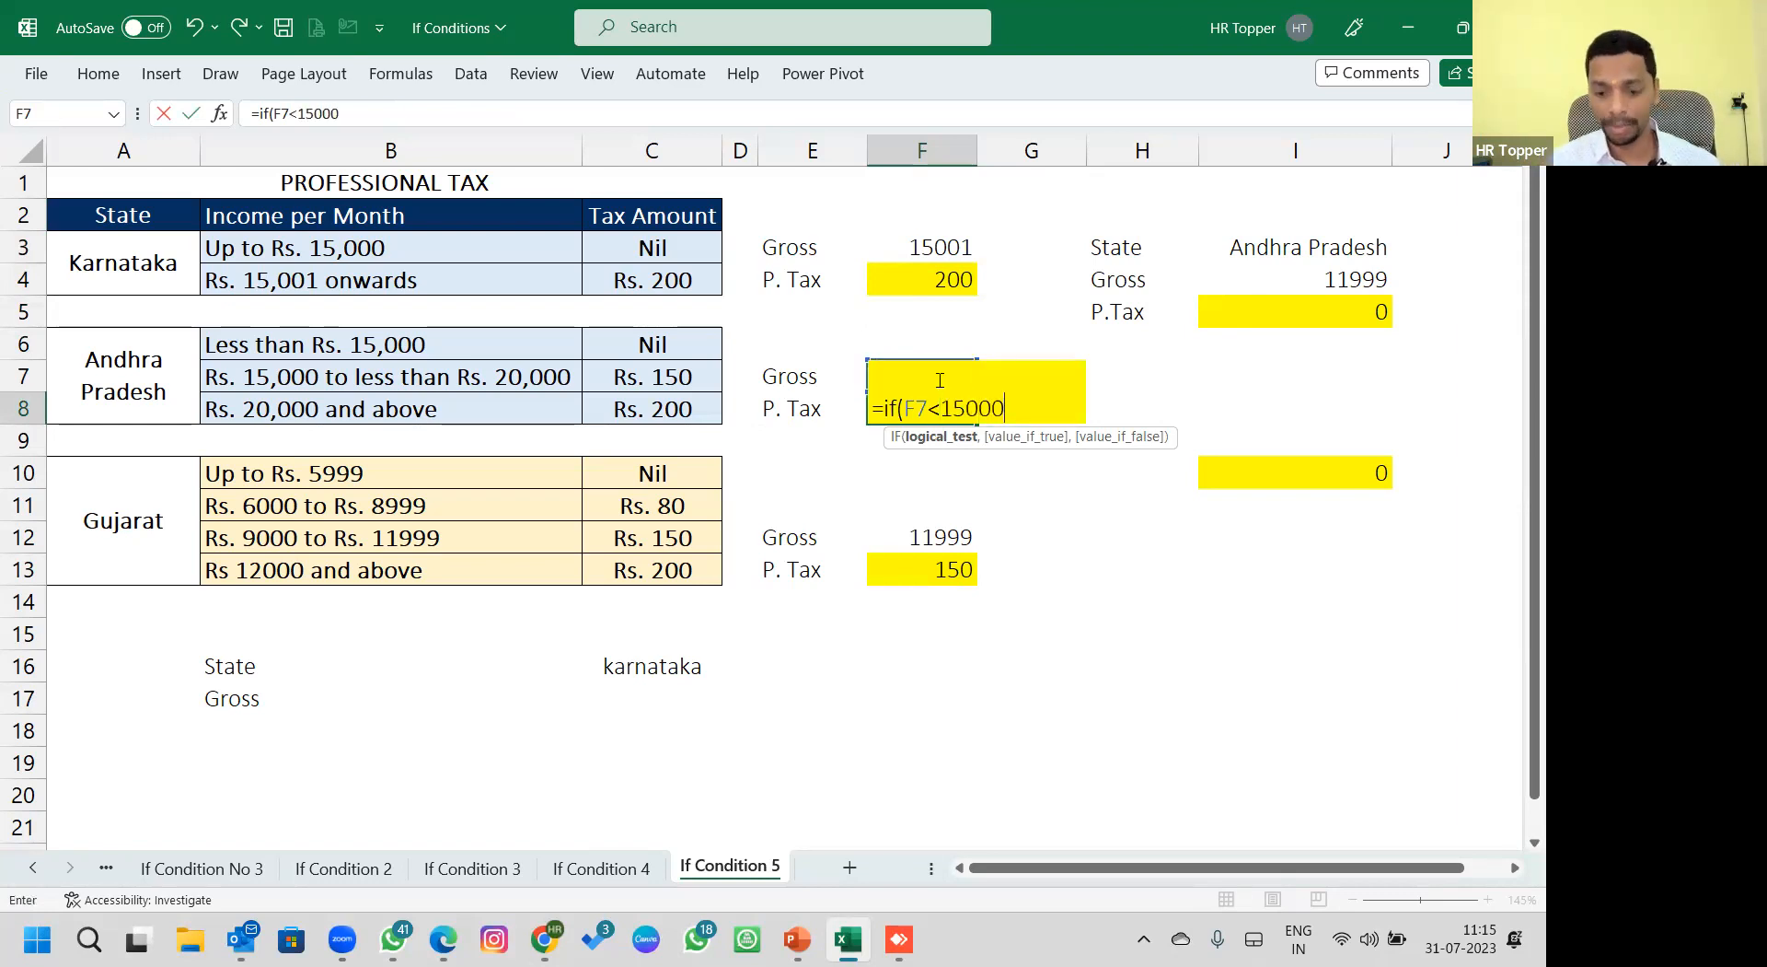
pyautogui.write(',')
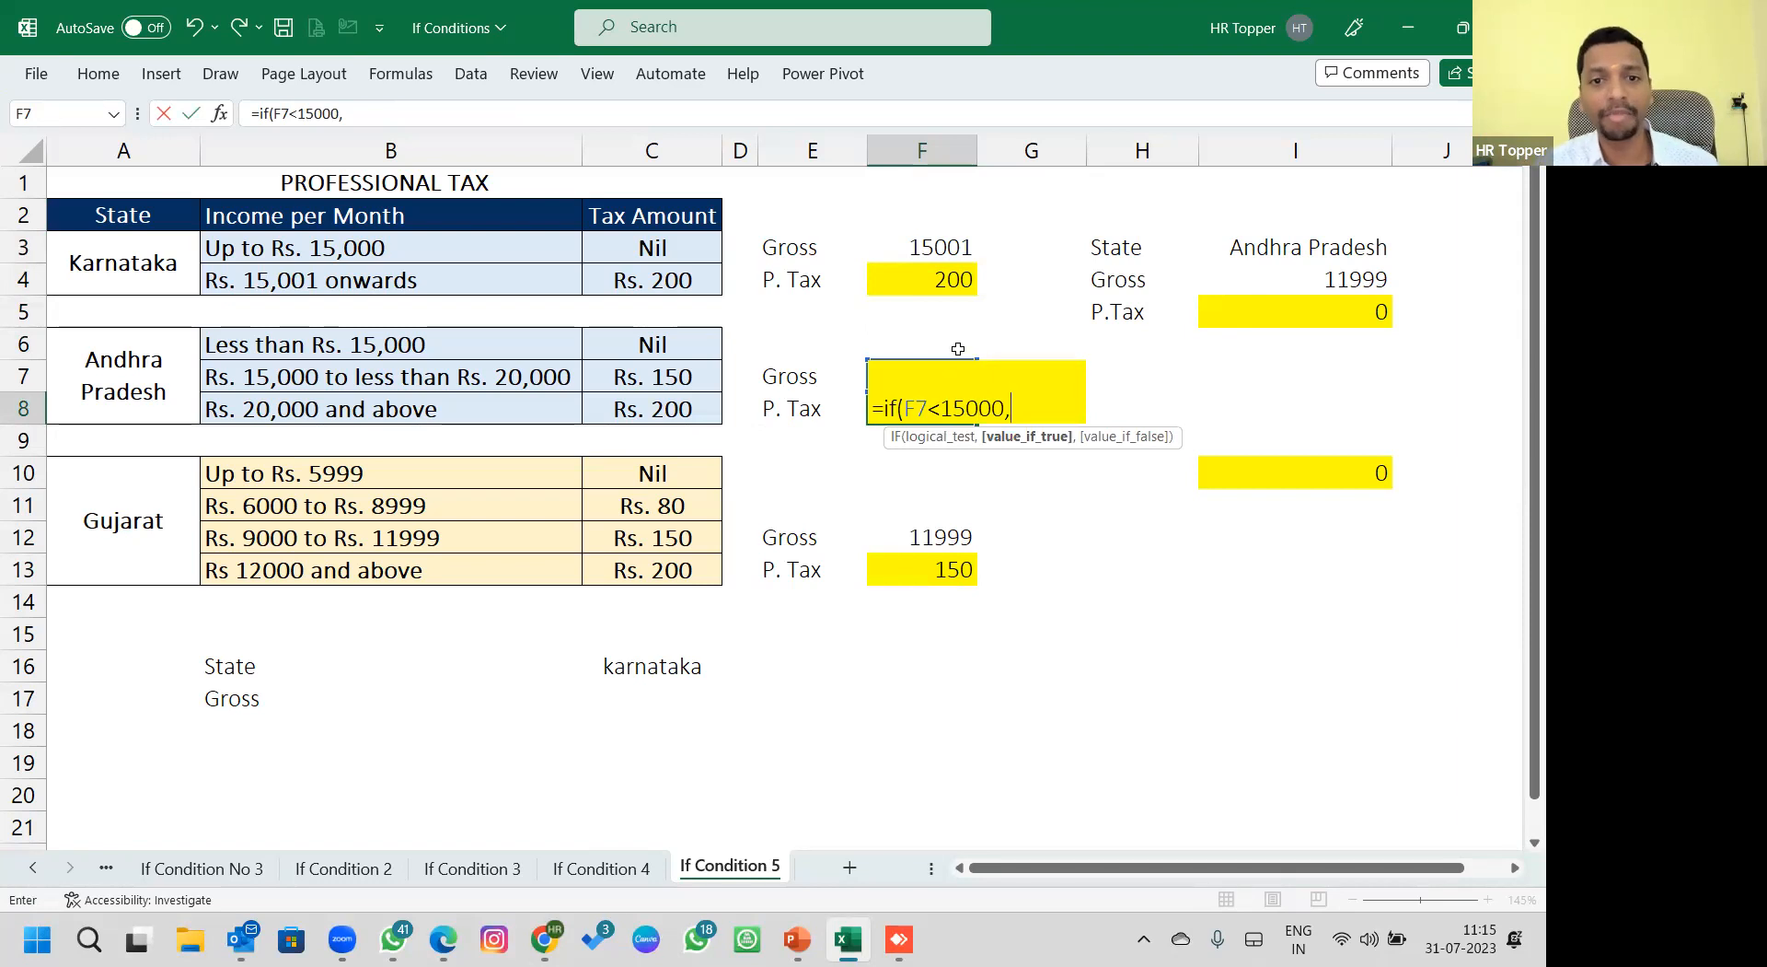
pyautogui.write('0,')
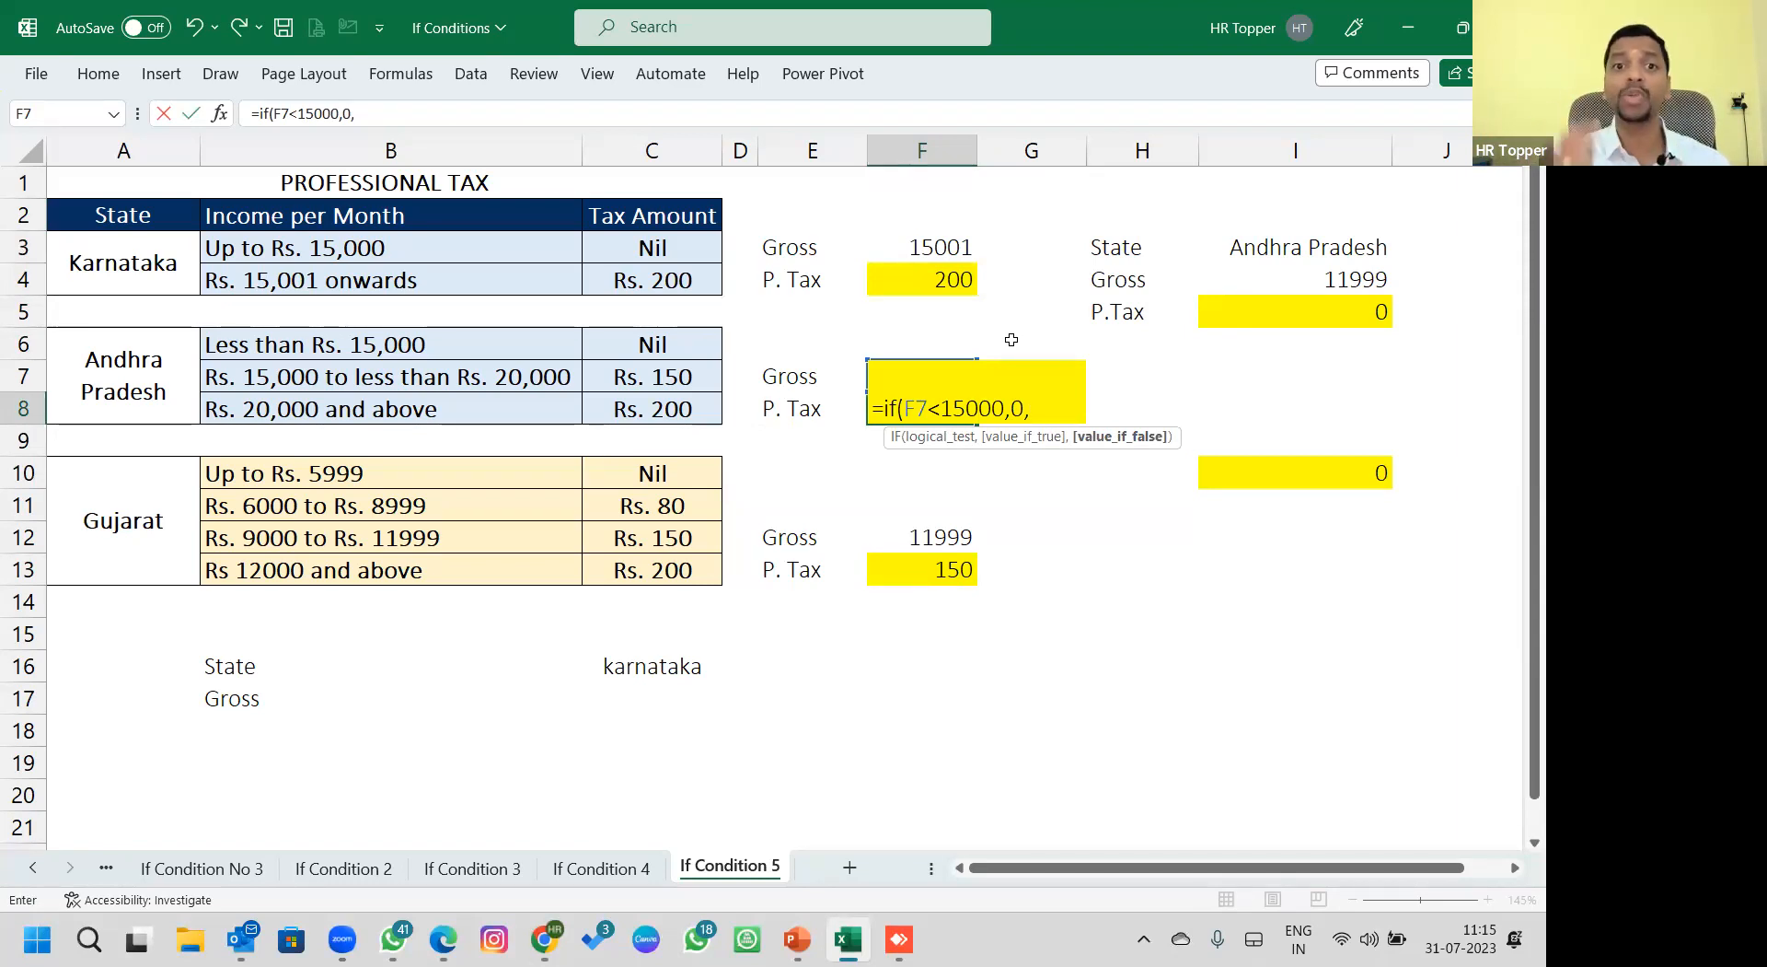
# Complete the Andhra Pradesh formula in F8 with the nested condition IF(F7<20000,150,200).
pyautogui.write('if(')
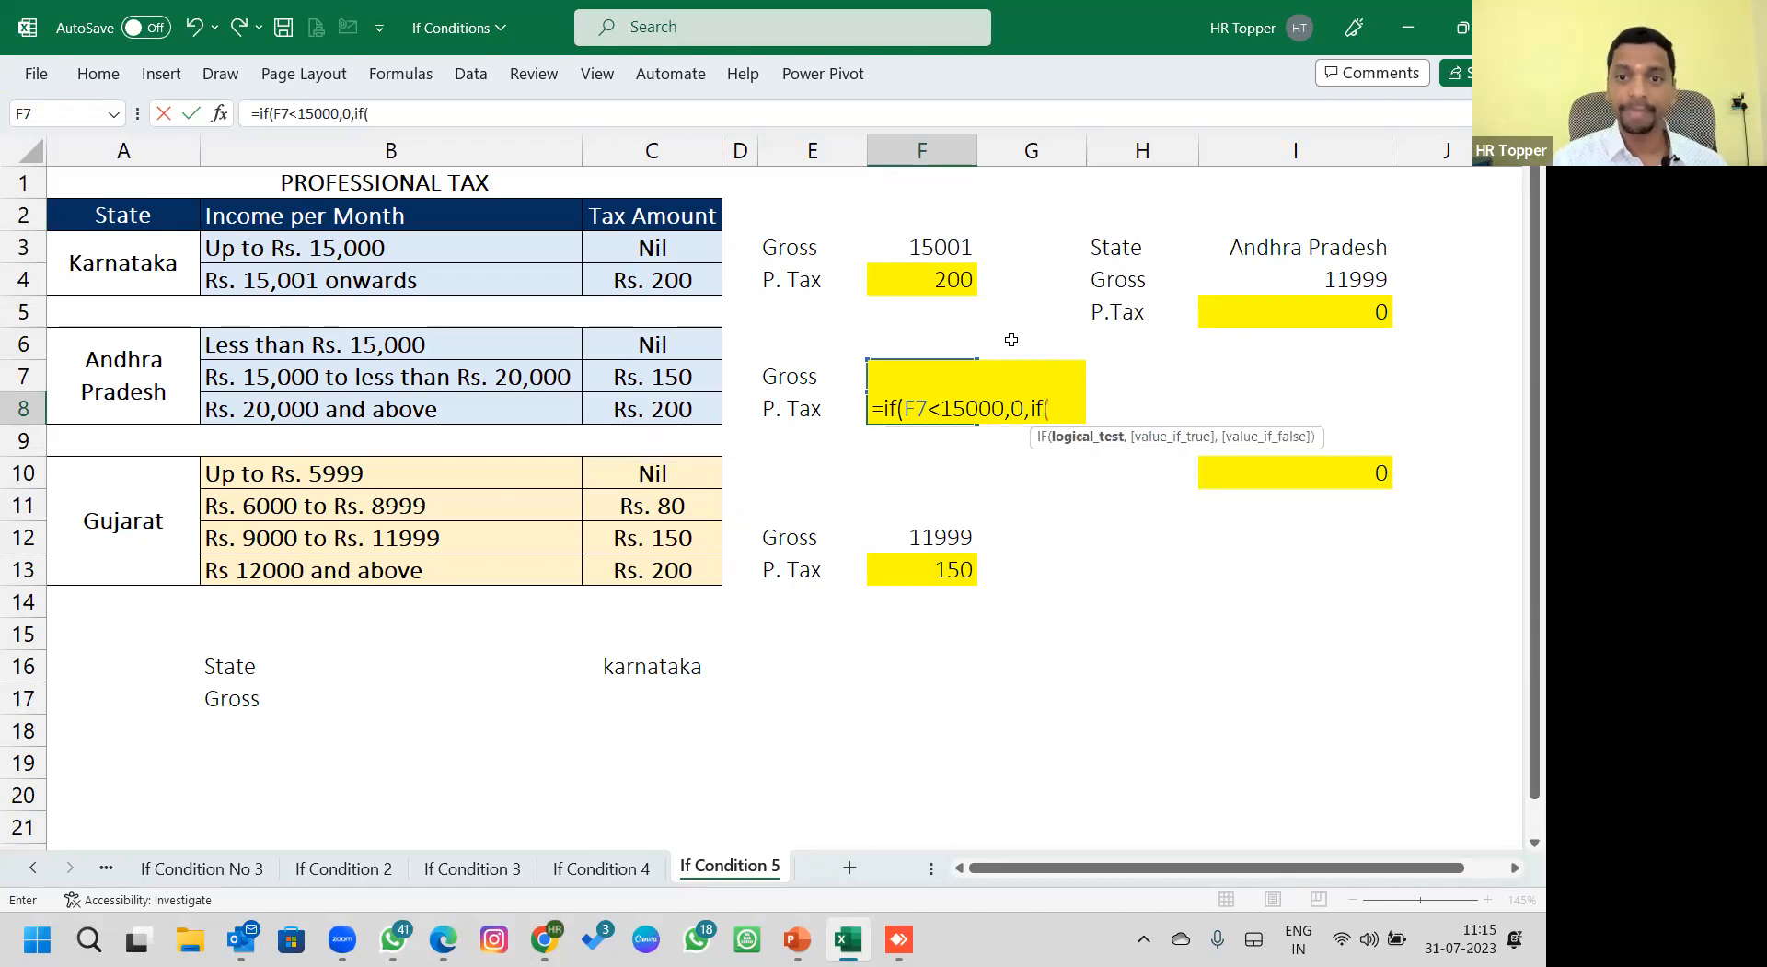
pyautogui.press('Up')
pyautogui.press('Down')
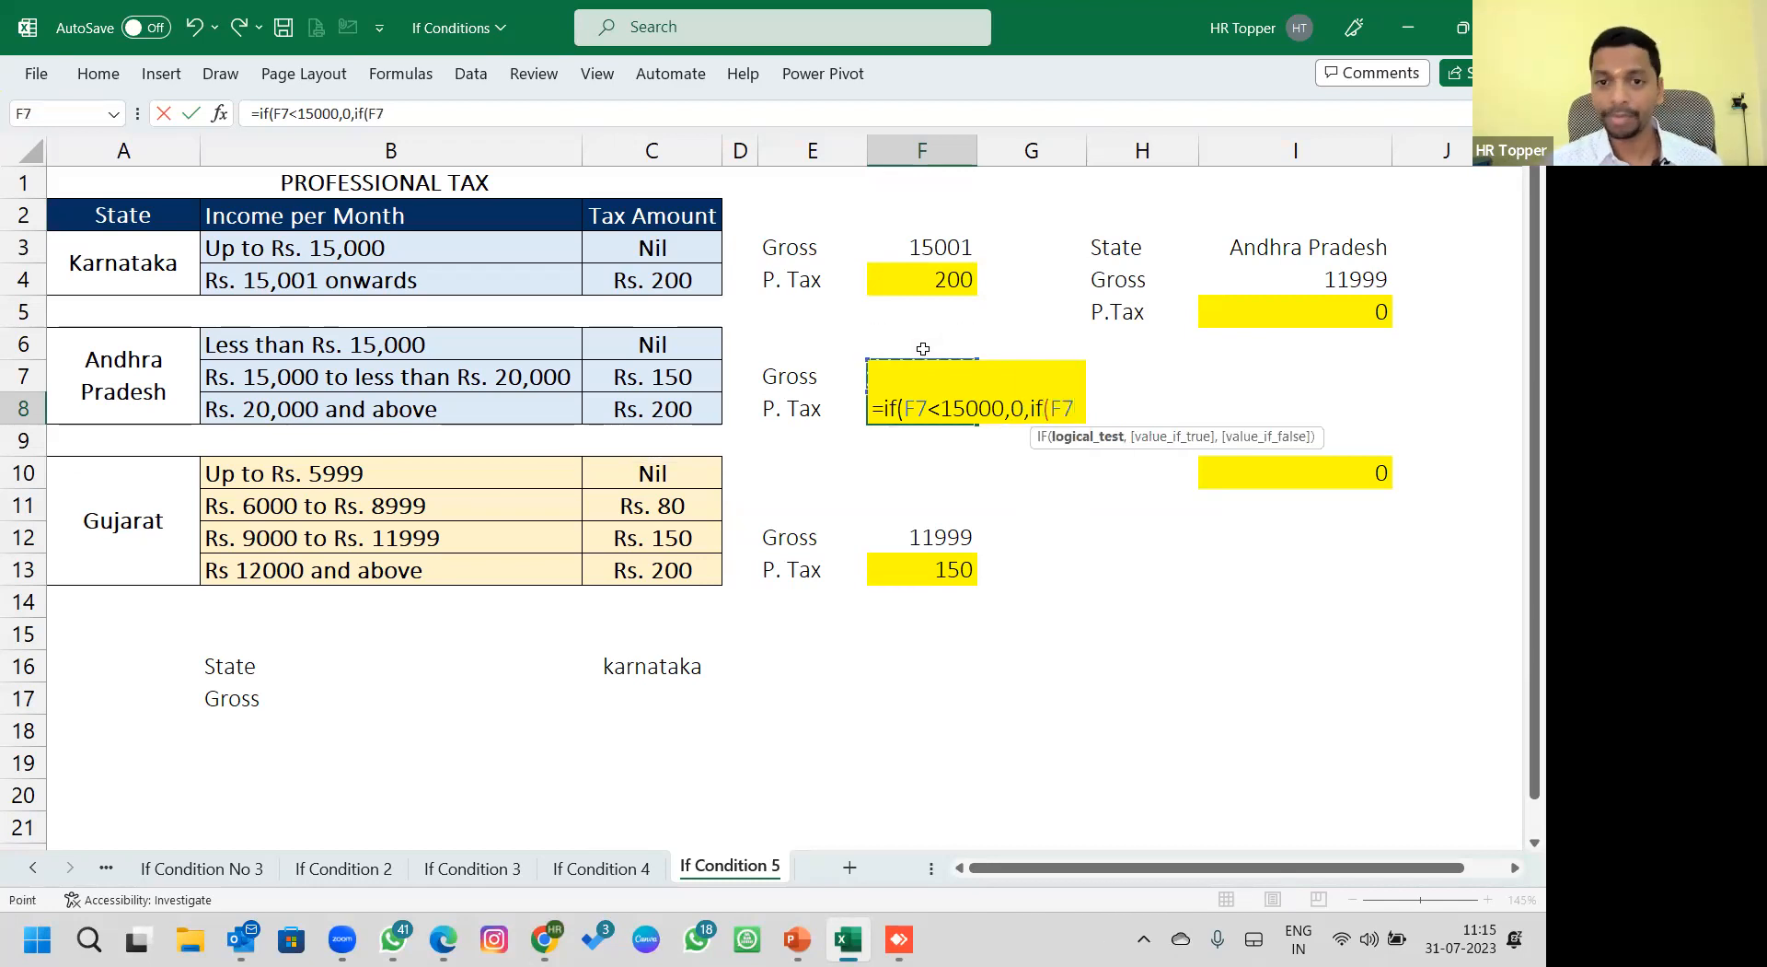
pyautogui.write(',')
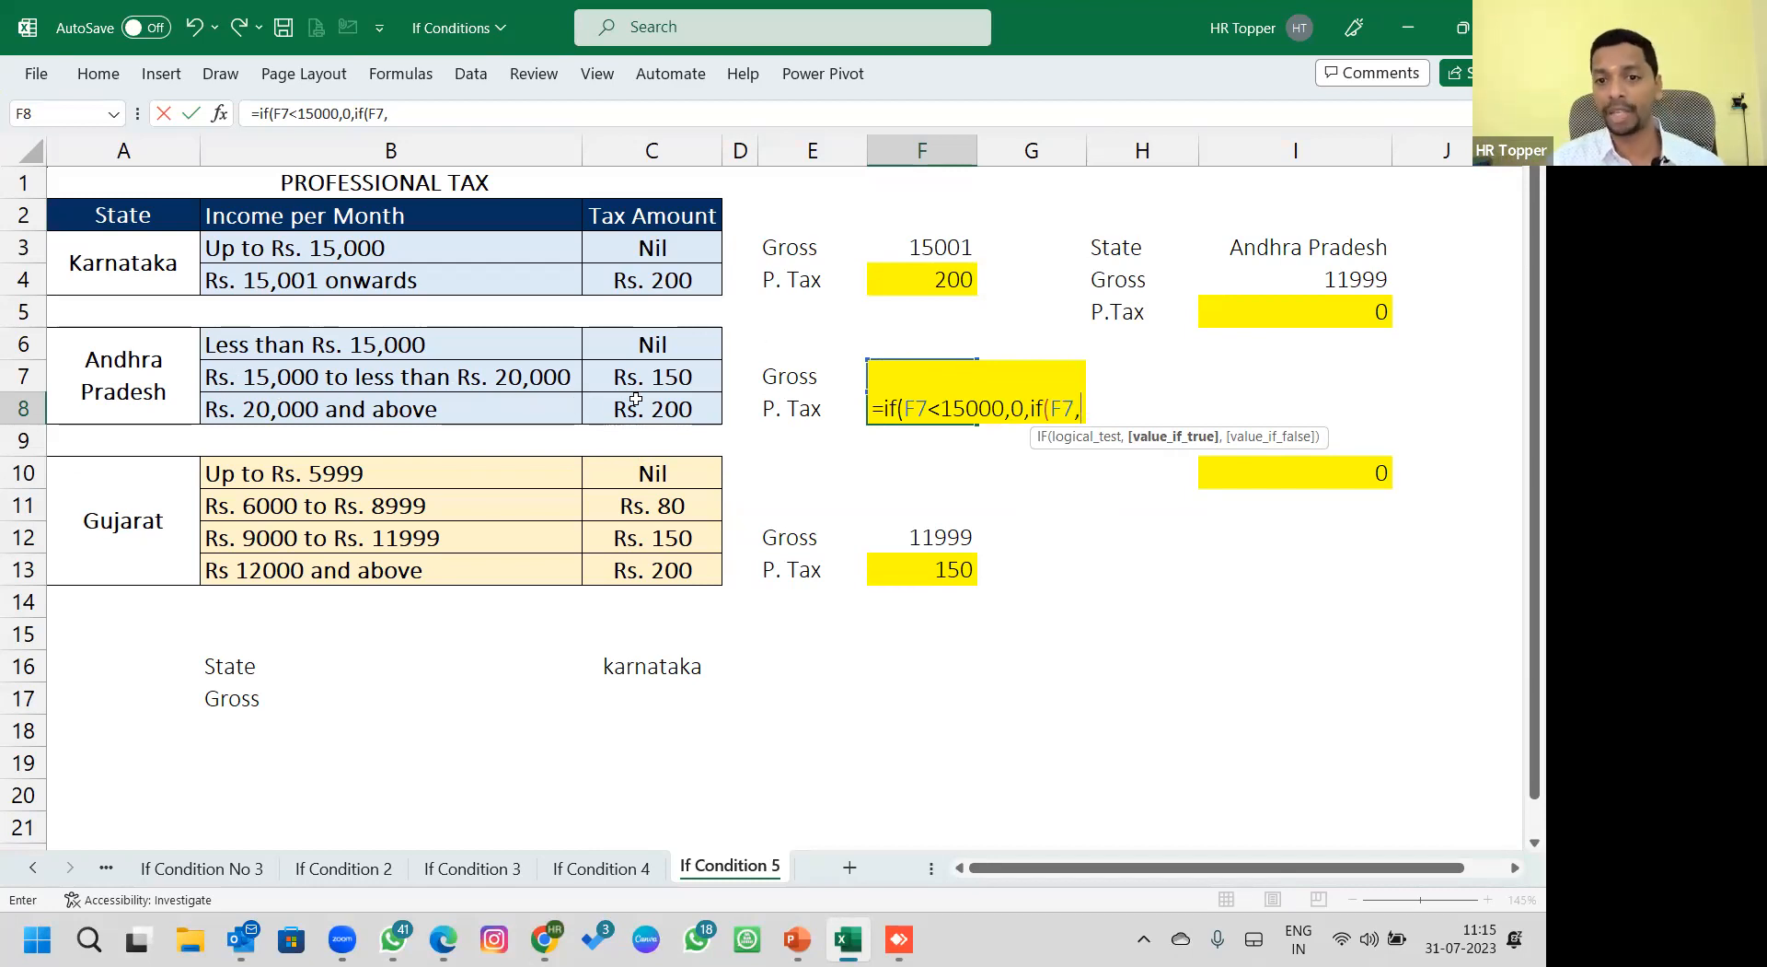
pyautogui.press('BackSpace')
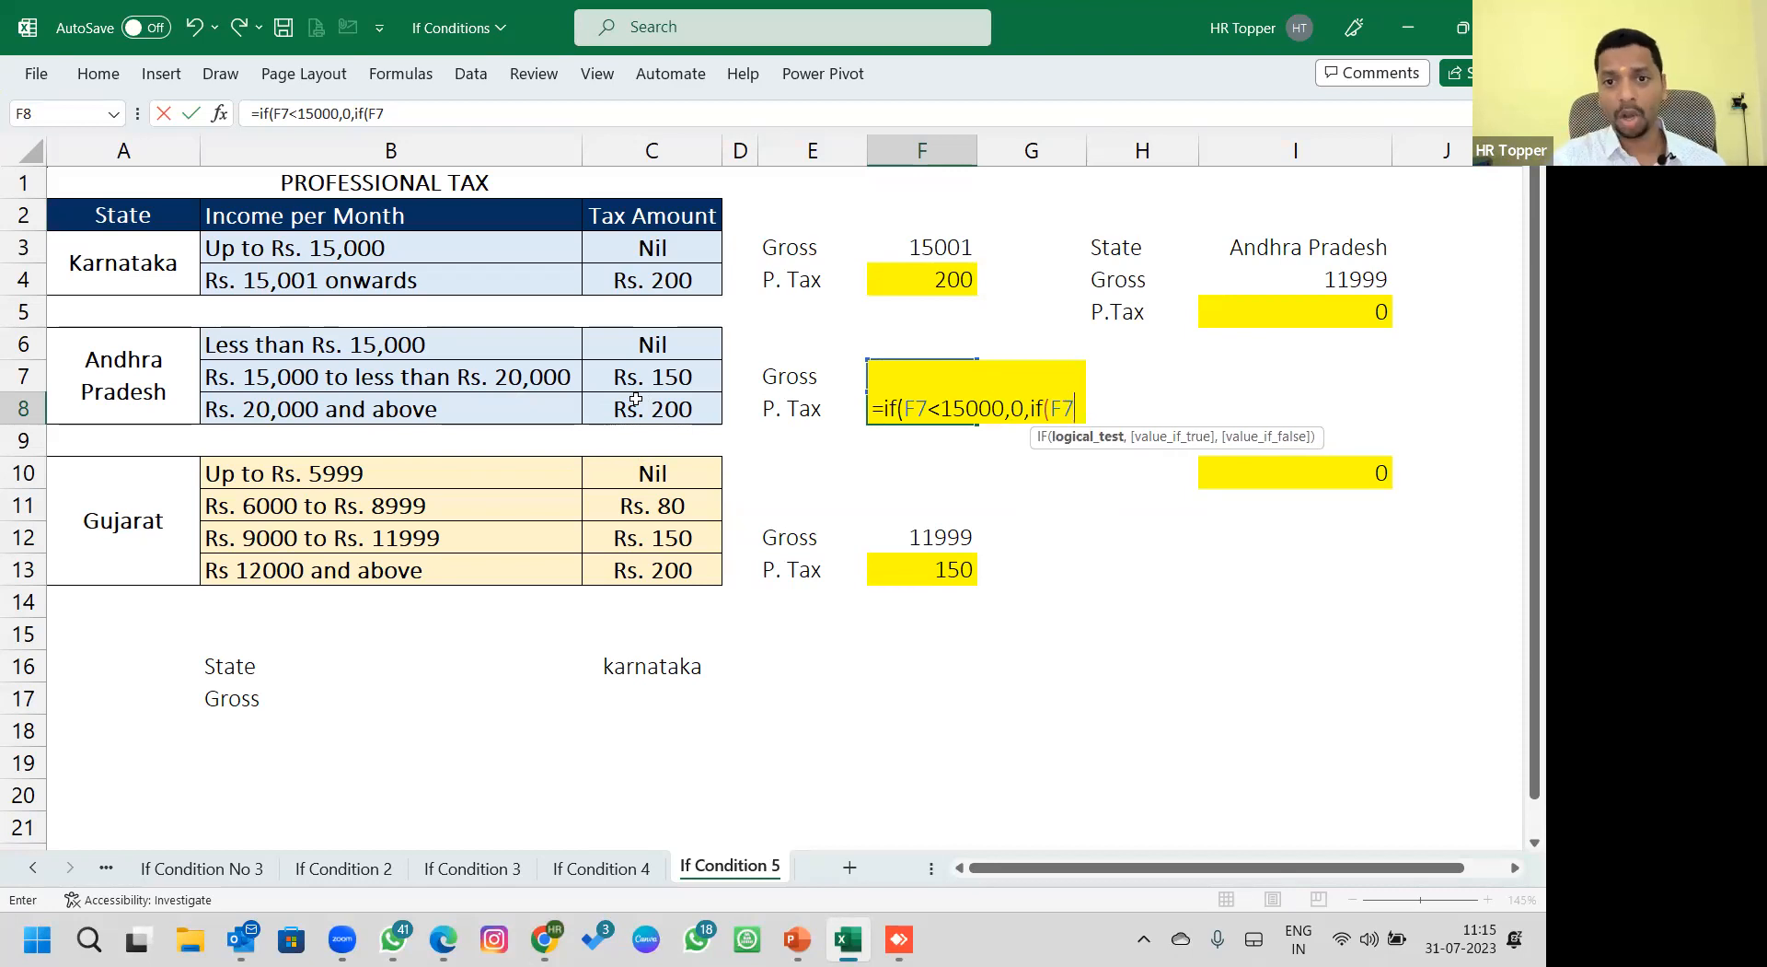
pyautogui.write('=')
pyautogui.write('<')
pyautogui.write('2000')
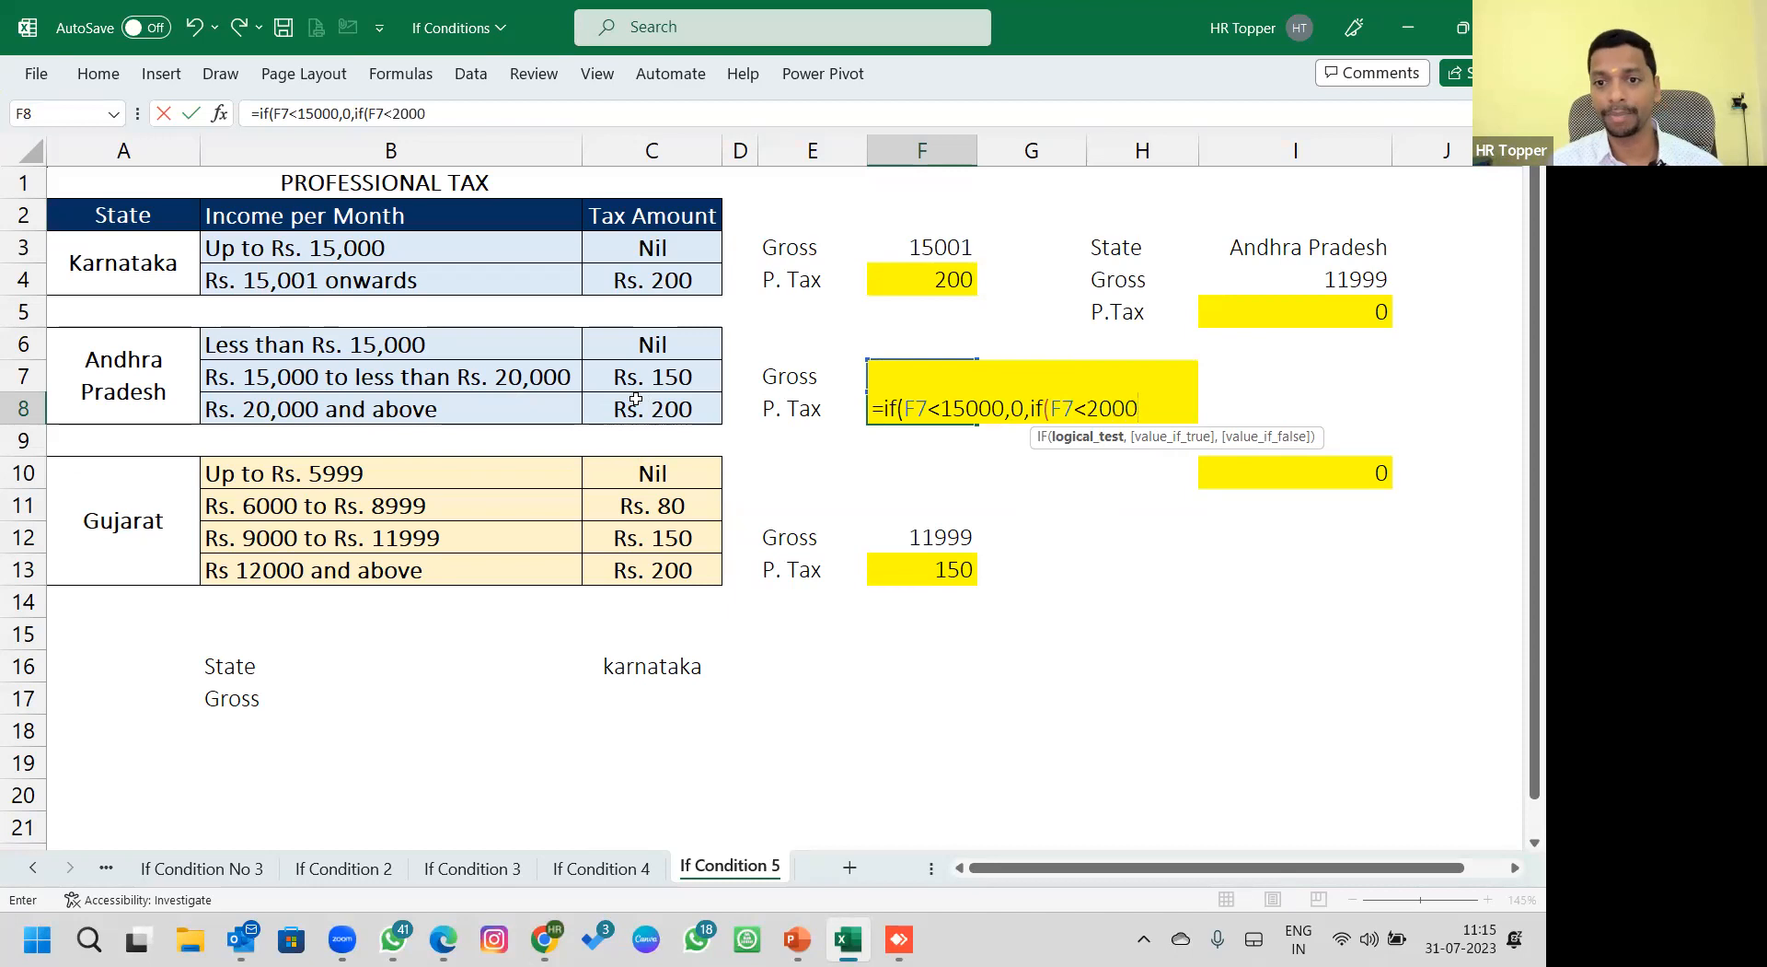
pyautogui.write('0,1')
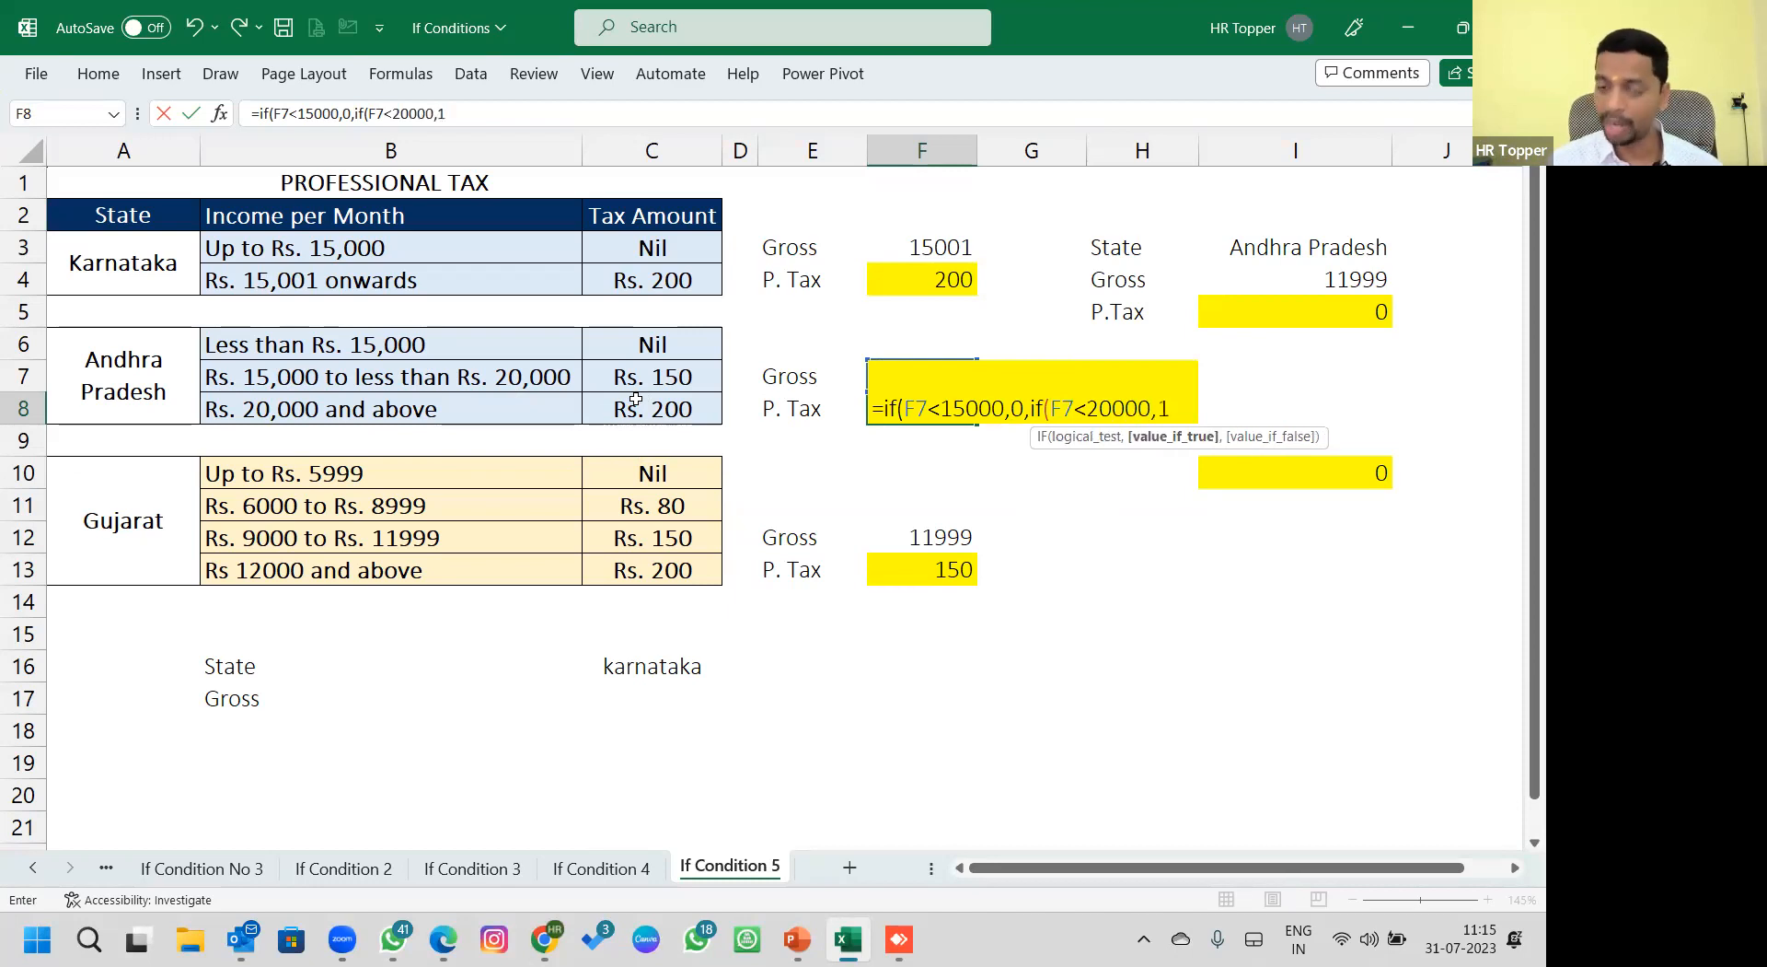
pyautogui.write('50,')
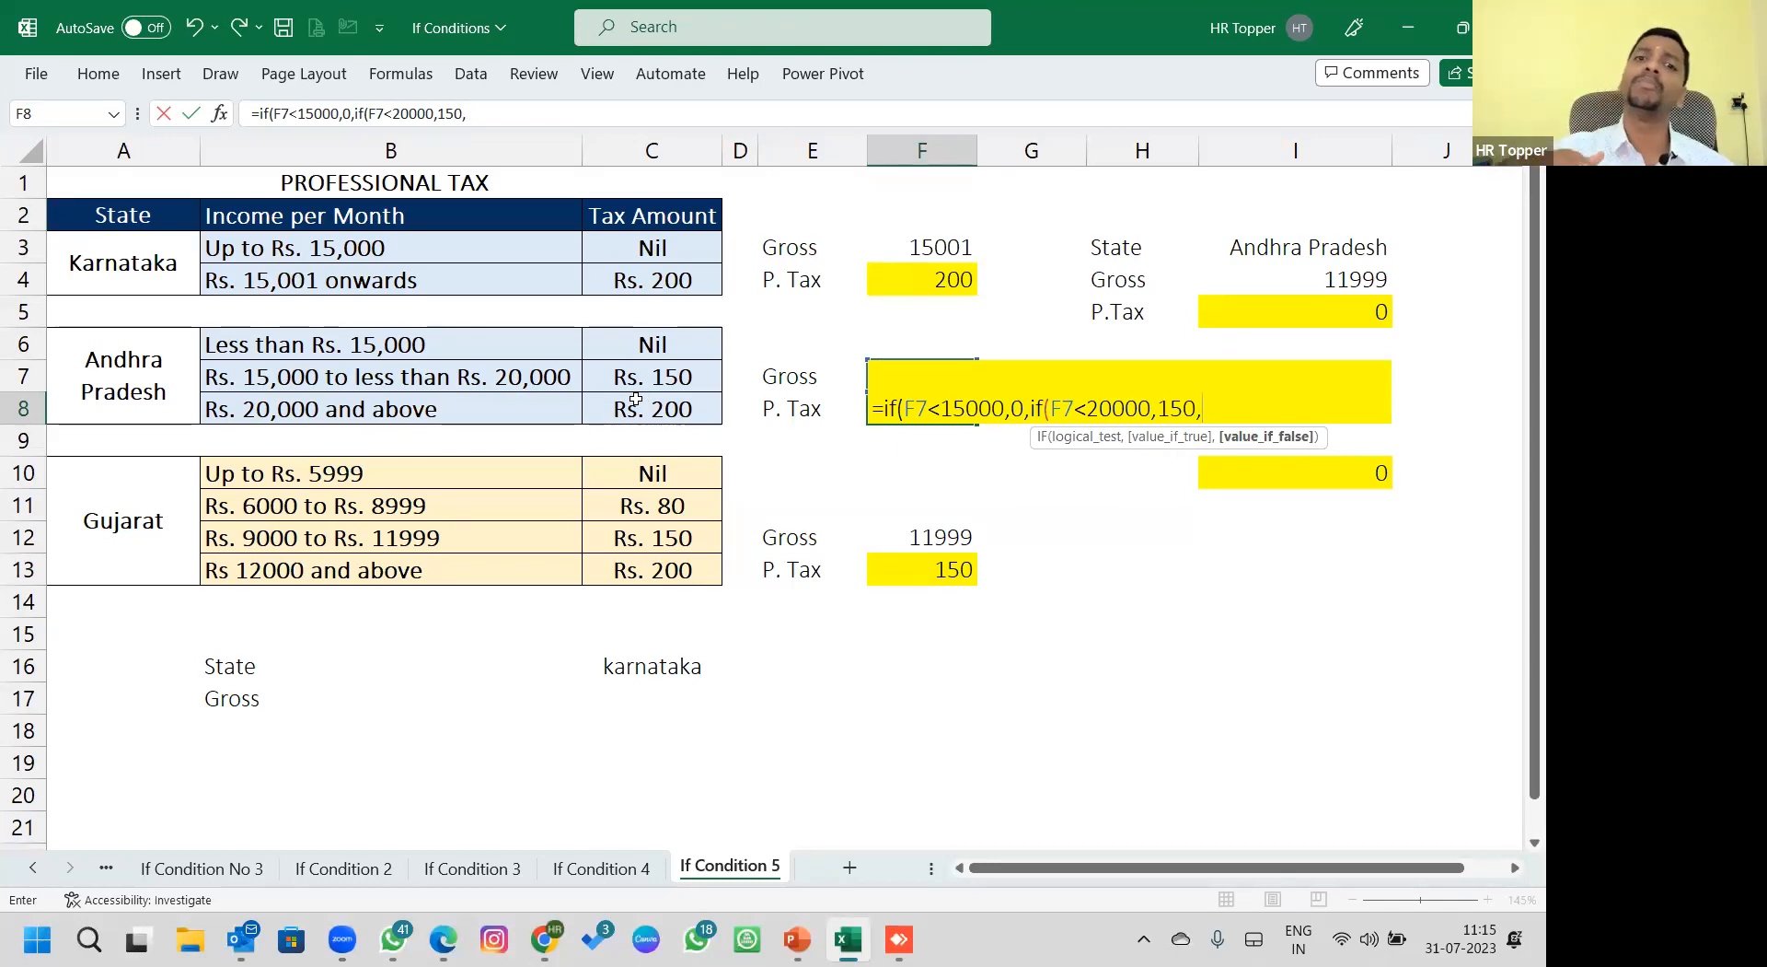
pyautogui.write('200)')
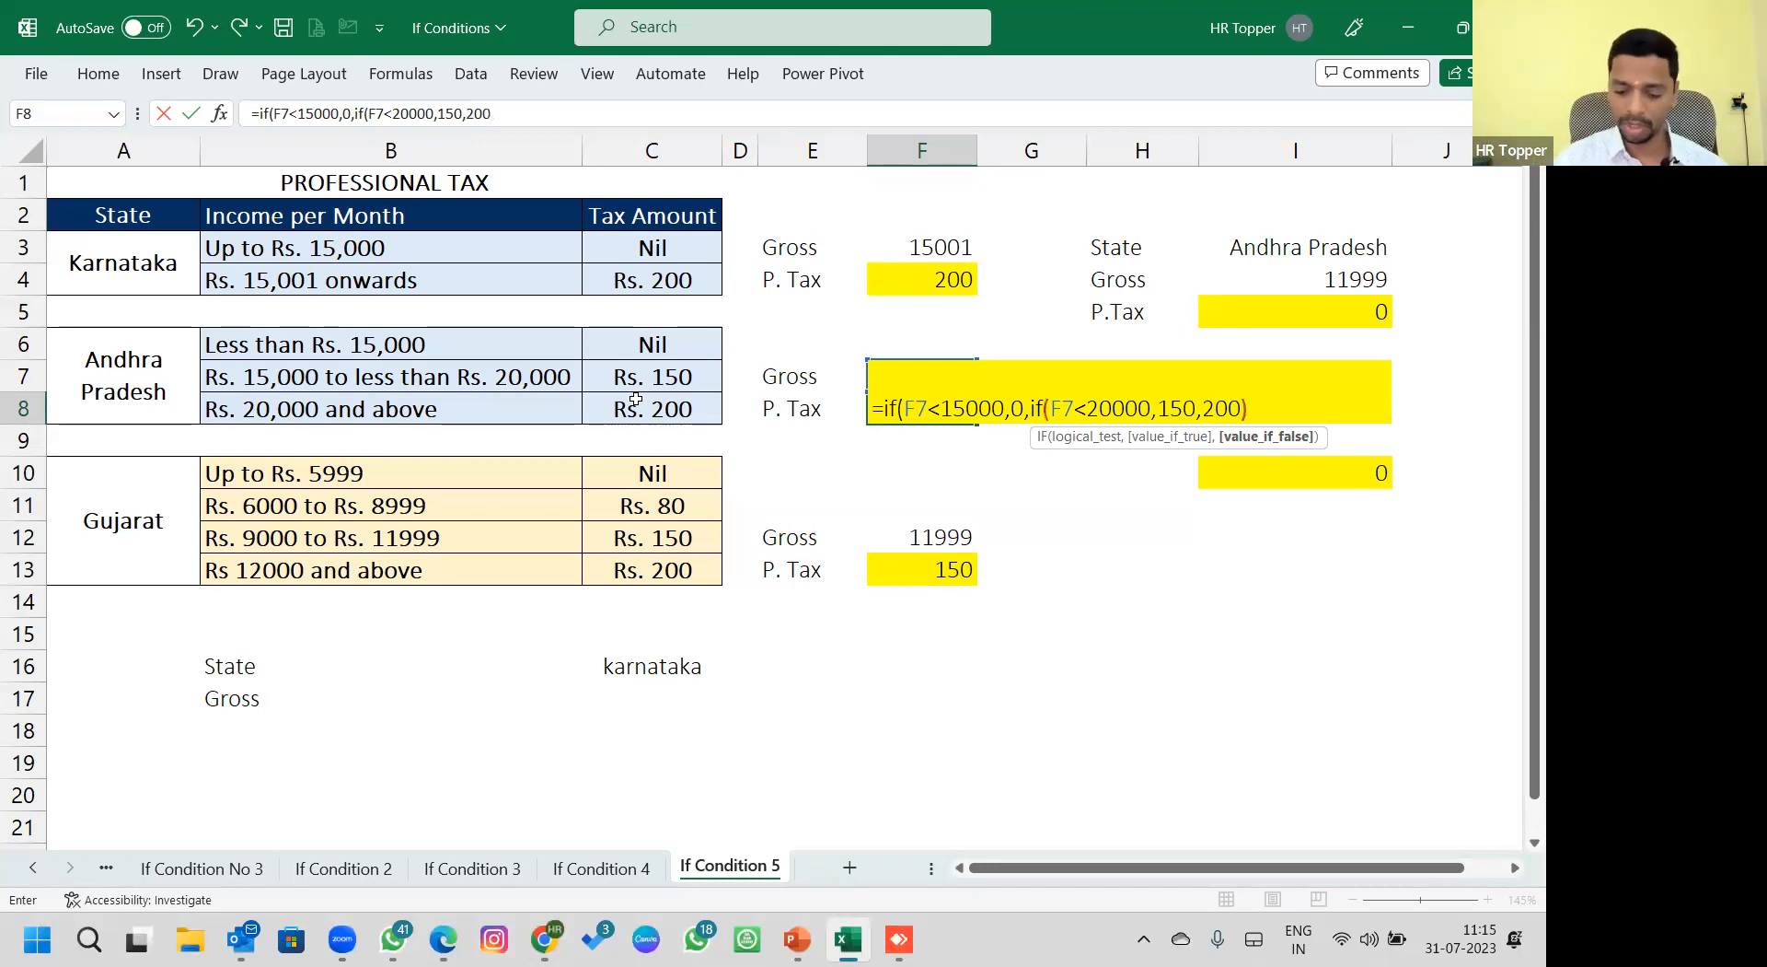
pyautogui.press('Return')
pyautogui.press('Return')
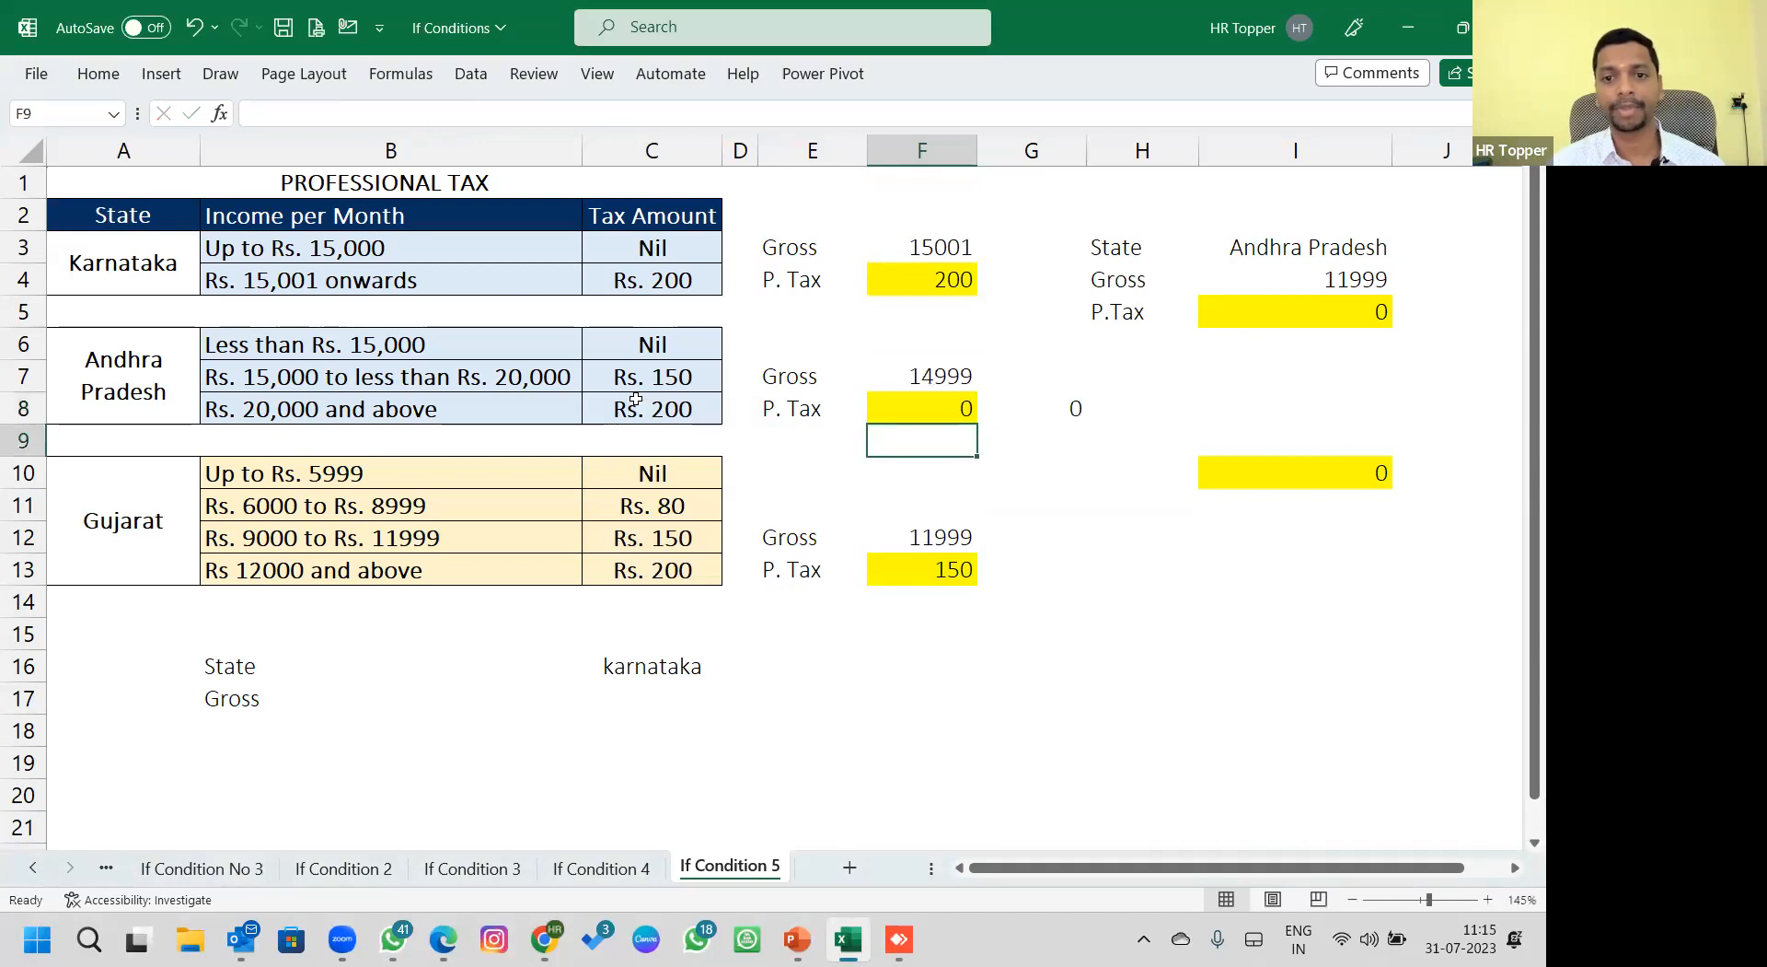
# Test the Andhra Pradesh P. Tax formula with gross salaries of 15000 and 20000 in F7.
pyautogui.click(881, 371)
pyautogui.write('15000')
pyautogui.press('Return')
pyautogui.press('Up')
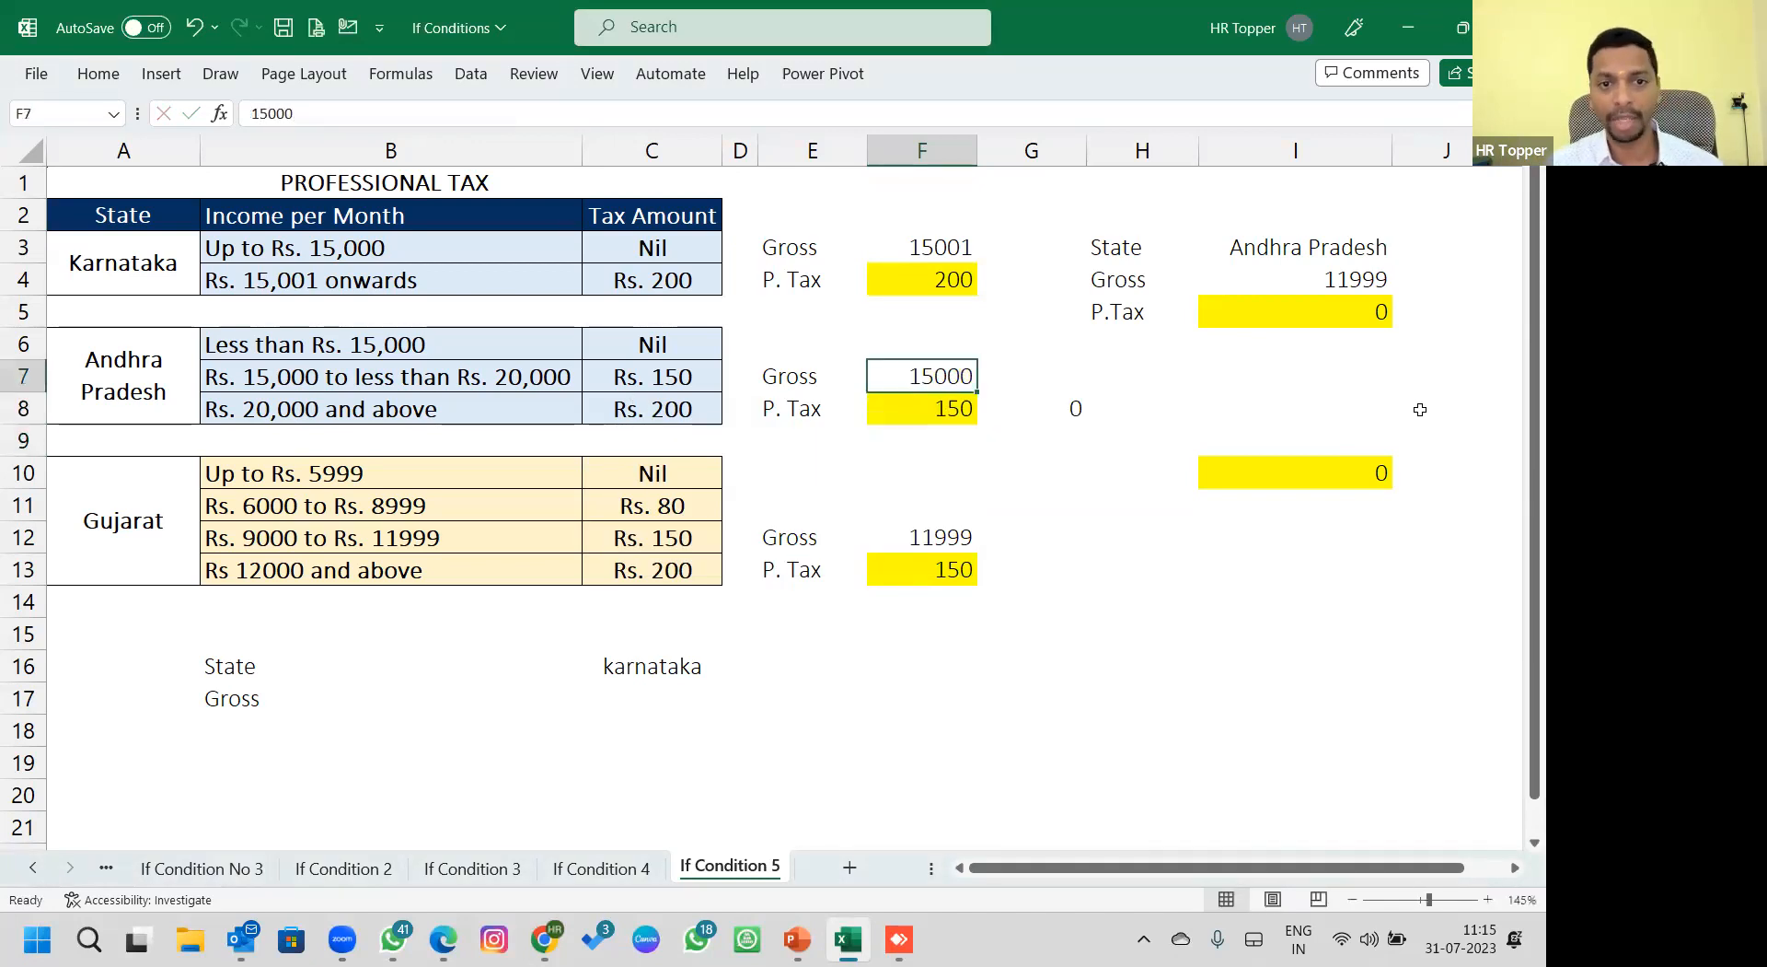
pyautogui.write('20000')
pyautogui.press('Return')
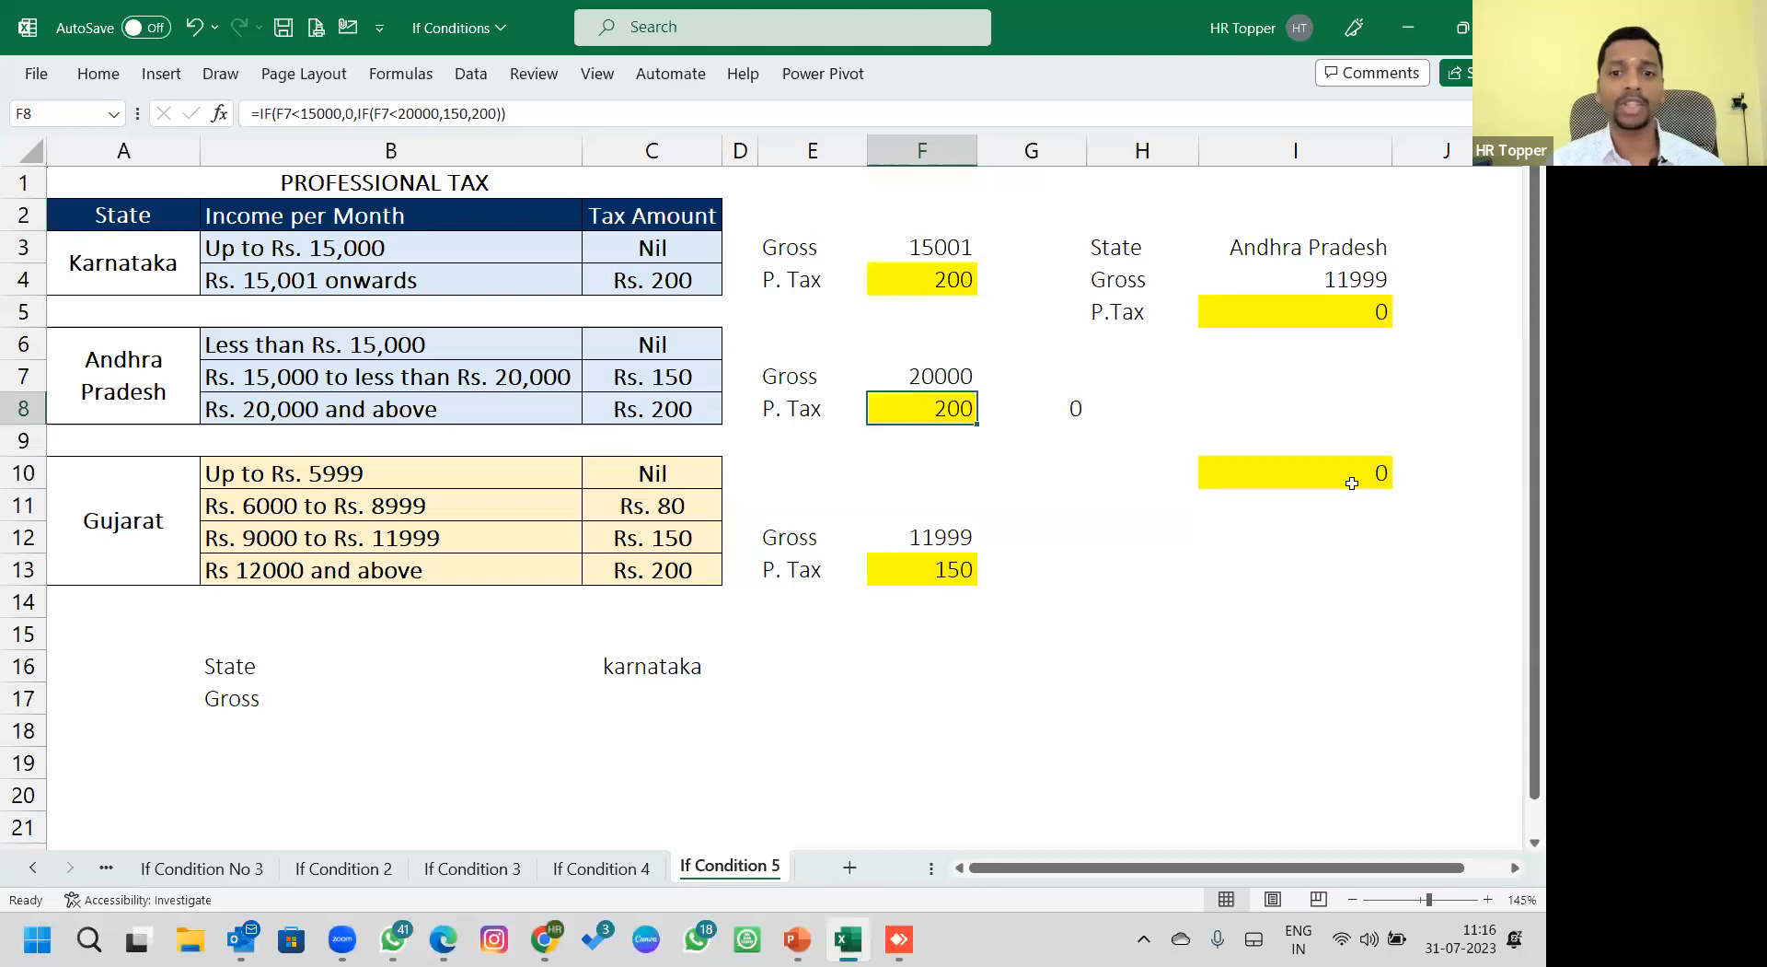
# Clear the Gujarat P. Tax result in F13.
pyautogui.click(967, 570)
pyautogui.press('Delete')
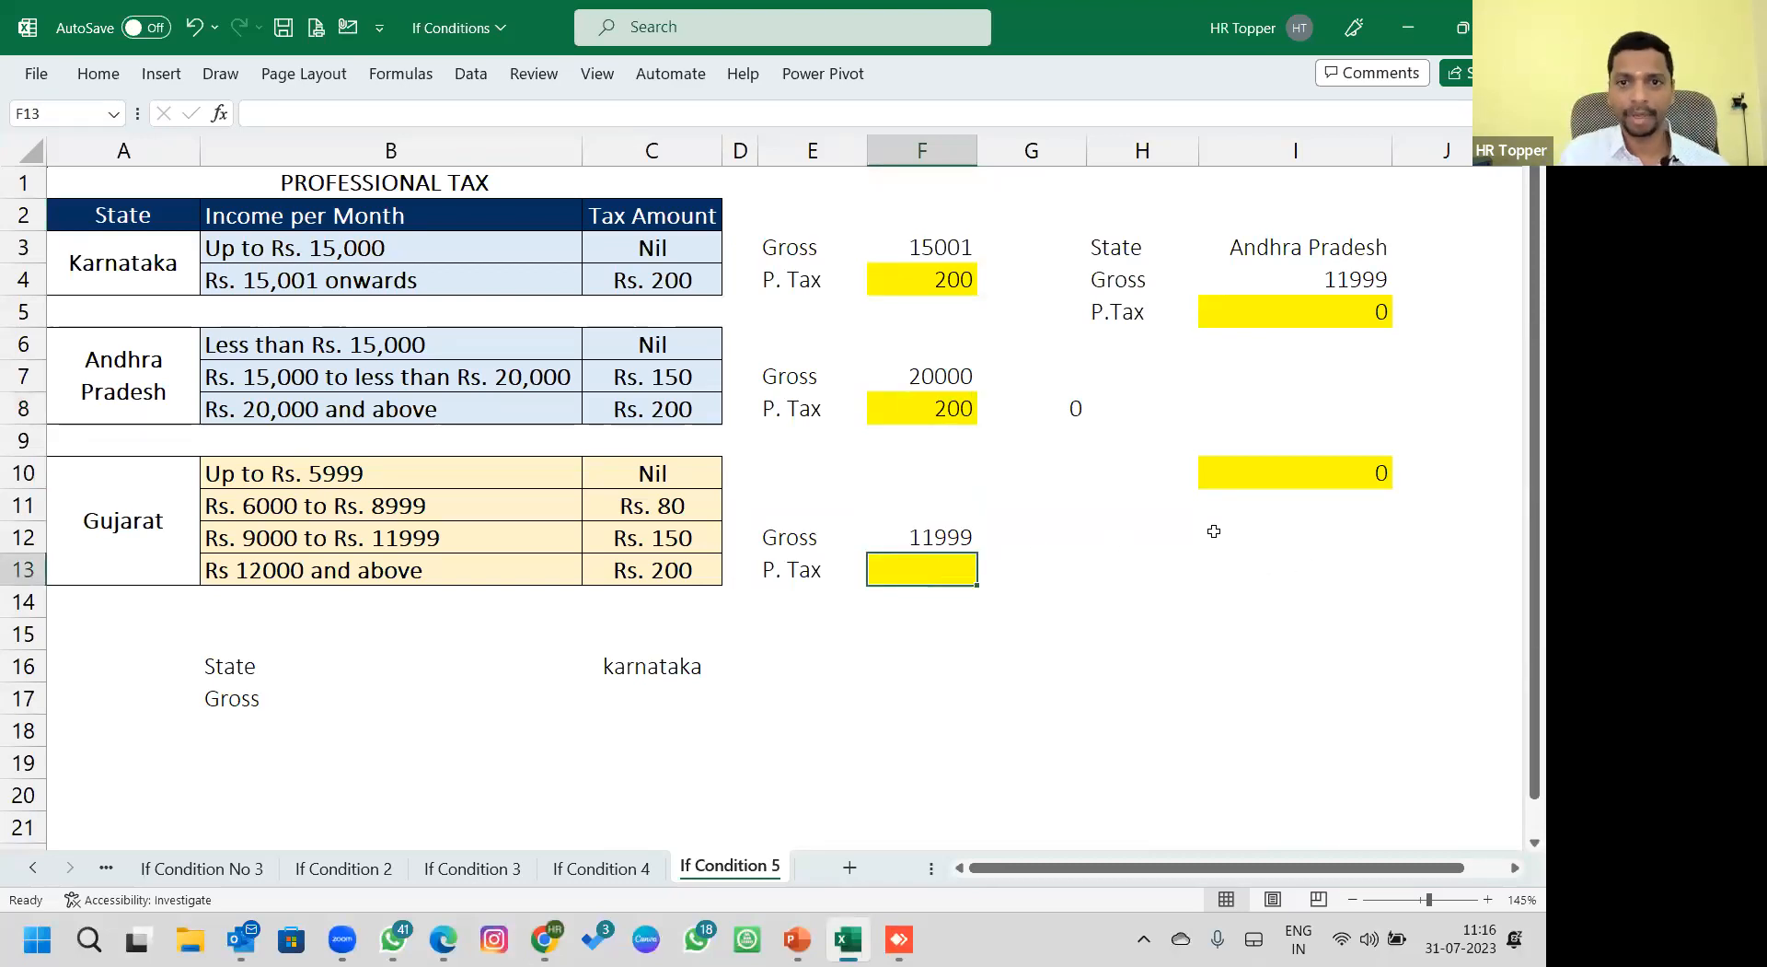
# Wrap the Karnataka P. Tax formula in F4, IF(F3<=15000,0,200), in a ROUND function.
pyautogui.click(962, 405)
pyautogui.click(962, 281)
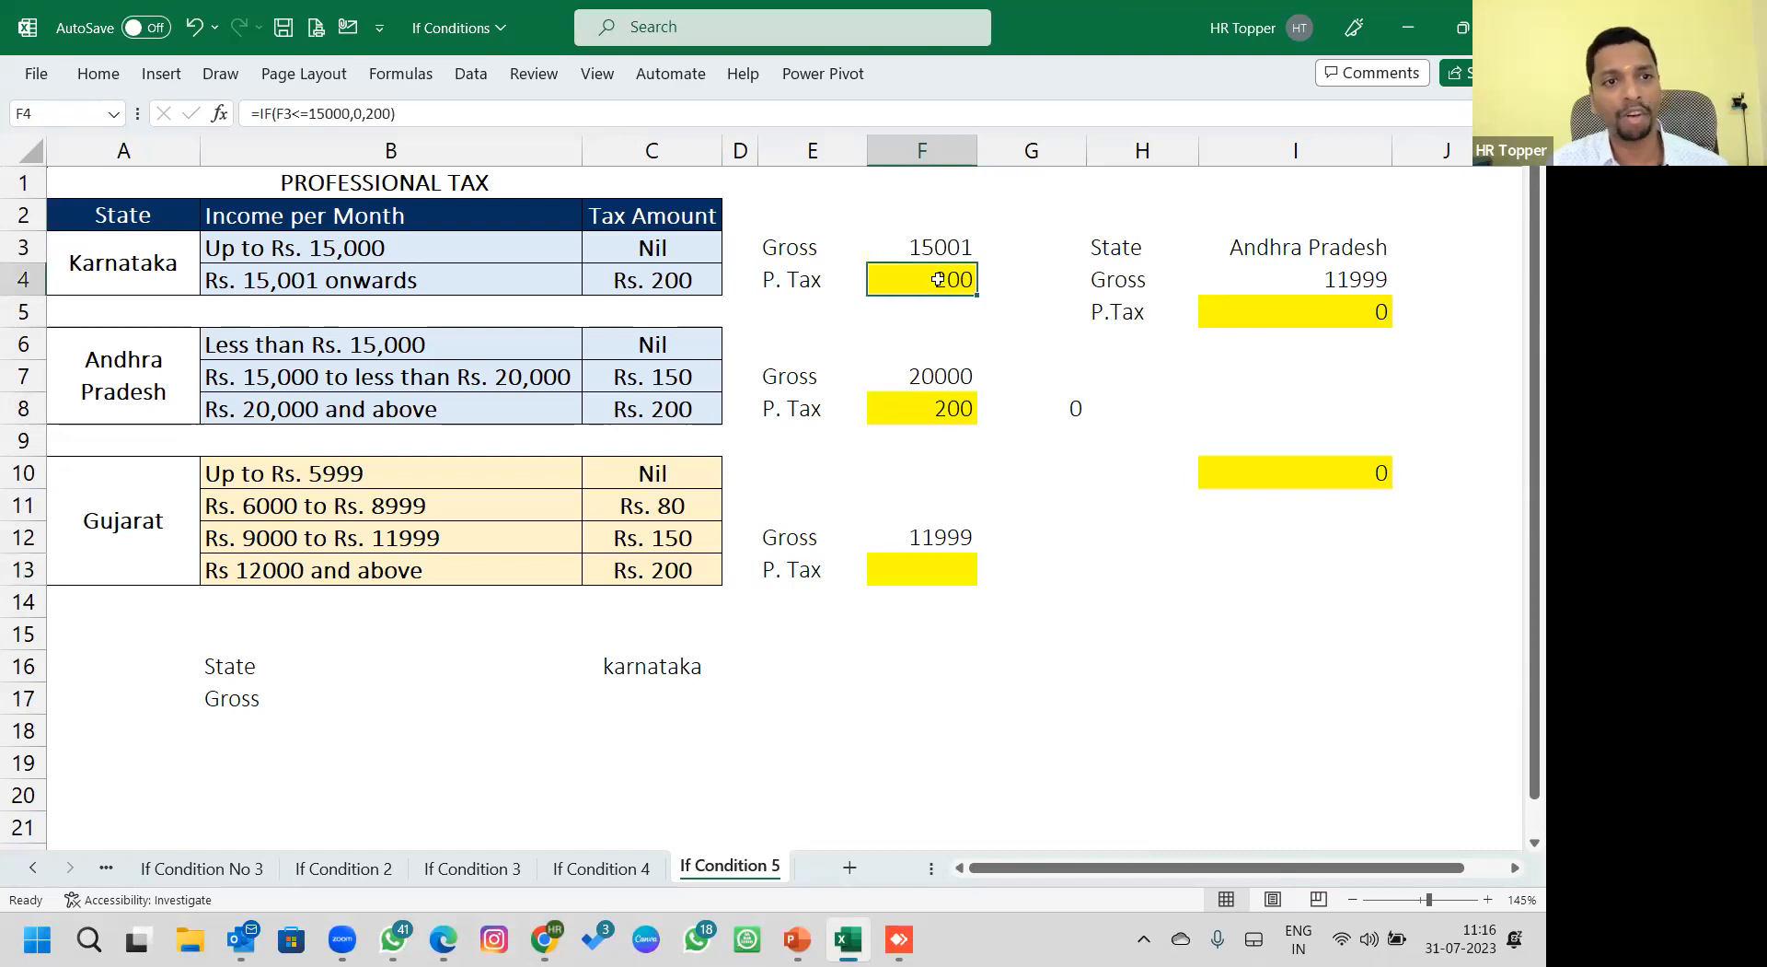
pyautogui.click(310, 112)
pyautogui.press('Home')
pyautogui.press('Right')
pyautogui.write('round(')
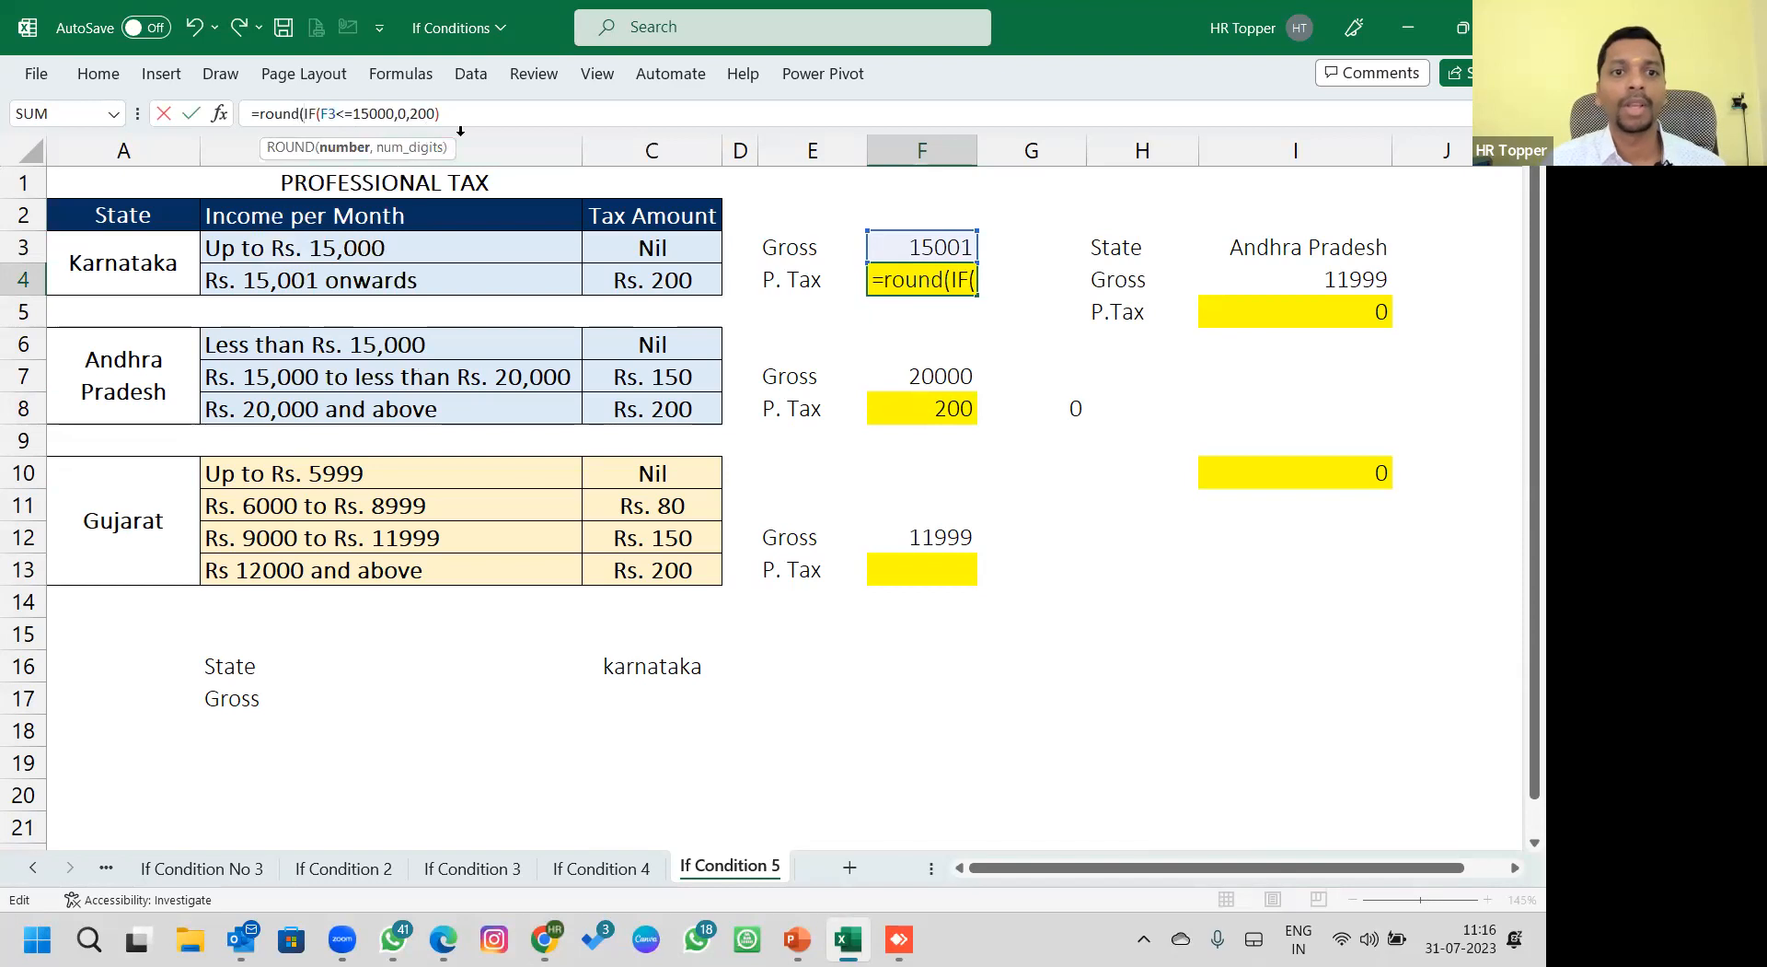
pyautogui.click(481, 114)
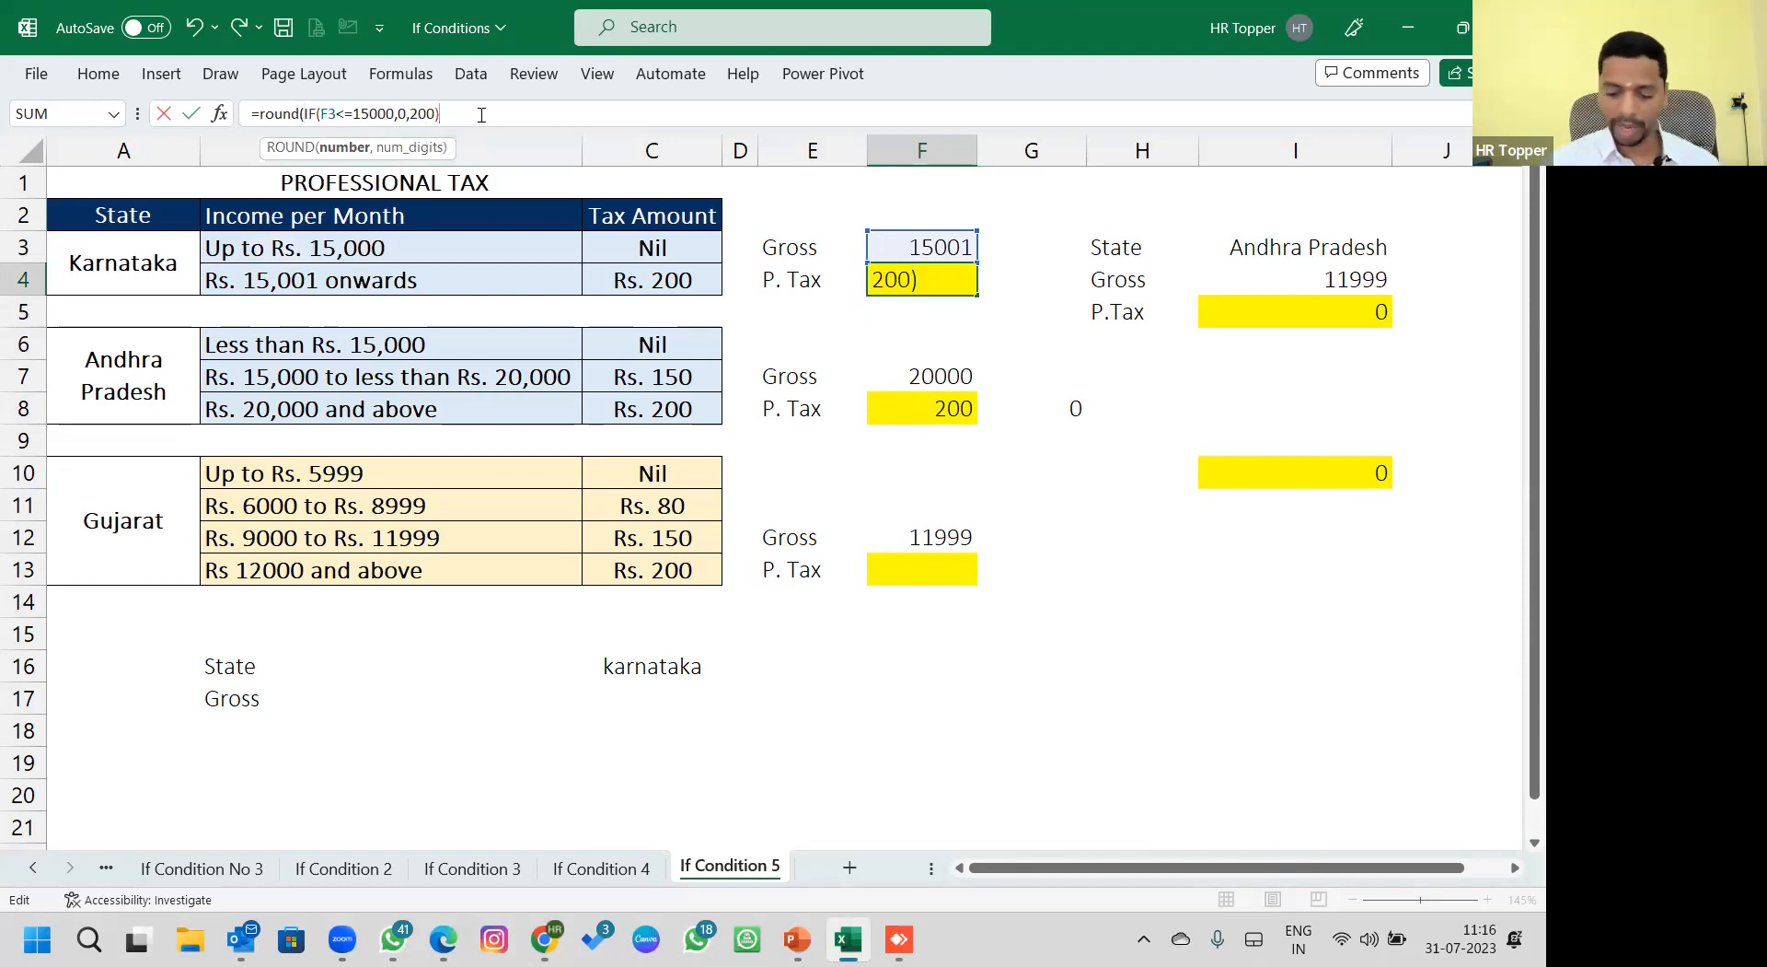
pyautogui.press('Return')
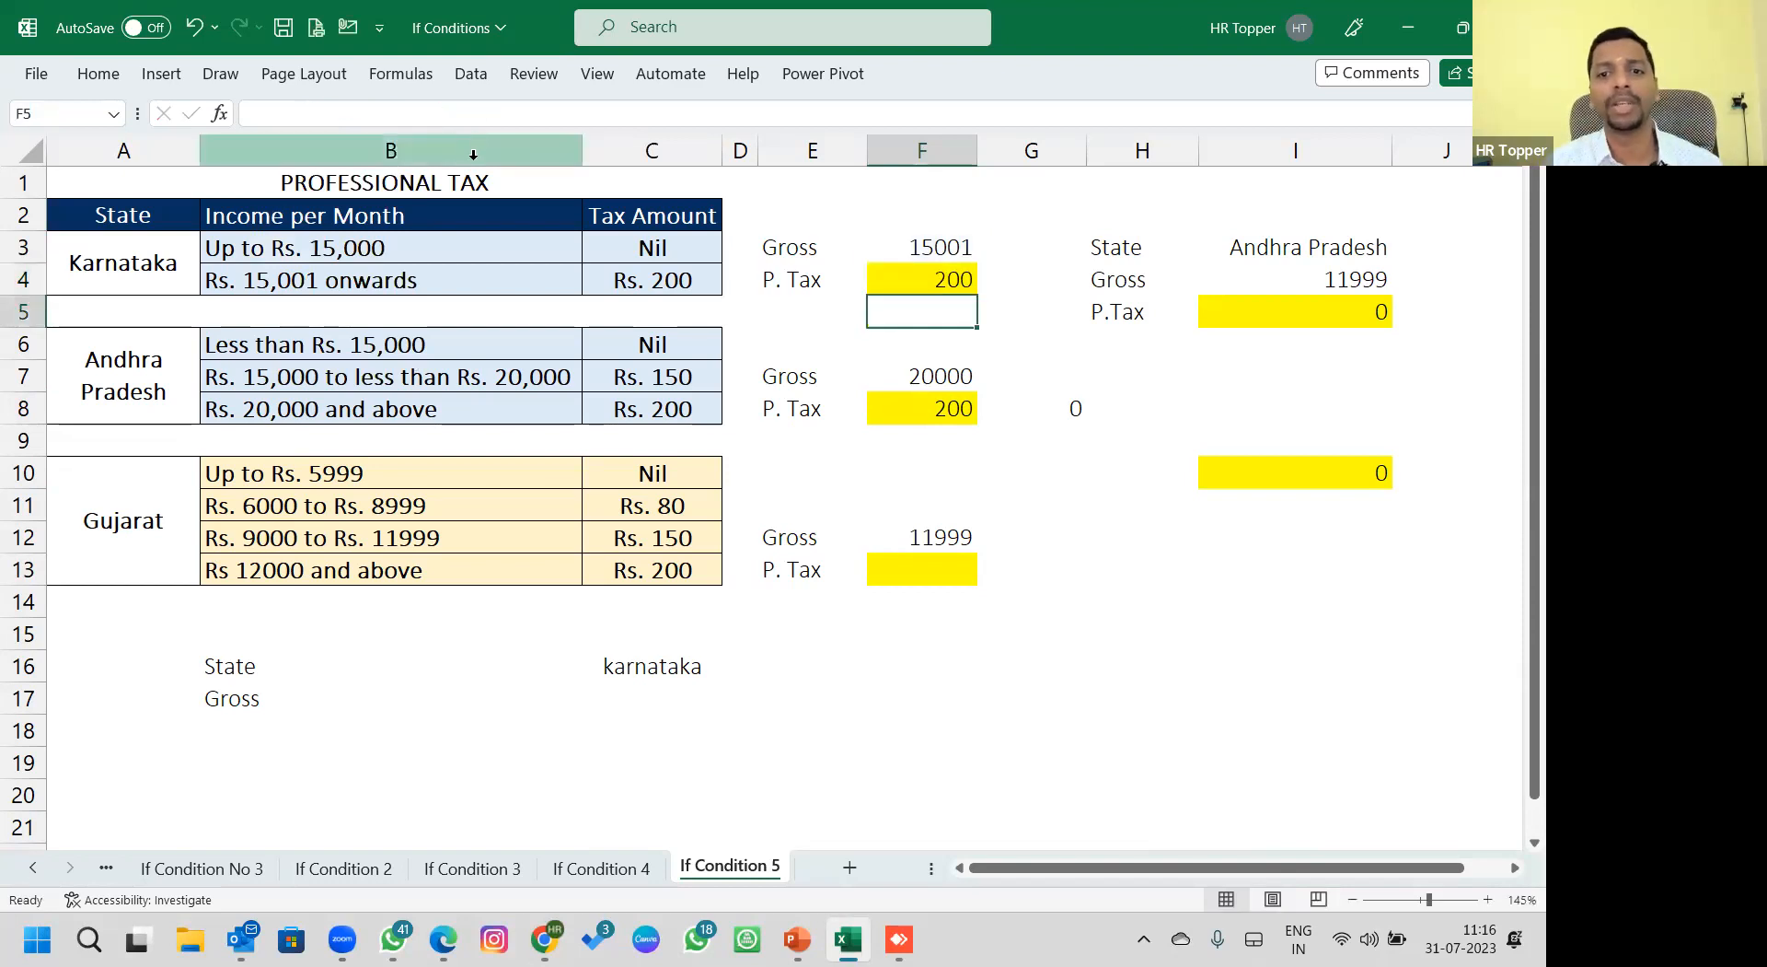
# Wrap the Andhra Pradesh P. Tax formula in F8 in a ROUND function with 0 digits.
pyautogui.click(930, 418)
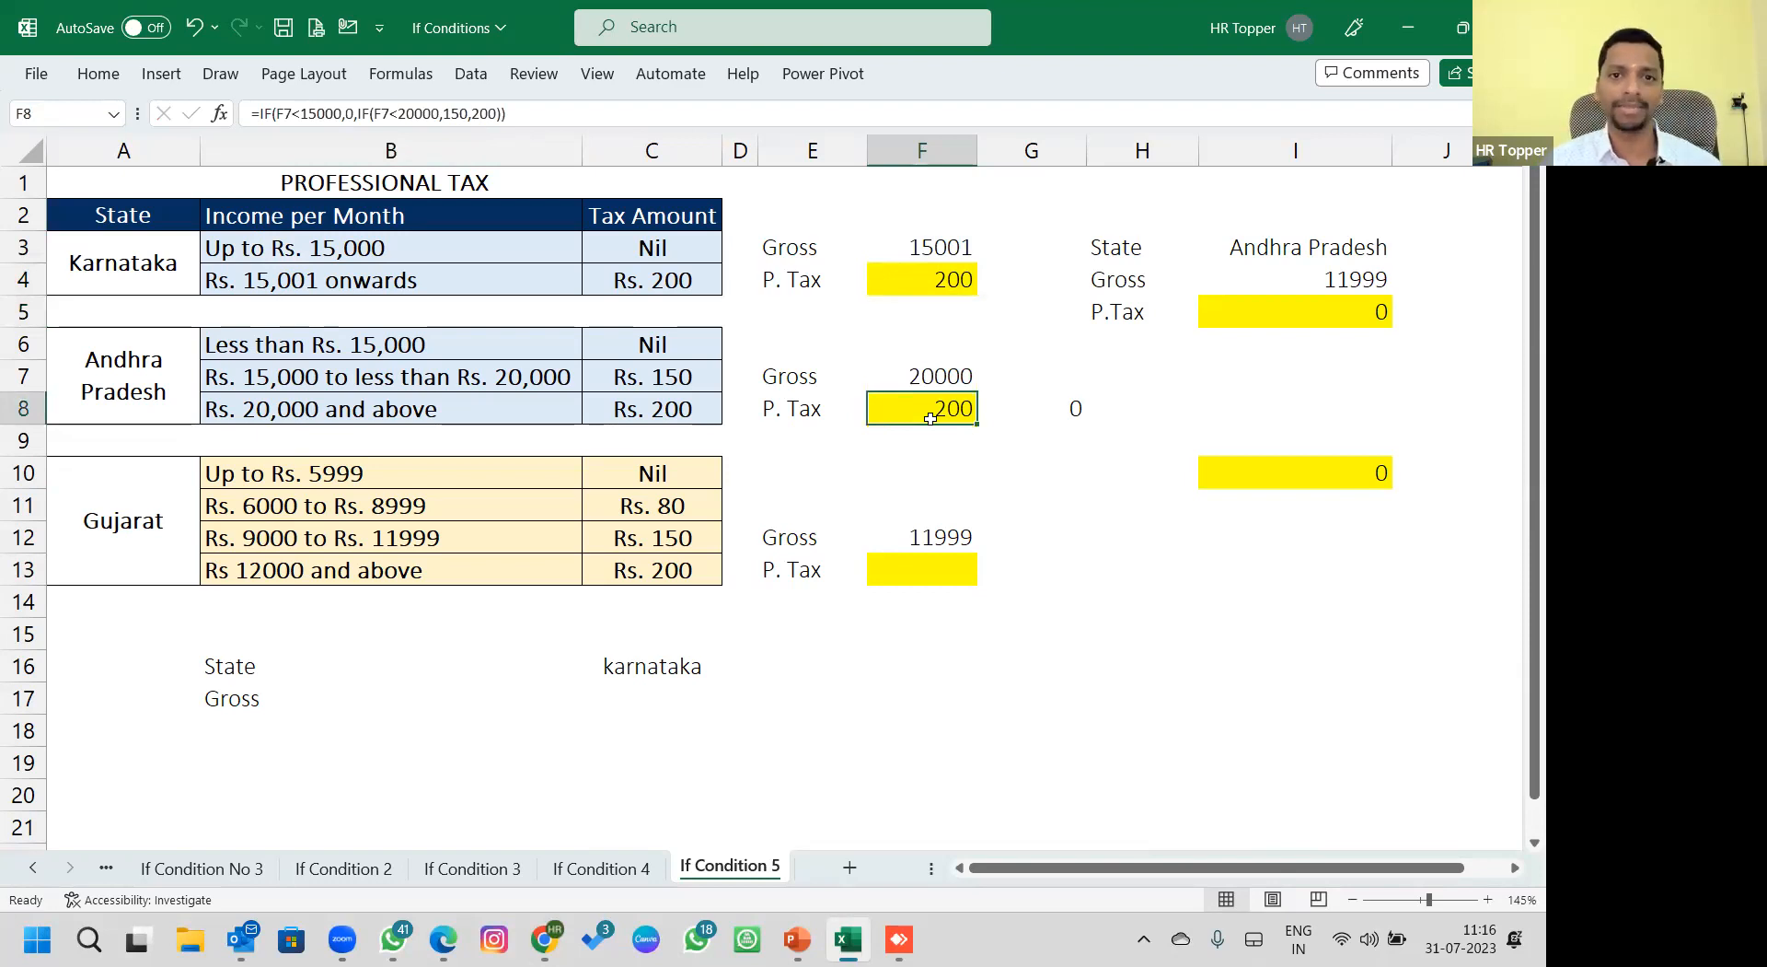
pyautogui.click(258, 113)
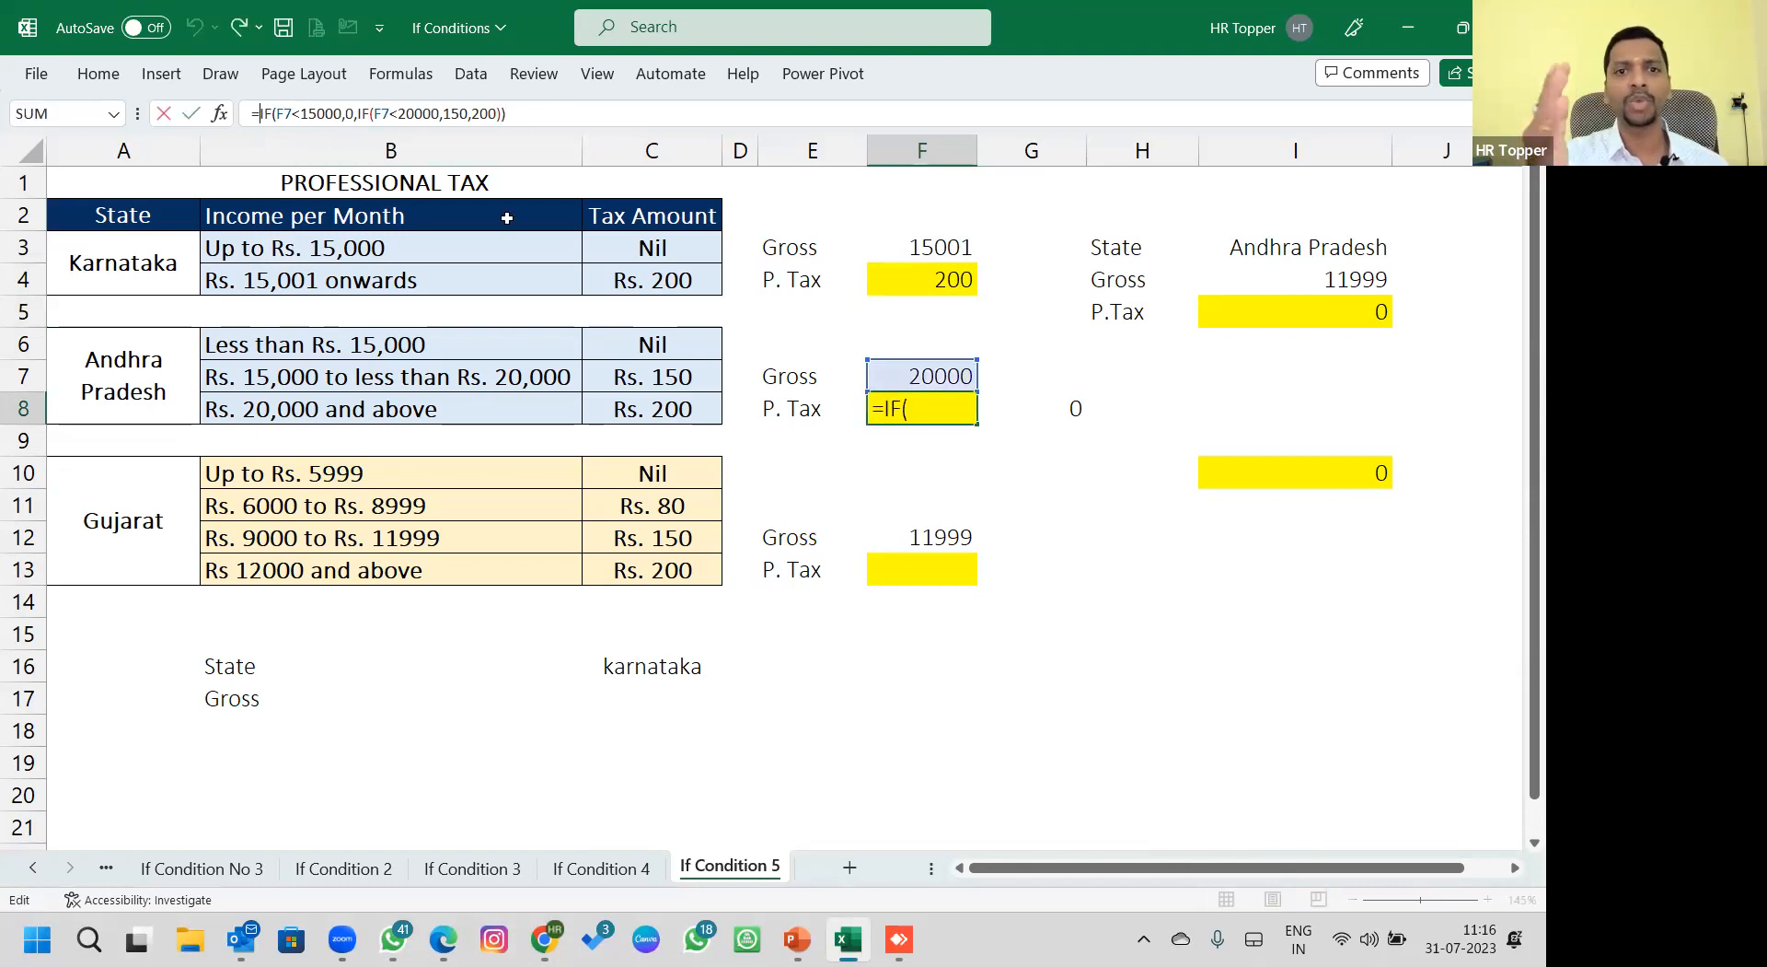
pyautogui.write('rou')
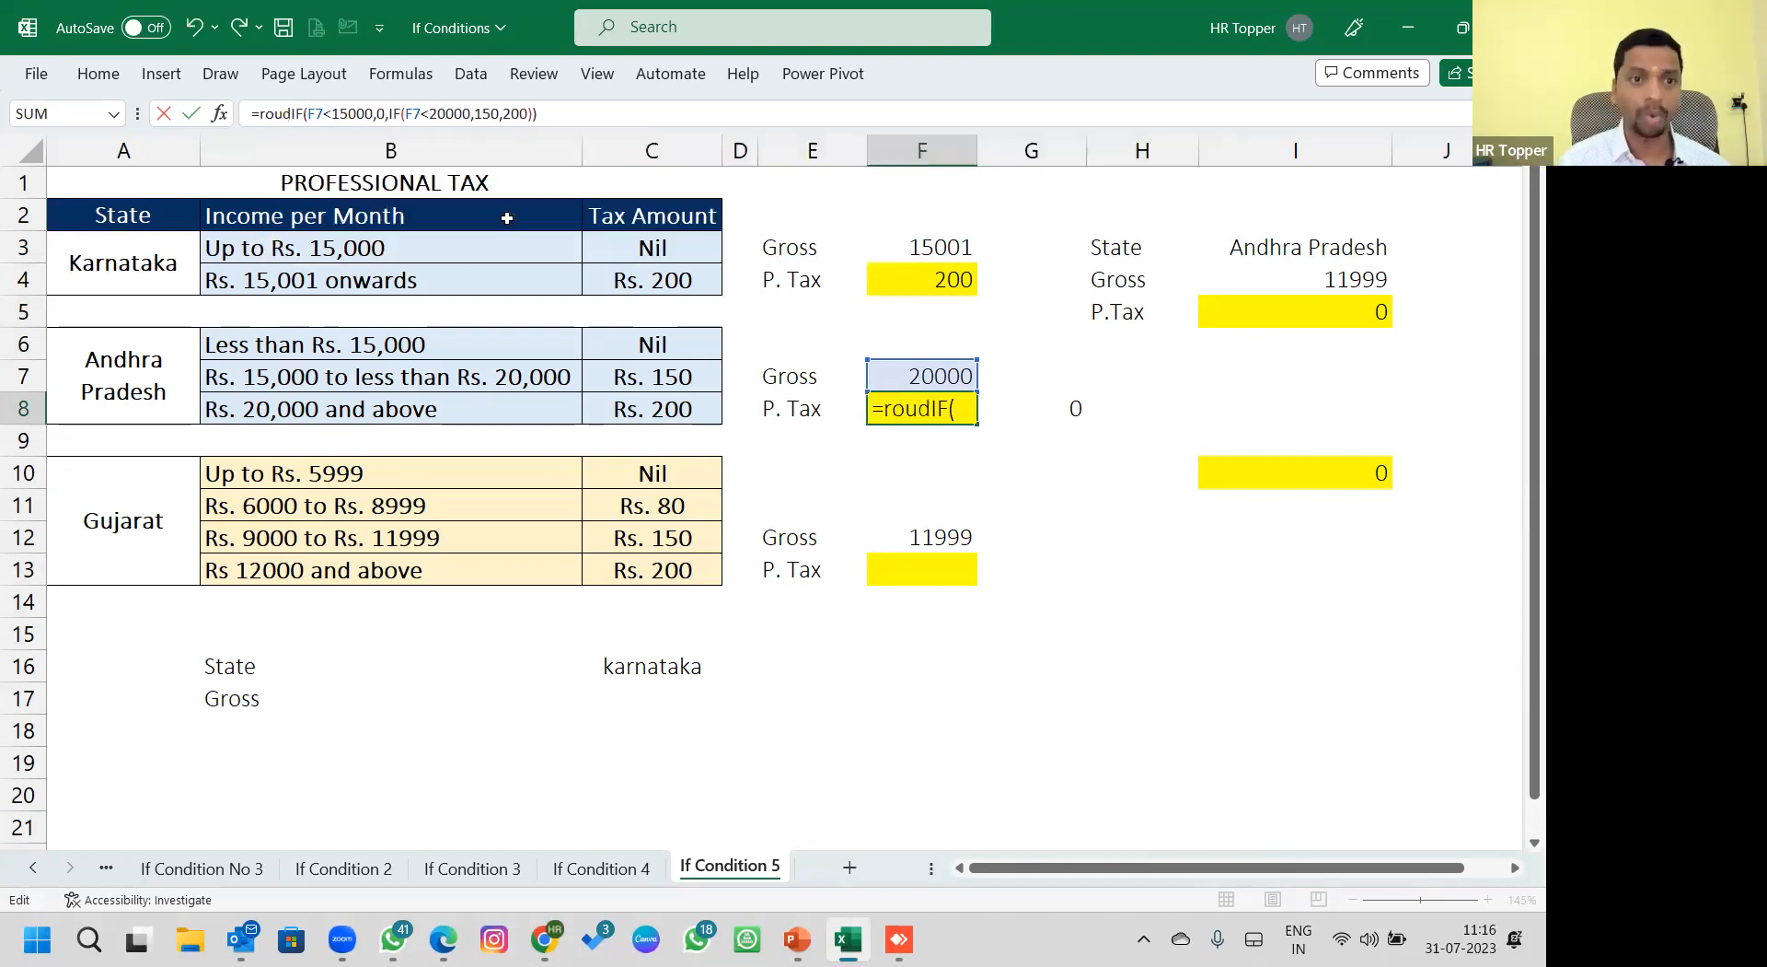
pyautogui.write('nd')
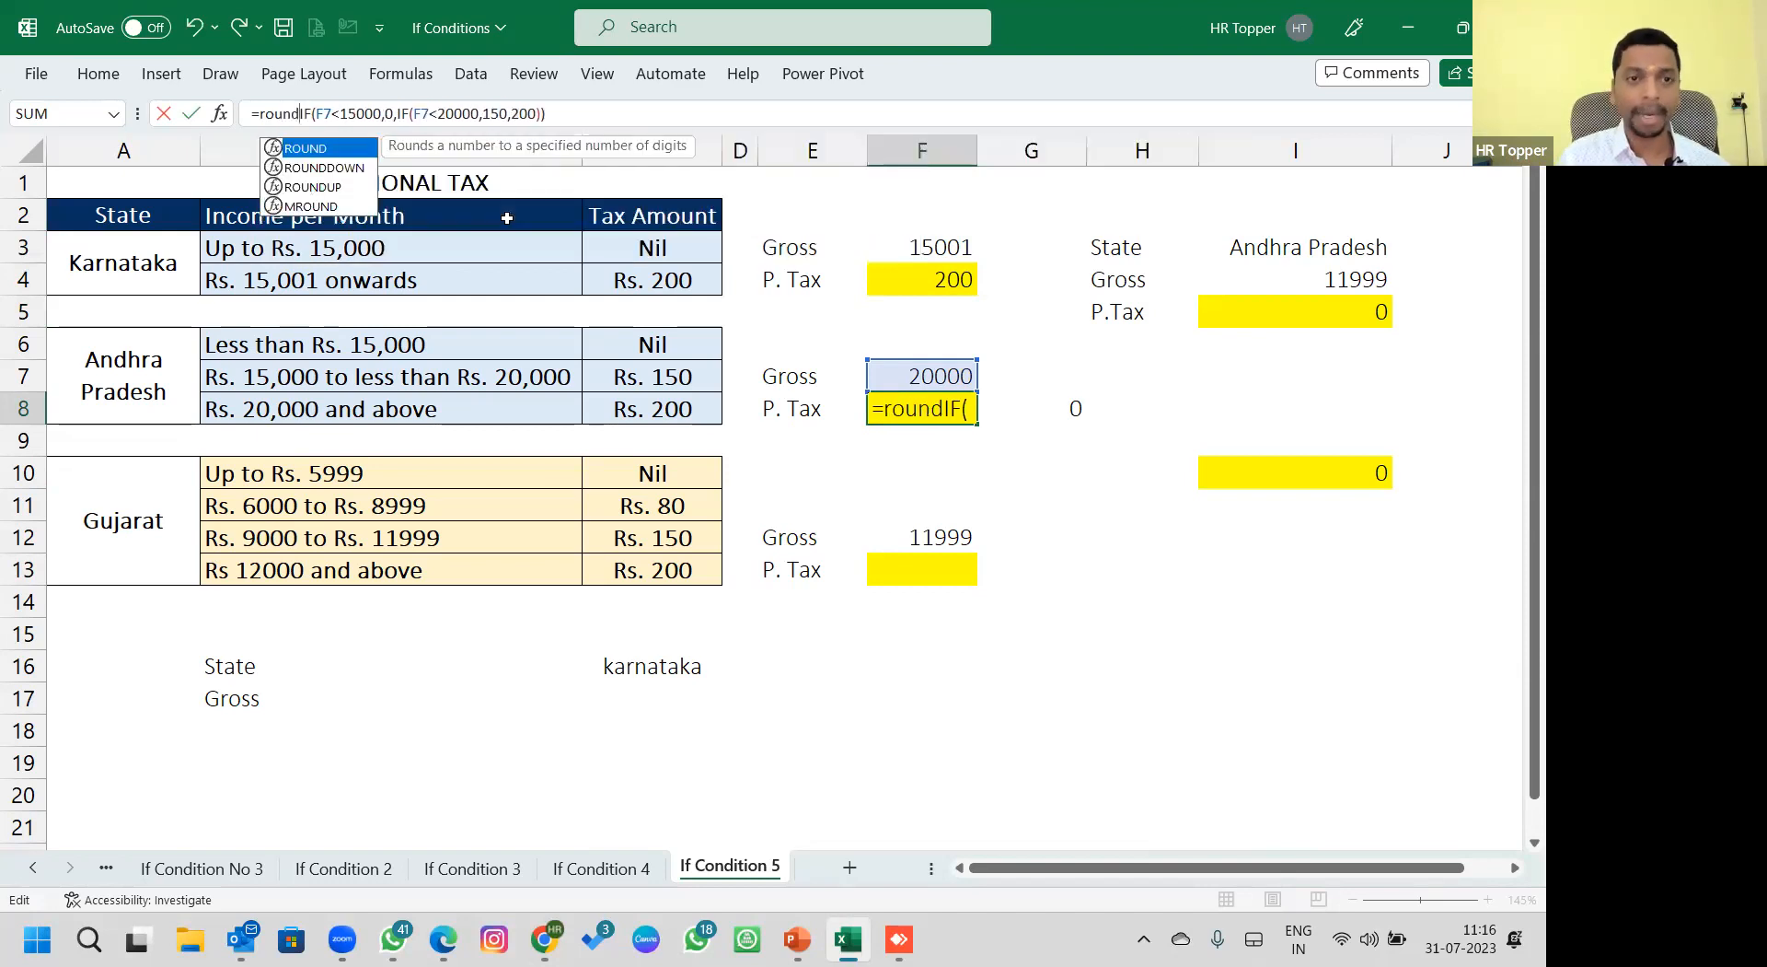
pyautogui.write('(')
pyautogui.click(573, 114)
pyautogui.write(',0')
pyautogui.press('Return')
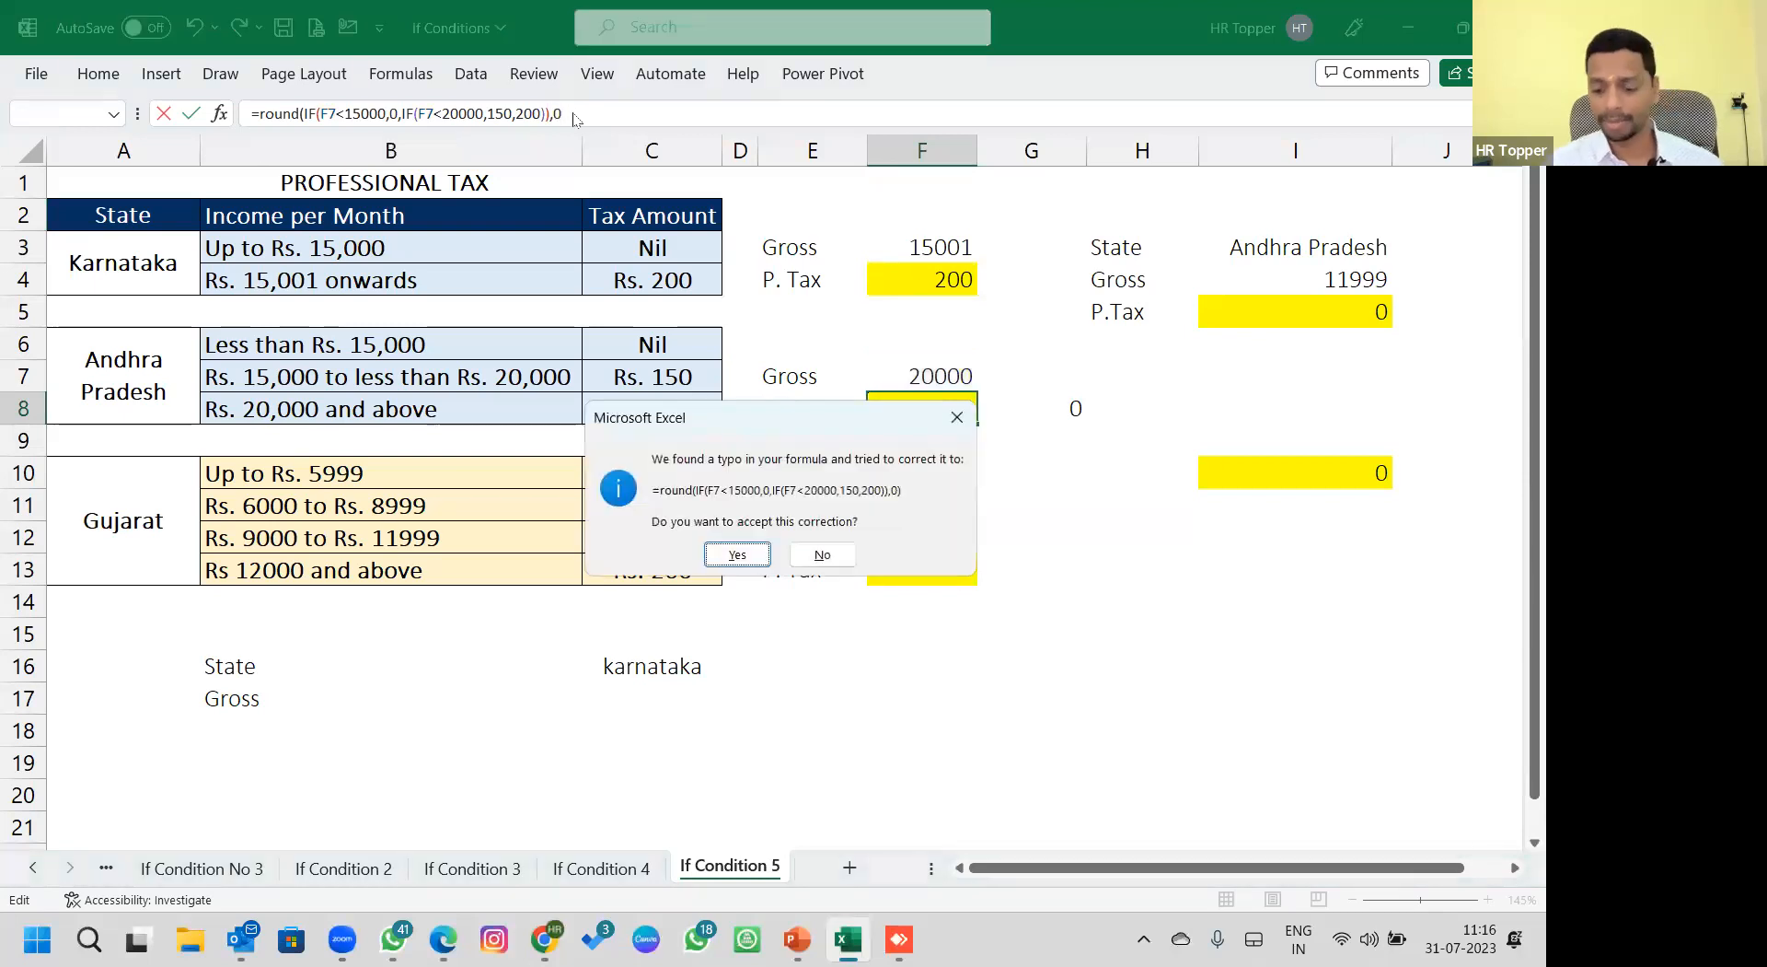
pyautogui.press('Return')
pyautogui.press('Down')
pyautogui.press('Down')
pyautogui.press('Down')
pyautogui.press('Down')
pyautogui.write('=if(')
pyautogui.click(936, 535)
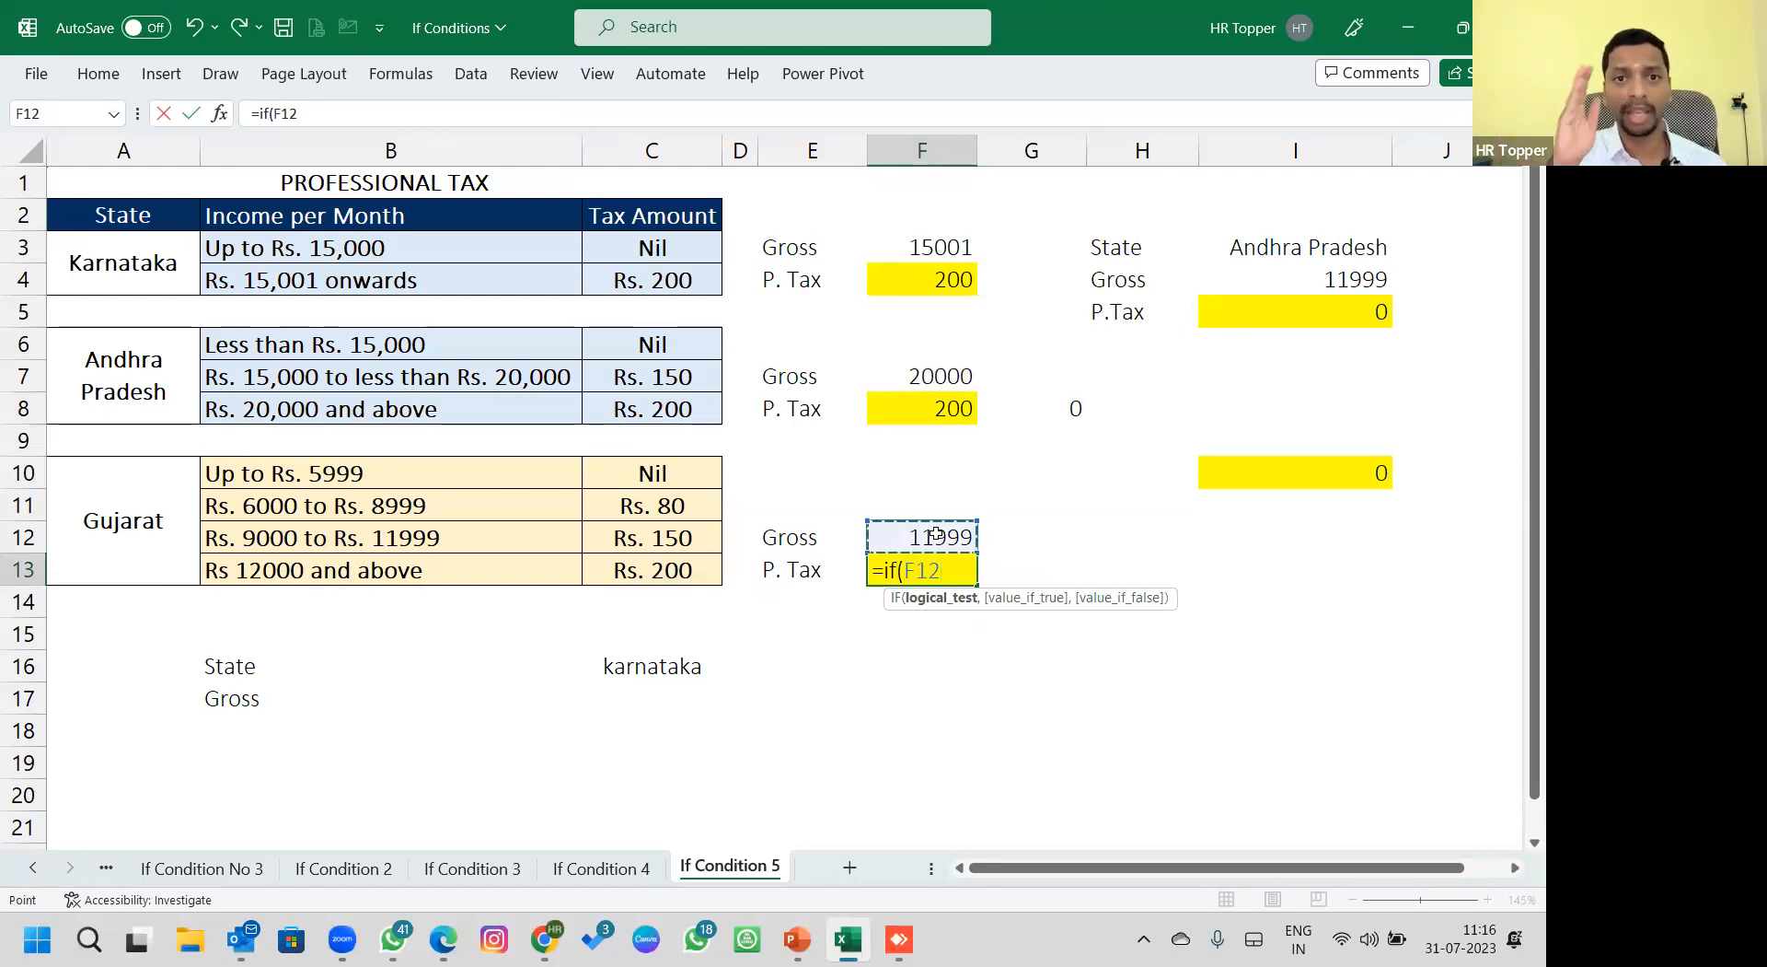
pyautogui.write('<60')
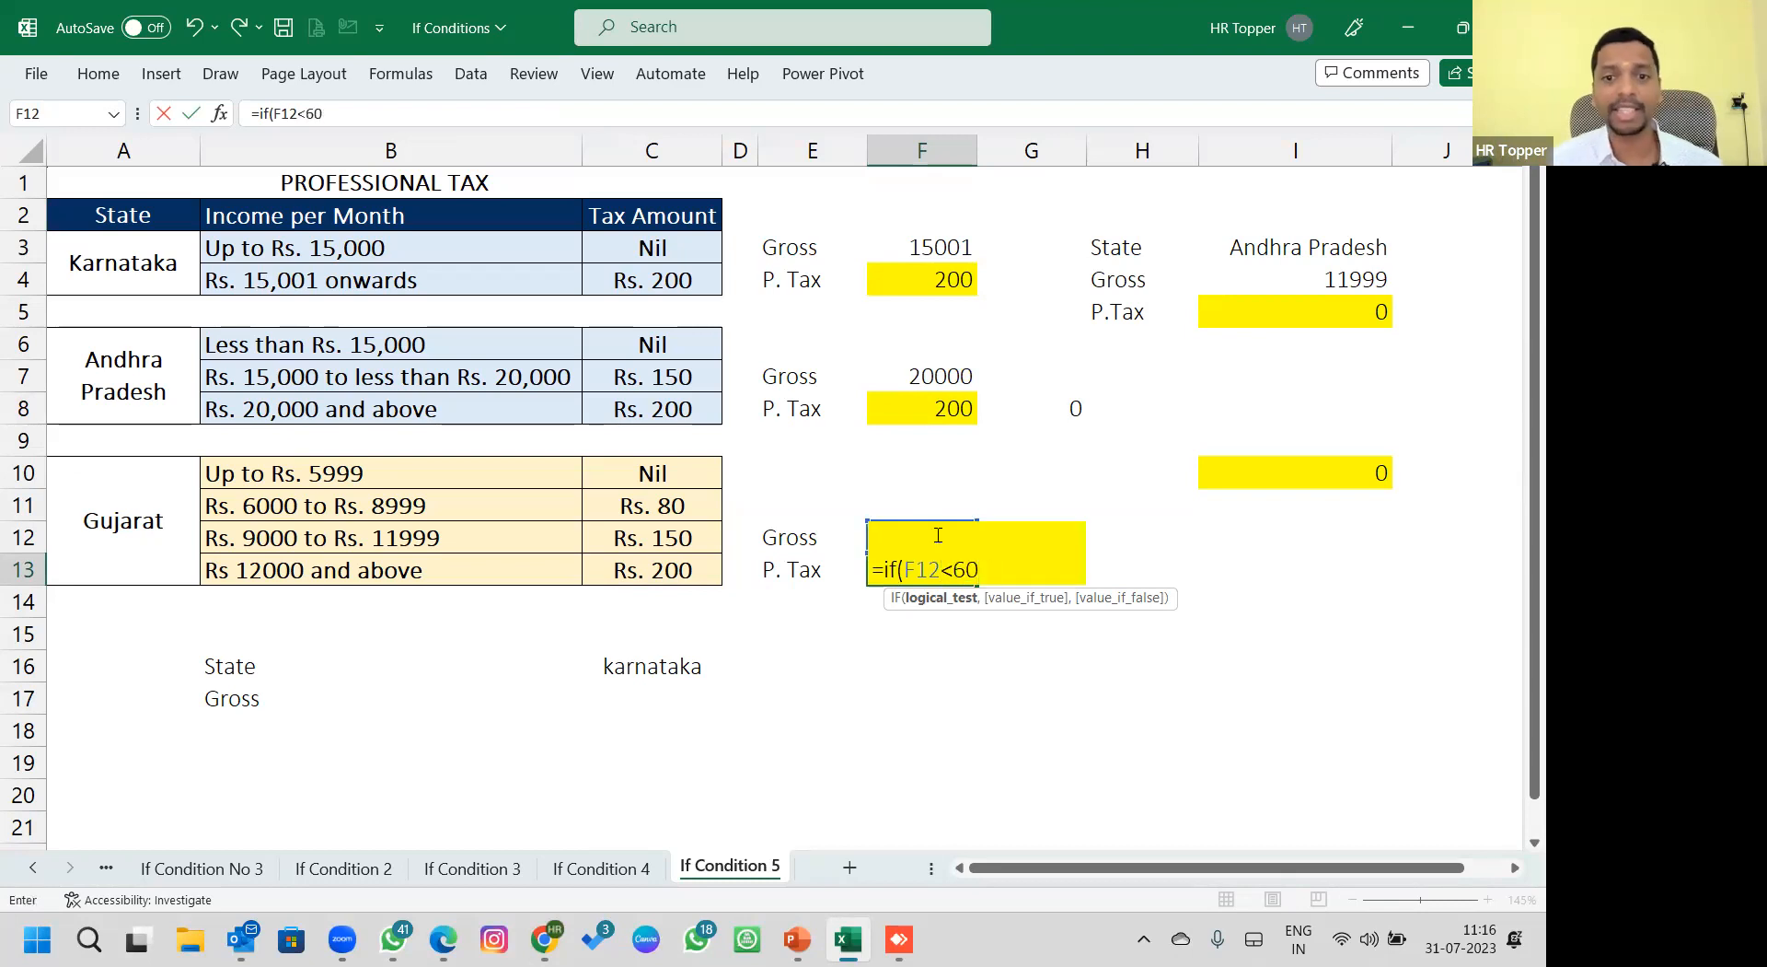
pyautogui.write('00,0')
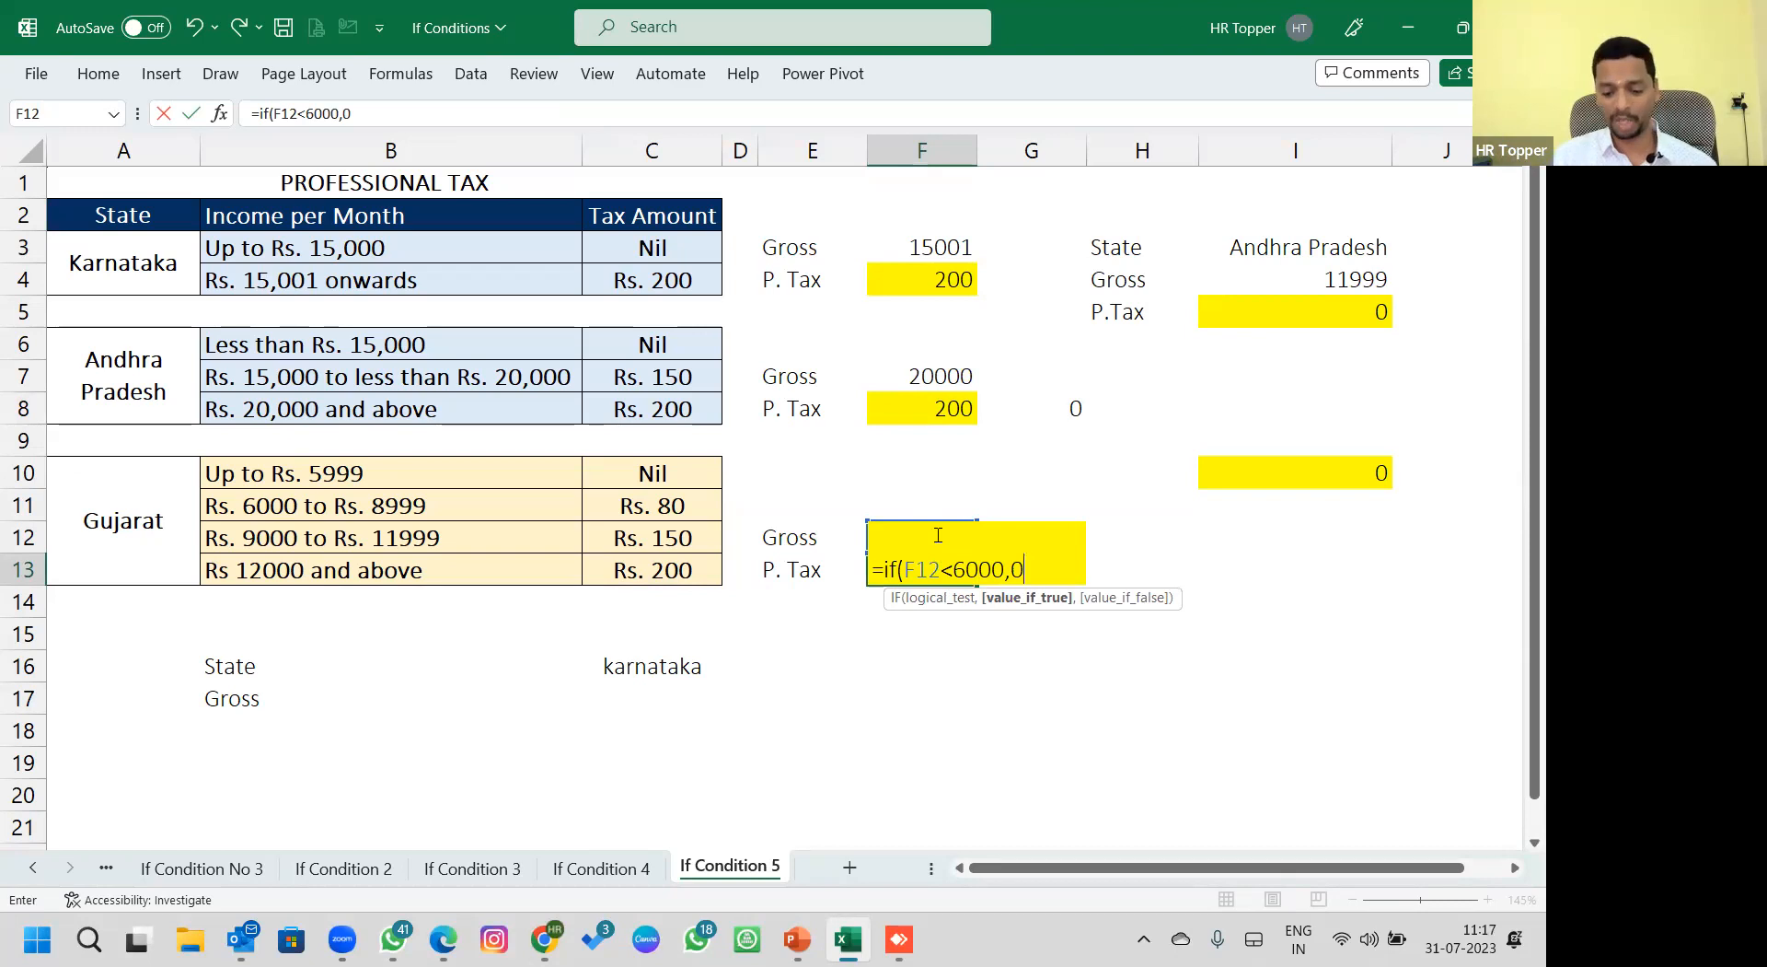
pyautogui.write(',if(')
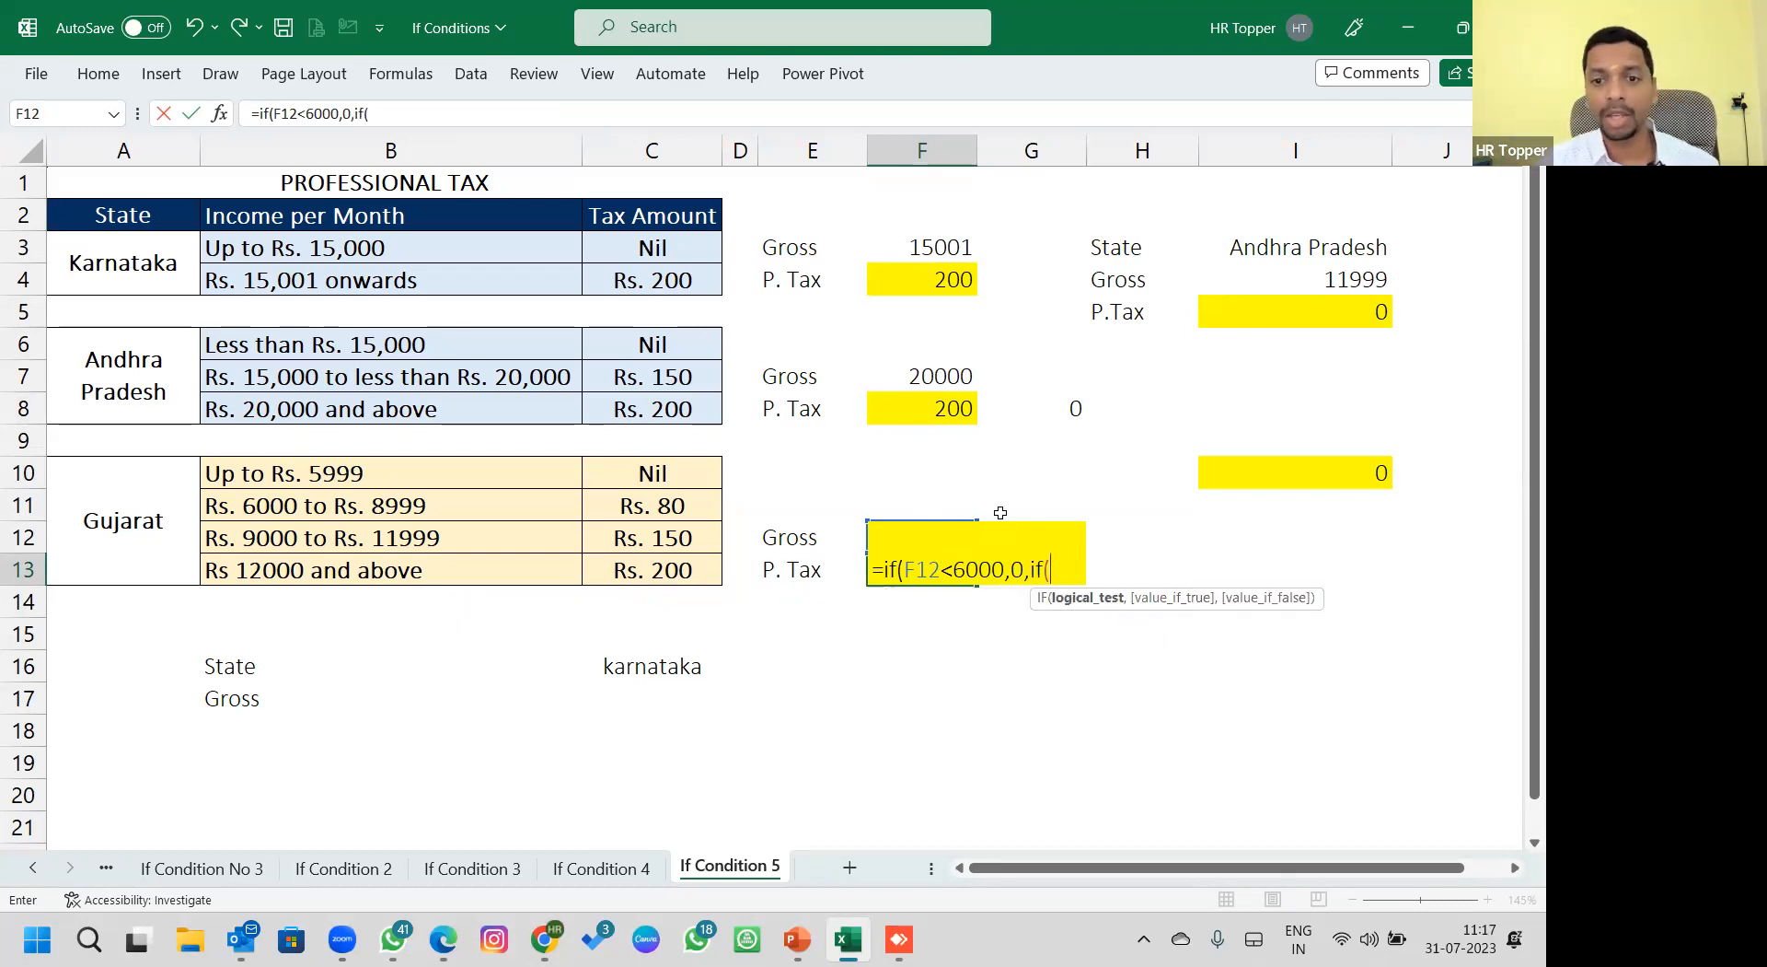
pyautogui.click(905, 489)
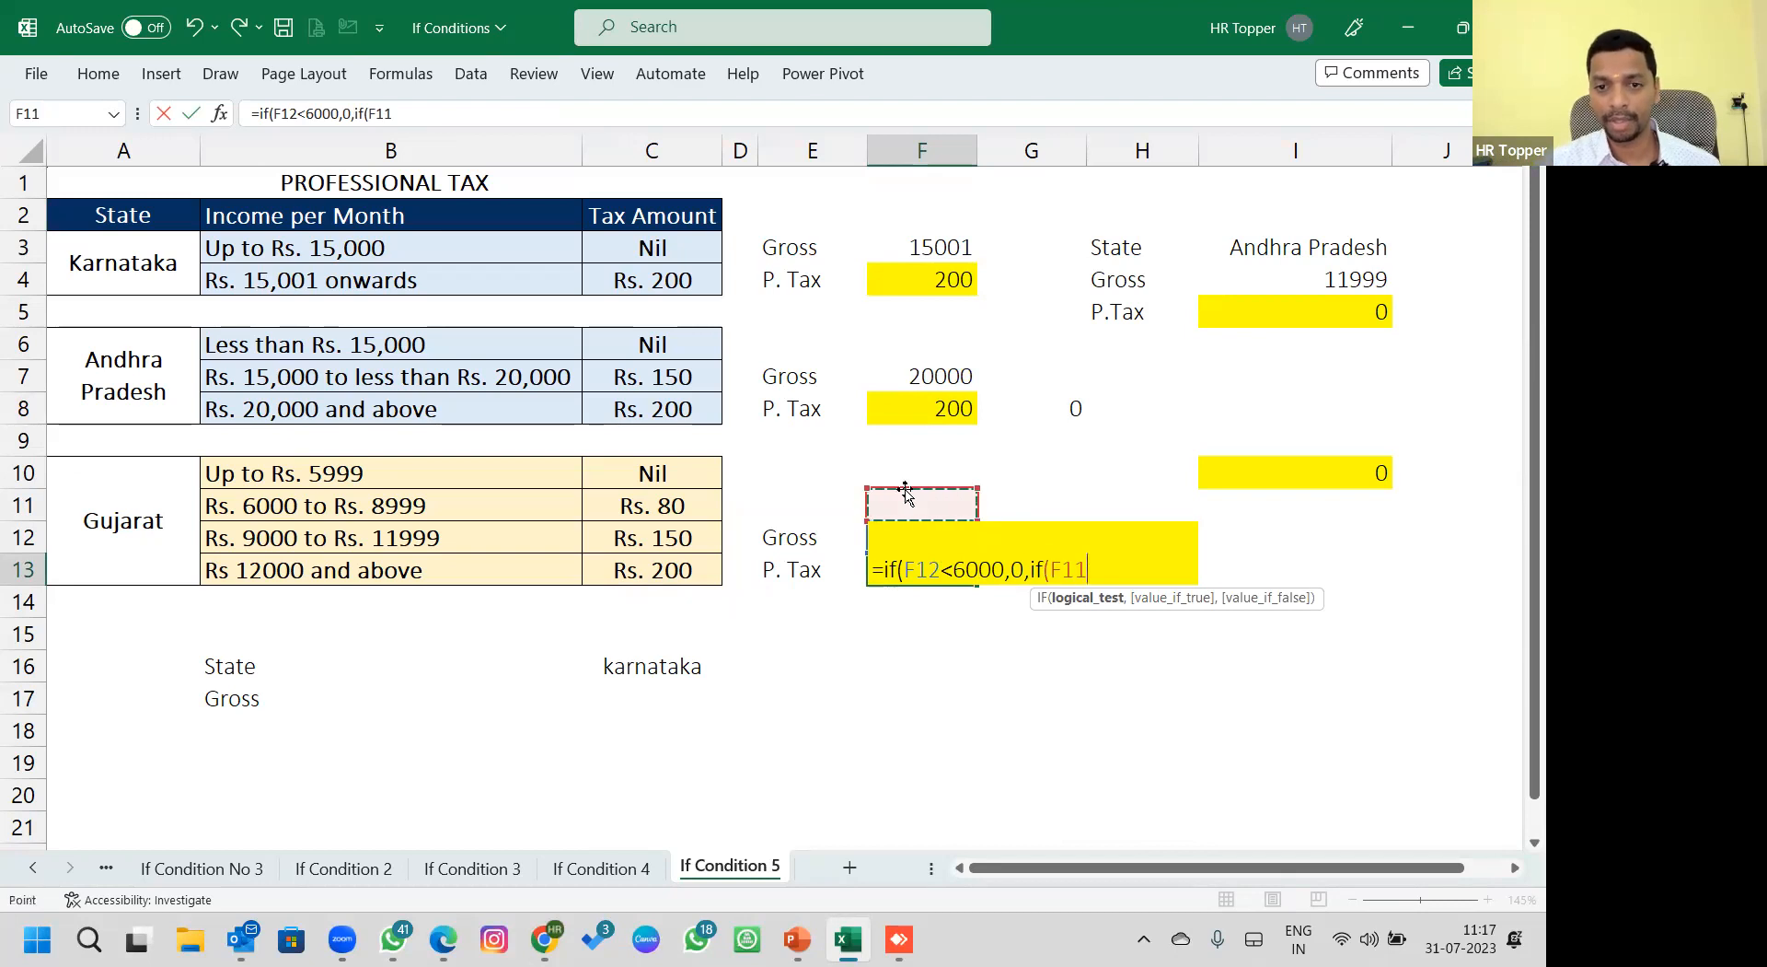
pyautogui.press('Down')
pyautogui.press('F2')
pyautogui.hotkey('shift', 'Home')
pyautogui.press('Escape')
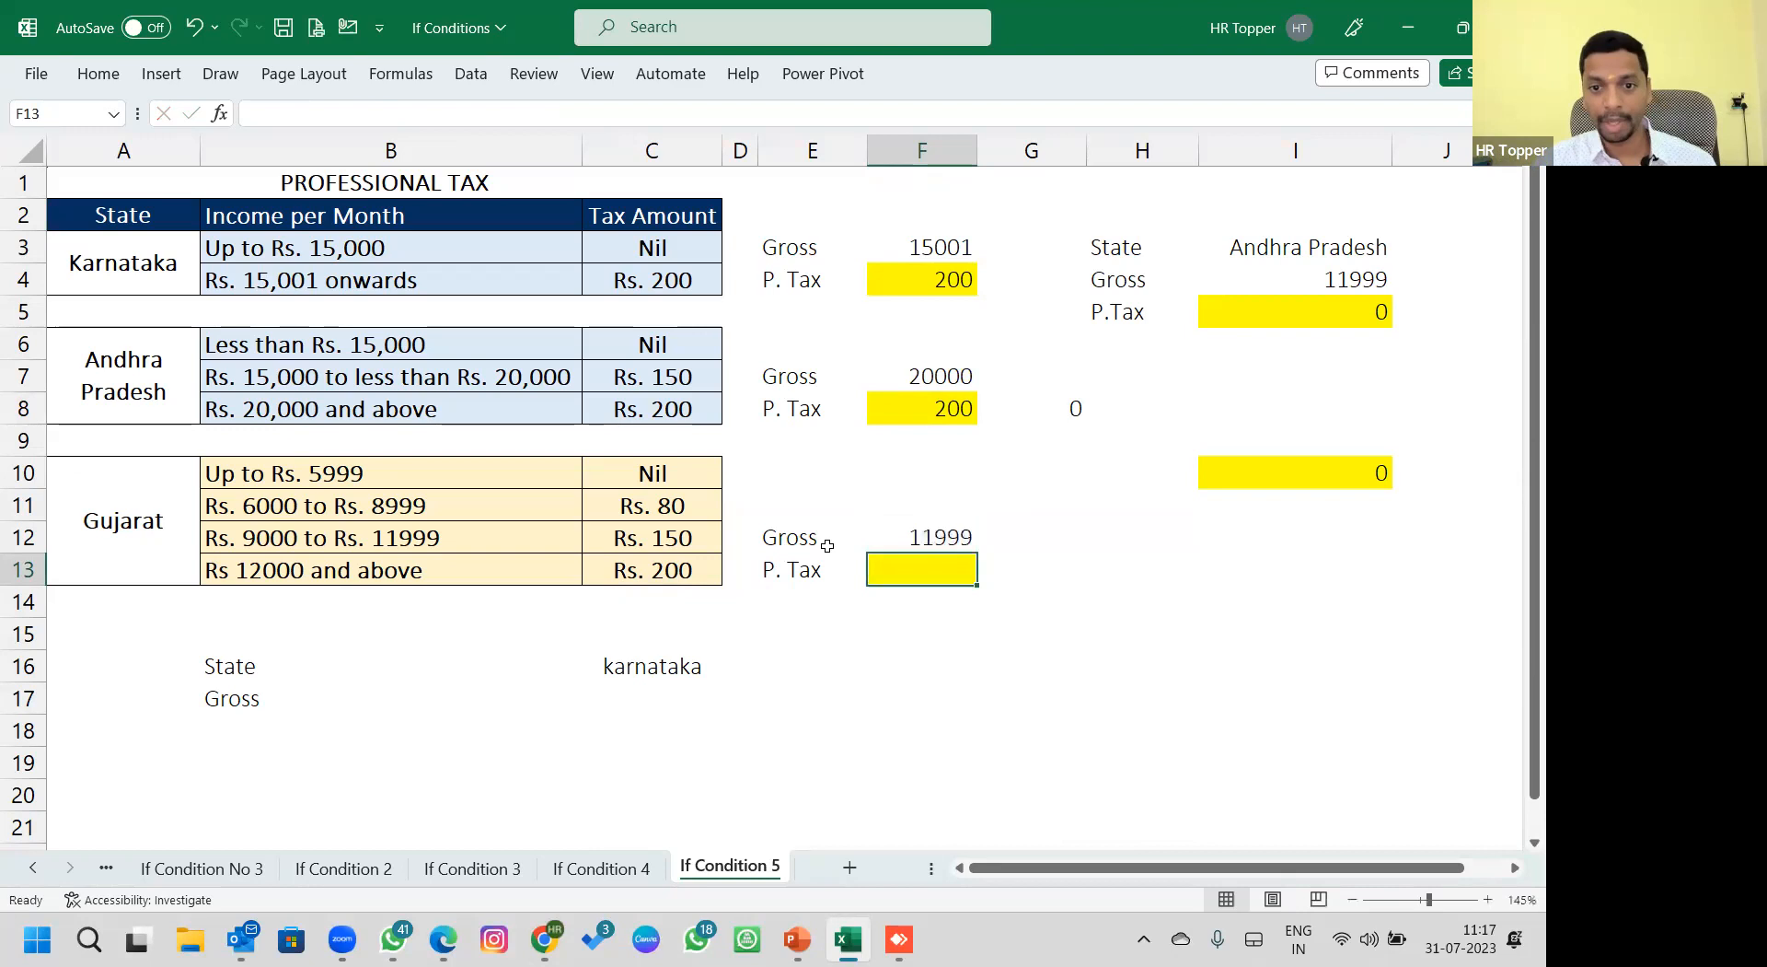
# Begin the Gujarat P. Tax formula in F13 with nested IFs returning 0 for F12<6000 and 80 for F12<9000.
pyautogui.click(371, 119)
pyautogui.write('=if(F12<6000,0,if(F12')
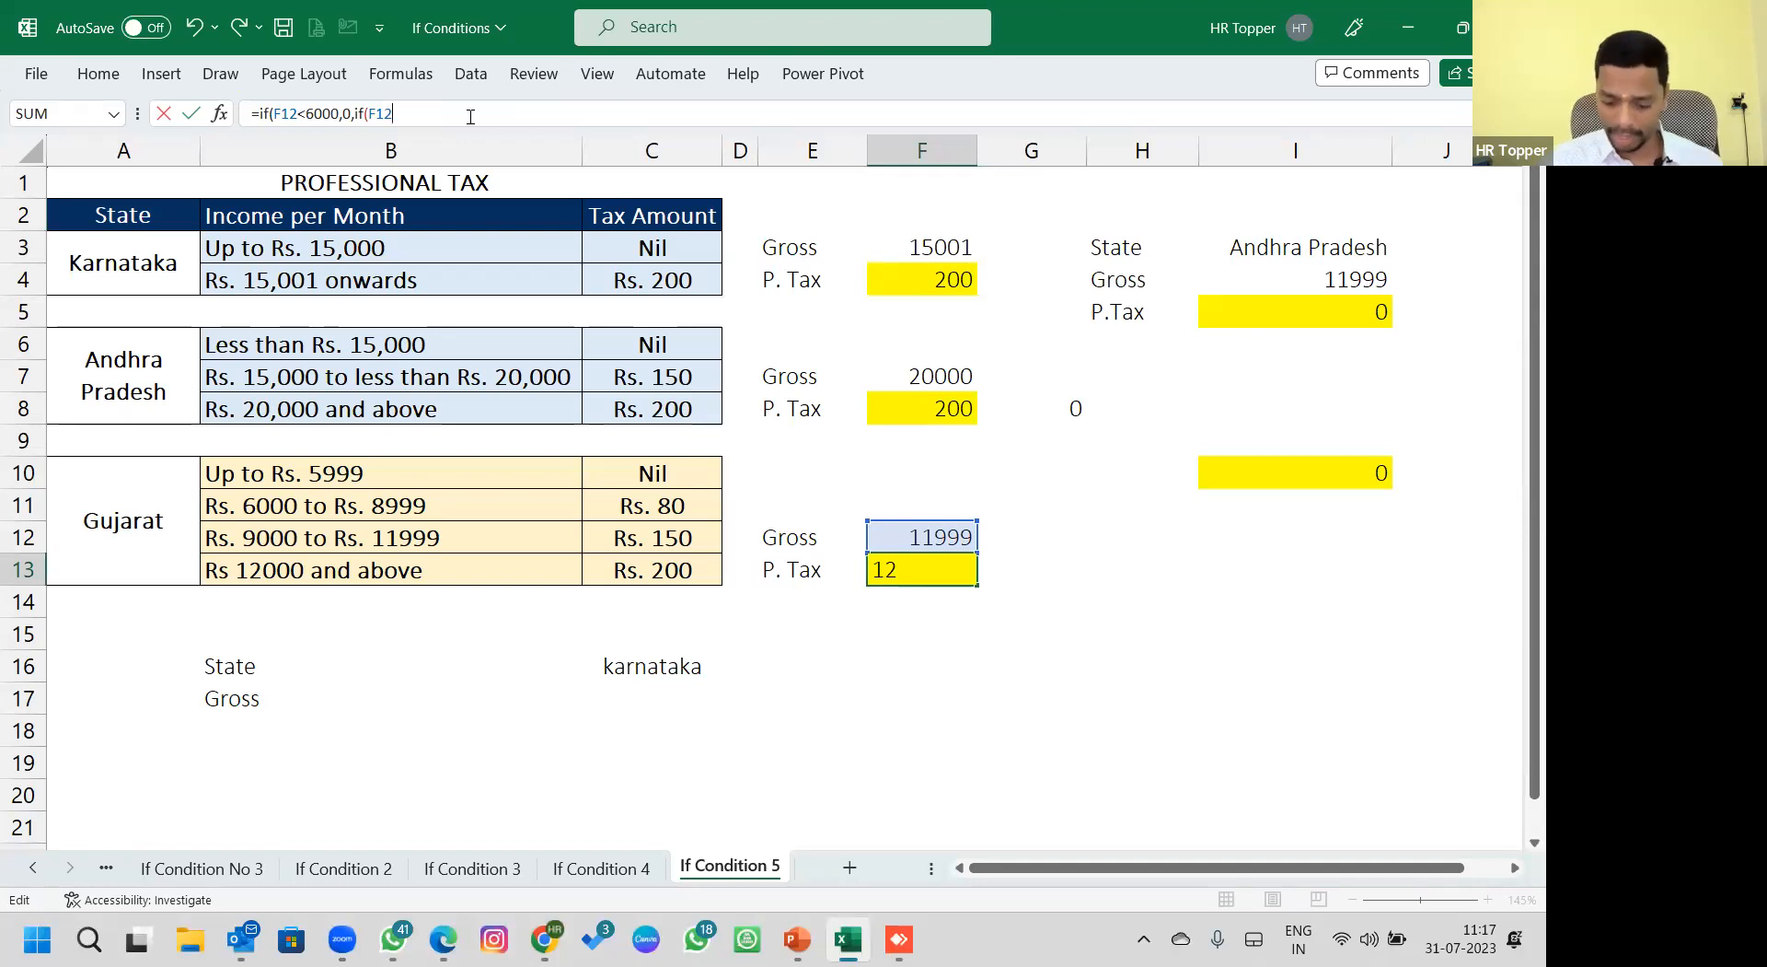
pyautogui.write('<900')
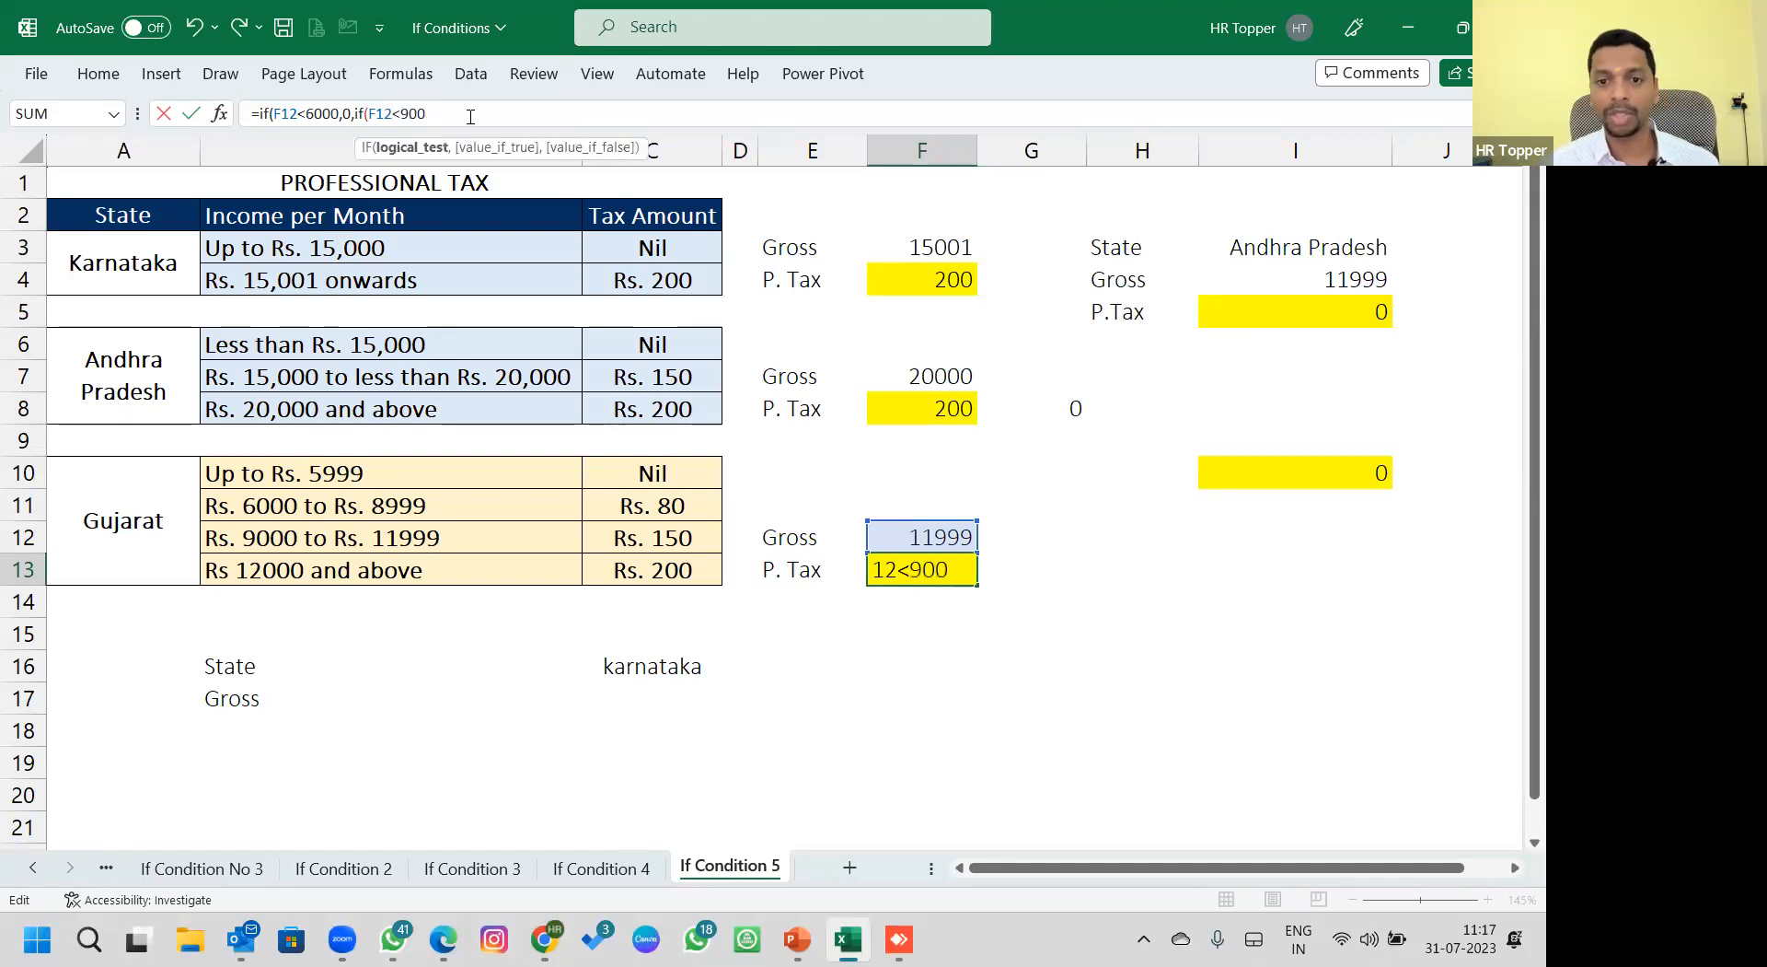
pyautogui.write('0,')
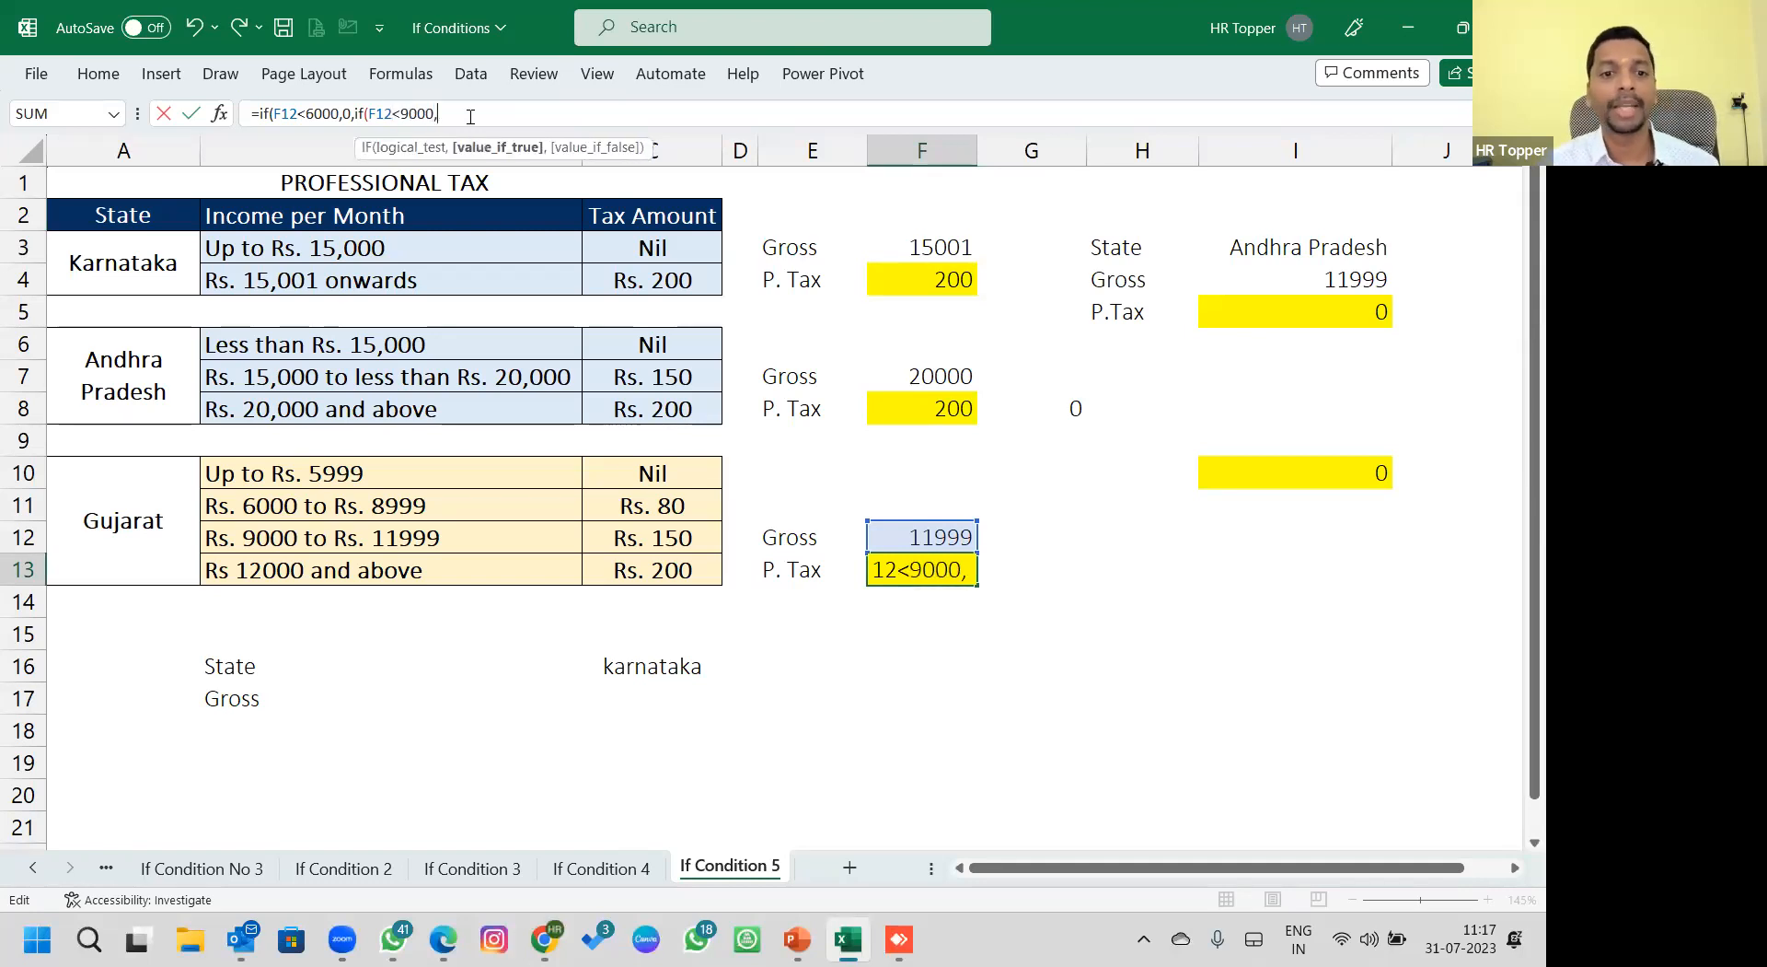
pyautogui.write('80,if(')
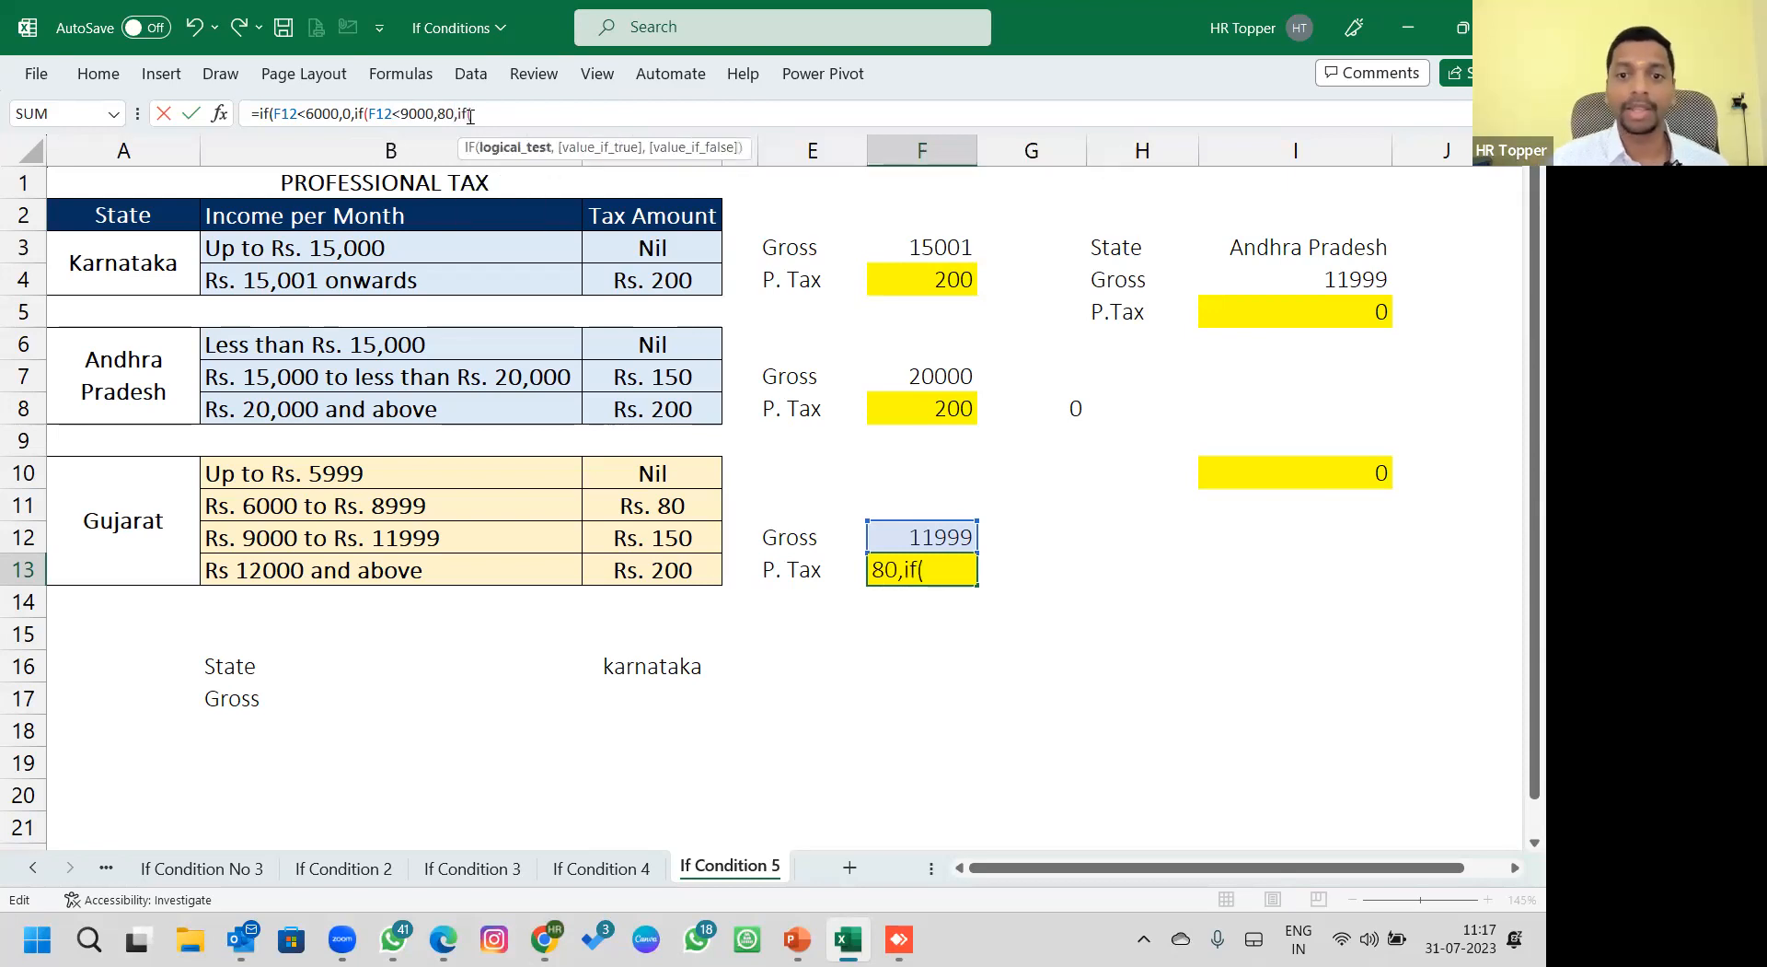
# Complete the Gujarat formula in F13 with the innermost condition IF(F12<12000,150,200).
pyautogui.click(919, 537)
pyautogui.write('<12000')
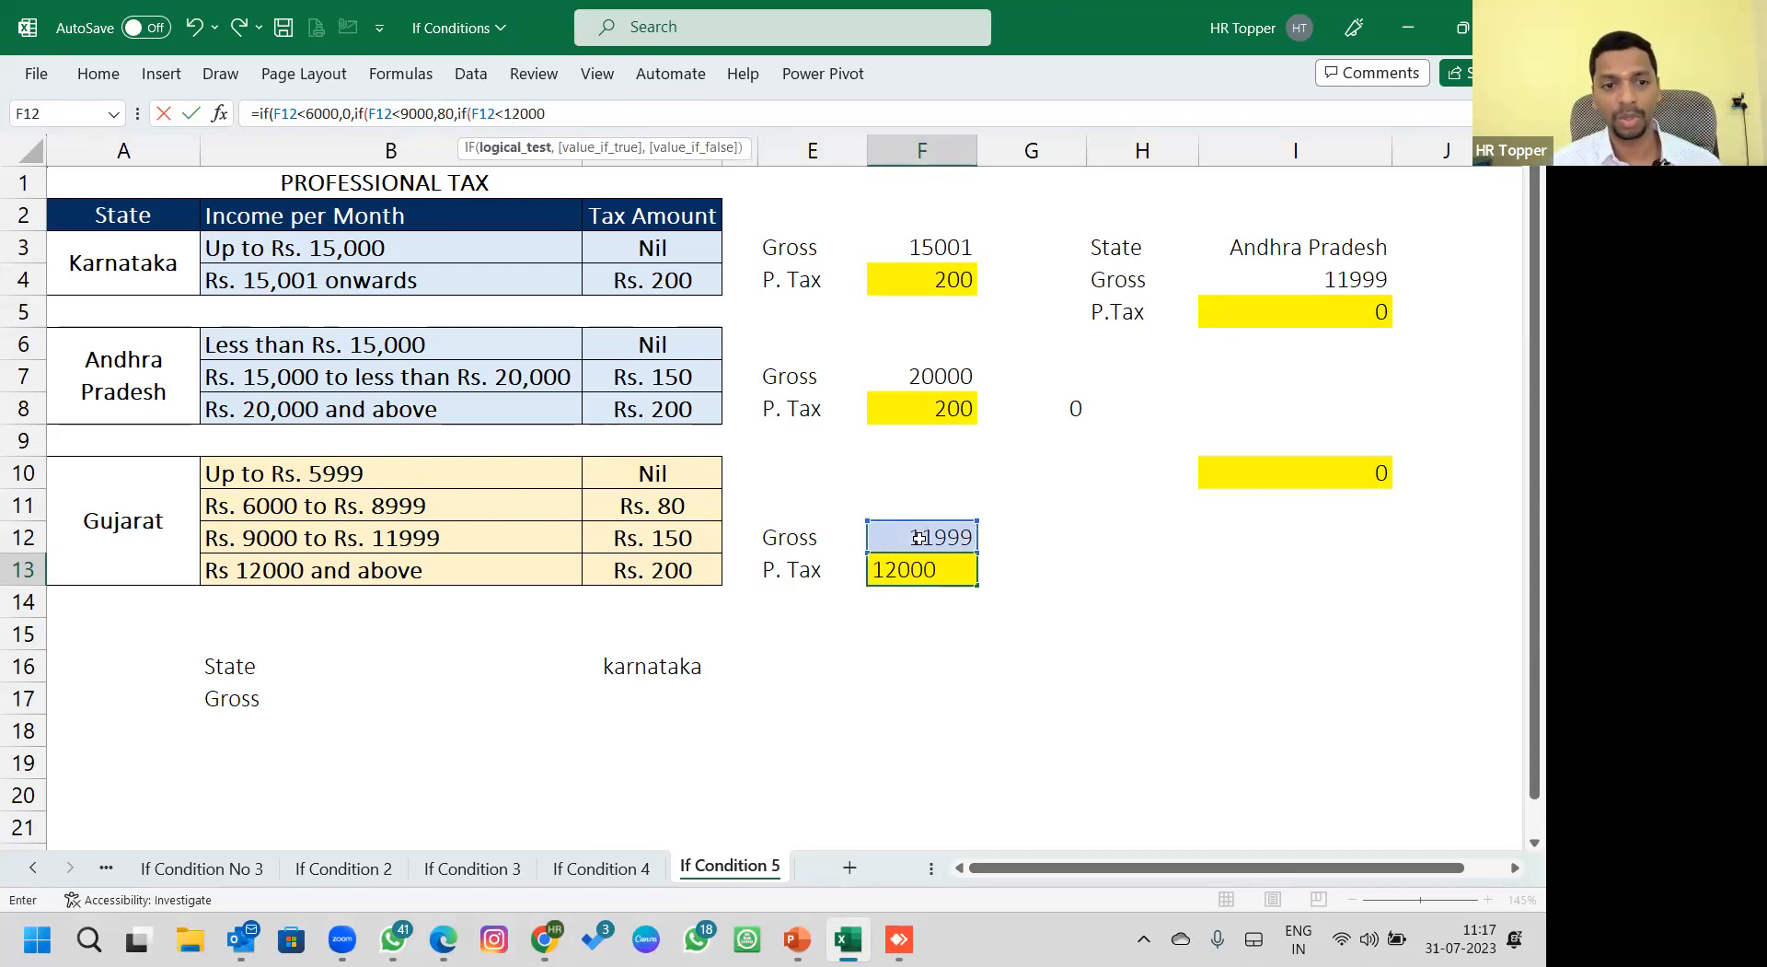
pyautogui.write(',')
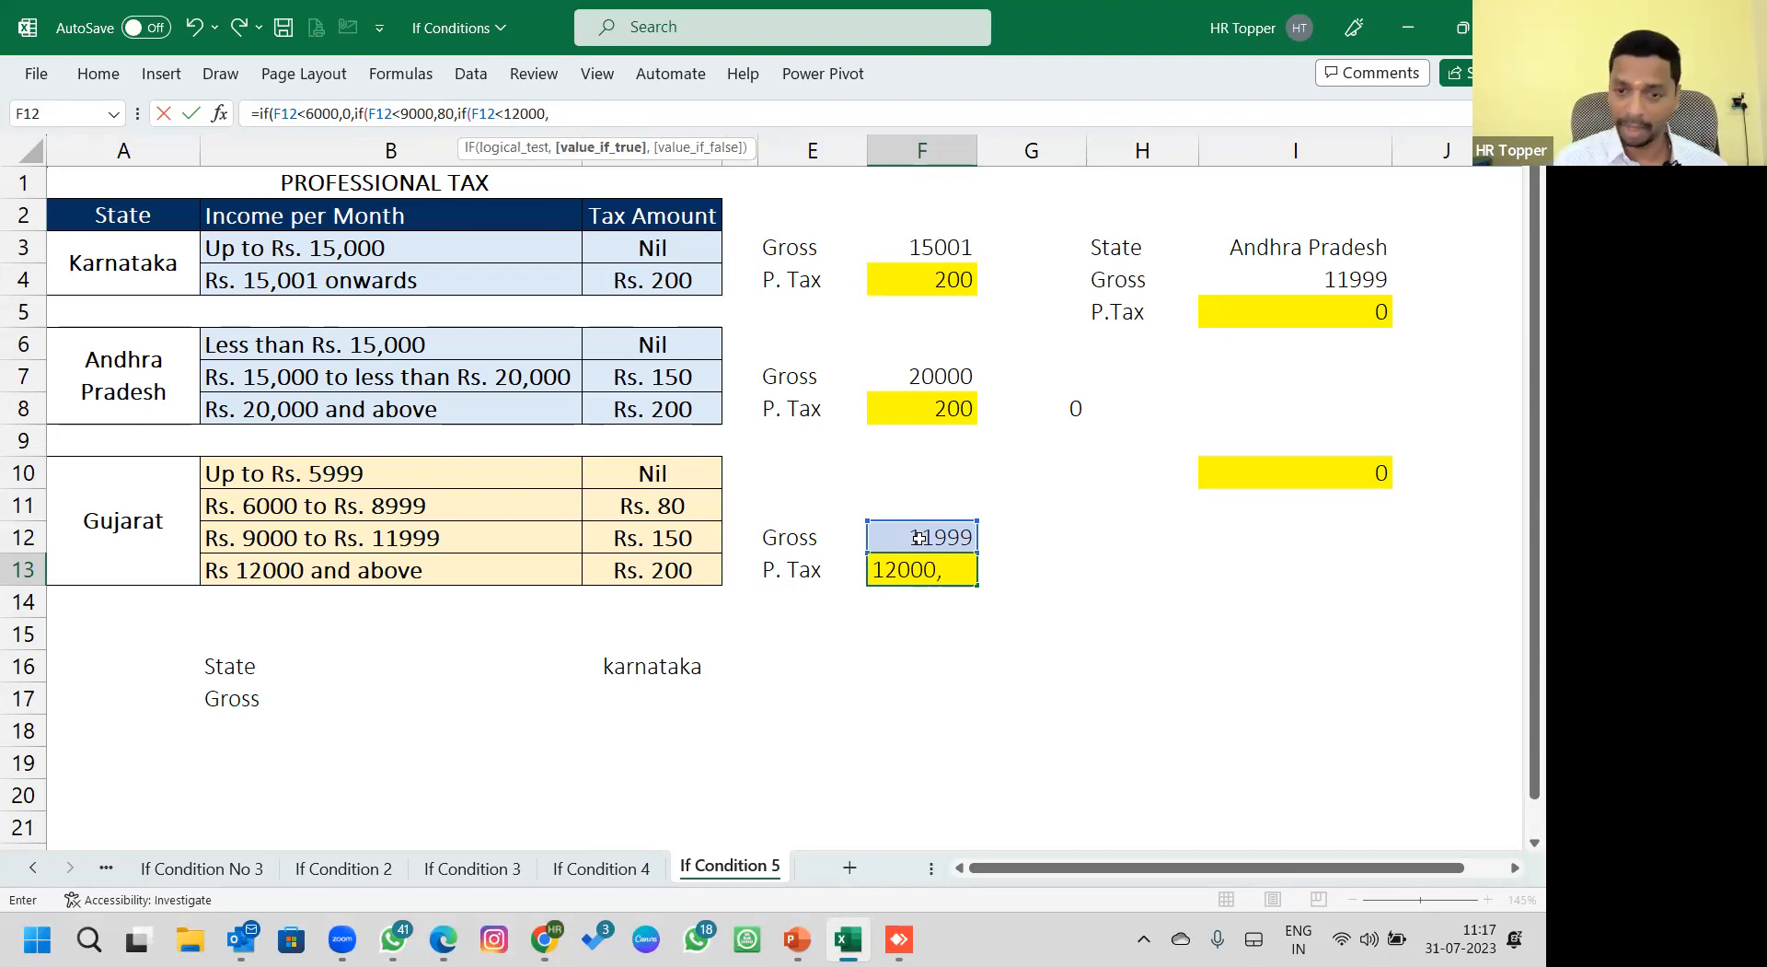
pyautogui.write('150')
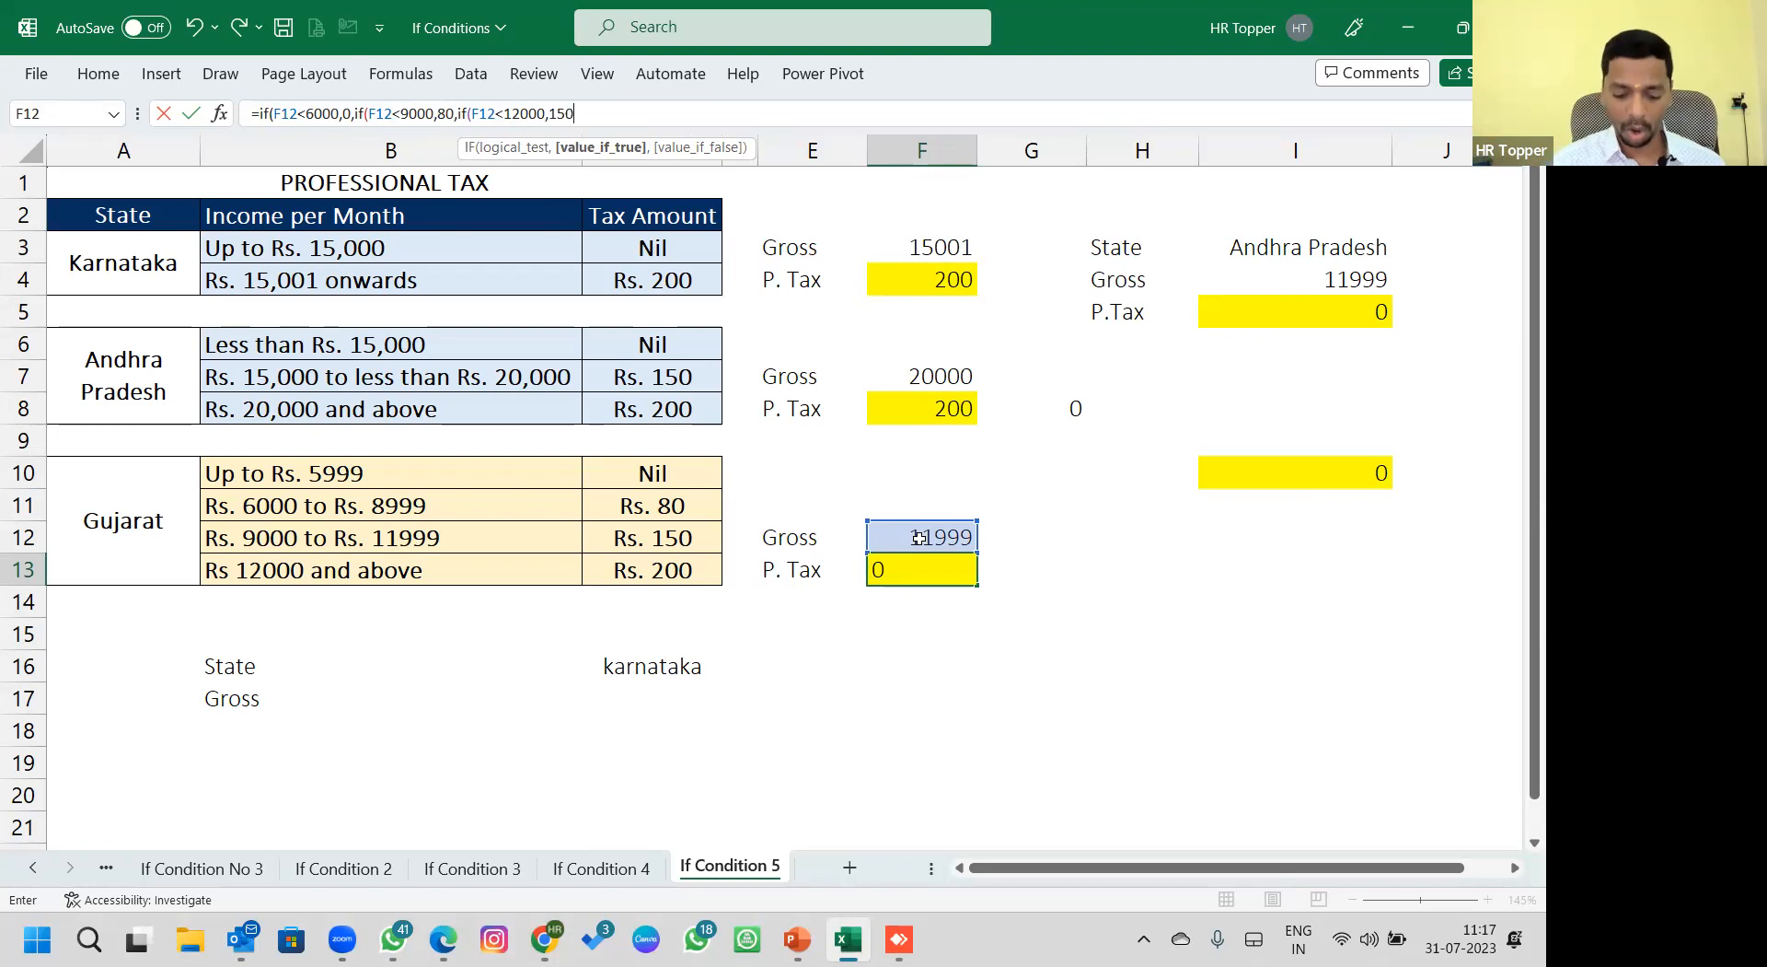
pyautogui.write(',200')
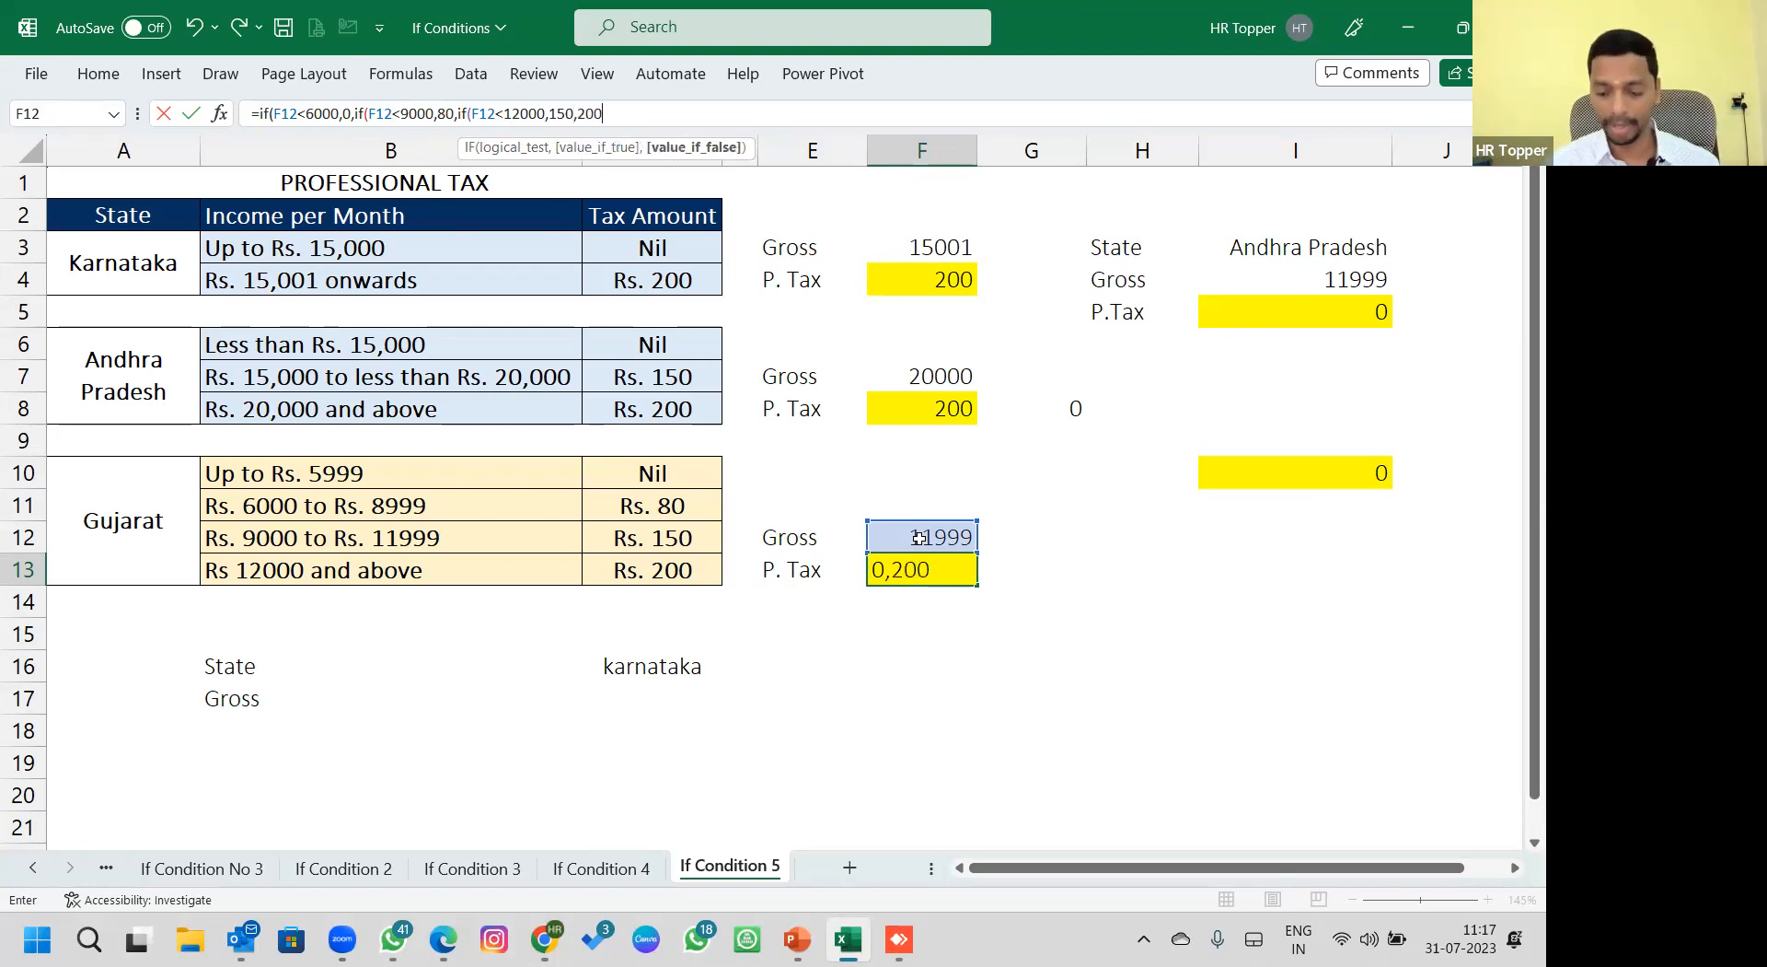
pyautogui.press('Return')
pyautogui.press('Return')
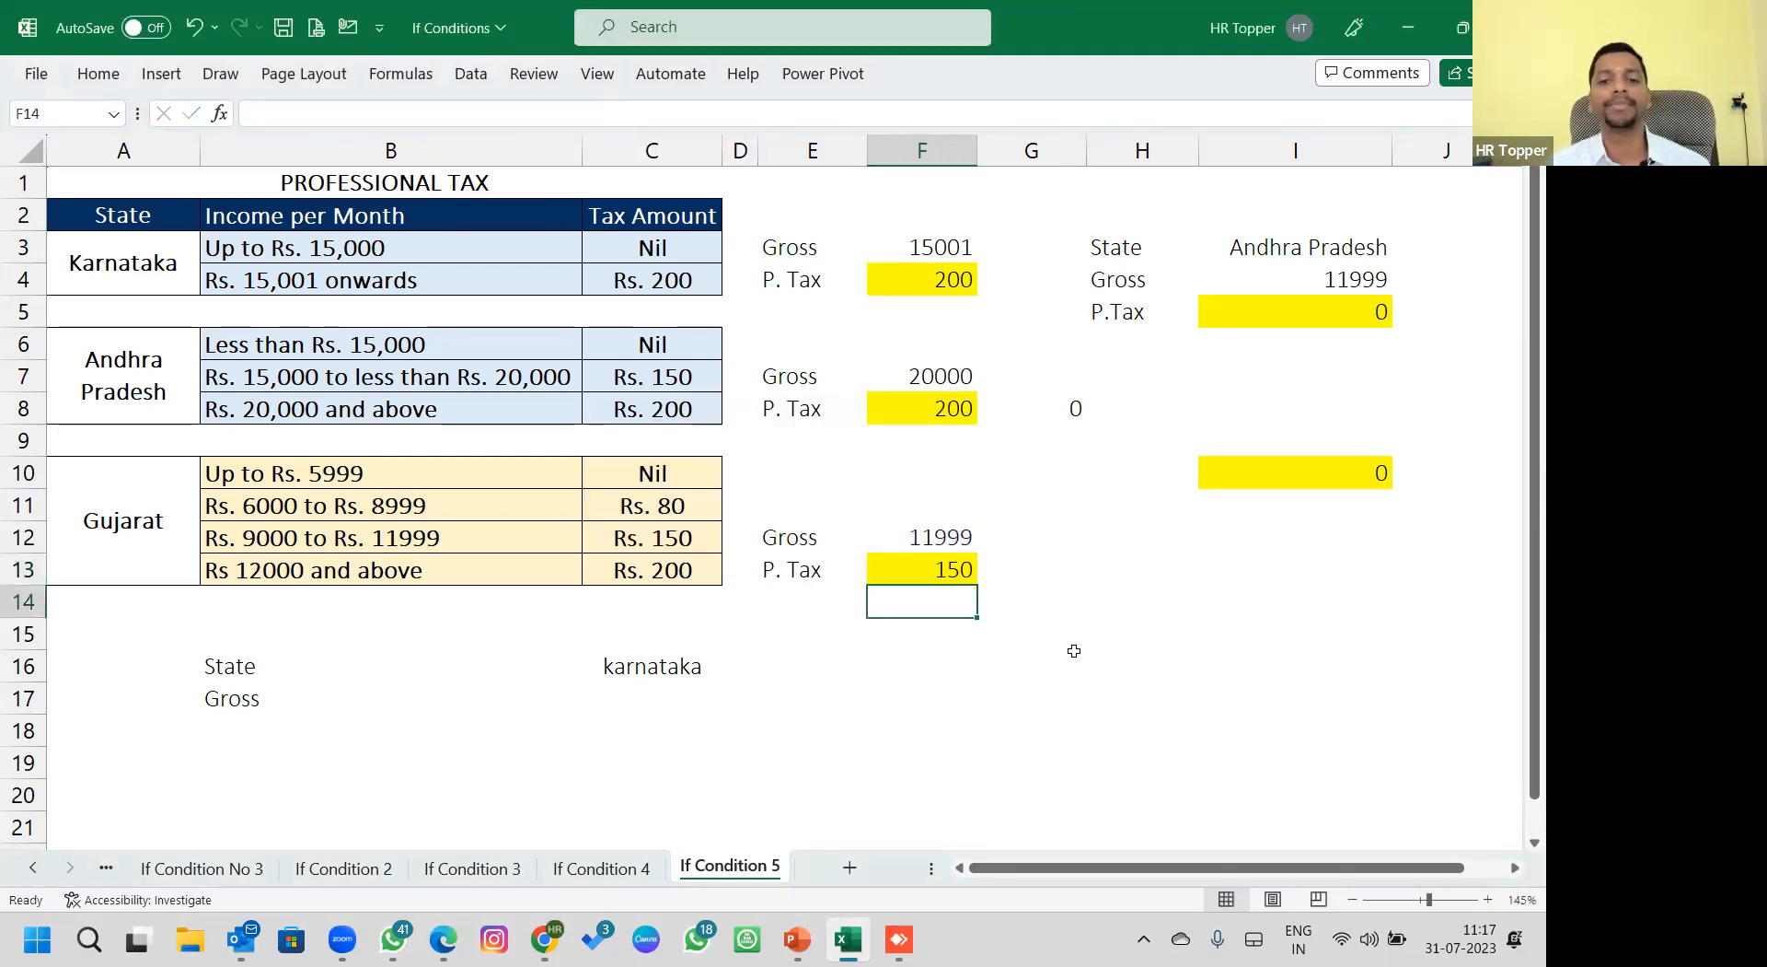
# Test the Gujarat P. Tax formula with gross salaries of 6000 and 5999 in F12.
pyautogui.click(935, 543)
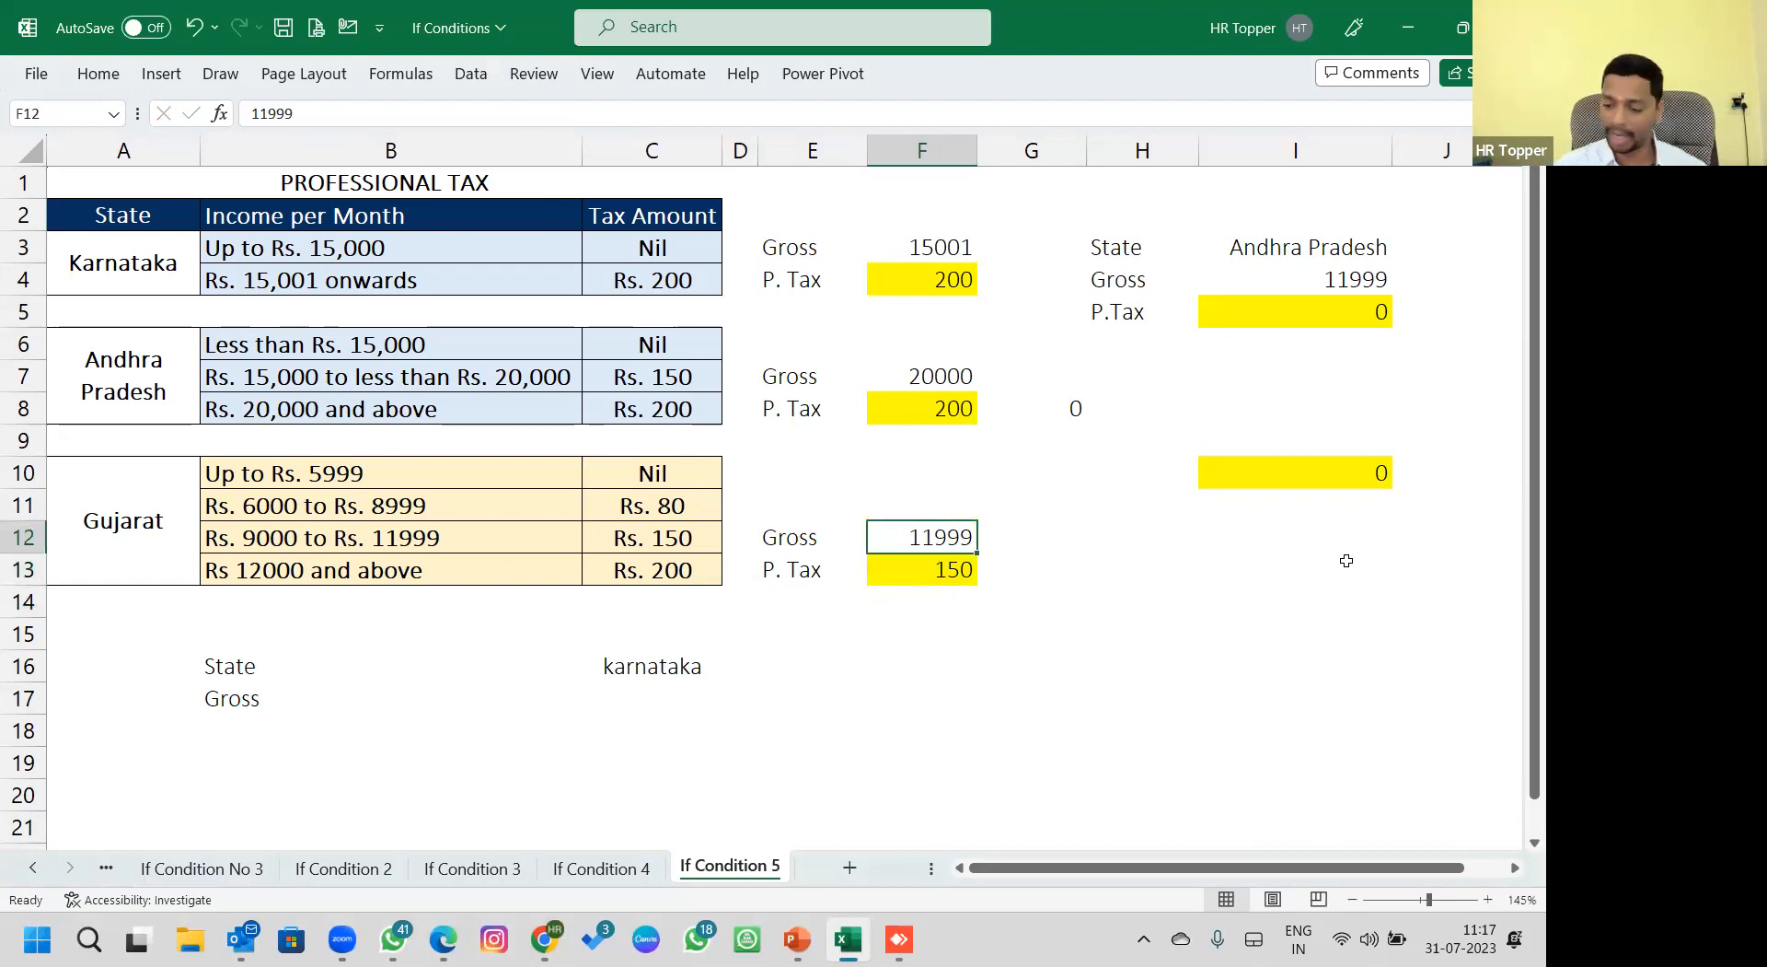
pyautogui.write('6000')
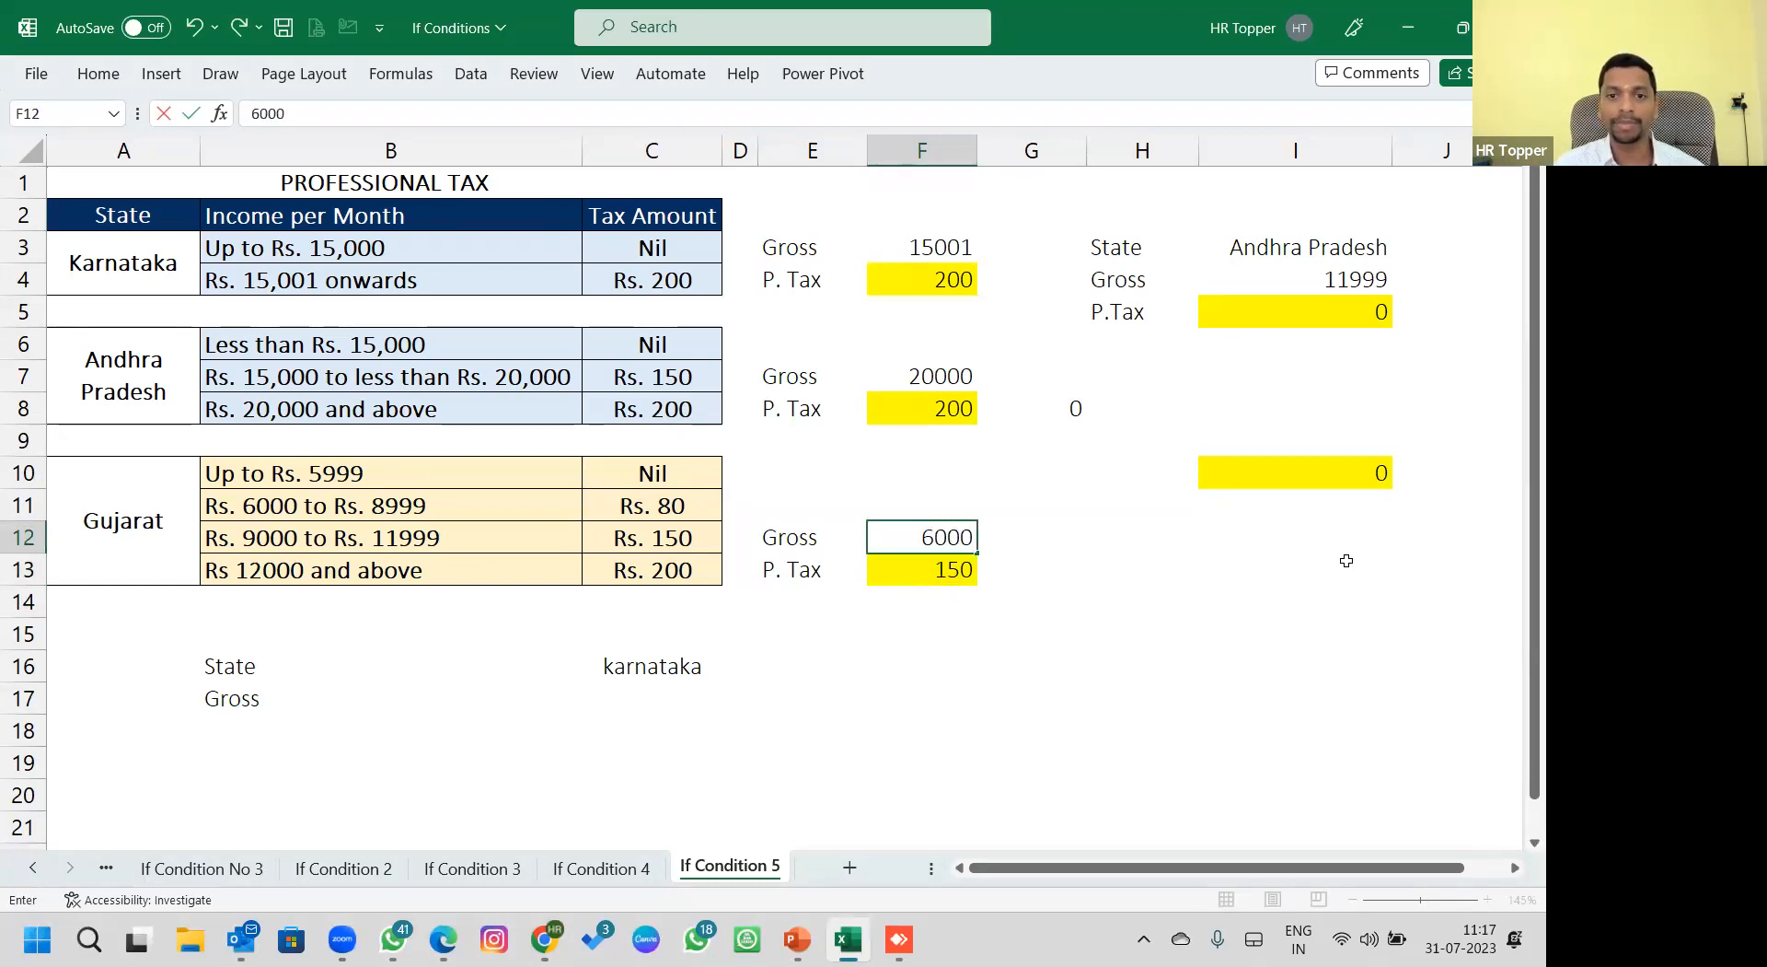
pyautogui.press('Return')
pyautogui.press('Up')
pyautogui.write('5999')
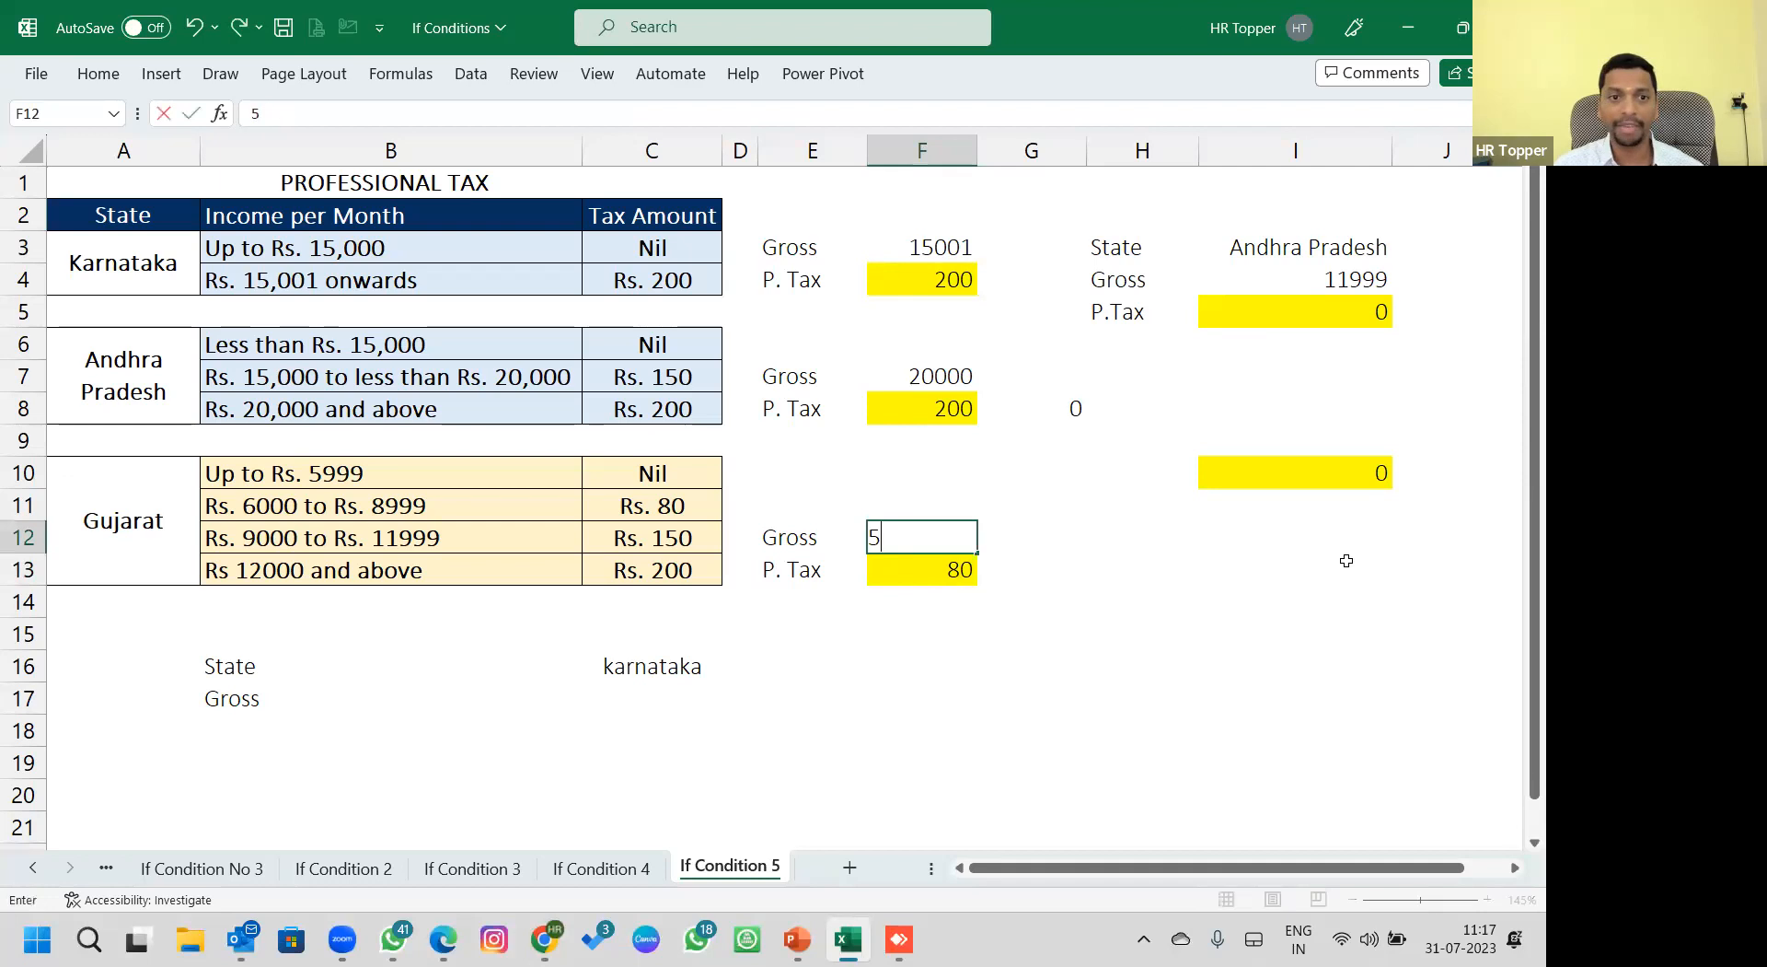
pyautogui.press('Return')
pyautogui.write('8999')
pyautogui.press('Return')
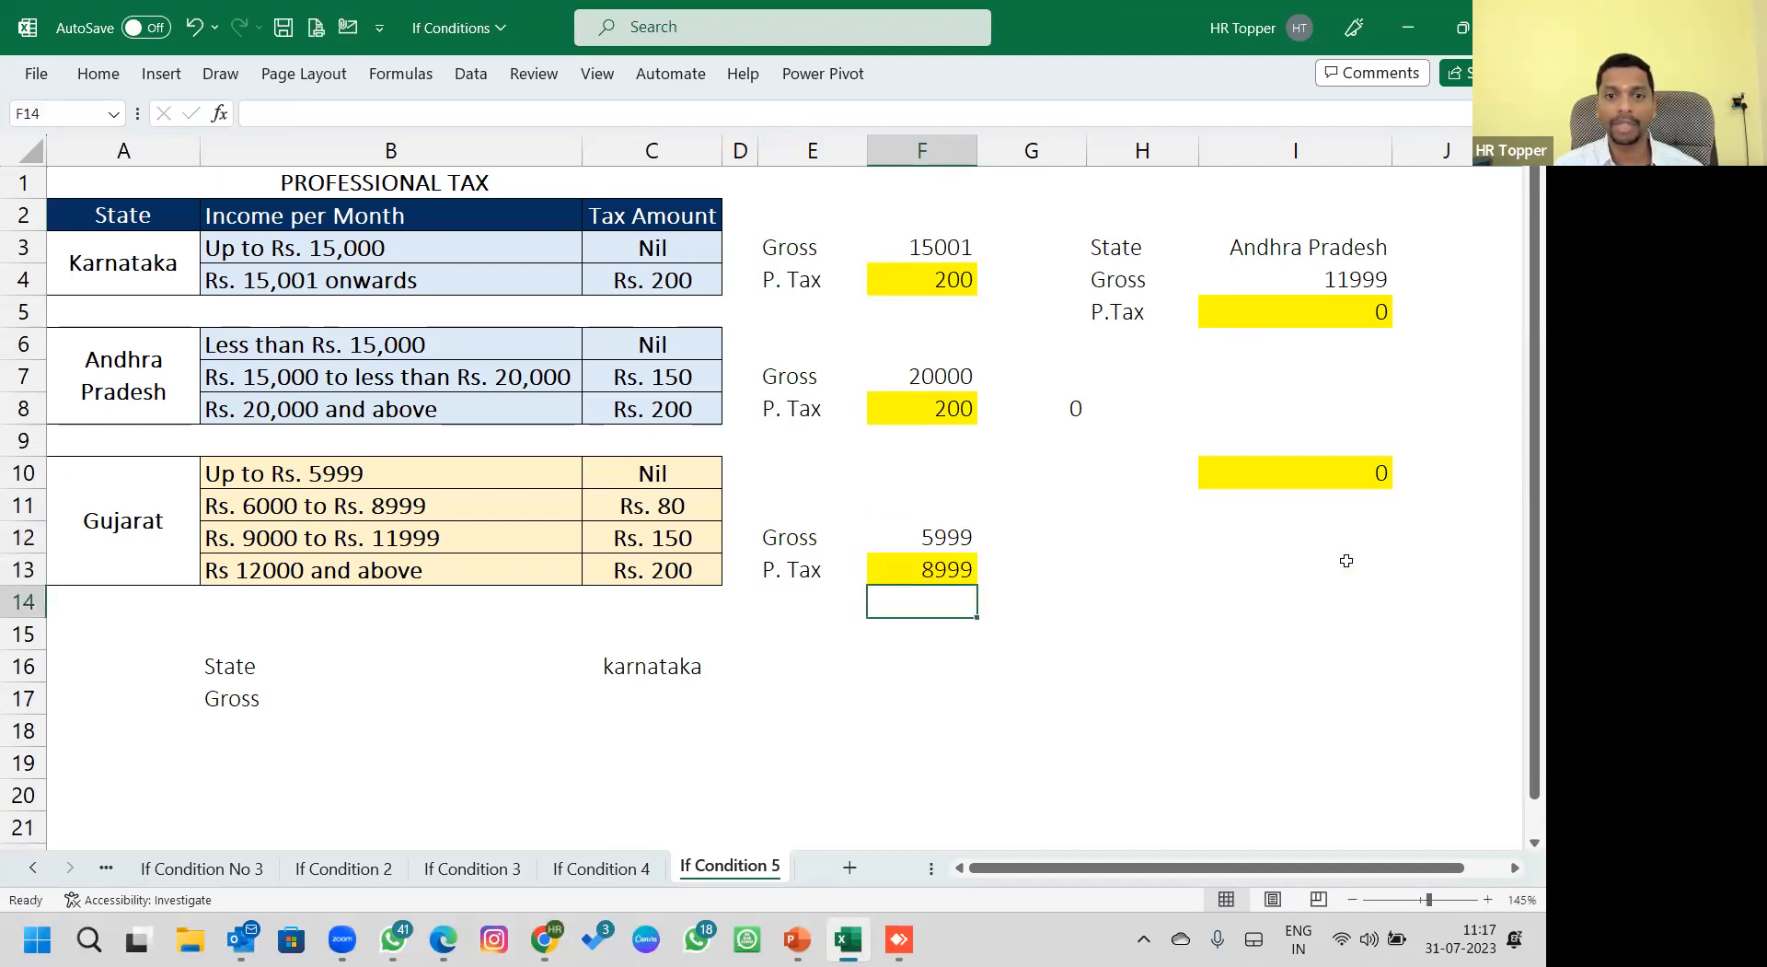
pyautogui.hotkey('ctrl', 'z')
# Test the Gujarat P. Tax formula with gross salaries of 8999, 11999 and 12000 in F12.
pyautogui.press('Up')
pyautogui.write('8999')
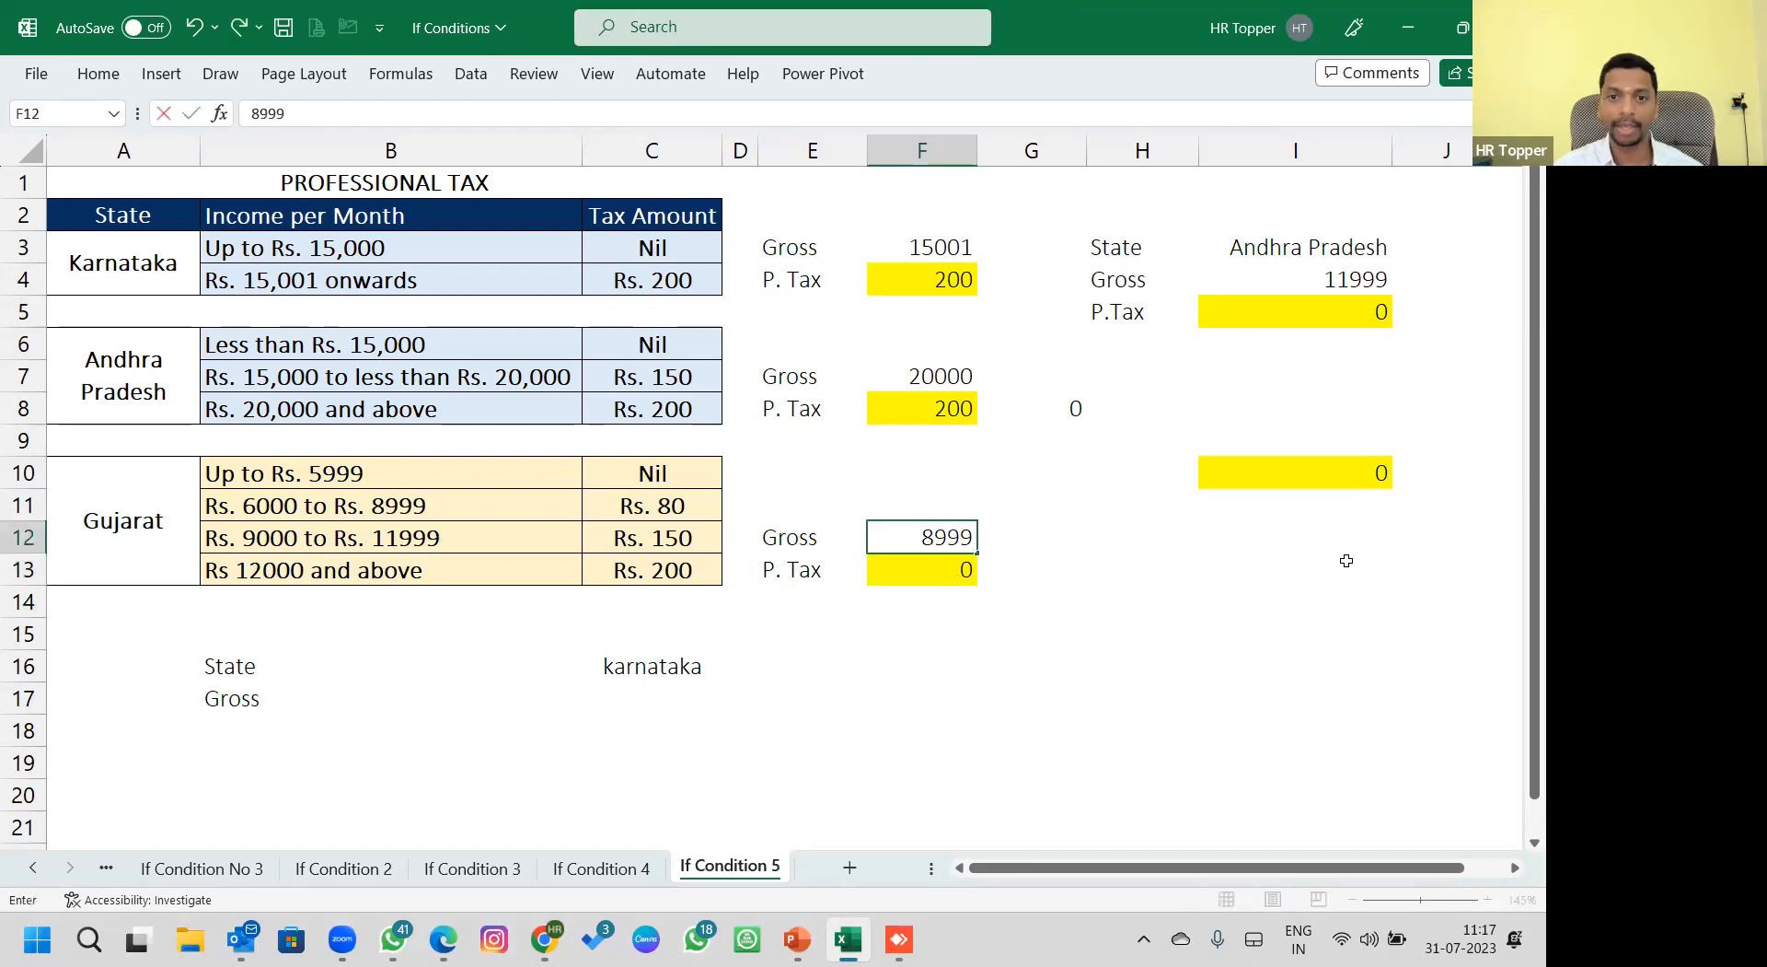
pyautogui.press('Return')
pyautogui.press('Up')
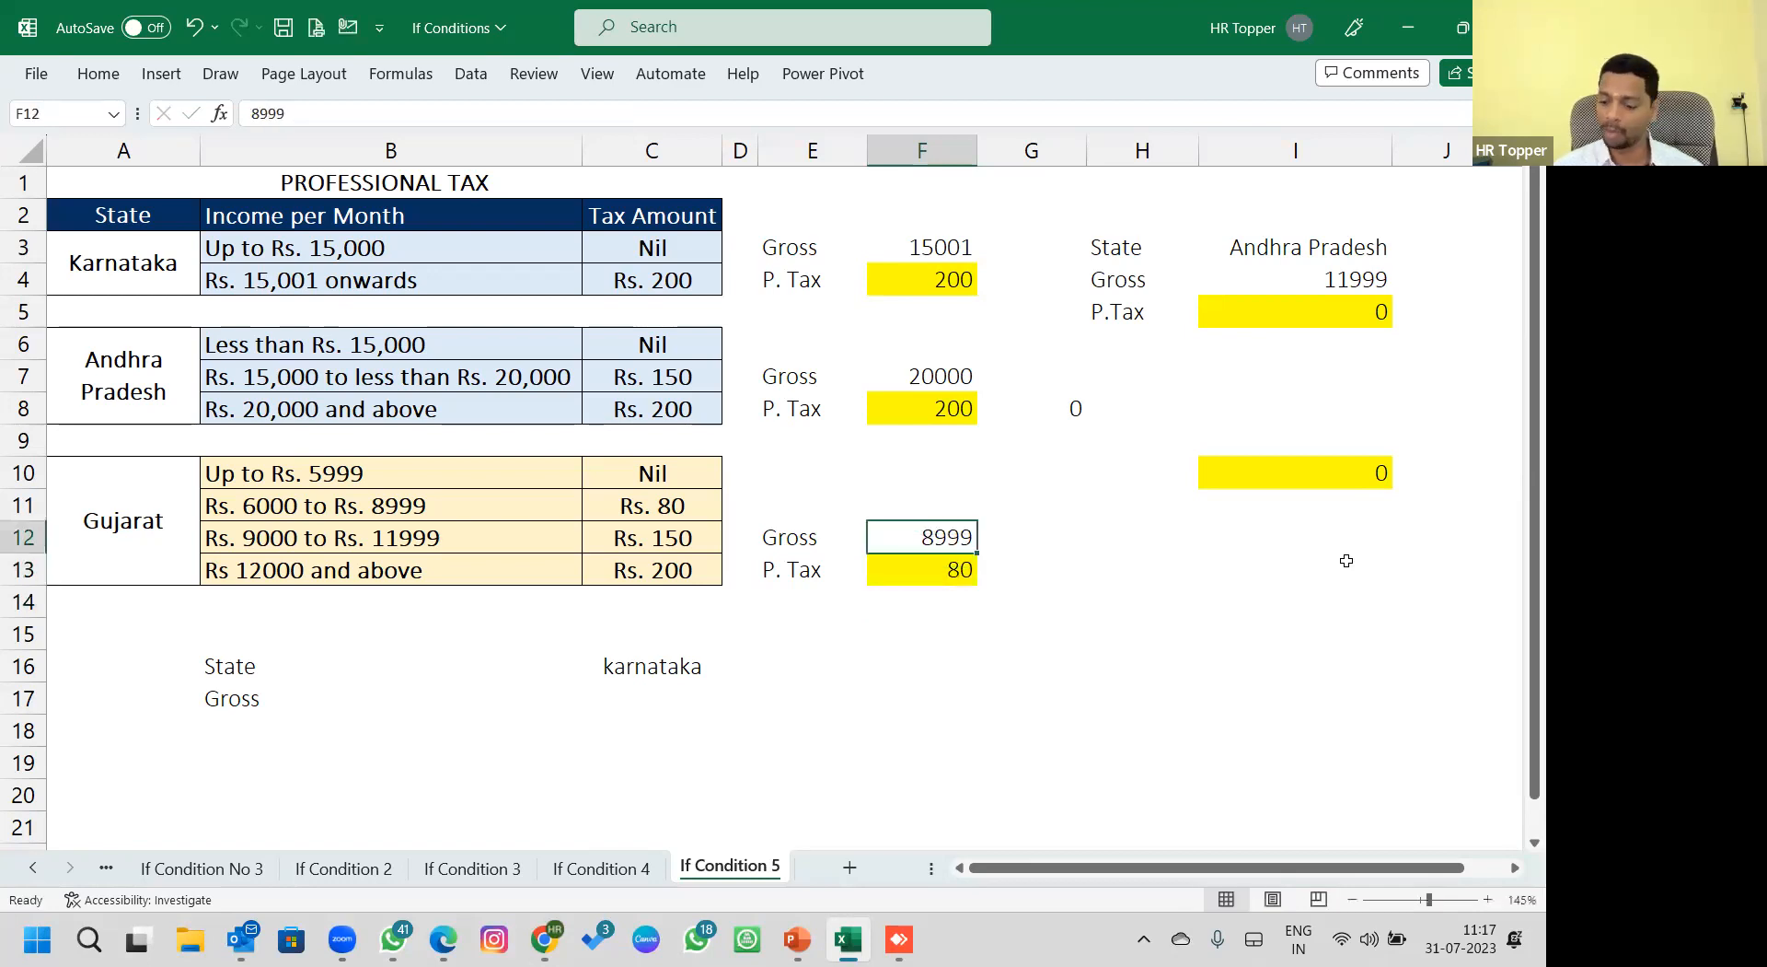
pyautogui.write('11999')
pyautogui.press('Return')
pyautogui.press('Up')
pyautogui.write('12000')
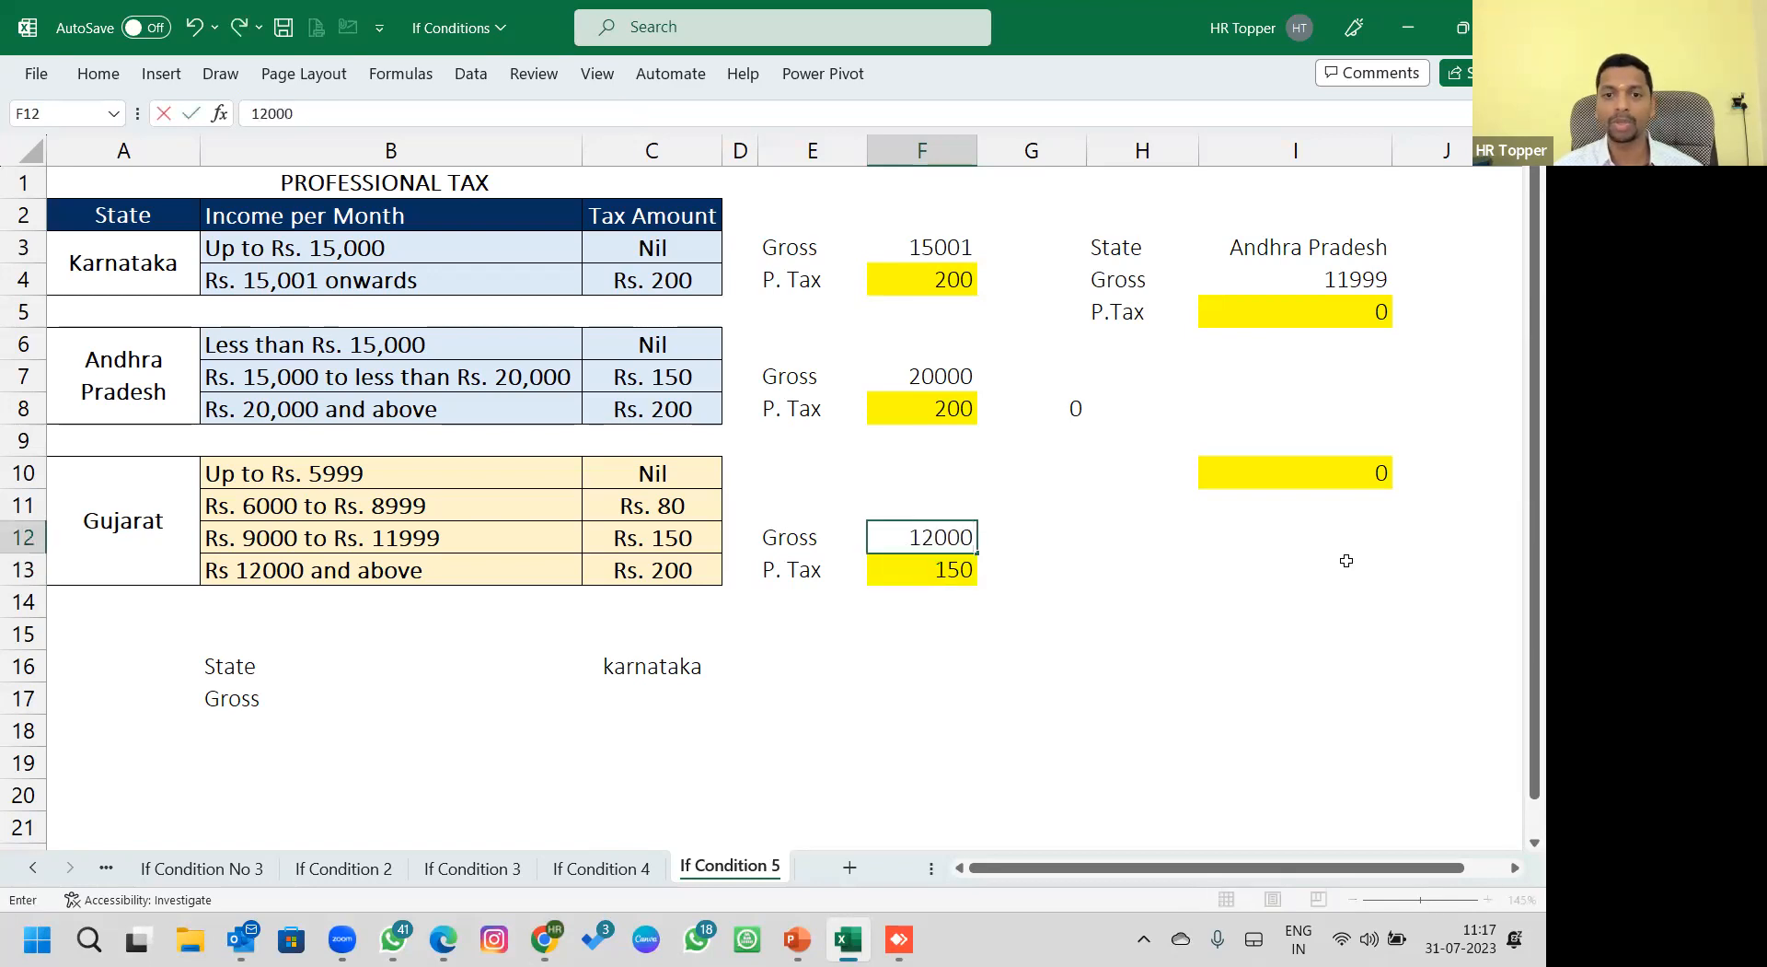
pyautogui.press('Return')
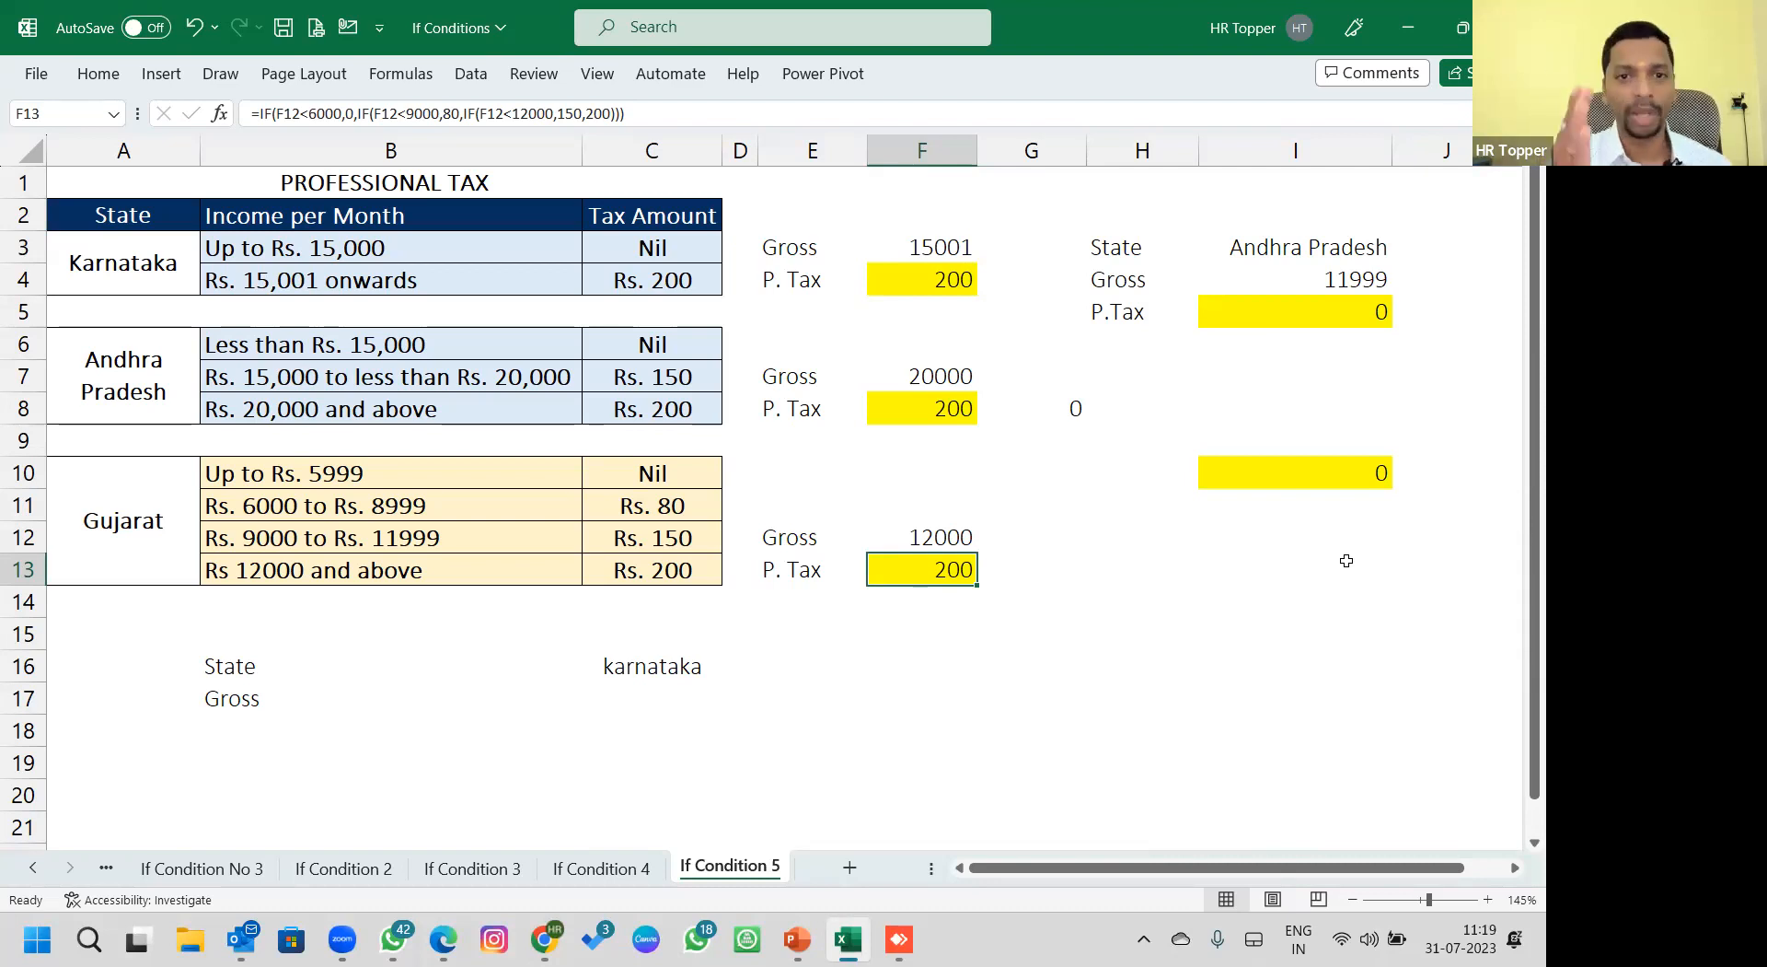
pyautogui.click(797, 939)
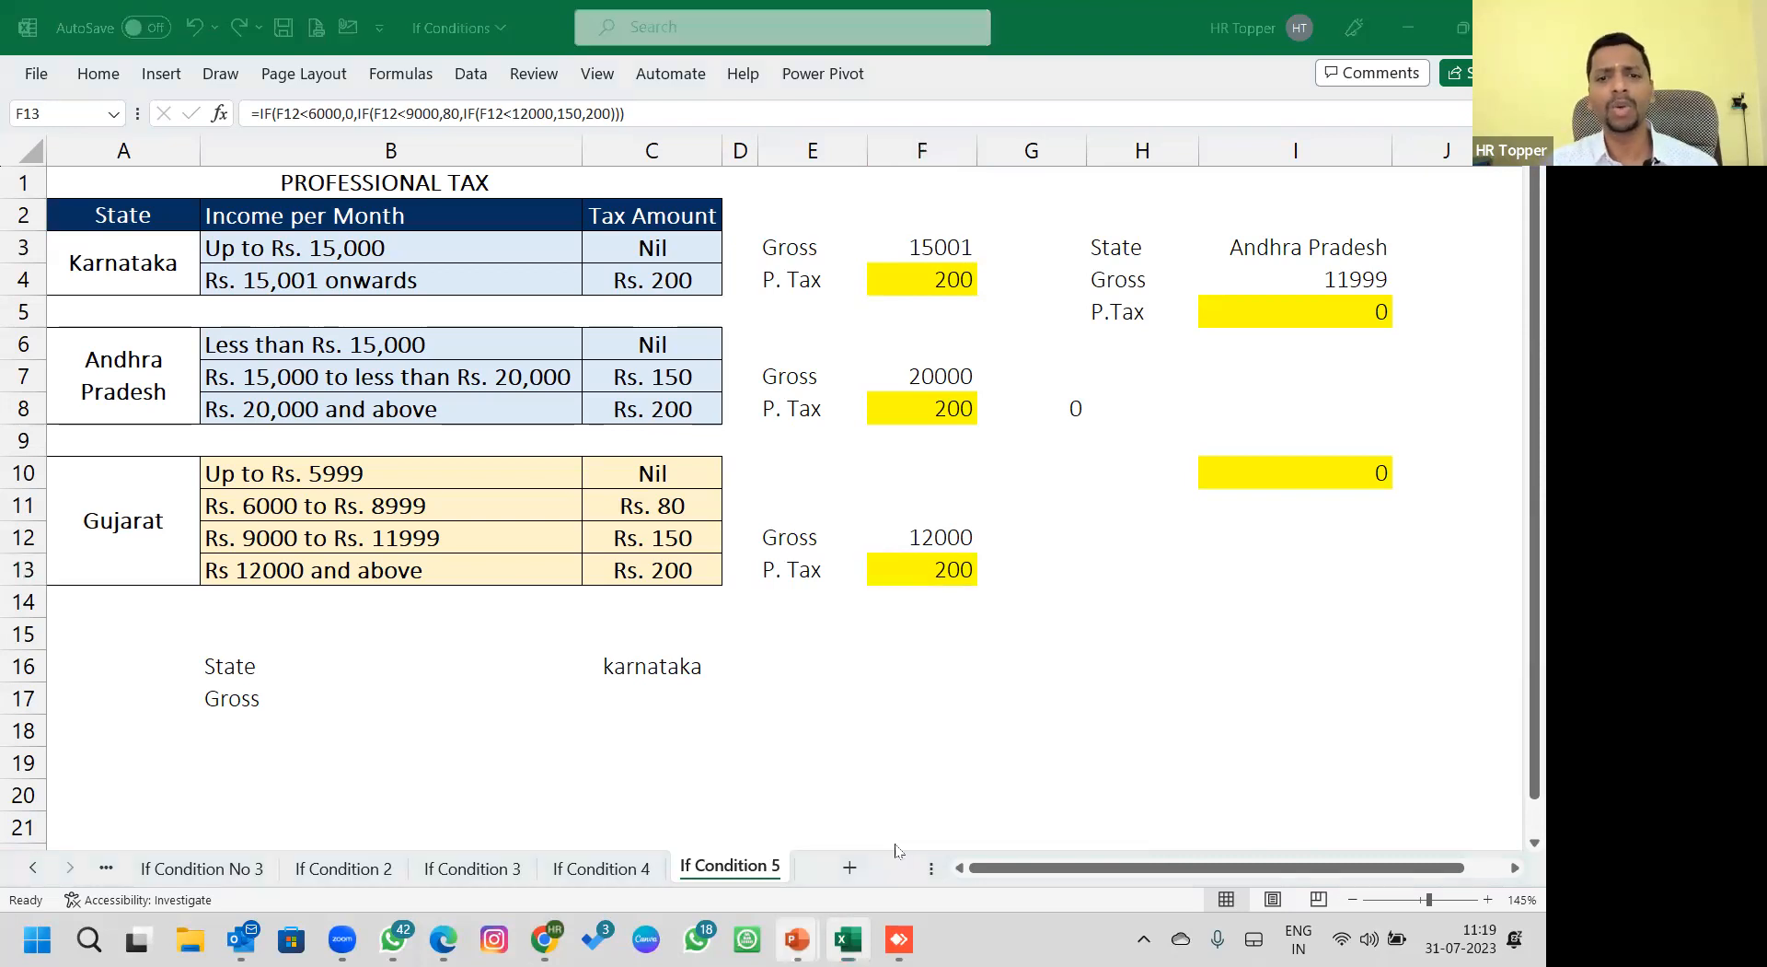
pyautogui.click(938, 838)
pyautogui.click(771, 429)
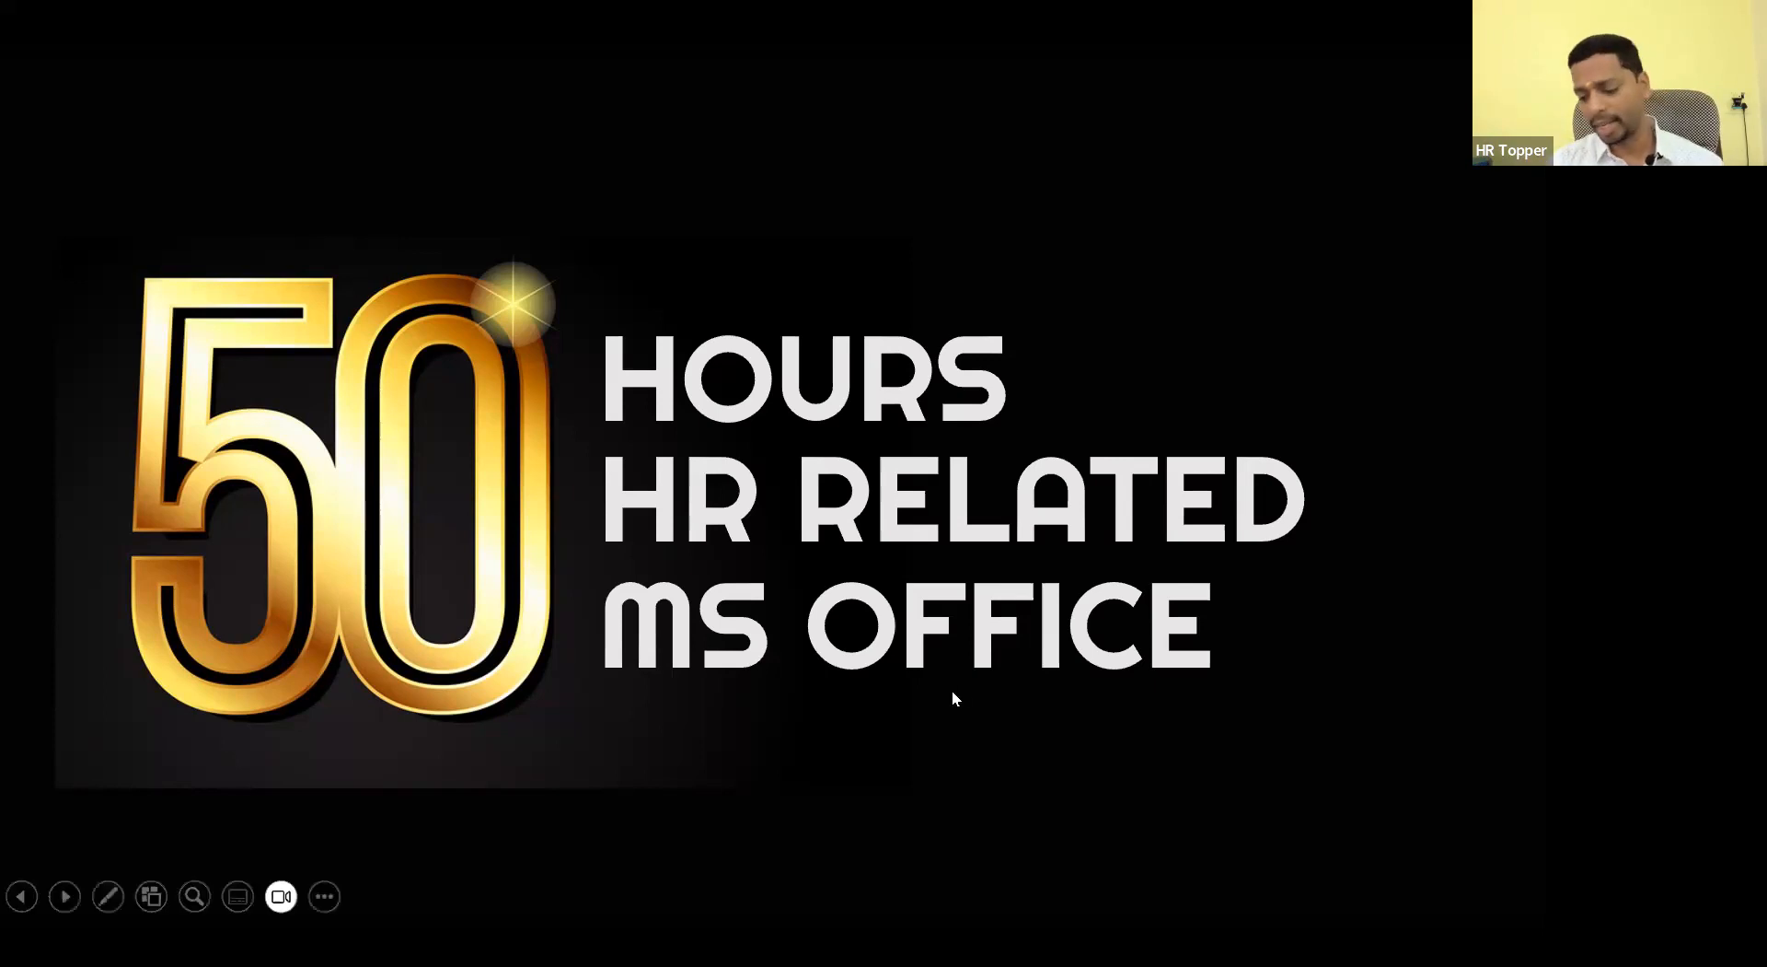
pyautogui.click(924, 762)
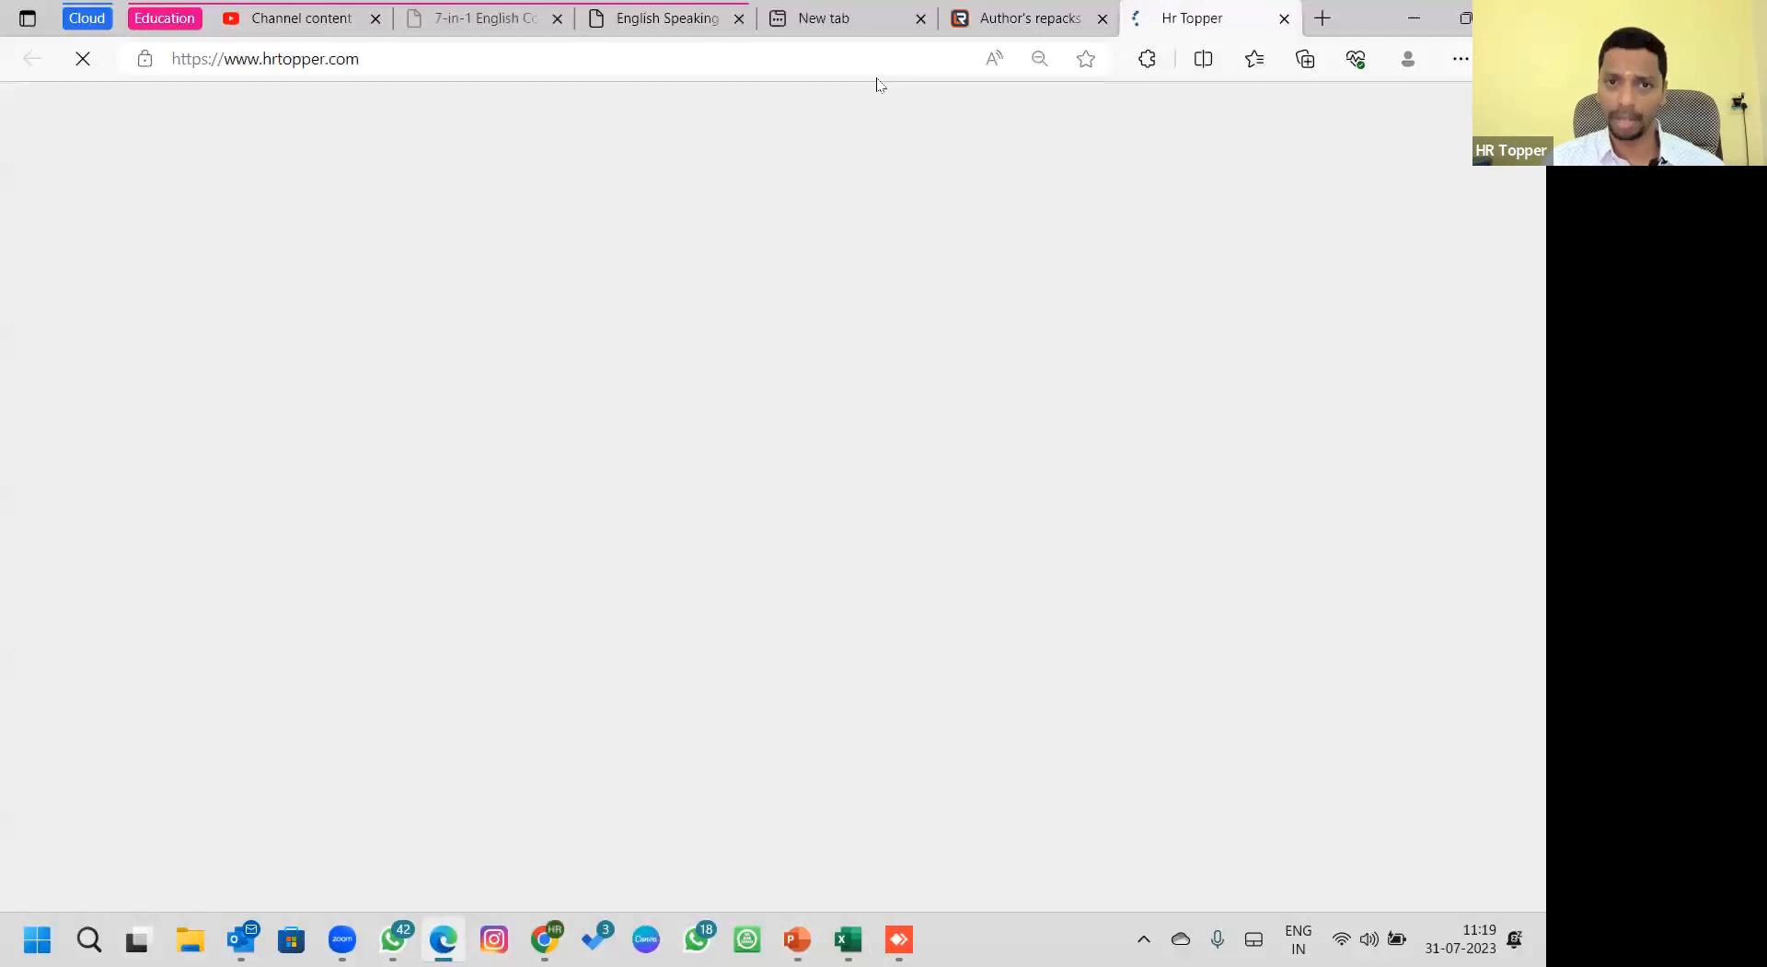
# Open the MS Office course brochure PDF from the HR Topper home page.
pyautogui.scroll(-8, 1329, 377)
pyautogui.scroll(2, 1114, 387)
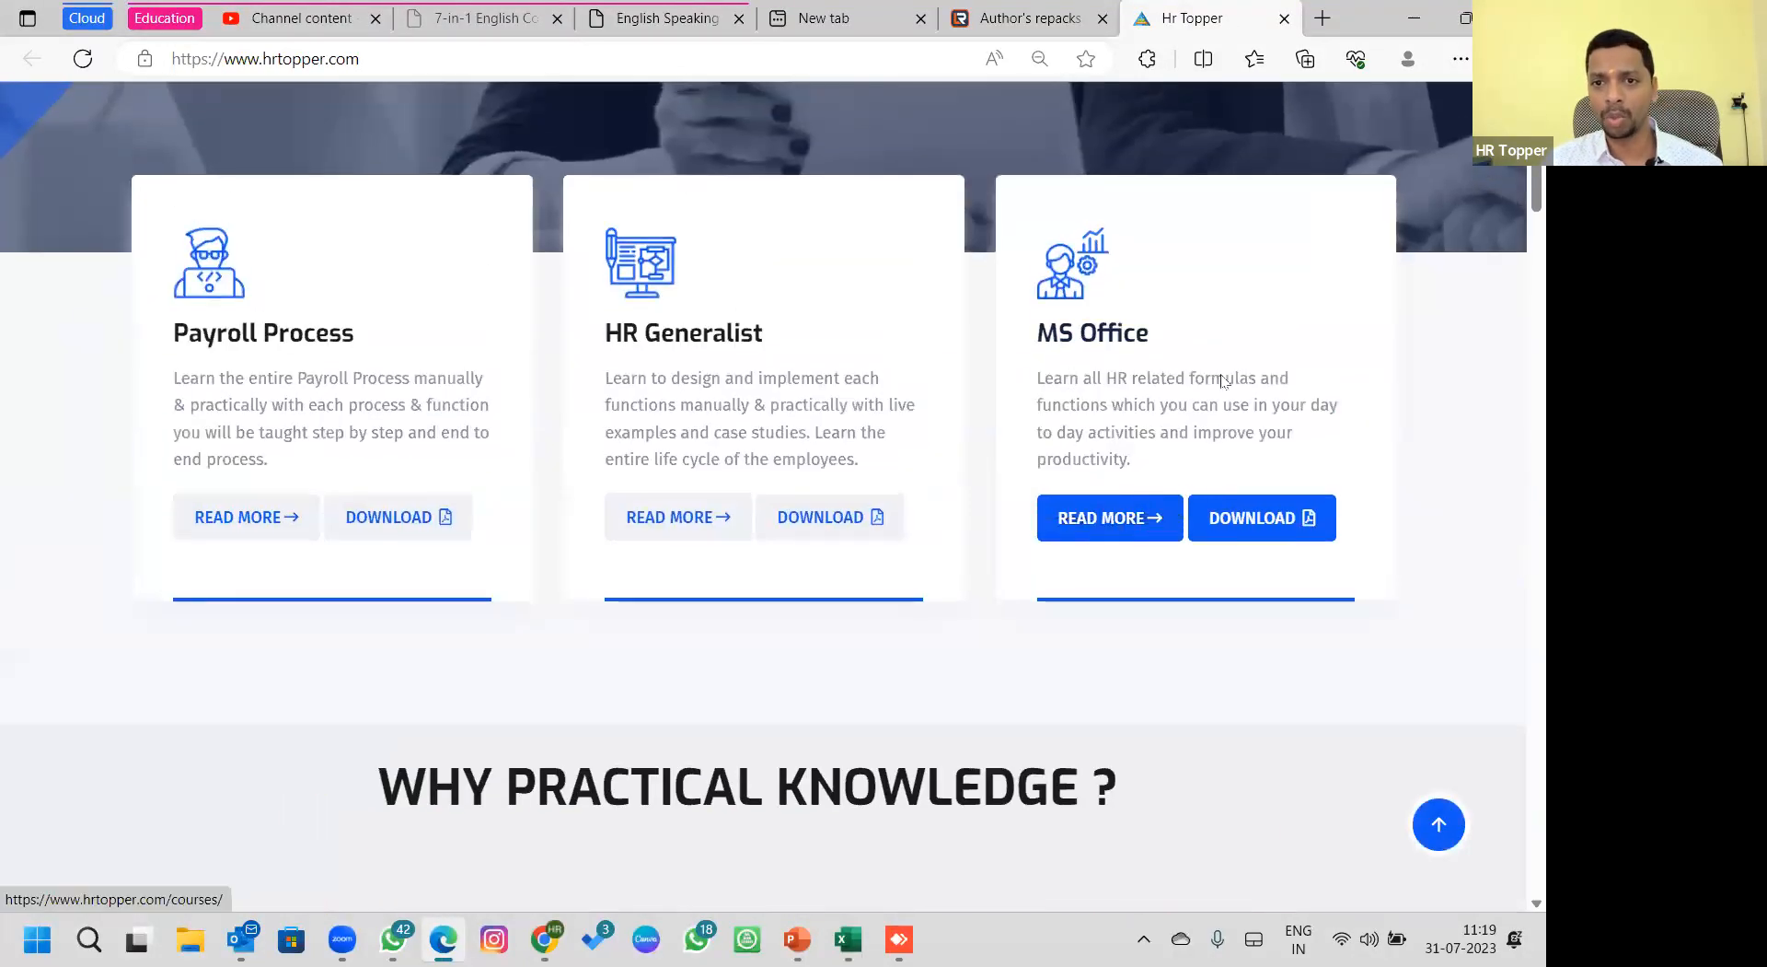
pyautogui.click(1275, 523)
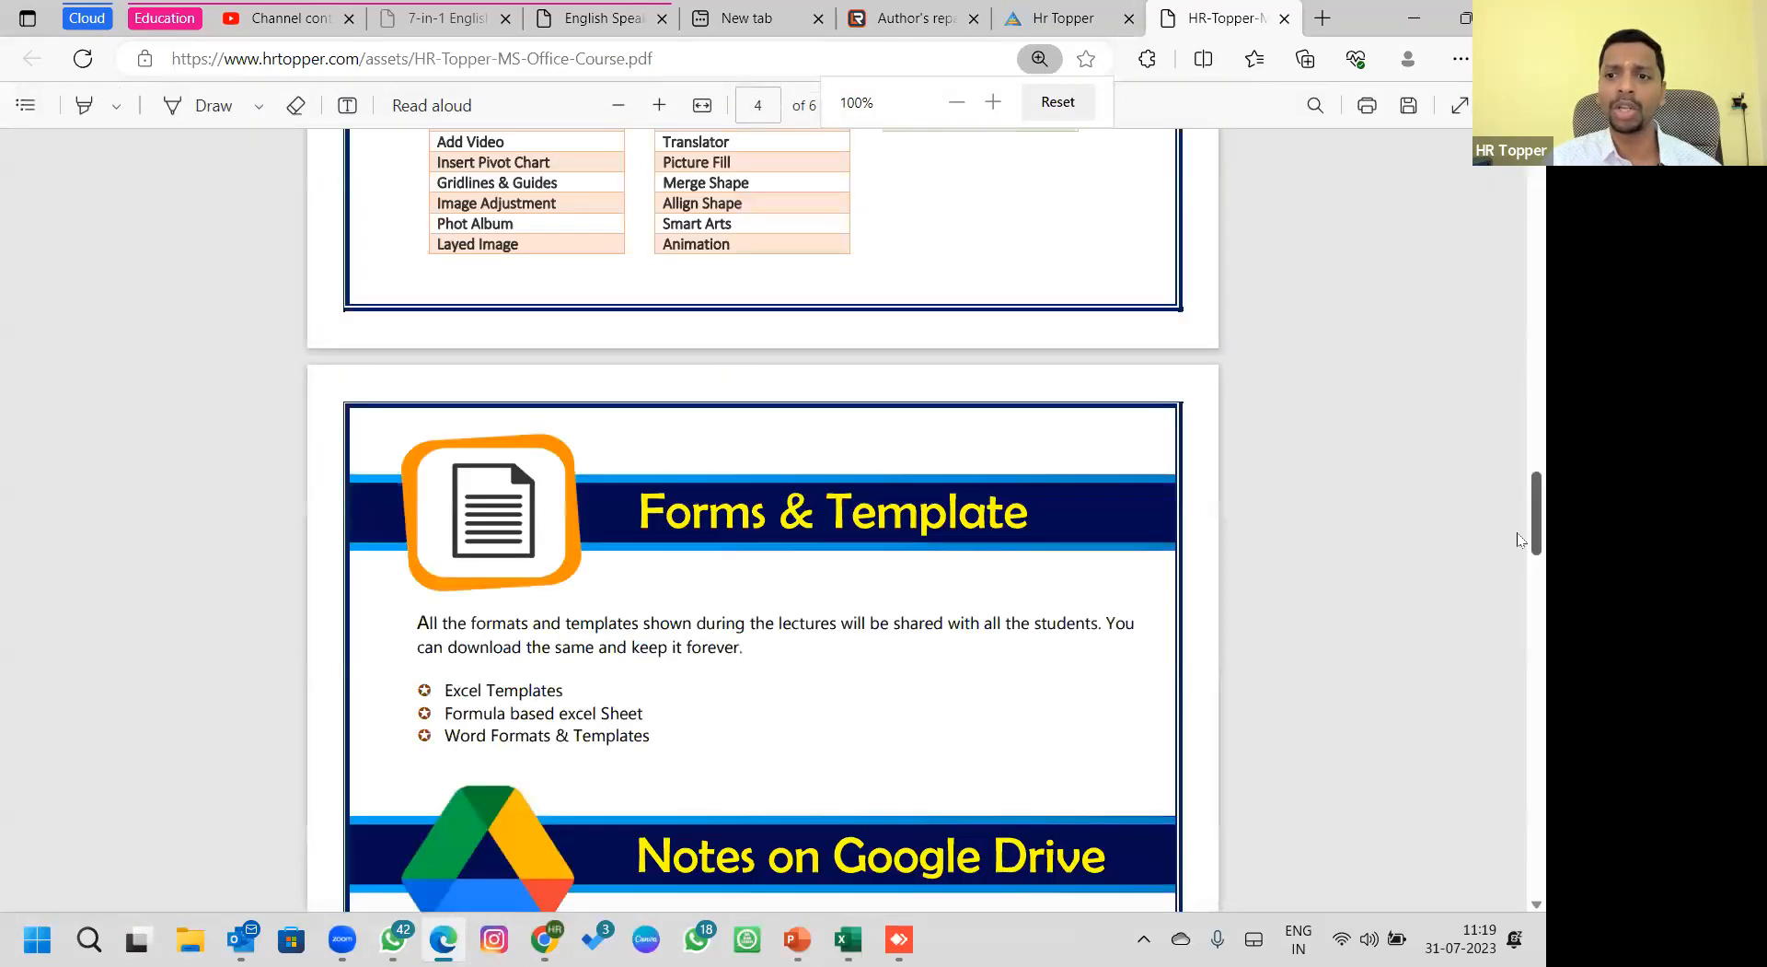
# Review the brochure's MS Office course content, forms and templates, and completion certificate sections.
pyautogui.scroll(4, 1519, 451)
pyautogui.scroll(5, 1520, 451)
pyautogui.scroll(-1, 1520, 424)
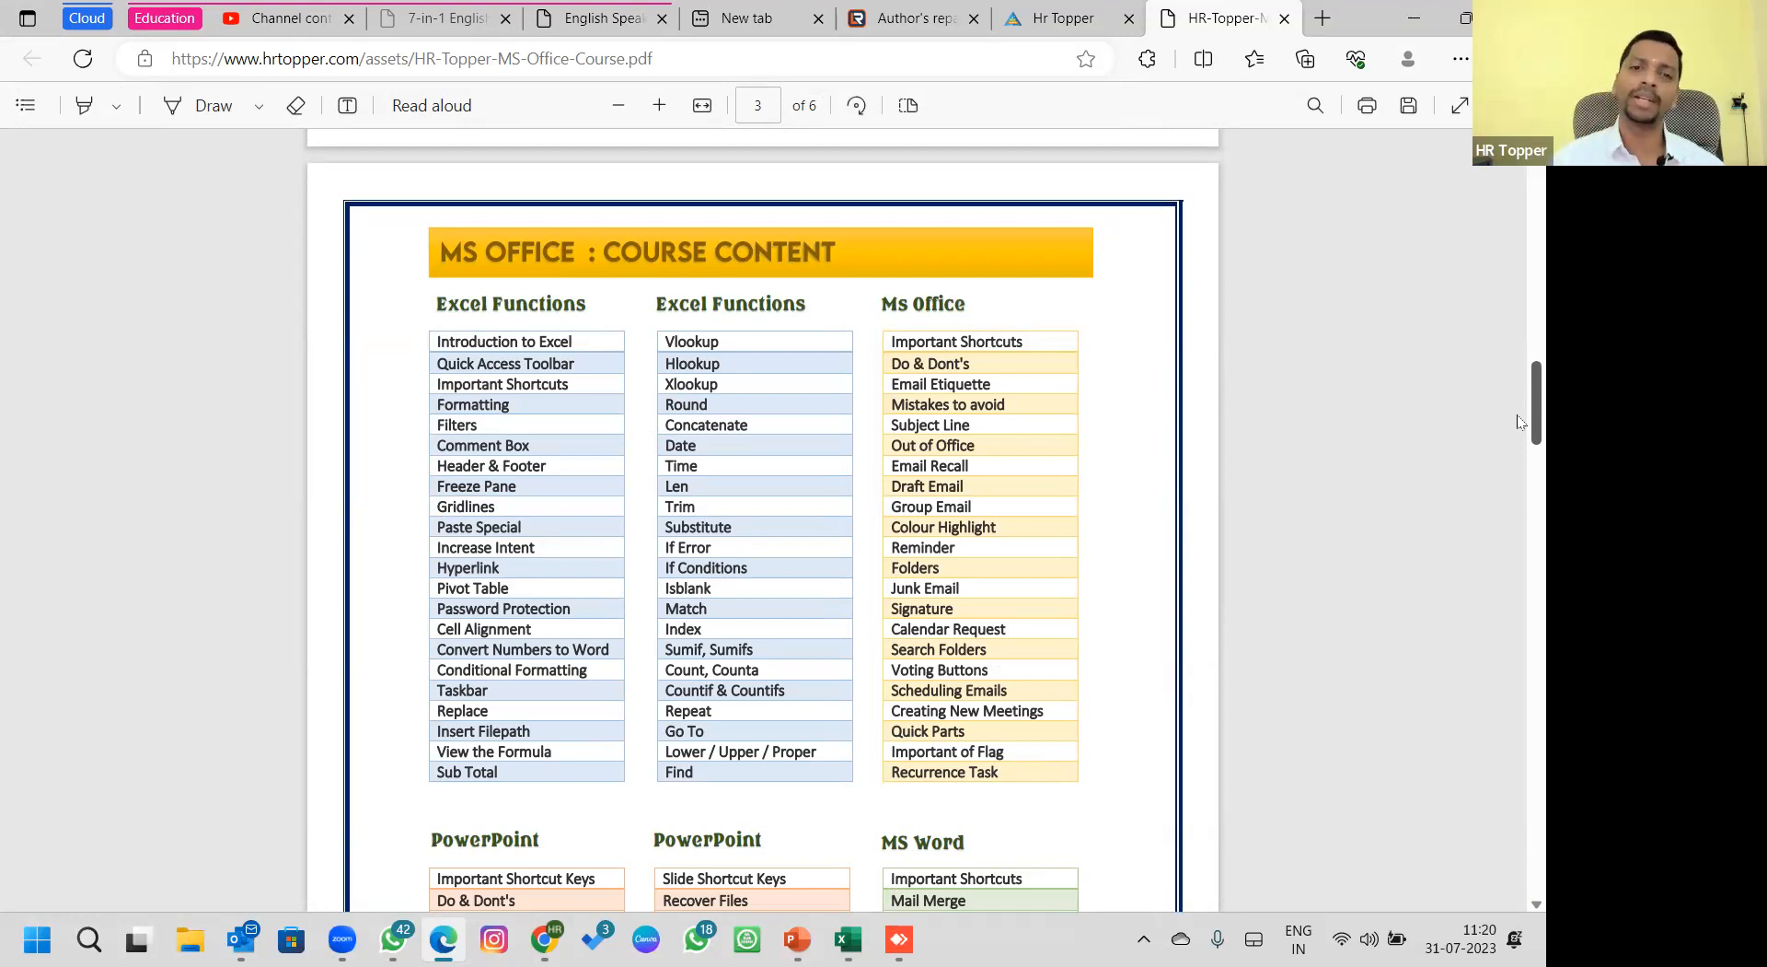
pyautogui.scroll(-3, 822, 367)
pyautogui.scroll(-4, 968, 399)
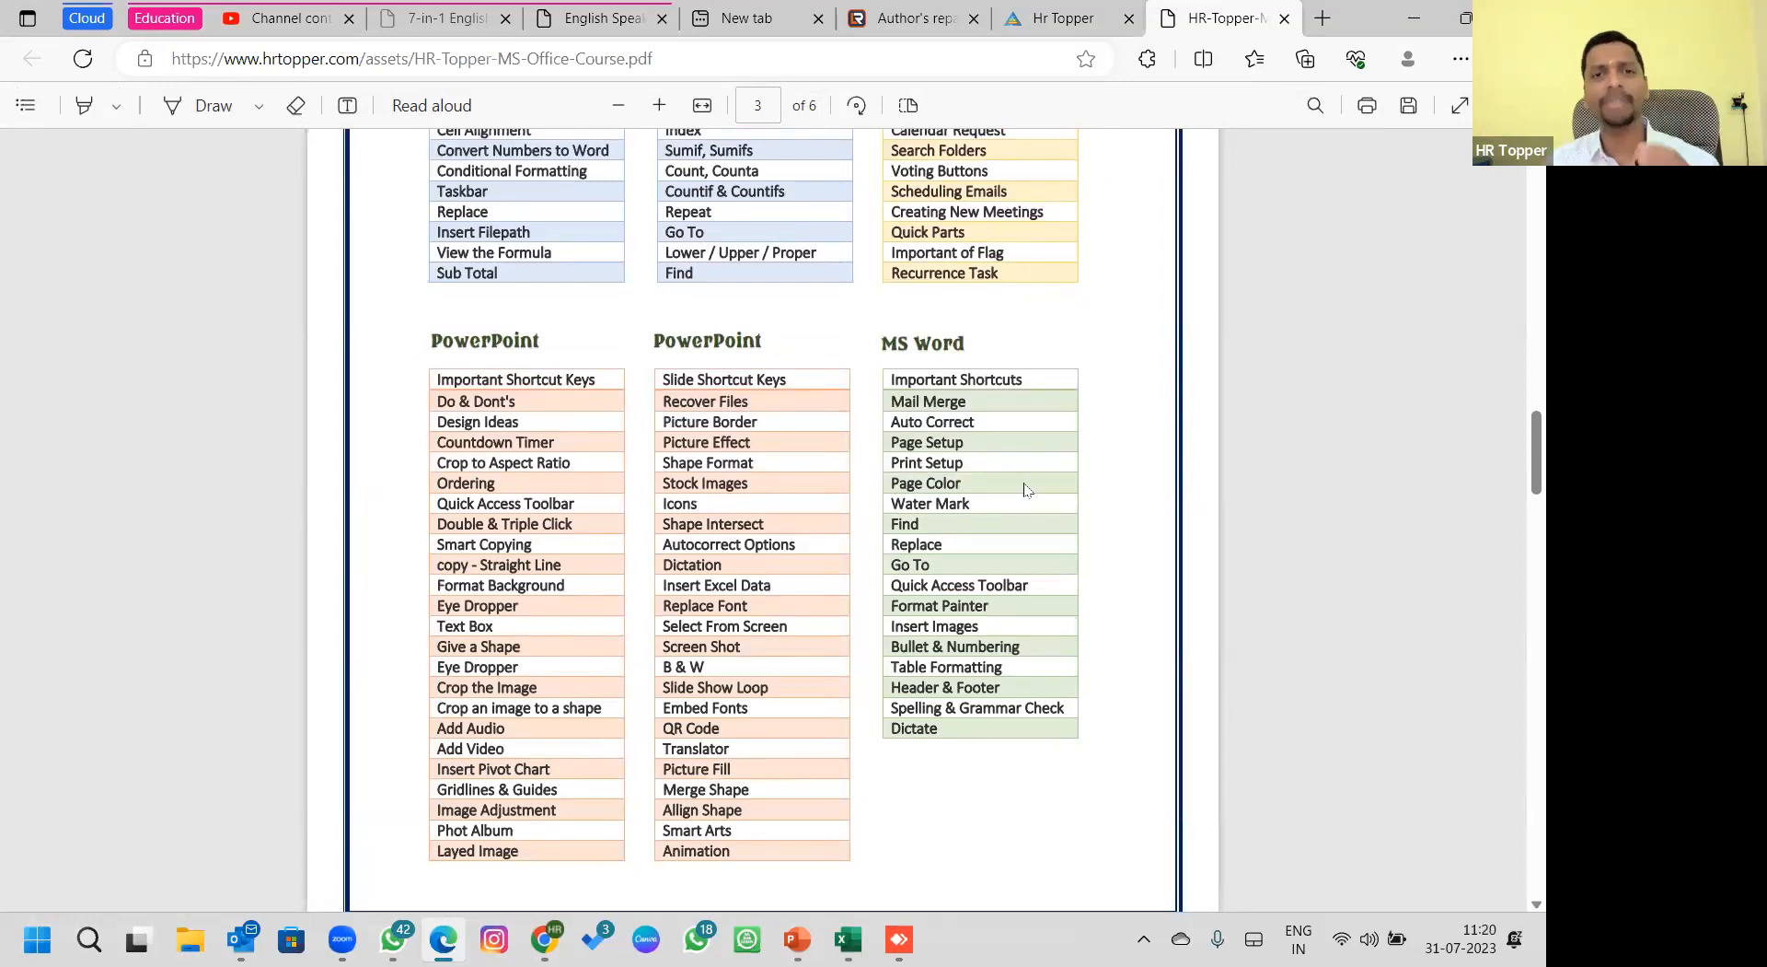
pyautogui.scroll(-8, 1028, 488)
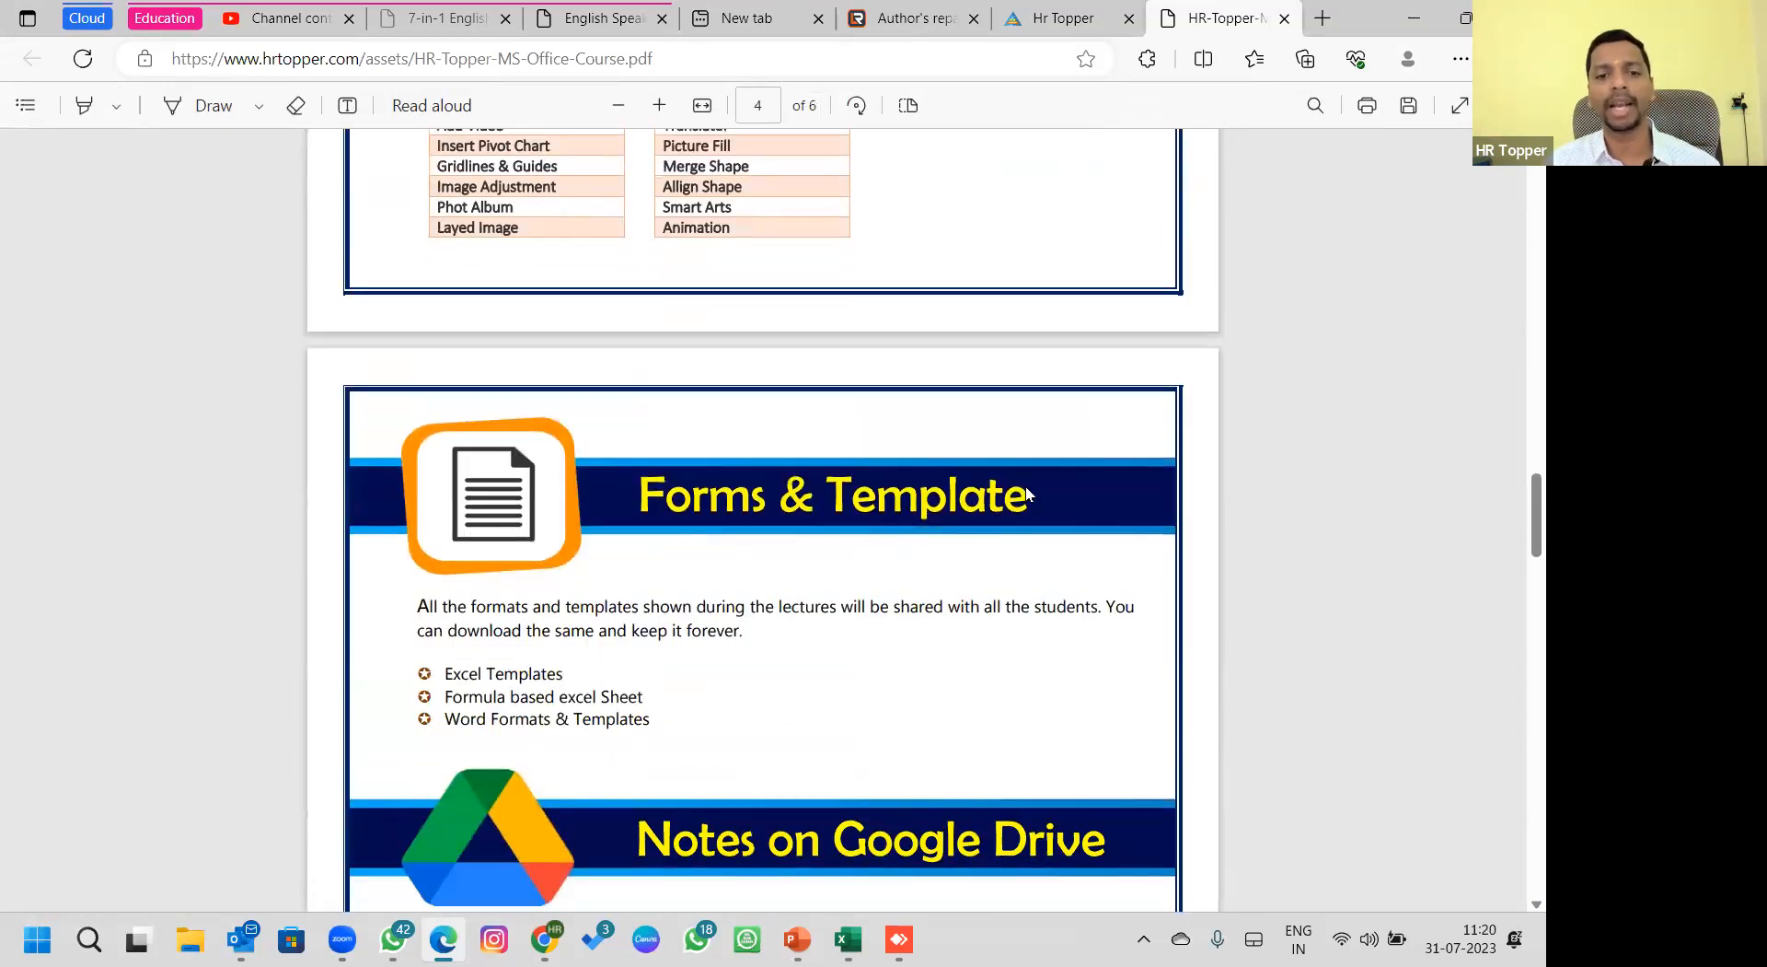
pyautogui.scroll(-18, 1027, 495)
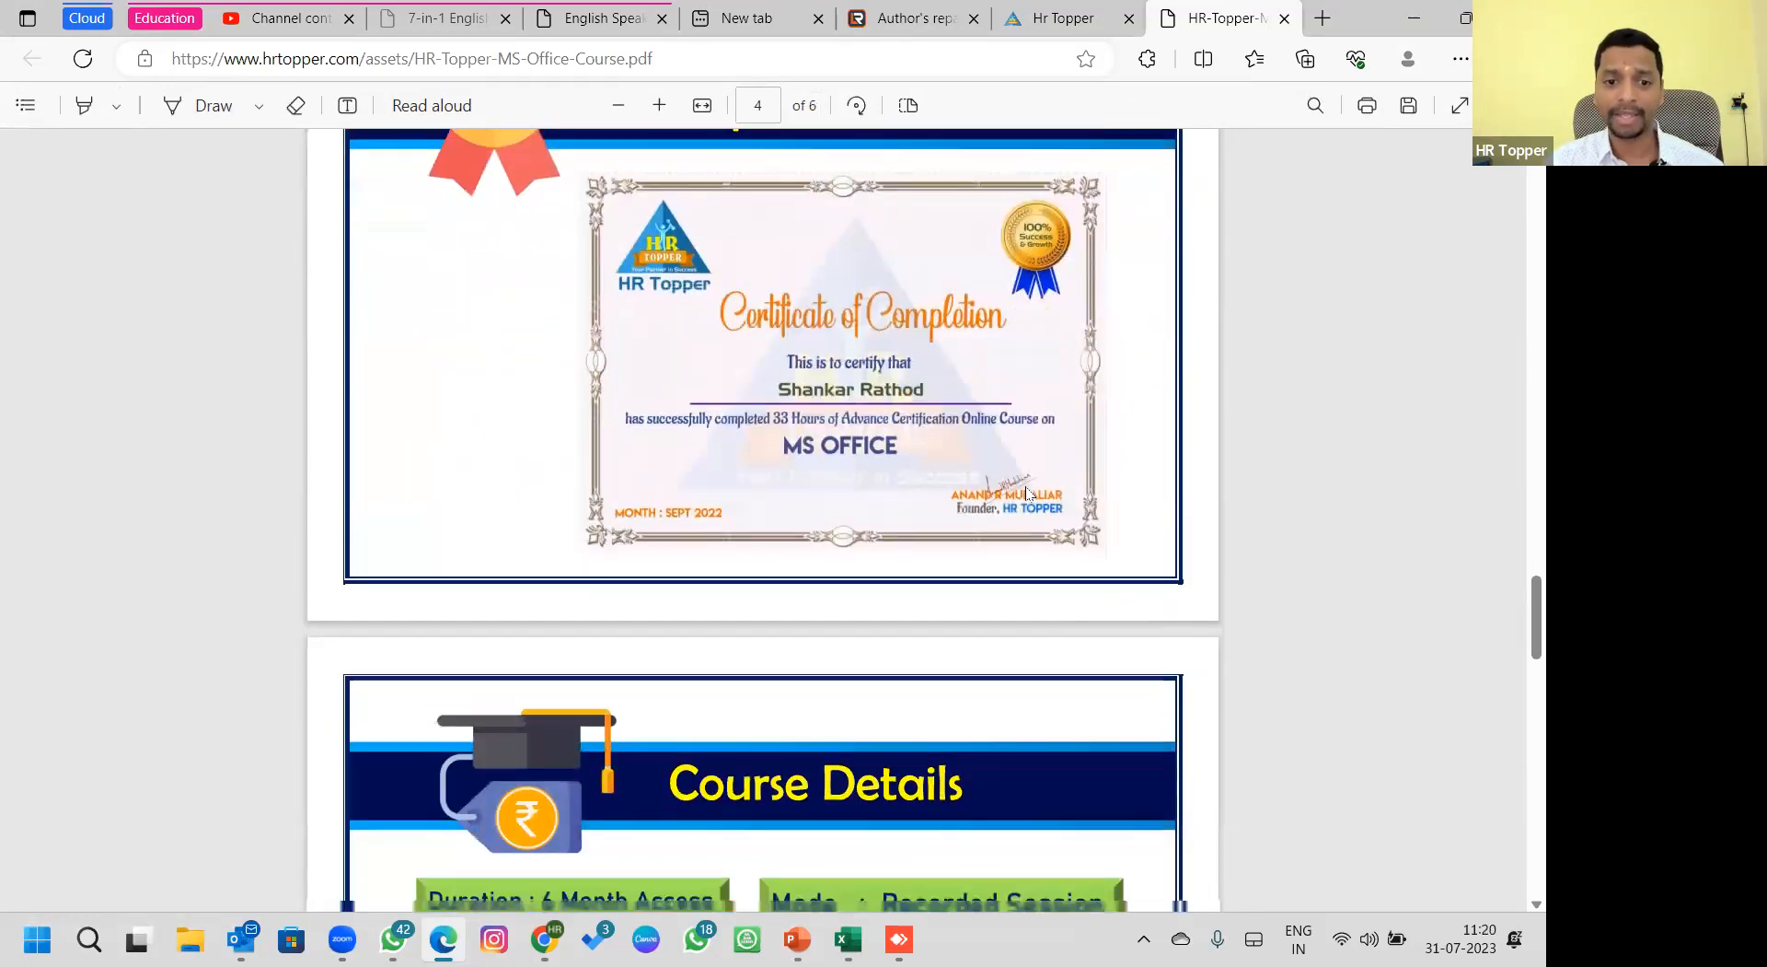